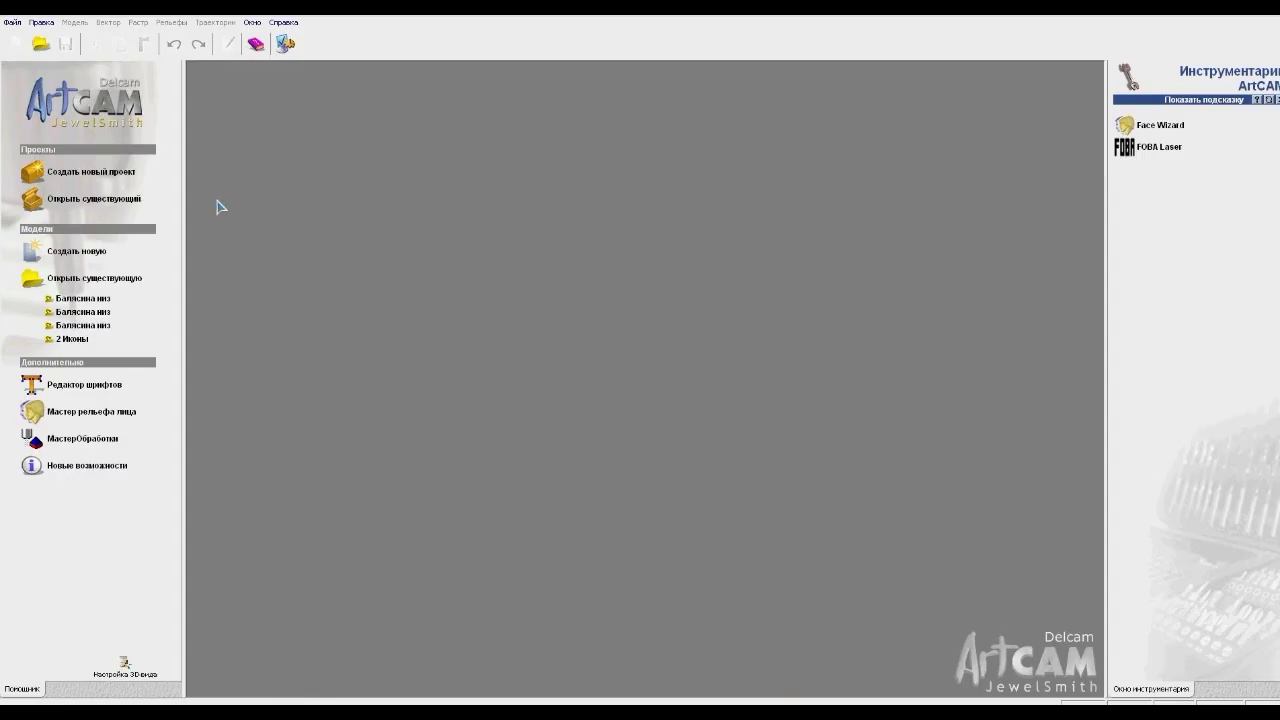
# Create a new 900 x 900 mm model with the origin at its lower-left corner and maximize the 2D view.
pyautogui.click(104, 252)
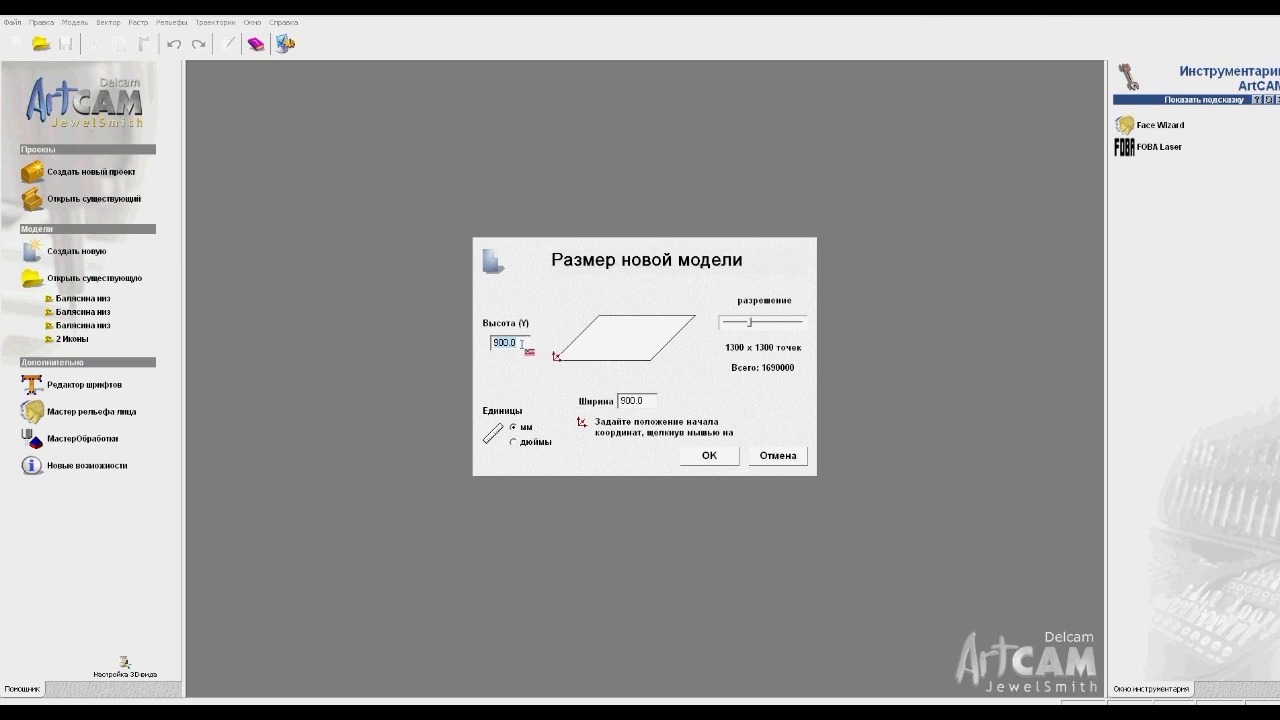
pyautogui.click(600, 314)
pyautogui.click(556, 358)
pyautogui.click(717, 462)
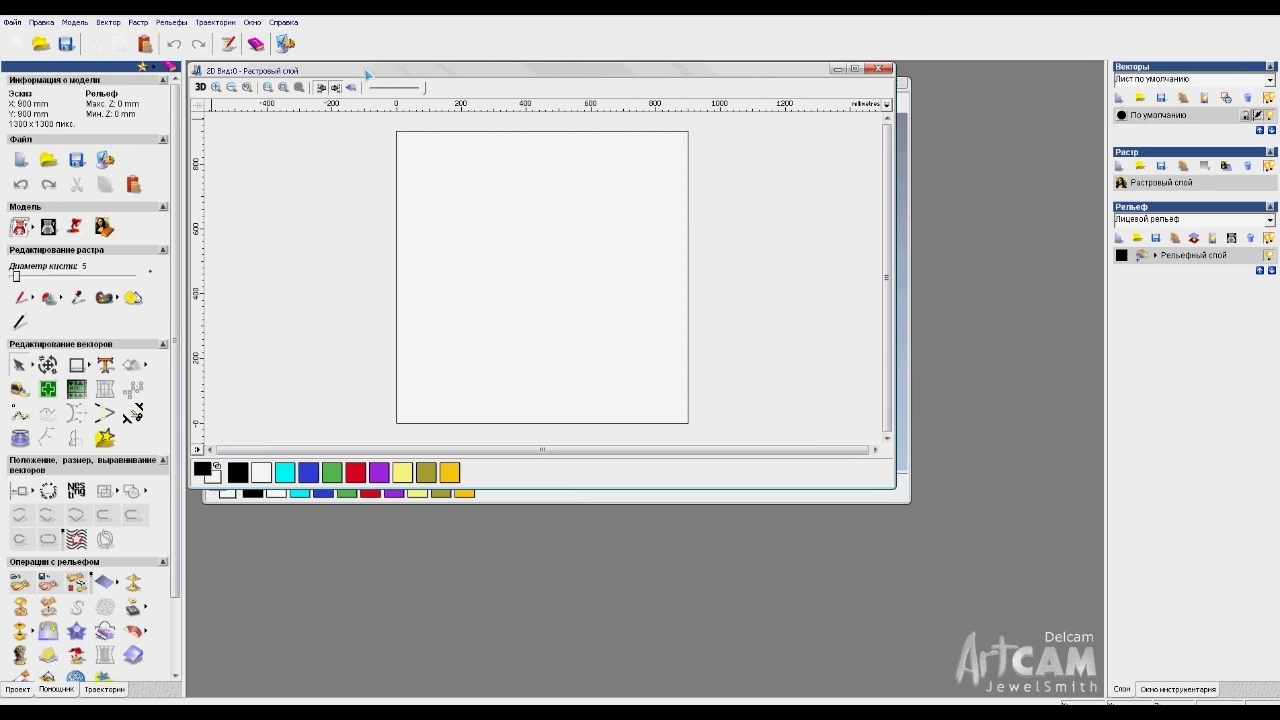
pyautogui.doubleClick(367, 72)
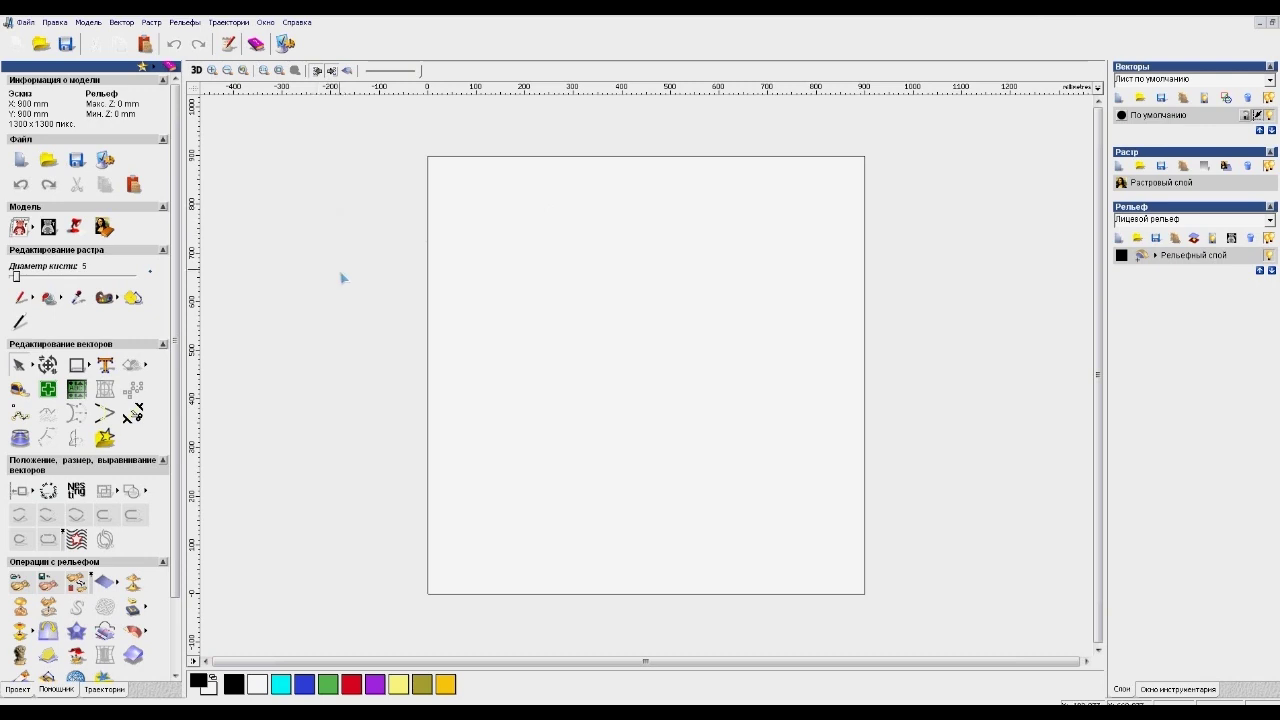
# Import the file "балясина - 8" as a 3D model for unwrapping.
pyautogui.scroll(1, 447, 299)
pyautogui.scroll(-2, 447, 299)
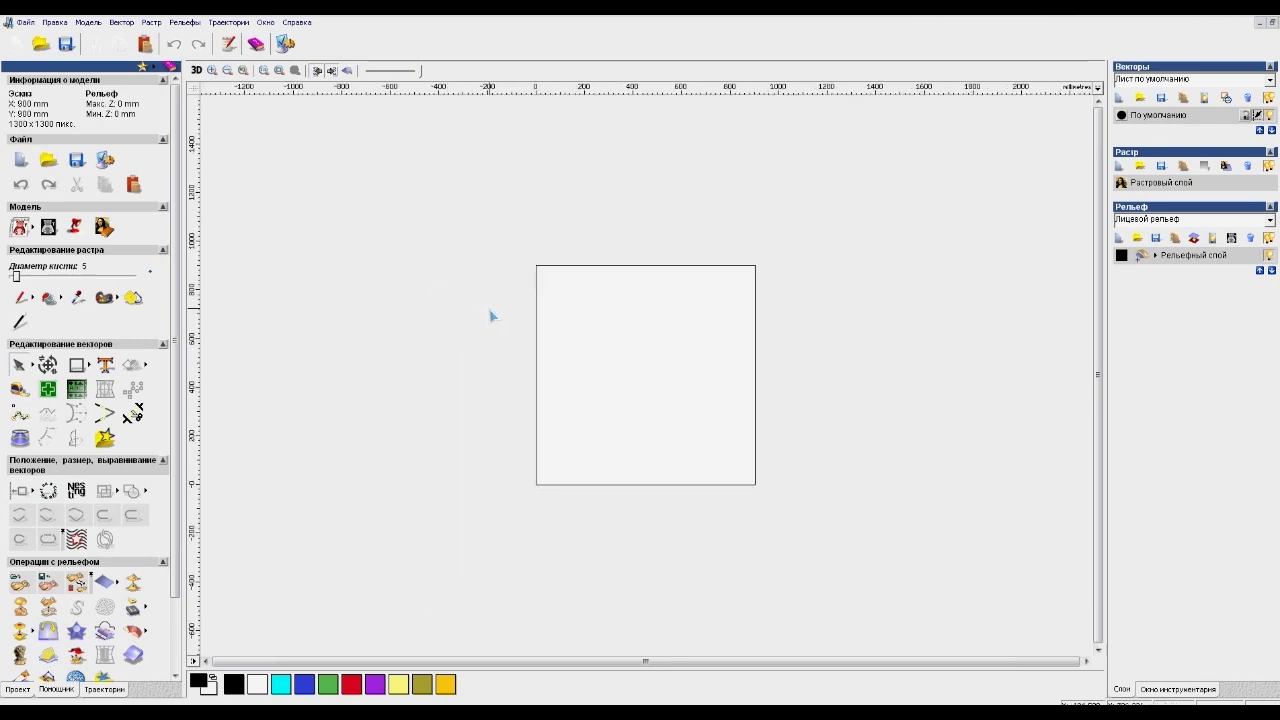
pyautogui.scroll(1, 490, 315)
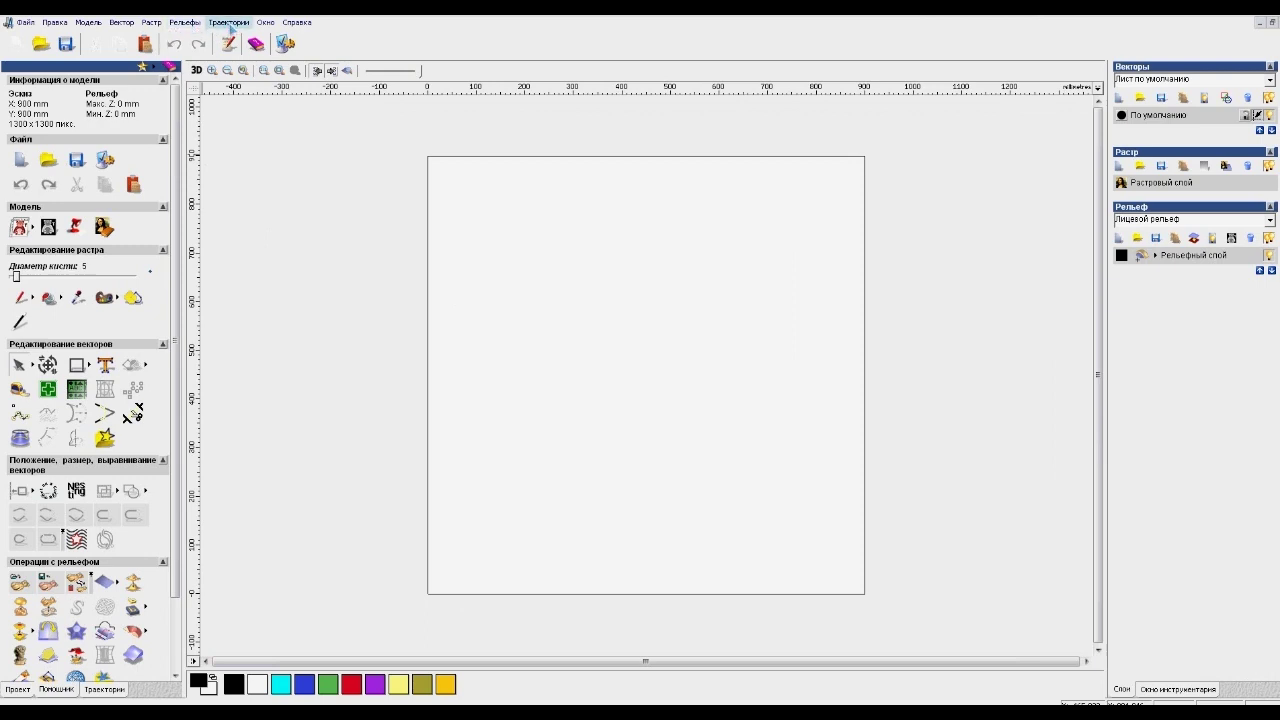
pyautogui.click(195, 23)
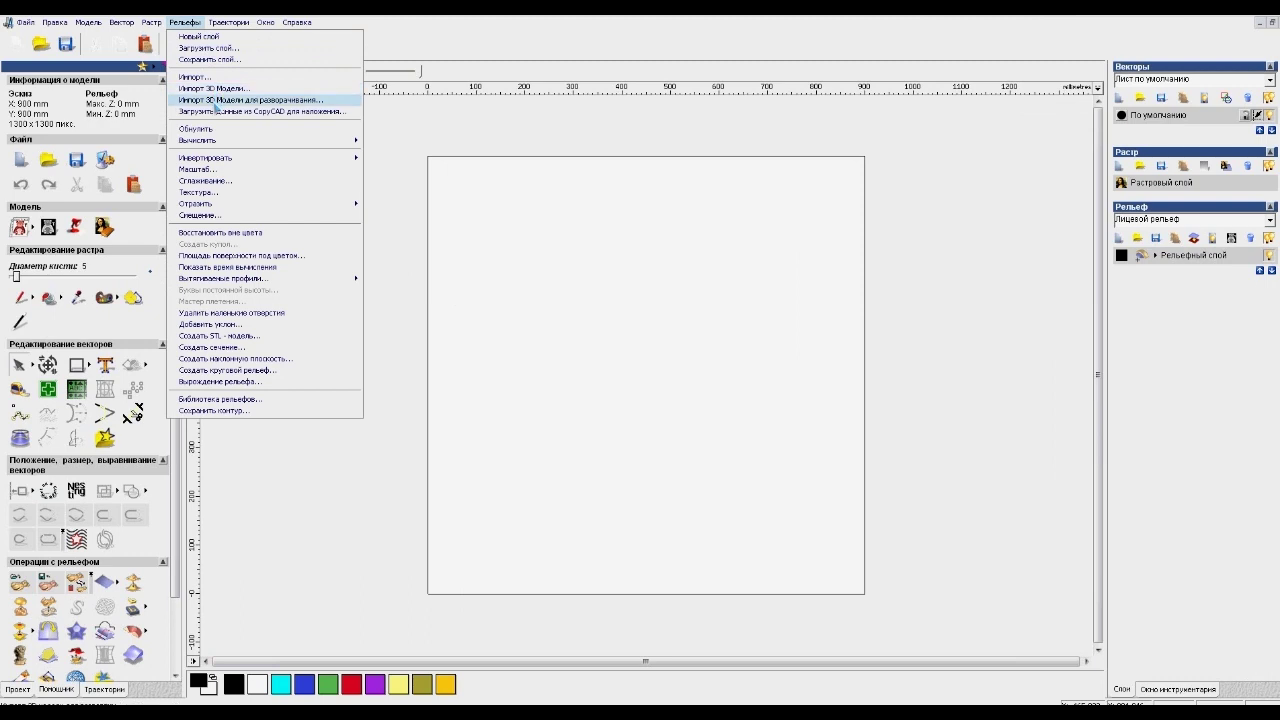
pyautogui.click(250, 100)
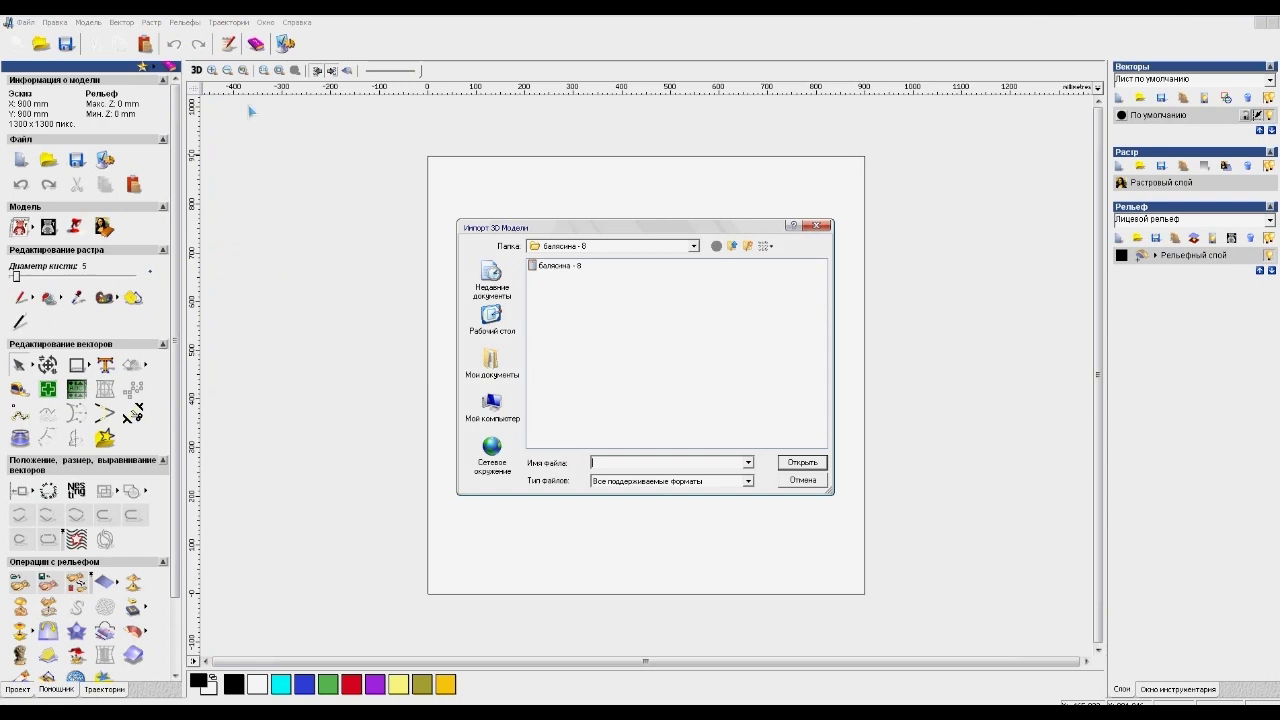
pyautogui.click(566, 266)
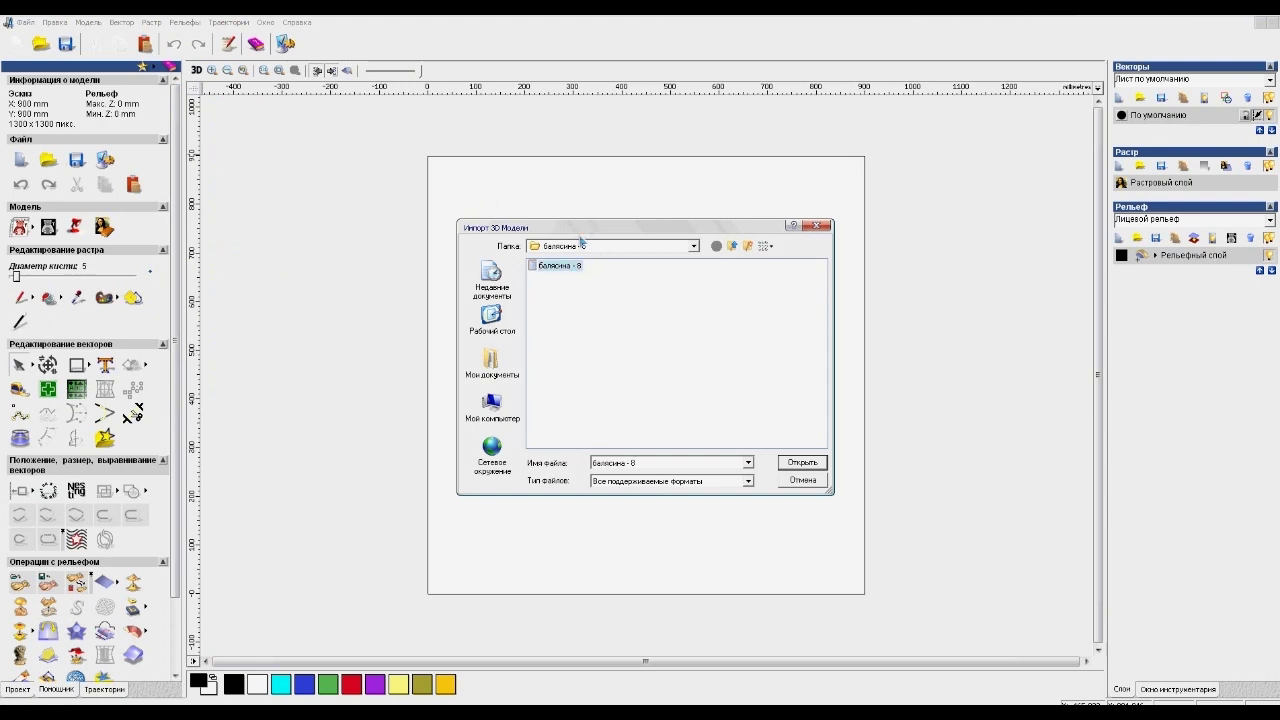
pyautogui.moveTo(580, 232); pyautogui.dragTo(327, 166)
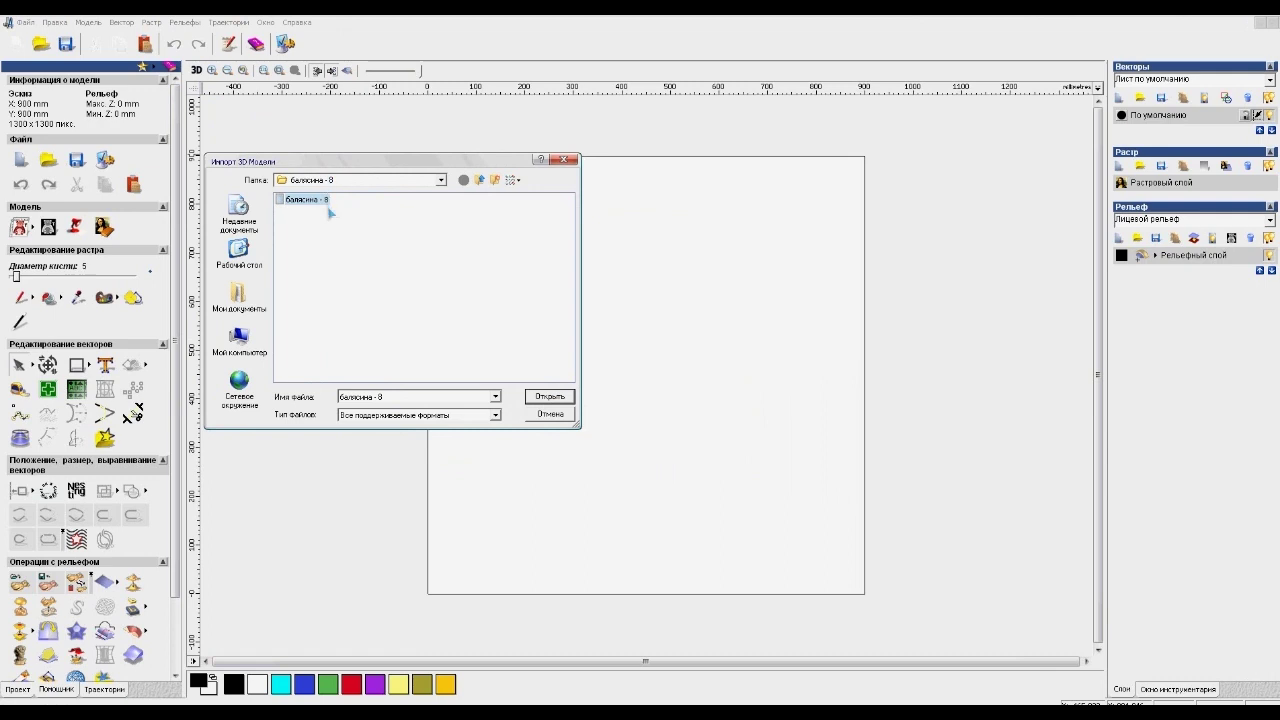
pyautogui.click(540, 397)
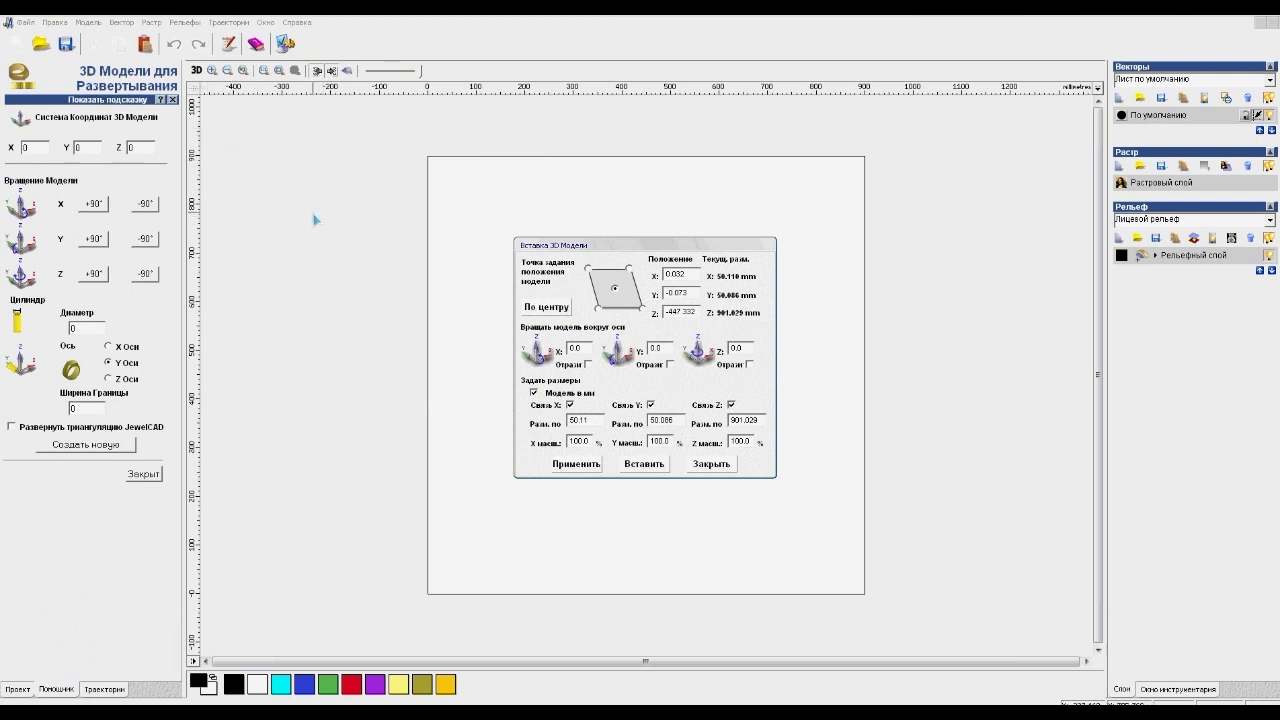
# Show the imported baluster in the 3D view, enlarged and clear of the model insertion dialog.
pyautogui.moveTo(556, 246); pyautogui.dragTo(363, 237)
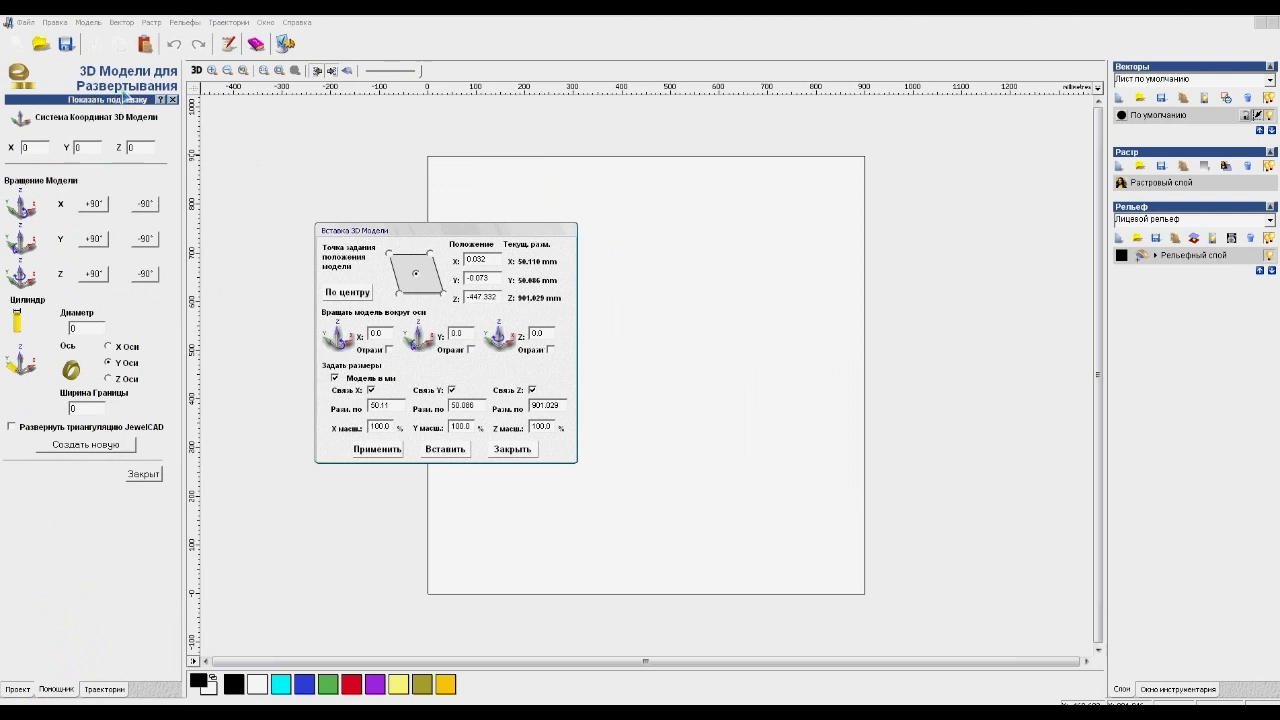
pyautogui.click(199, 75)
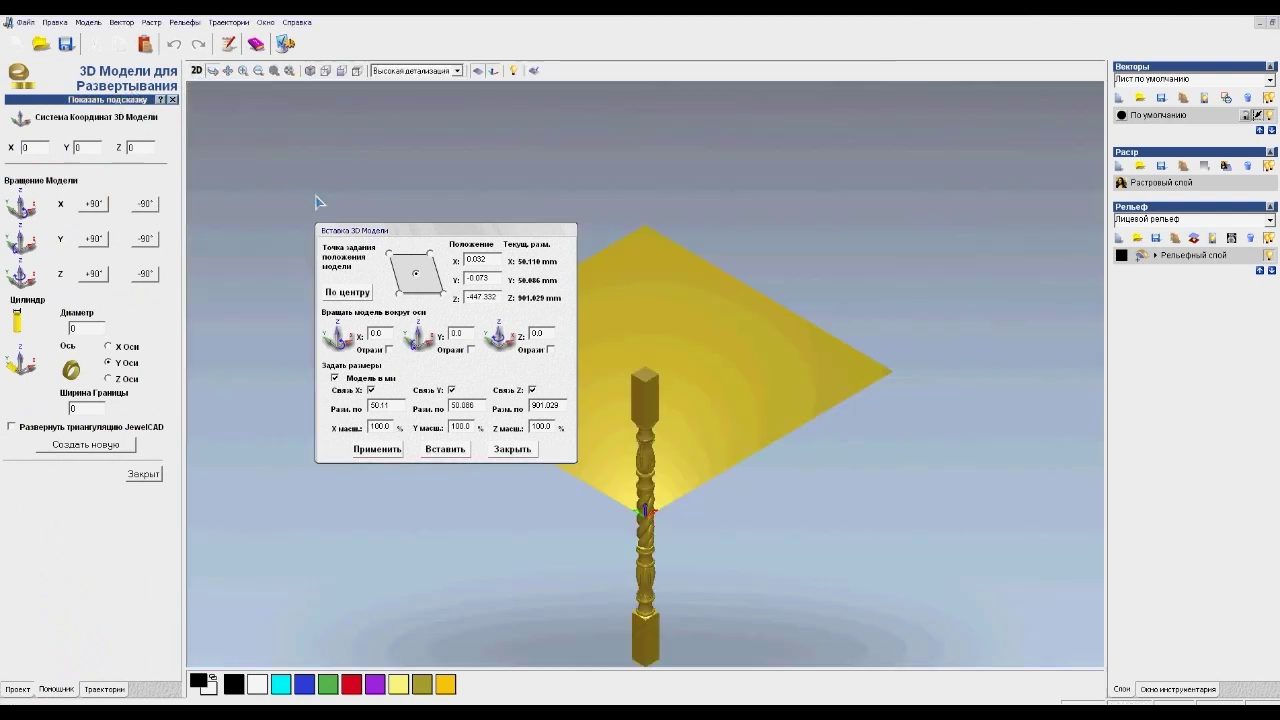
pyautogui.moveTo(345, 232); pyautogui.dragTo(238, 224)
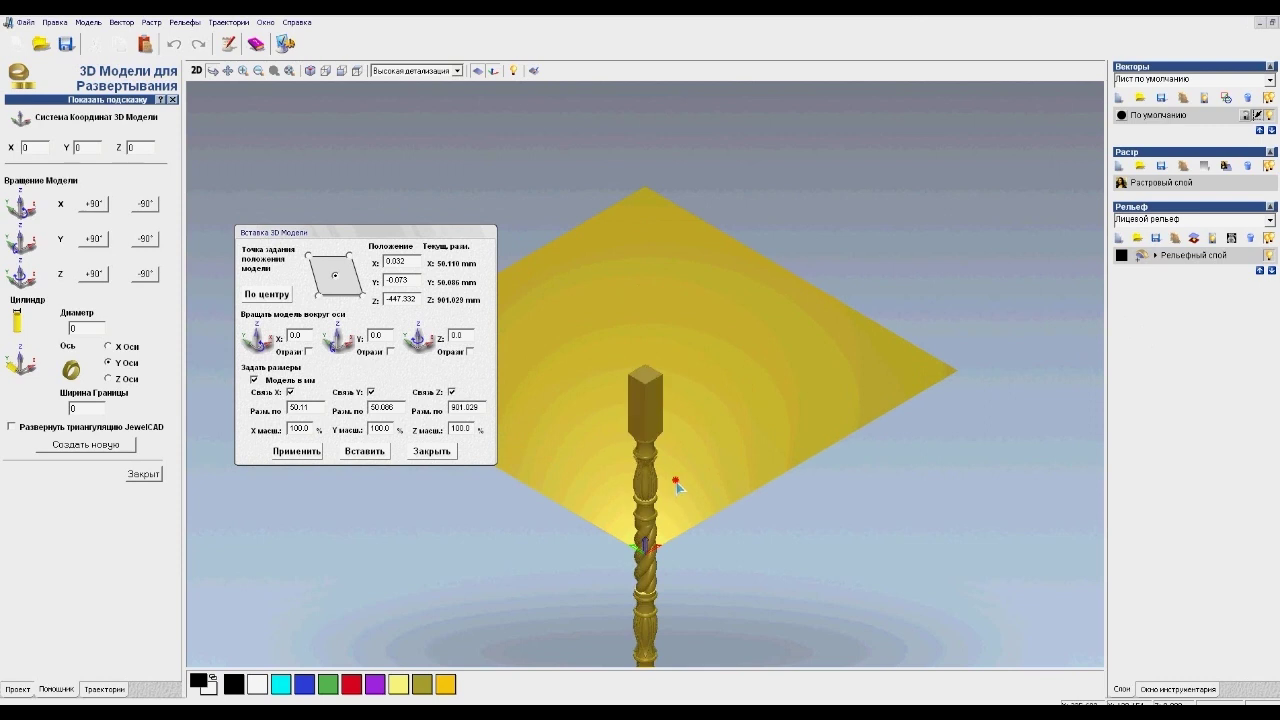
pyautogui.scroll(2, 637, 388)
pyautogui.scroll(2, 637, 388)
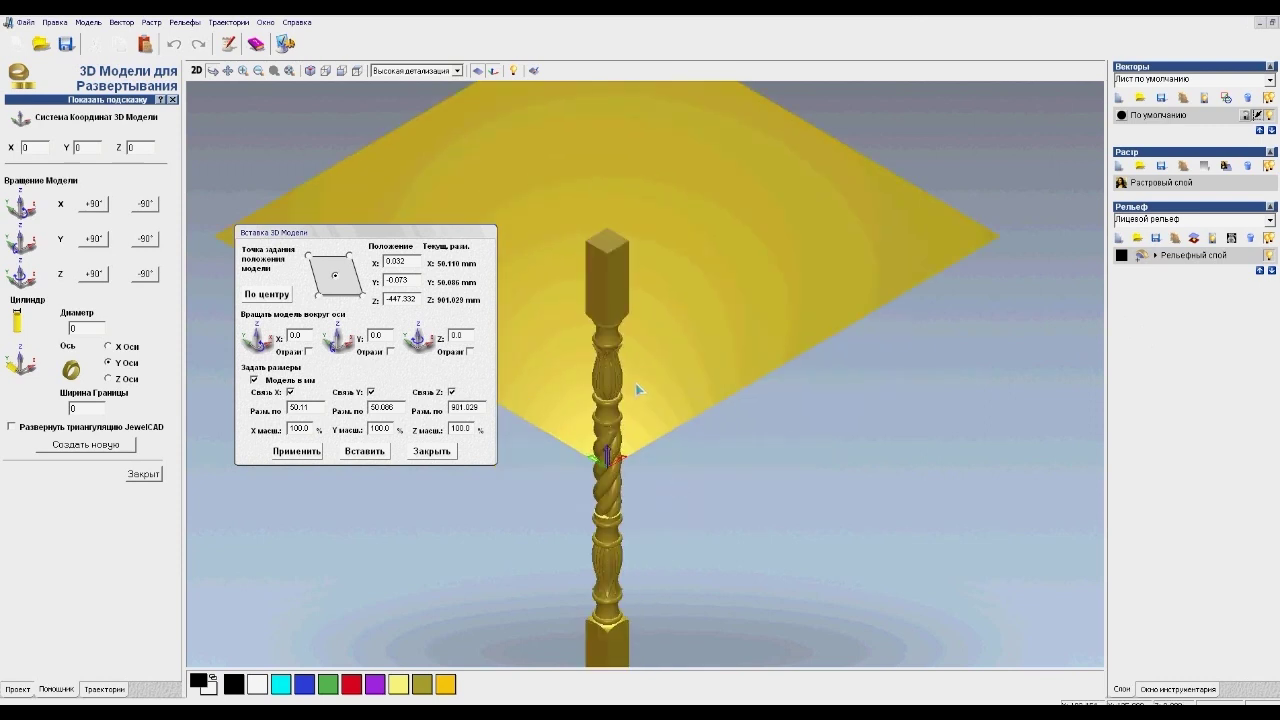
pyautogui.moveTo(425, 238); pyautogui.dragTo(387, 353)
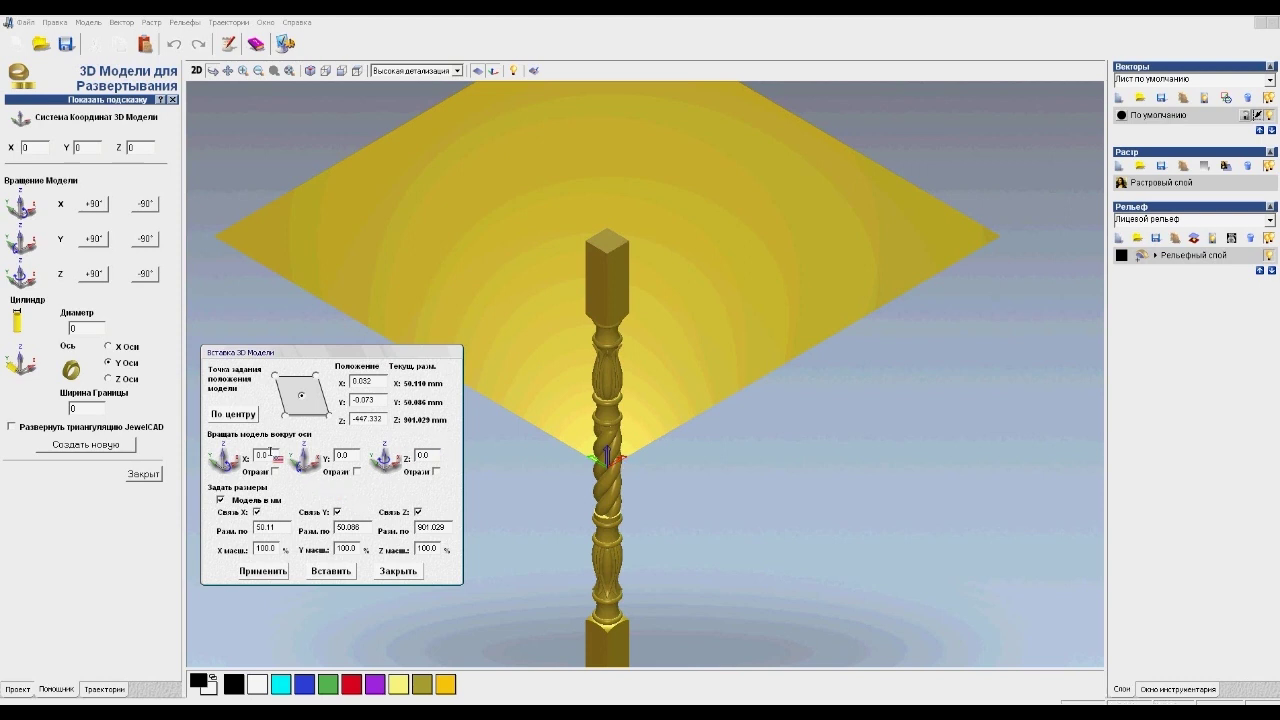
# Rotate the baluster -90° about the Y axis and apply the rotation.
pyautogui.moveTo(276, 370); pyautogui.dragTo(272, 352)
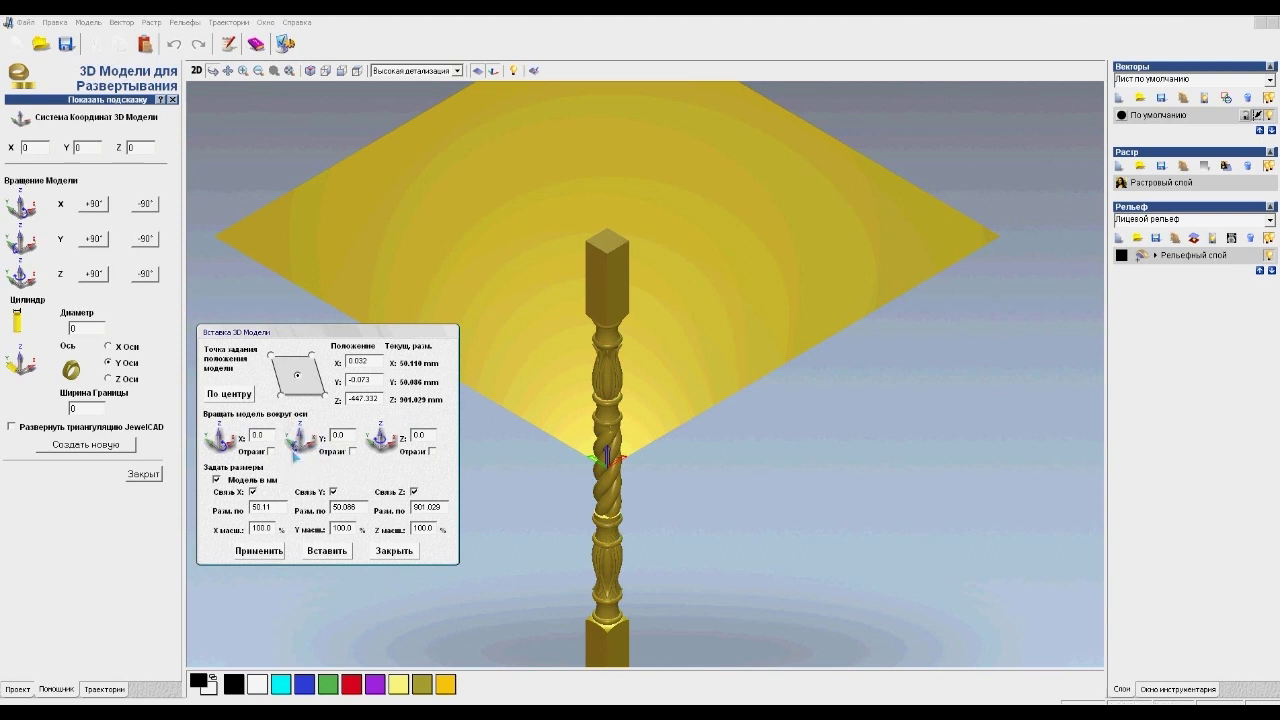
pyautogui.click(341, 435)
pyautogui.write('-90')
pyautogui.click(261, 551)
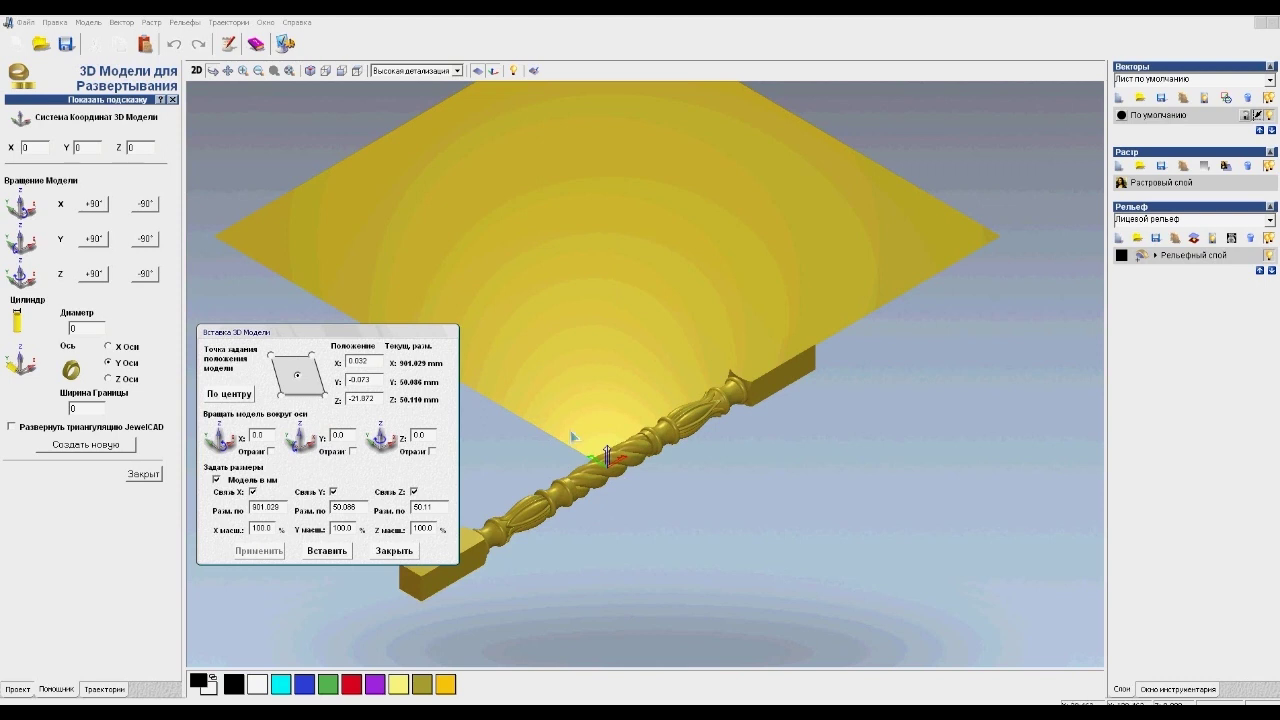
# Set the position reference to the model's lower-left corner and scale the baluster proportionally to an X size of 940 mm.
pyautogui.moveTo(684, 430); pyautogui.dragTo(632, 430)
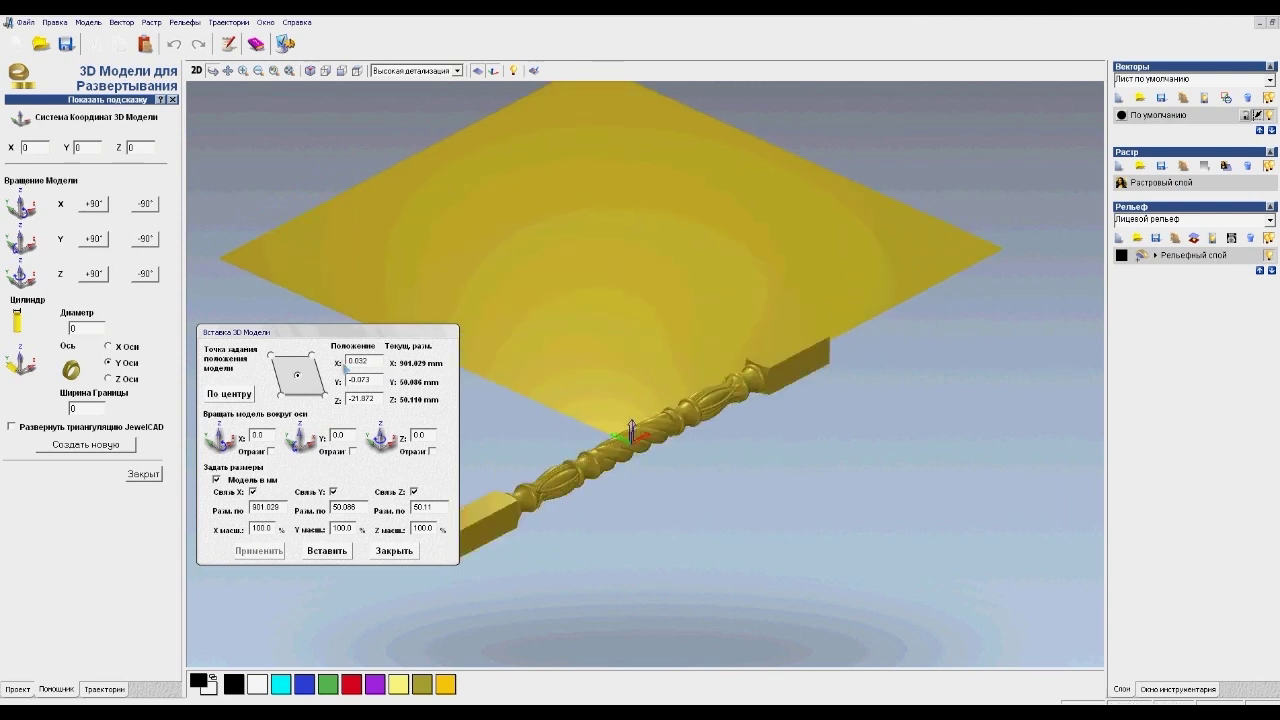
pyautogui.moveTo(331, 338); pyautogui.dragTo(314, 281)
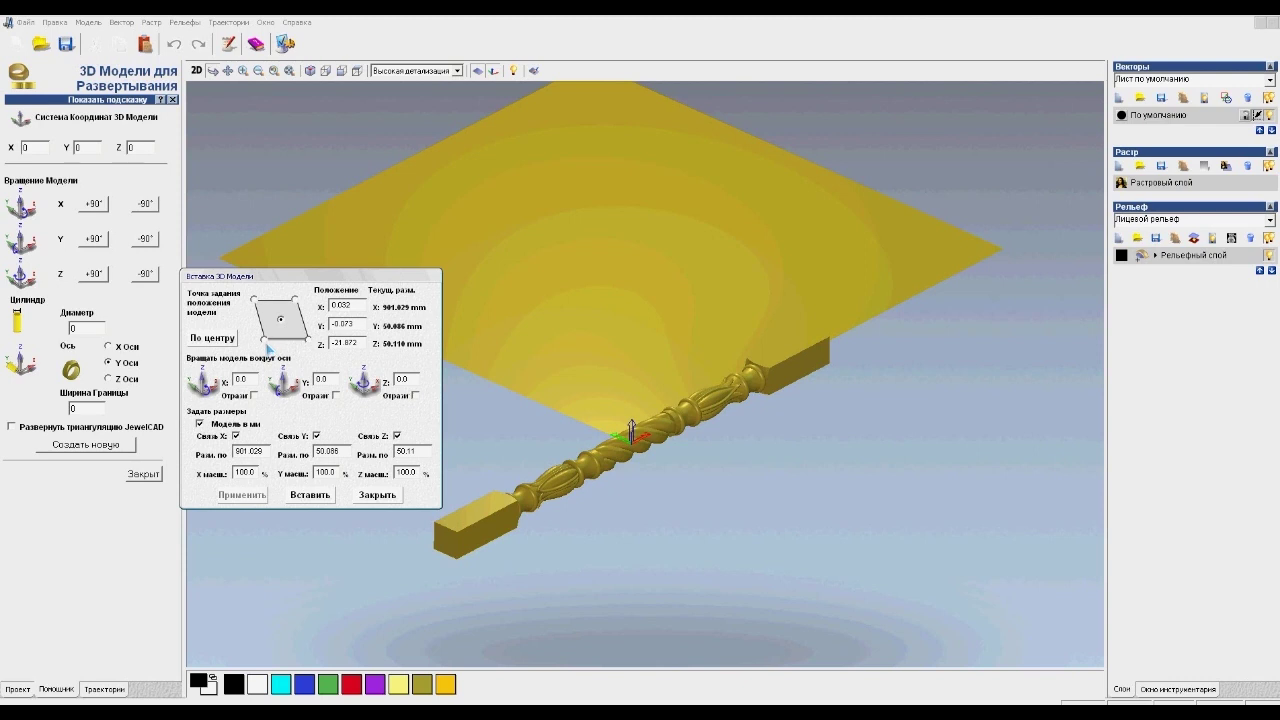
pyautogui.click(266, 341)
pyautogui.moveTo(265, 452); pyautogui.dragTo(236, 452)
pyautogui.write('940')
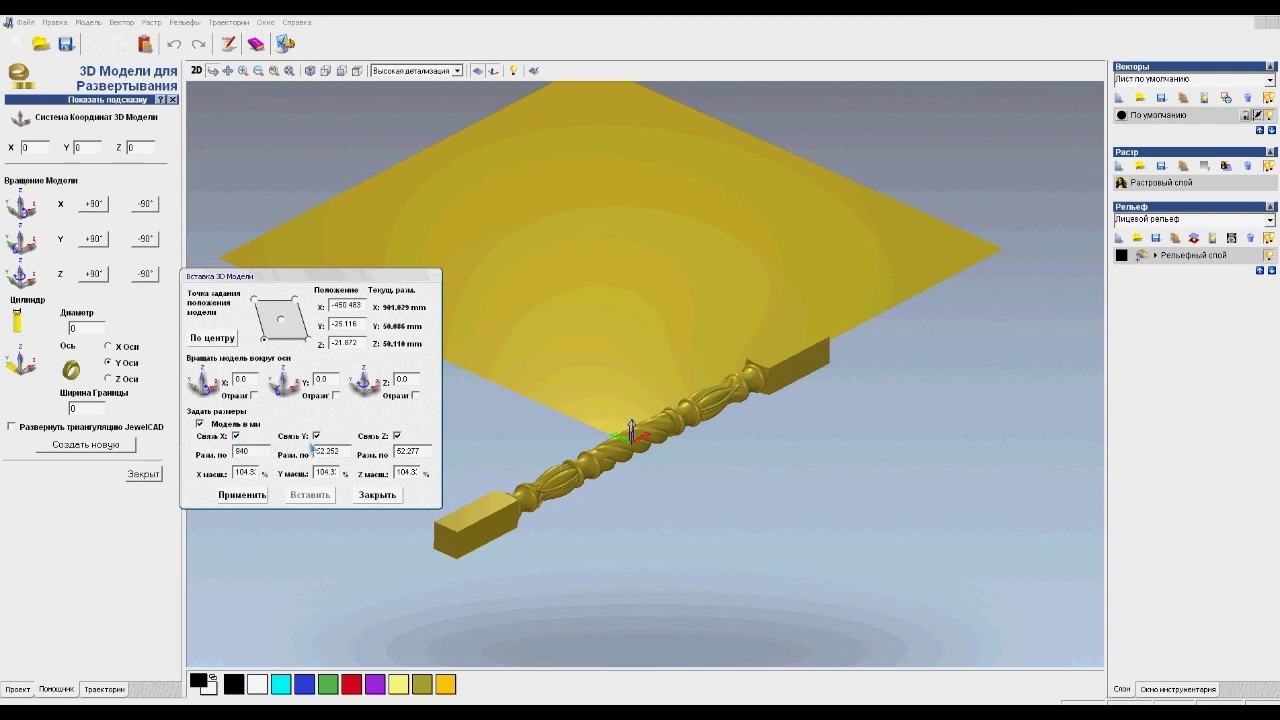
pyautogui.click(230, 449)
pyautogui.write('900')
pyautogui.press('BackSpace')
pyautogui.press('BackSpace')
pyautogui.click(225, 495)
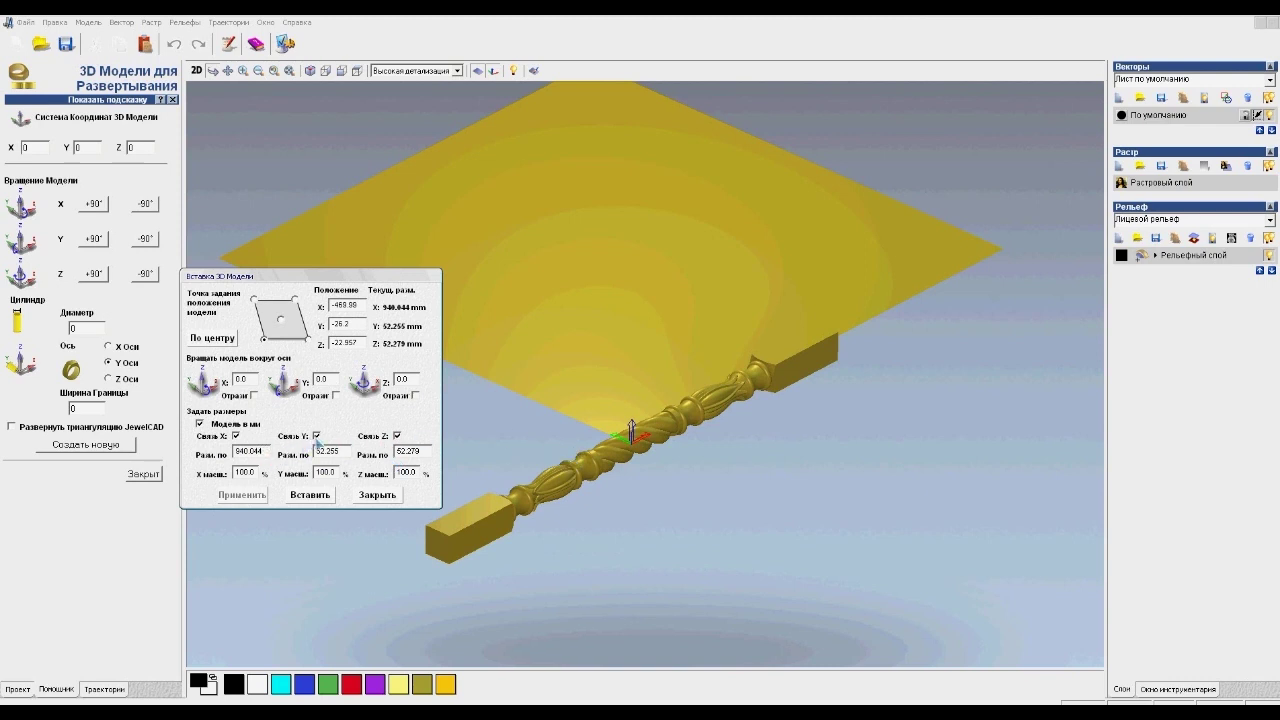
# Unlink the Y and Z dimensions, set both sizes to 100 mm and apply them to the baluster.
pyautogui.moveTo(343, 451); pyautogui.dragTo(311, 452)
pyautogui.click(316, 436)
pyautogui.moveTo(342, 451)
pyautogui.mouseDown()
pyautogui.moveTo(311, 459)
pyautogui.moveTo(343, 457)
pyautogui.mouseUp()
pyautogui.click(337, 451)
pyautogui.write('100.0')
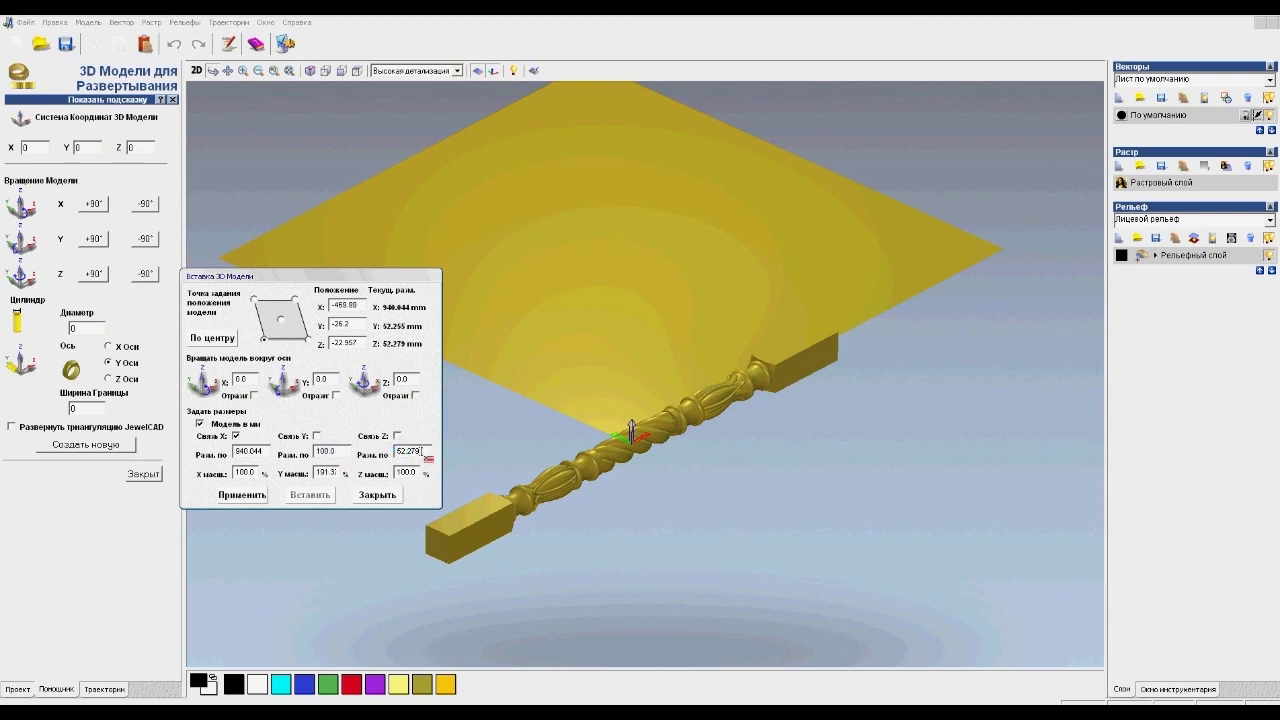
pyautogui.doubleClick(426, 451)
pyautogui.write('100')
pyautogui.click(240, 500)
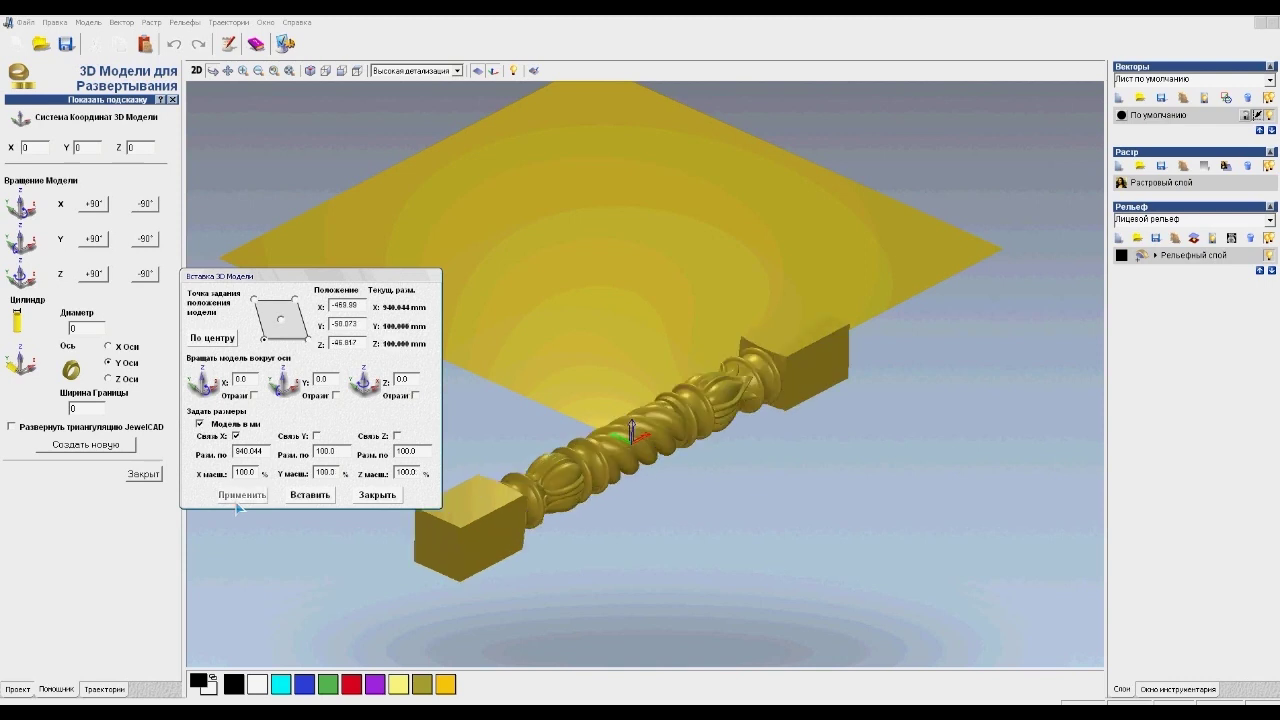
# Set the baluster's X position to 0 and apply it.
pyautogui.moveTo(623, 458); pyautogui.dragTo(605, 462)
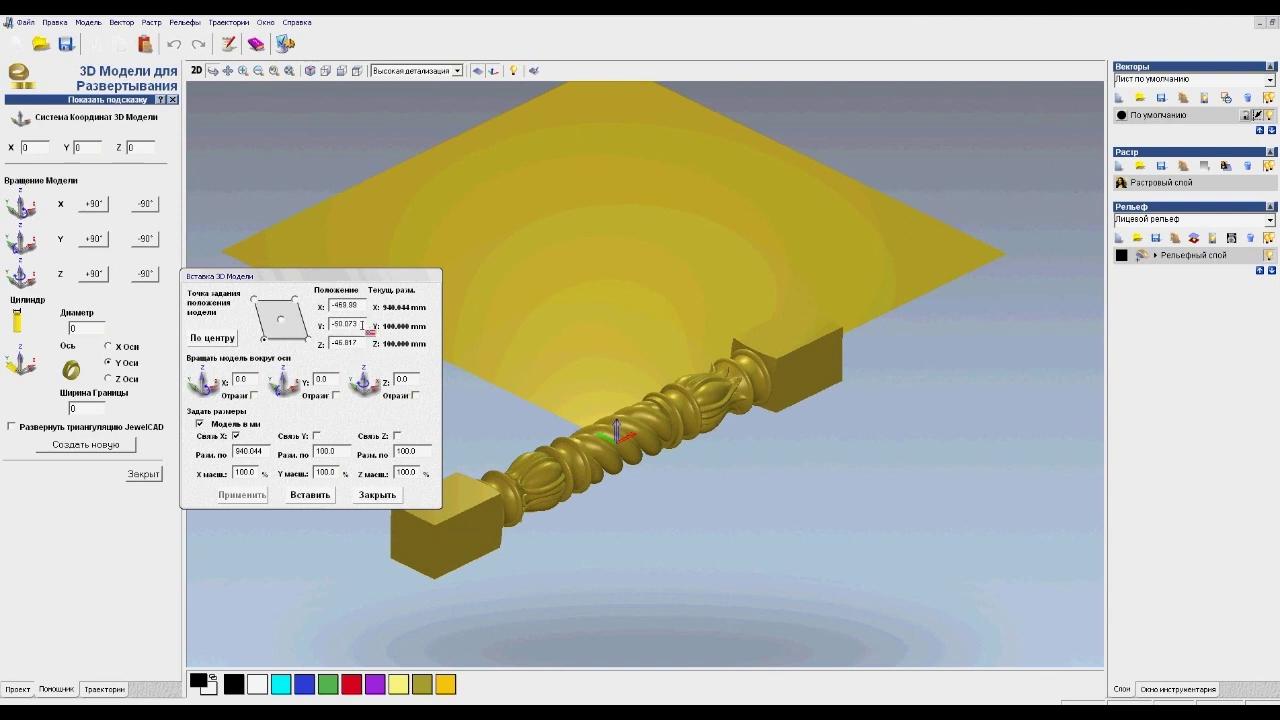
pyautogui.moveTo(362, 306); pyautogui.dragTo(330, 312)
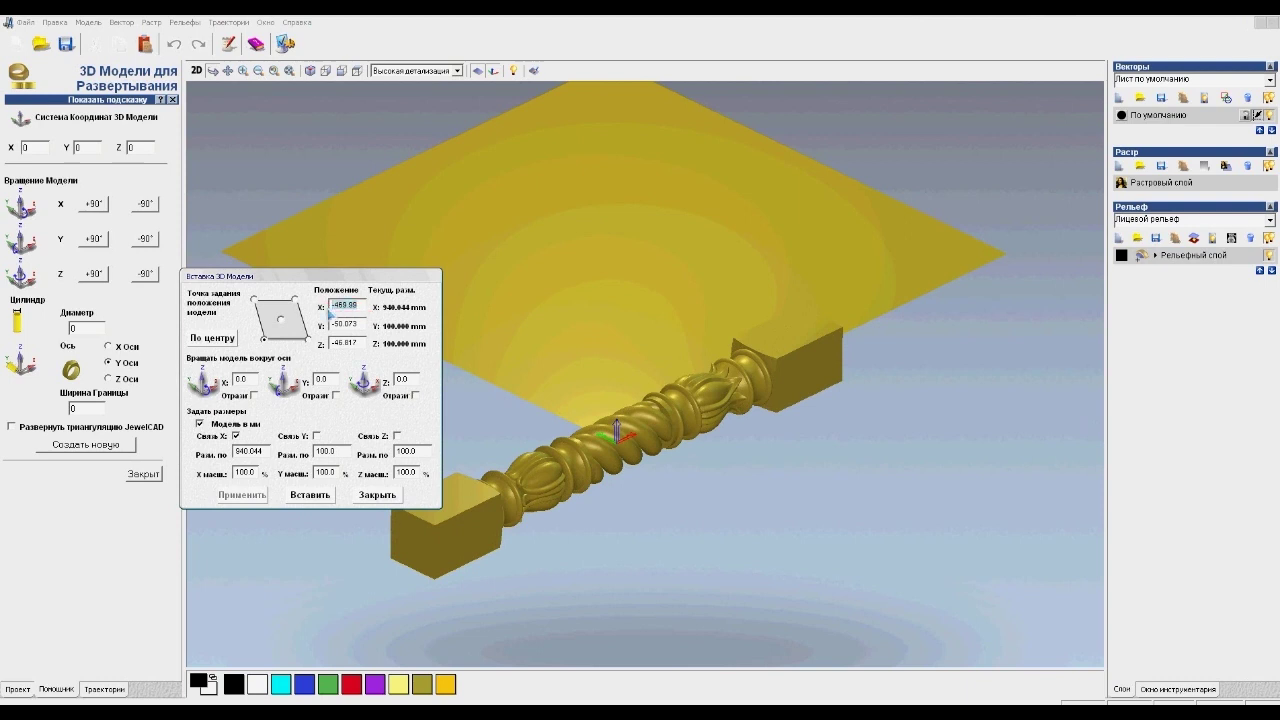
pyautogui.write('0')
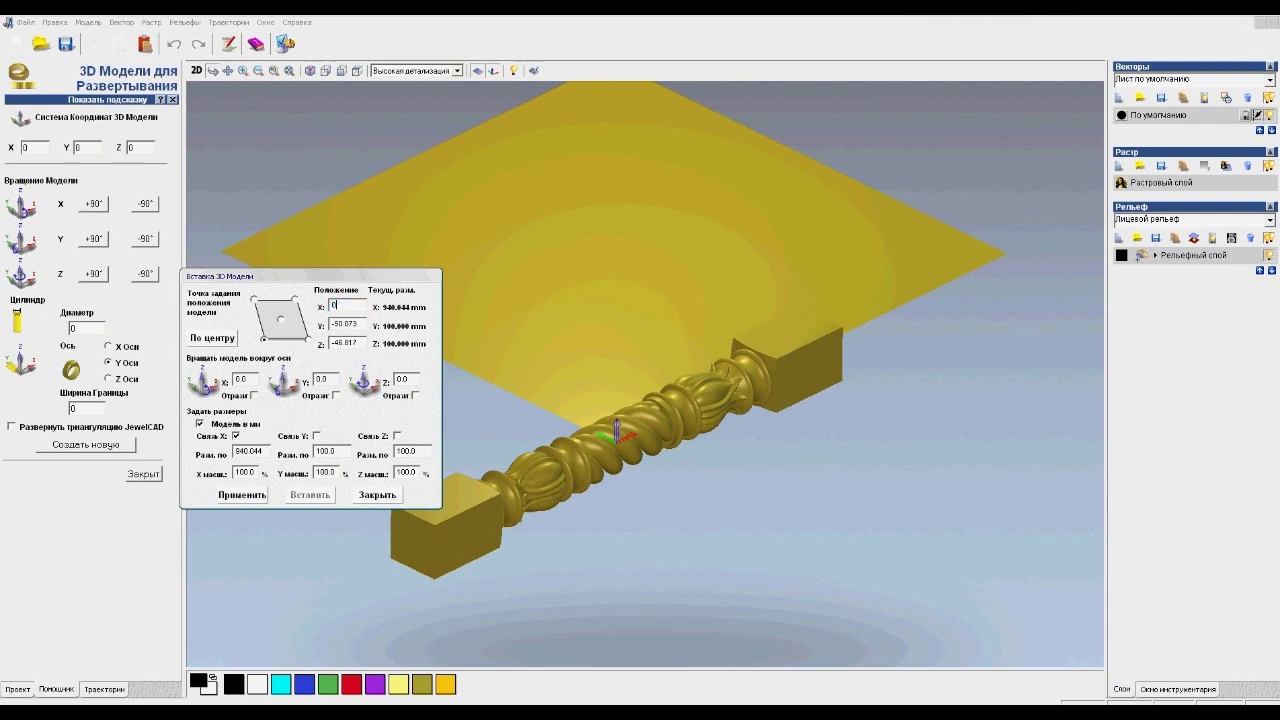
pyautogui.click(243, 494)
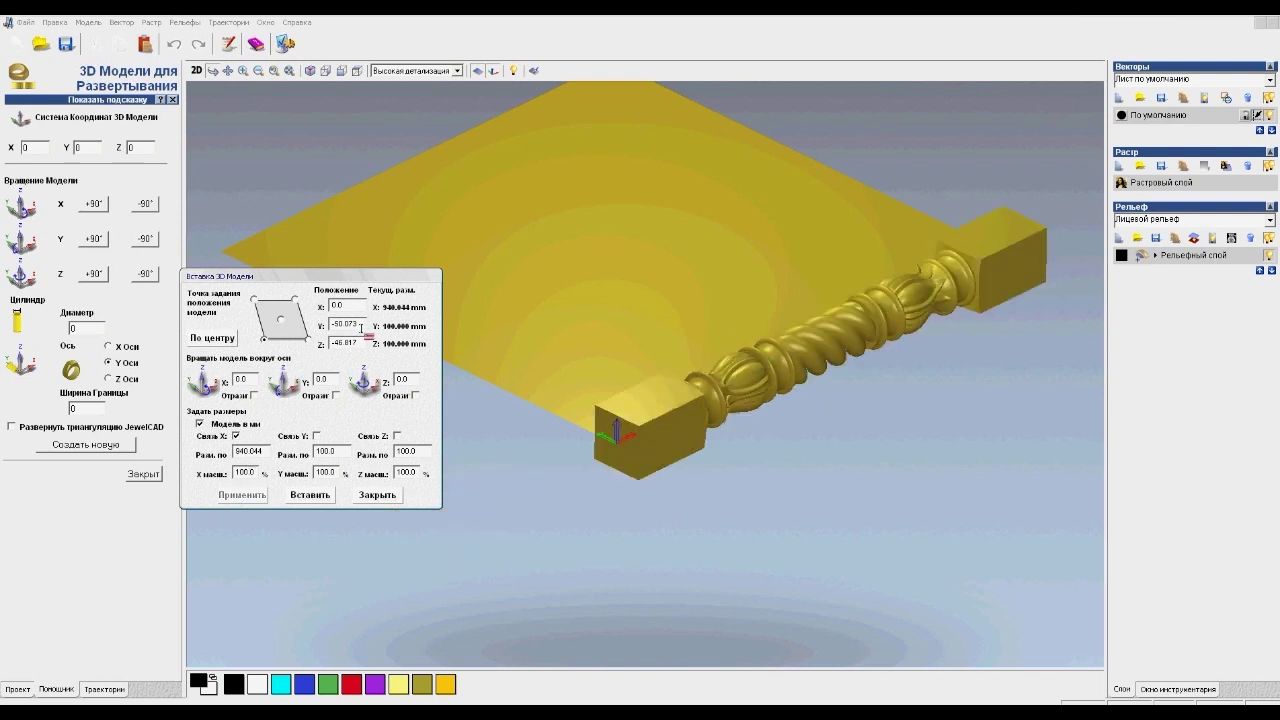
# Enter -50 for both the Y and Z positions of the baluster.
pyautogui.moveTo(359, 326); pyautogui.dragTo(327, 338)
pyautogui.write('-')
pyautogui.moveTo(358, 343); pyautogui.dragTo(333, 342)
pyautogui.write('-50')
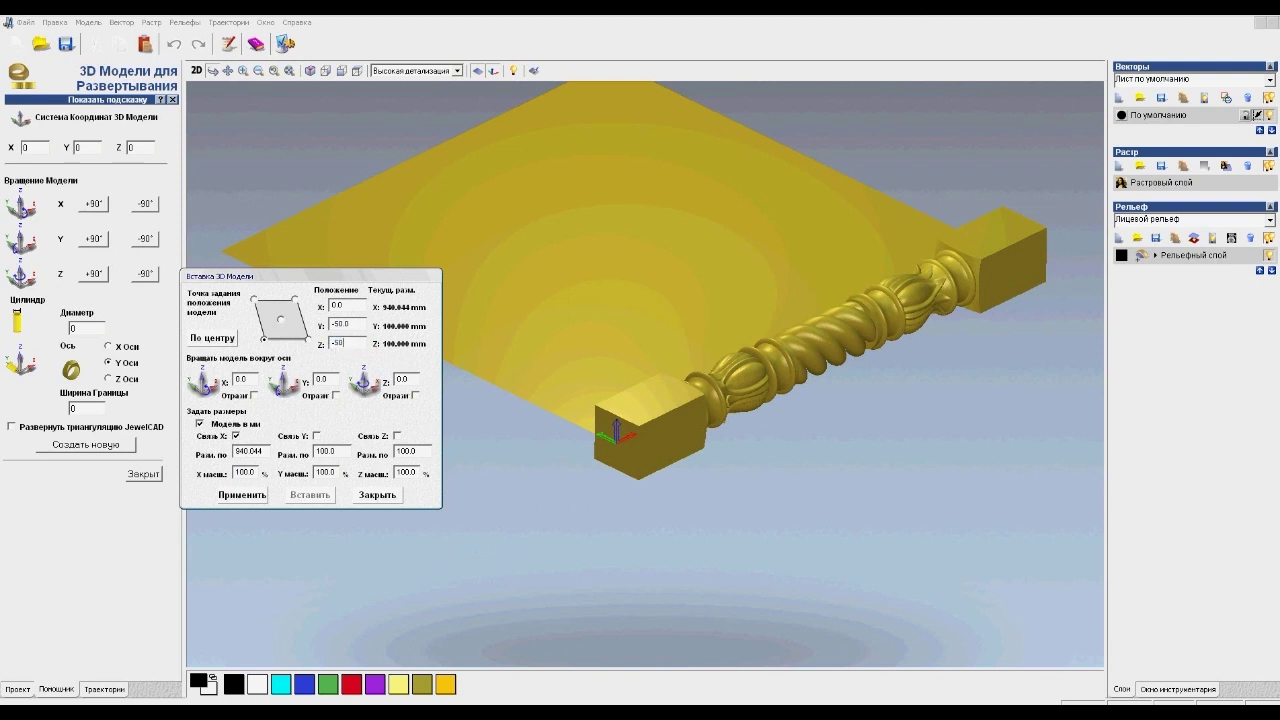
pyautogui.write('.0')
pyautogui.doubleClick(325, 450)
pyautogui.doubleClick(350, 343)
pyautogui.click(350, 343)
pyautogui.doubleClick(353, 326)
# View the baluster end-on along the X axis and try a Z position of 0.
pyautogui.click(327, 72)
pyautogui.click(327, 72)
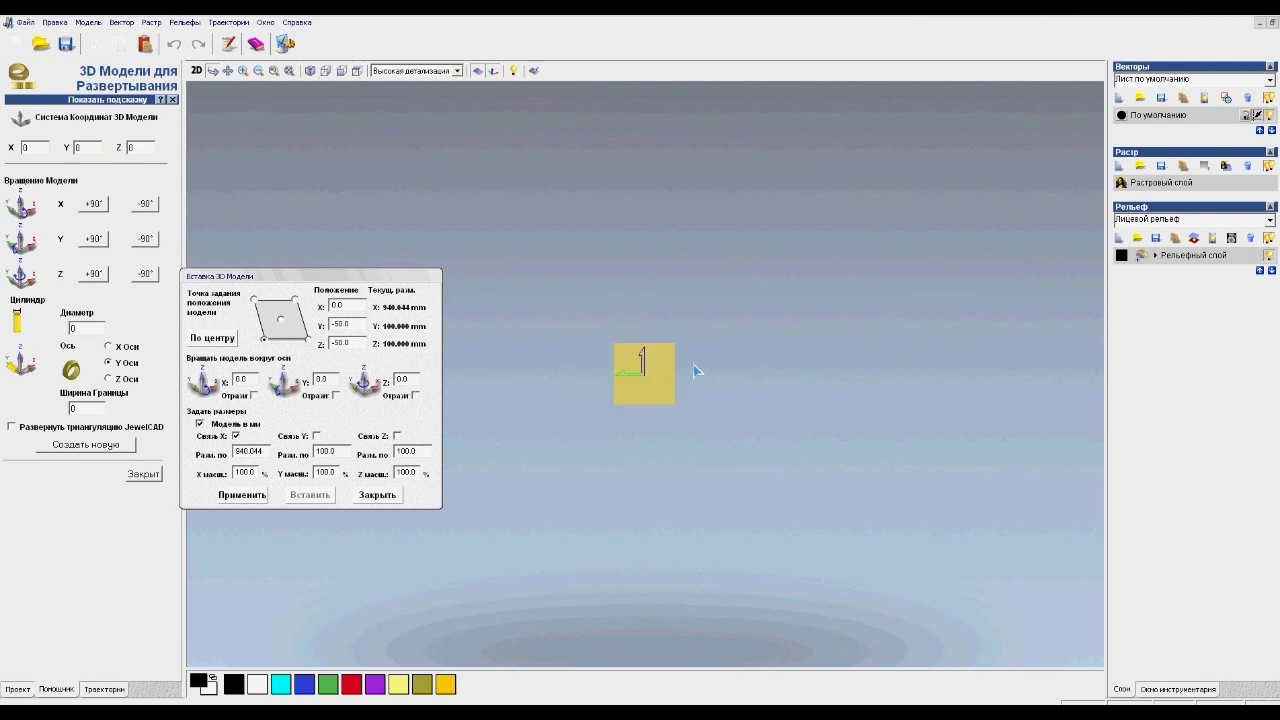
pyautogui.scroll(5, 645, 396)
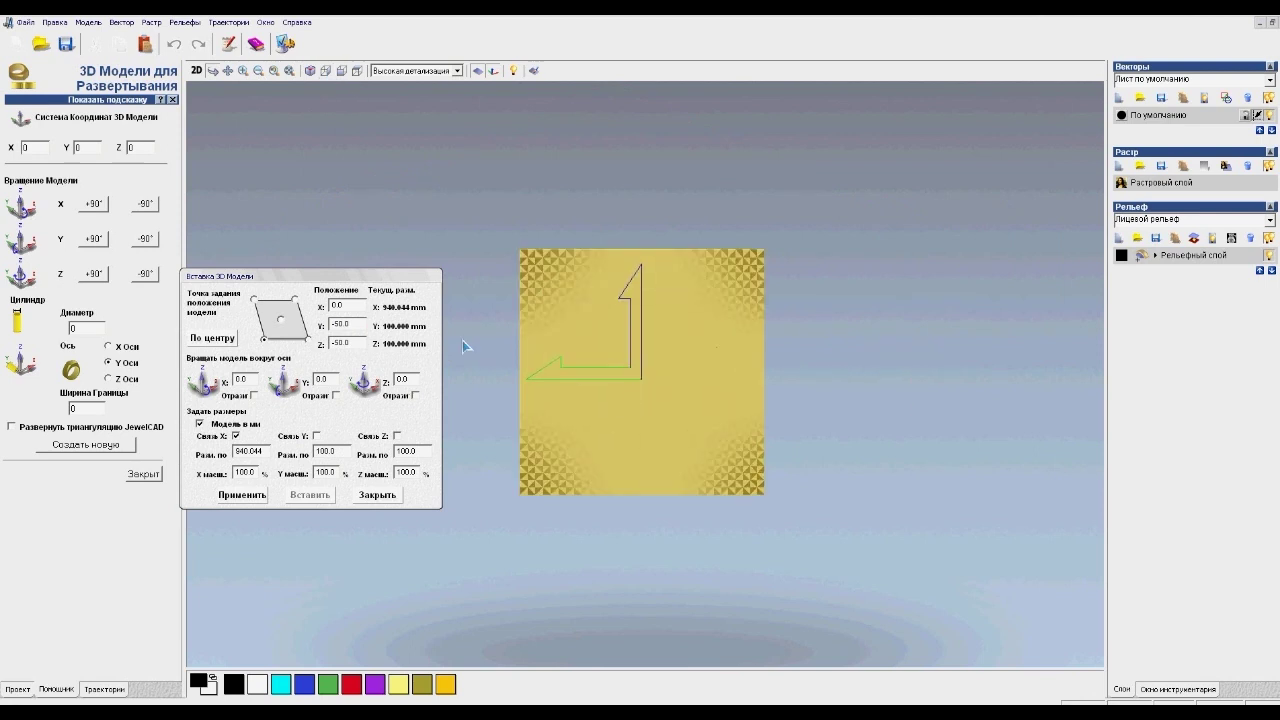
pyautogui.moveTo(362, 343); pyautogui.dragTo(320, 352)
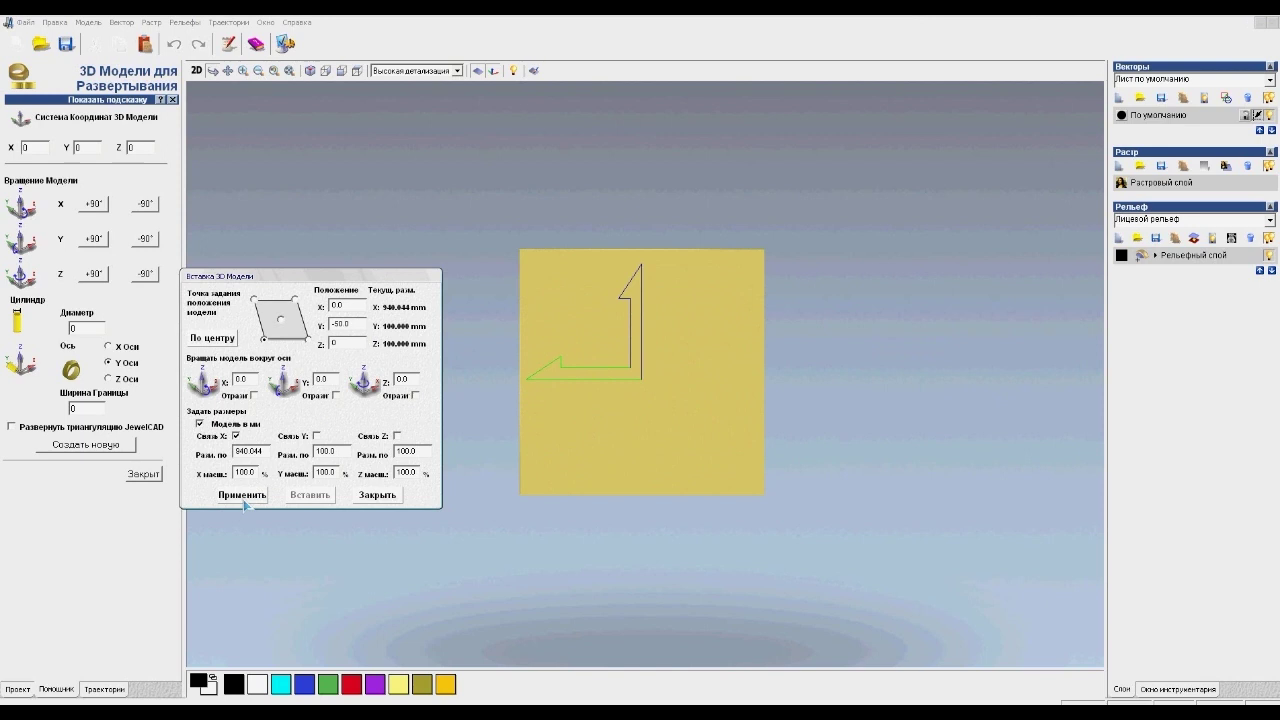
pyautogui.click(243, 495)
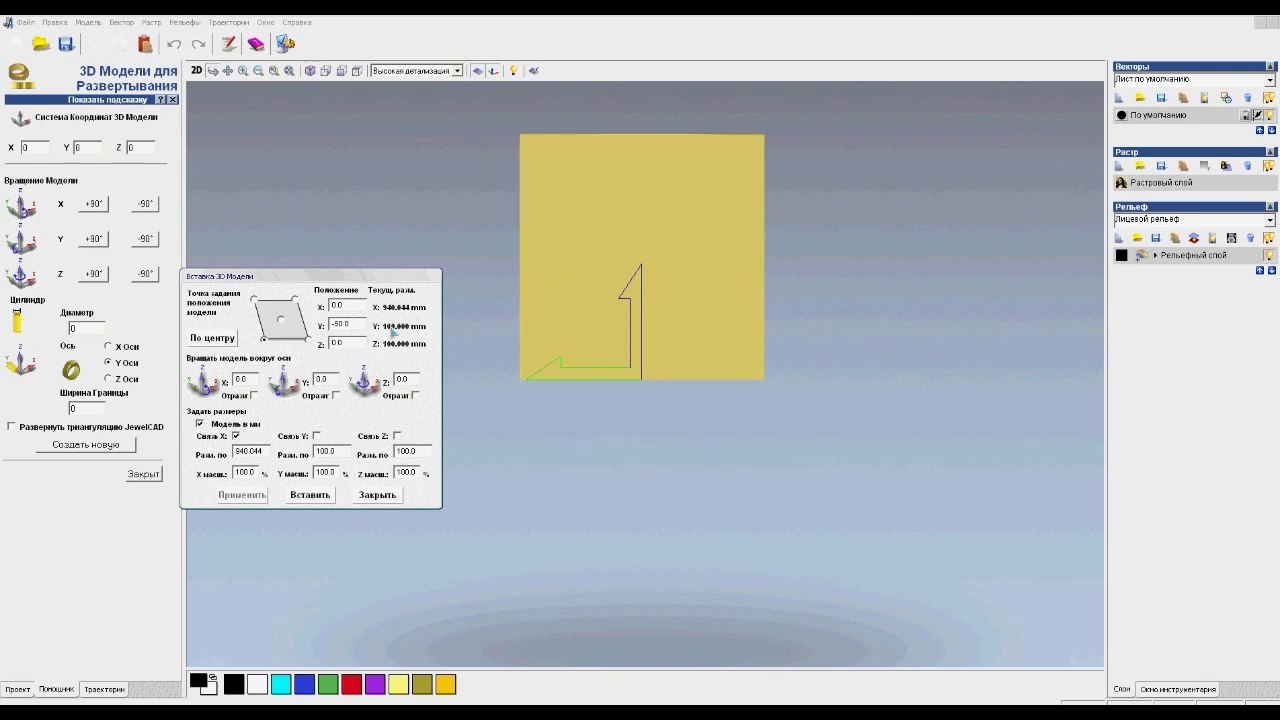
# Apply a Z position of -50 to the baluster and check its placement in the view along Z.
pyautogui.write('-50')
pyautogui.click(250, 495)
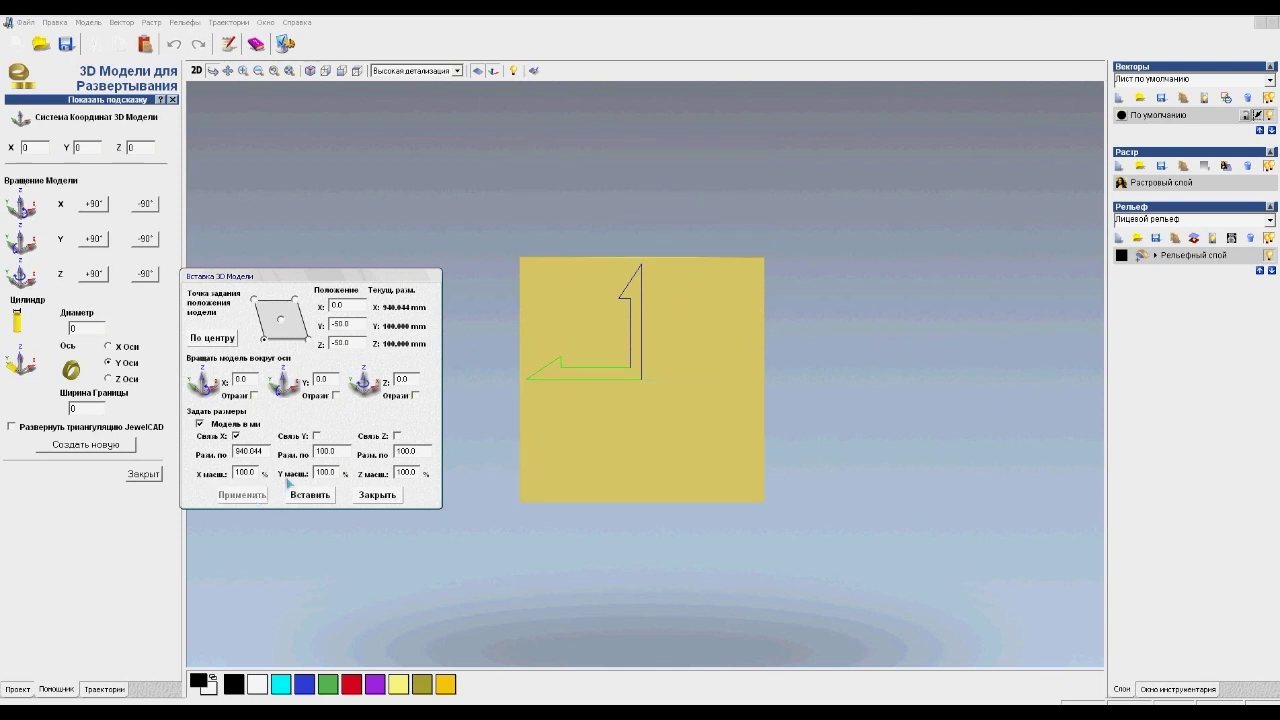
pyautogui.click(638, 359)
pyautogui.moveTo(638, 359)
pyautogui.mouseDown()
pyautogui.moveTo(612, 365)
pyautogui.moveTo(622, 368)
pyautogui.mouseUp()
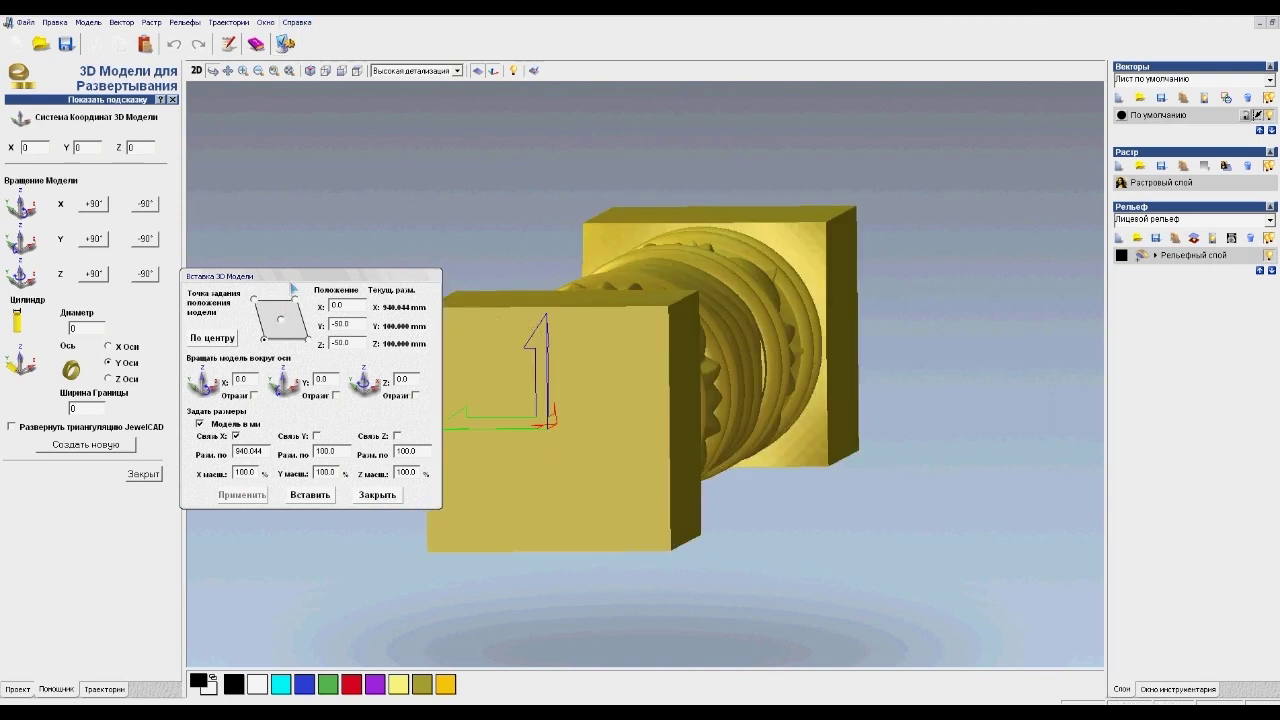
pyautogui.click(357, 71)
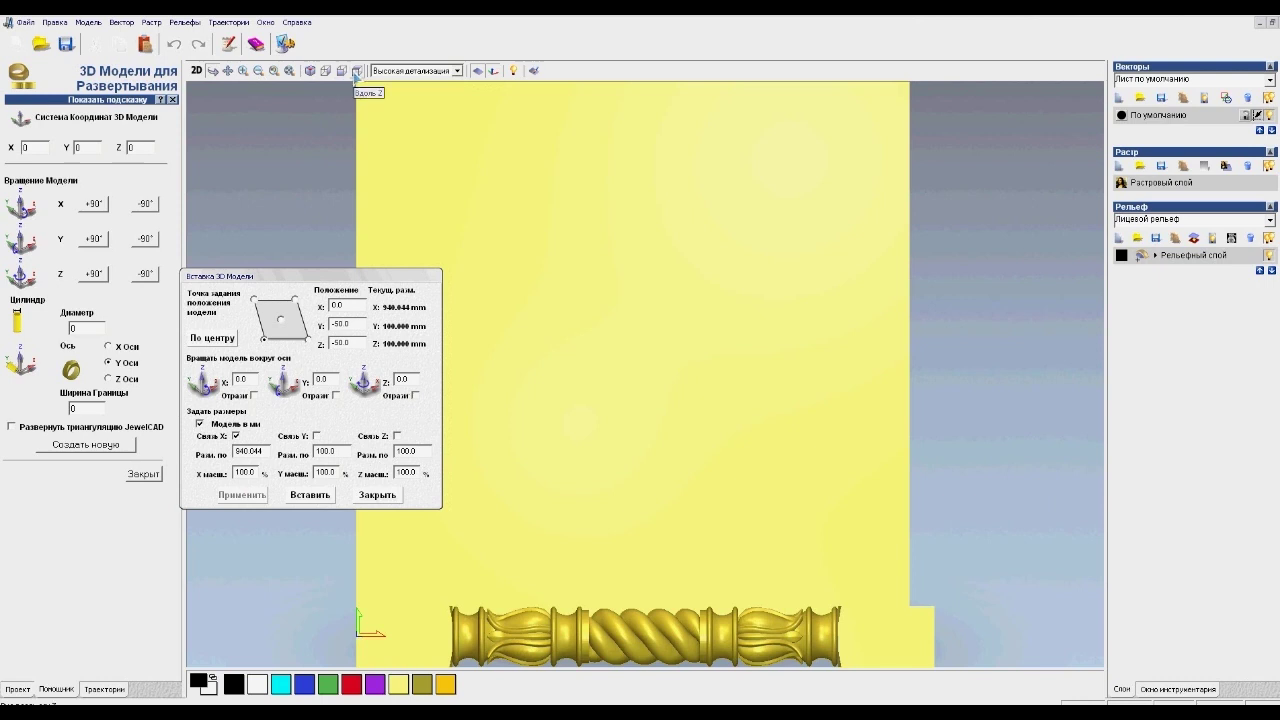
# Check the baluster's placement in the views along Y and X and in the isometric view.
pyautogui.click(343, 77)
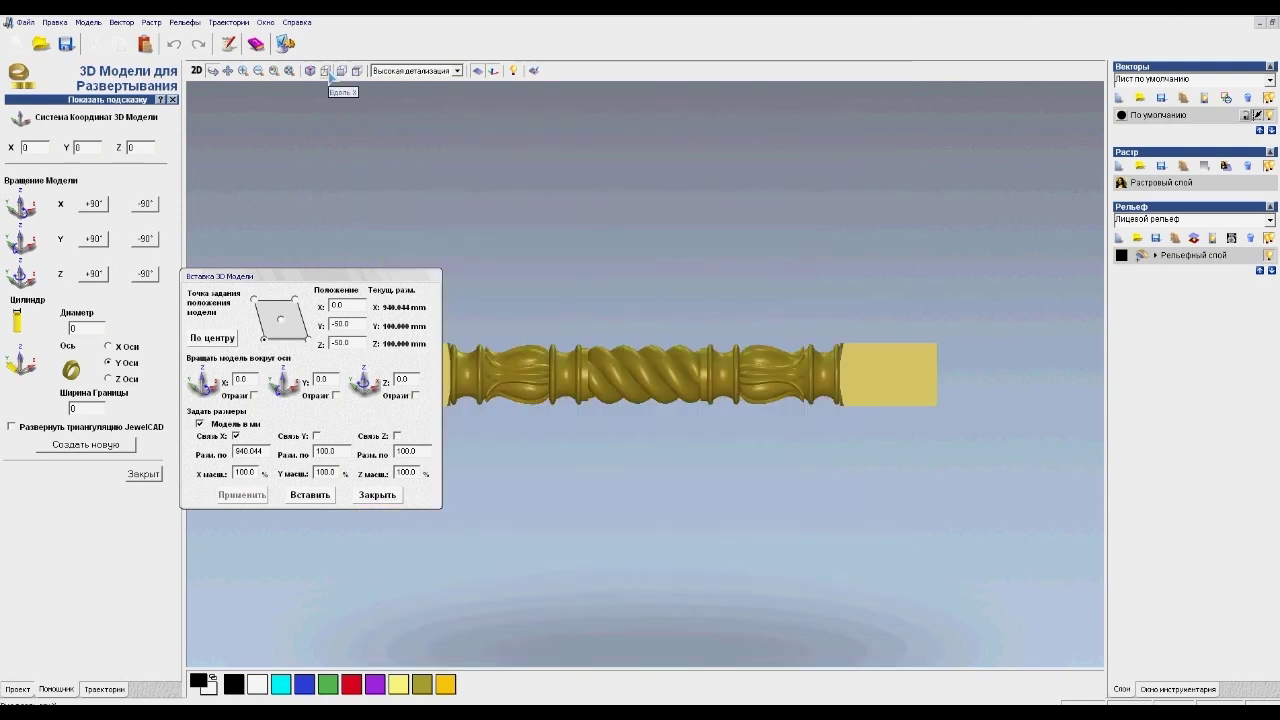
pyautogui.click(330, 77)
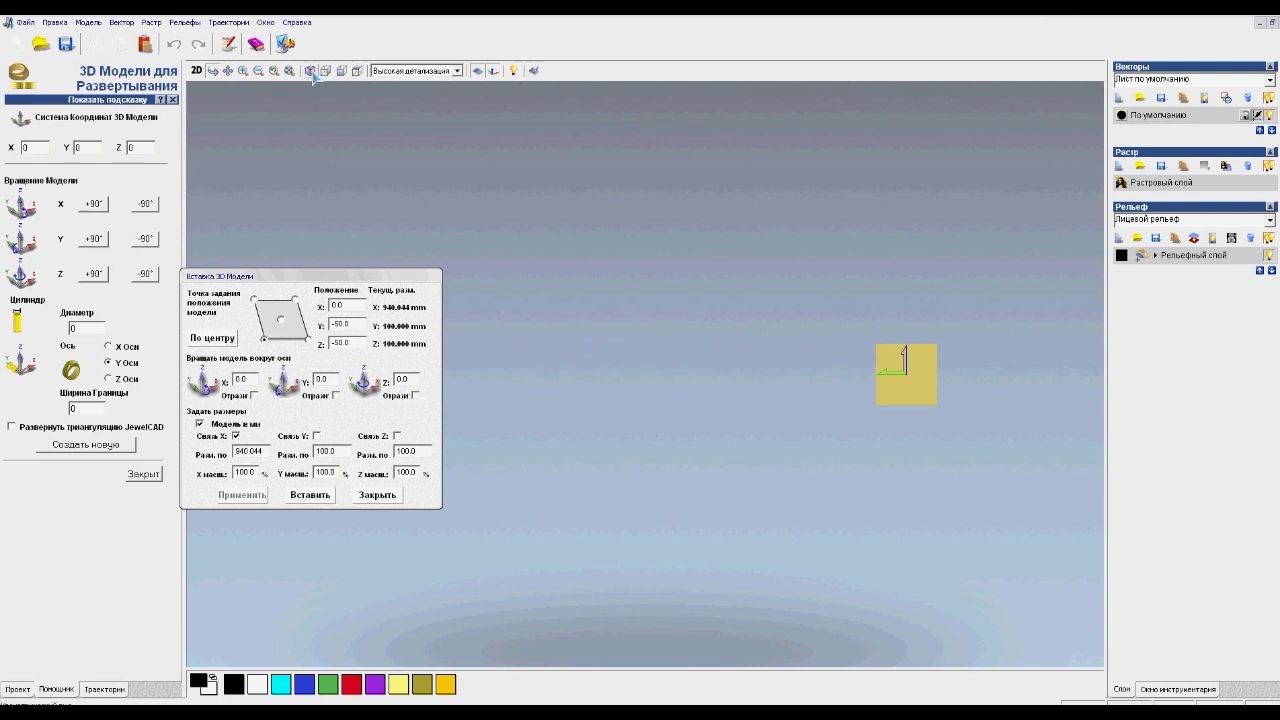
pyautogui.click(311, 74)
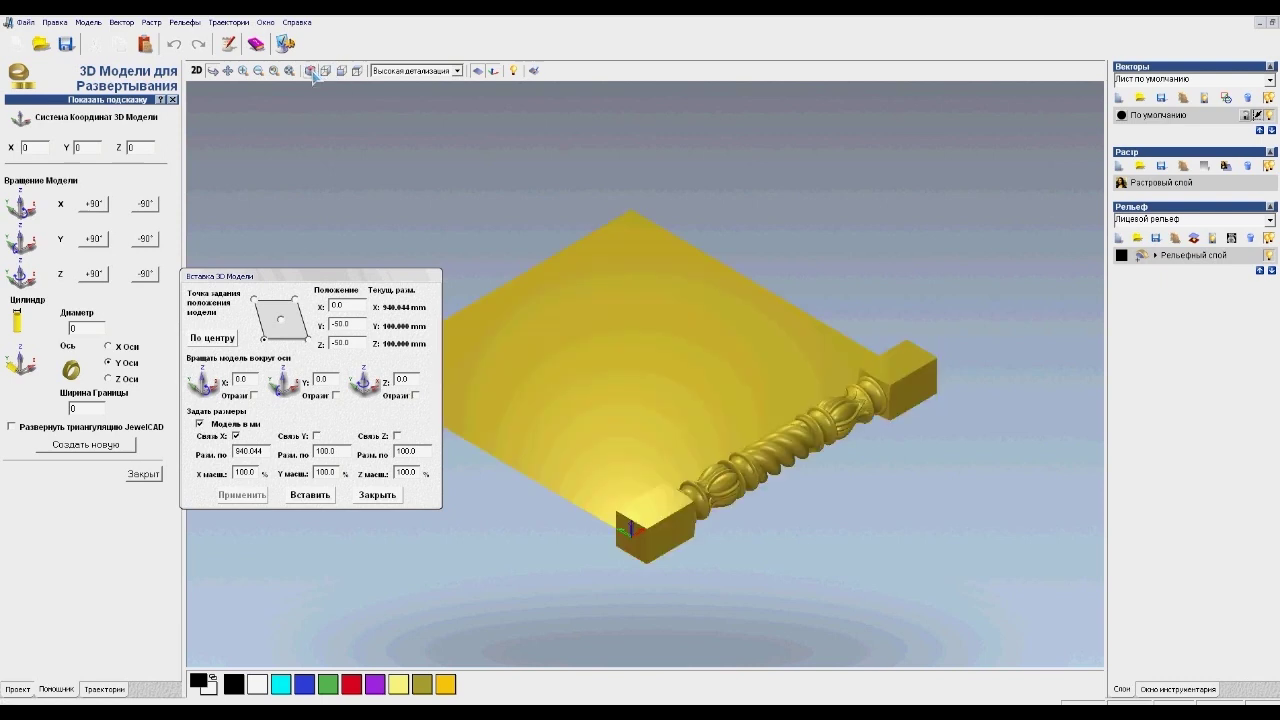
pyautogui.moveTo(565, 412); pyautogui.dragTo(536, 394)
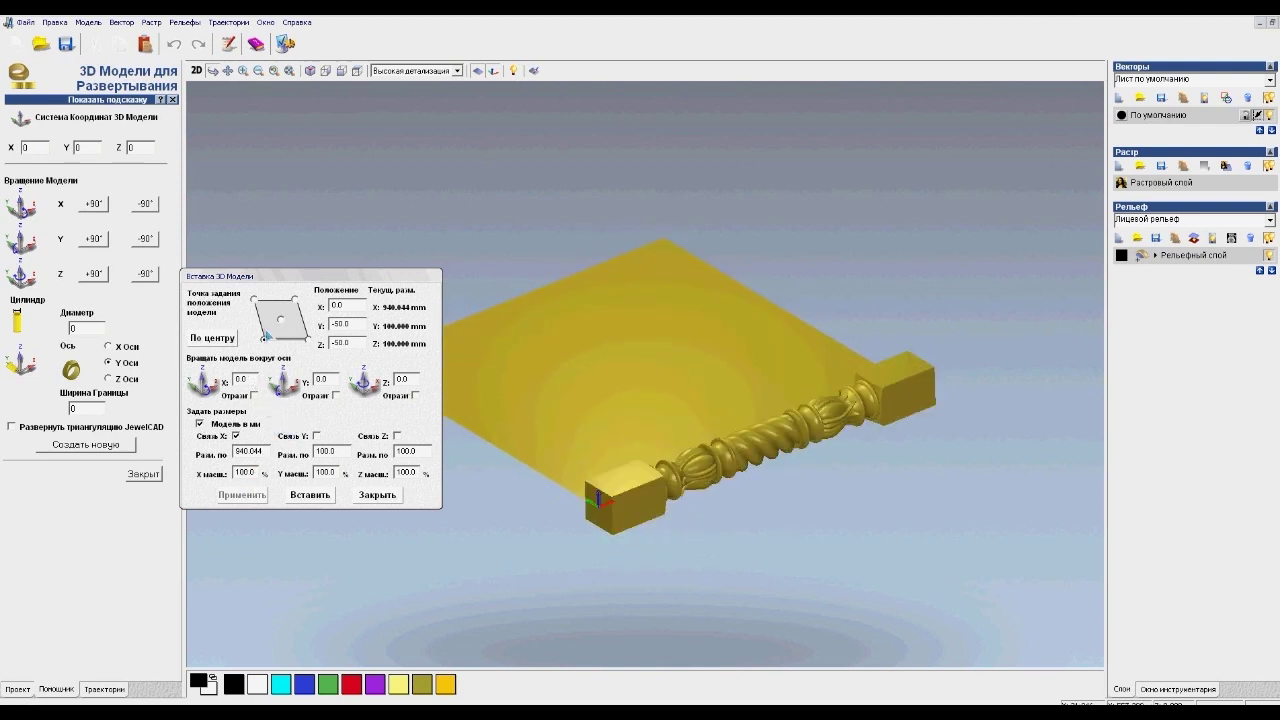
# Set the unwrapping cylinder's diameter to 50 and choose the X axis as its axis.
pyautogui.moveTo(298, 271); pyautogui.dragTo(310, 181)
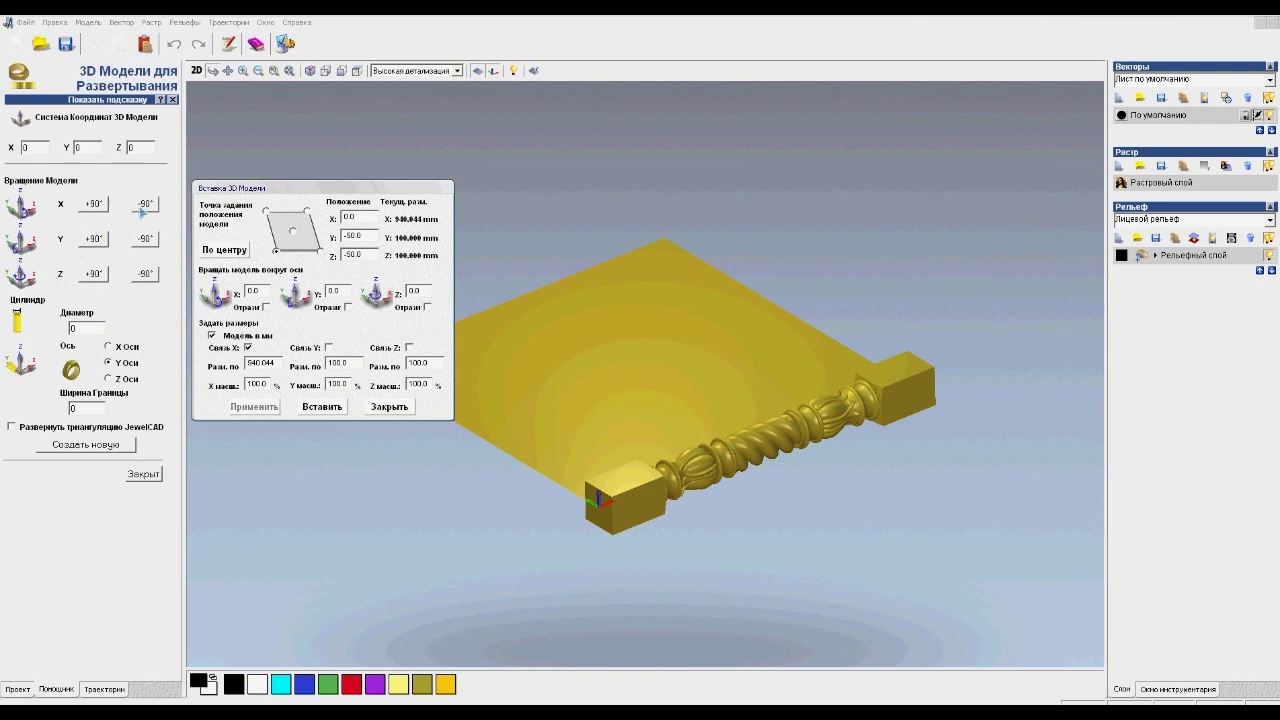
pyautogui.moveTo(100, 332); pyautogui.dragTo(50, 327)
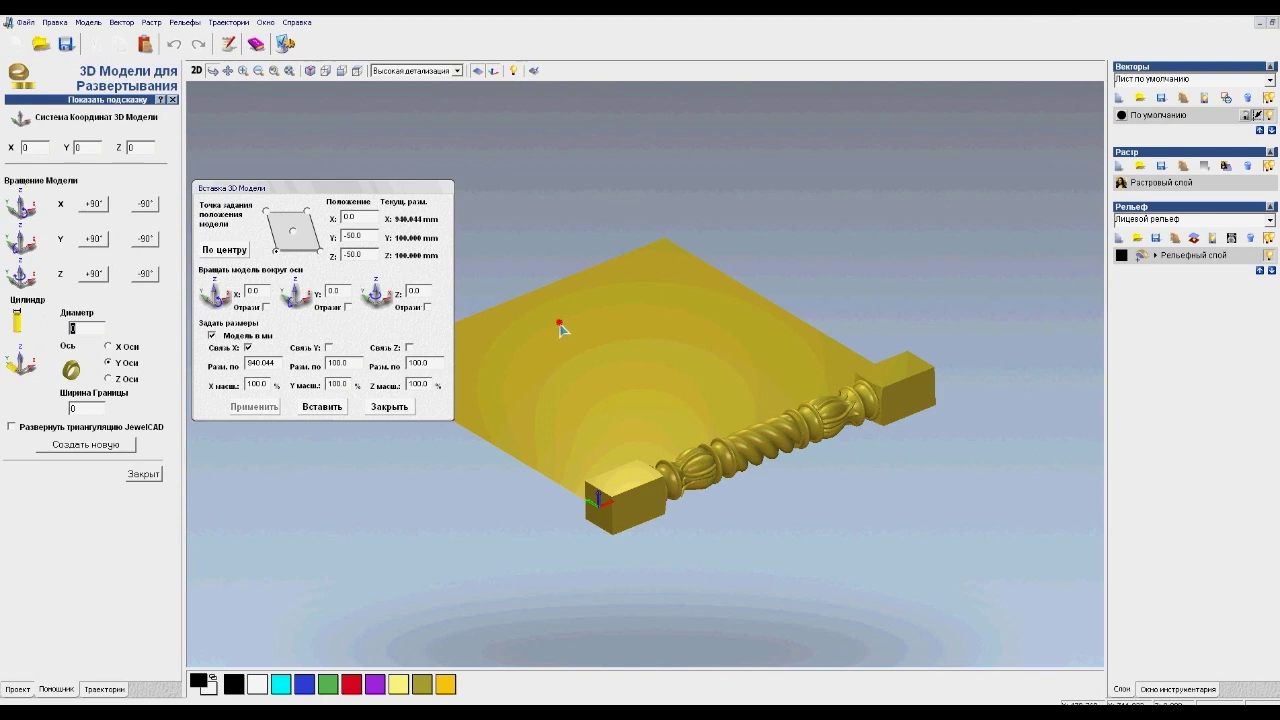
pyautogui.click(357, 71)
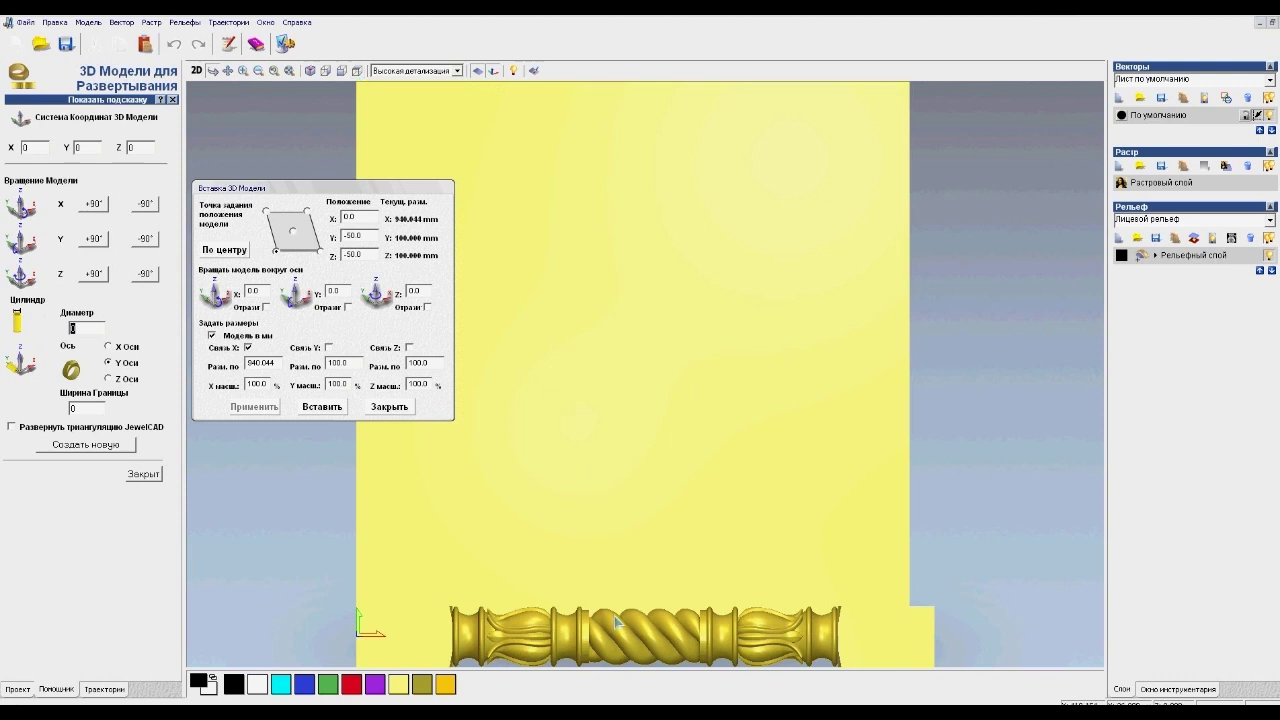
pyautogui.moveTo(615, 610); pyautogui.dragTo(633, 307, button='middle')
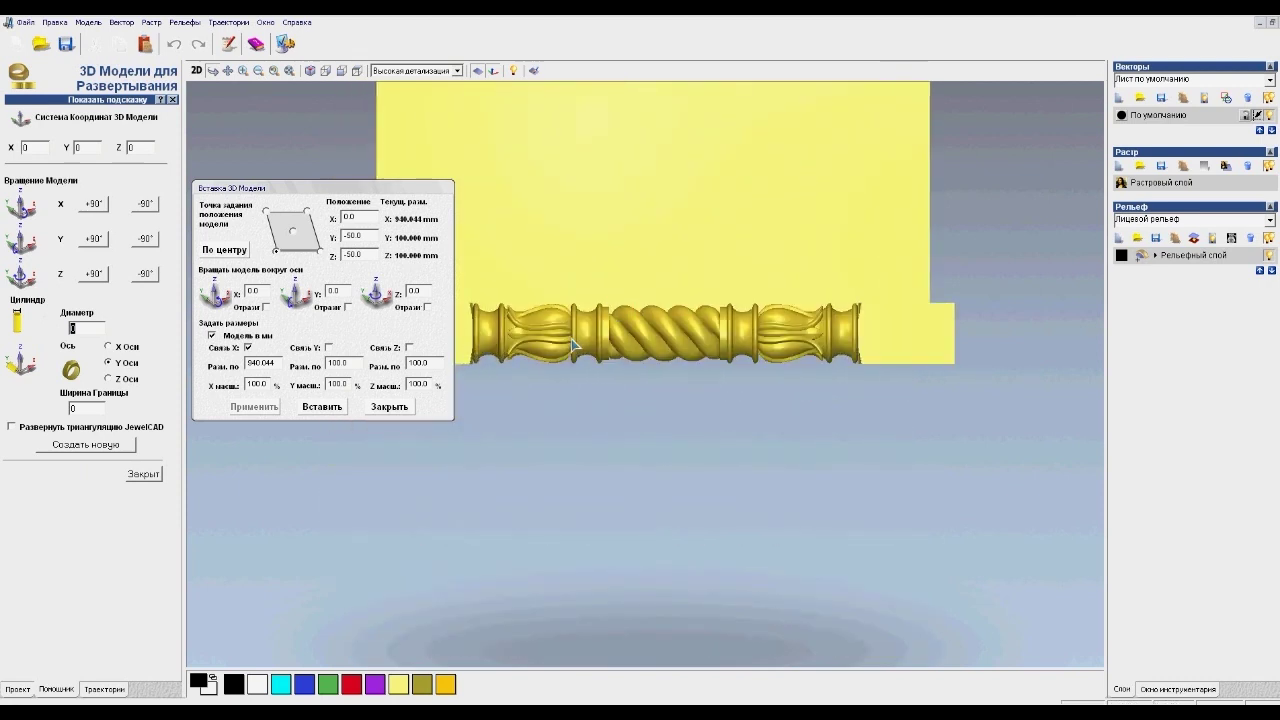
pyautogui.scroll(3, 570, 320)
pyautogui.scroll(4, 565, 320)
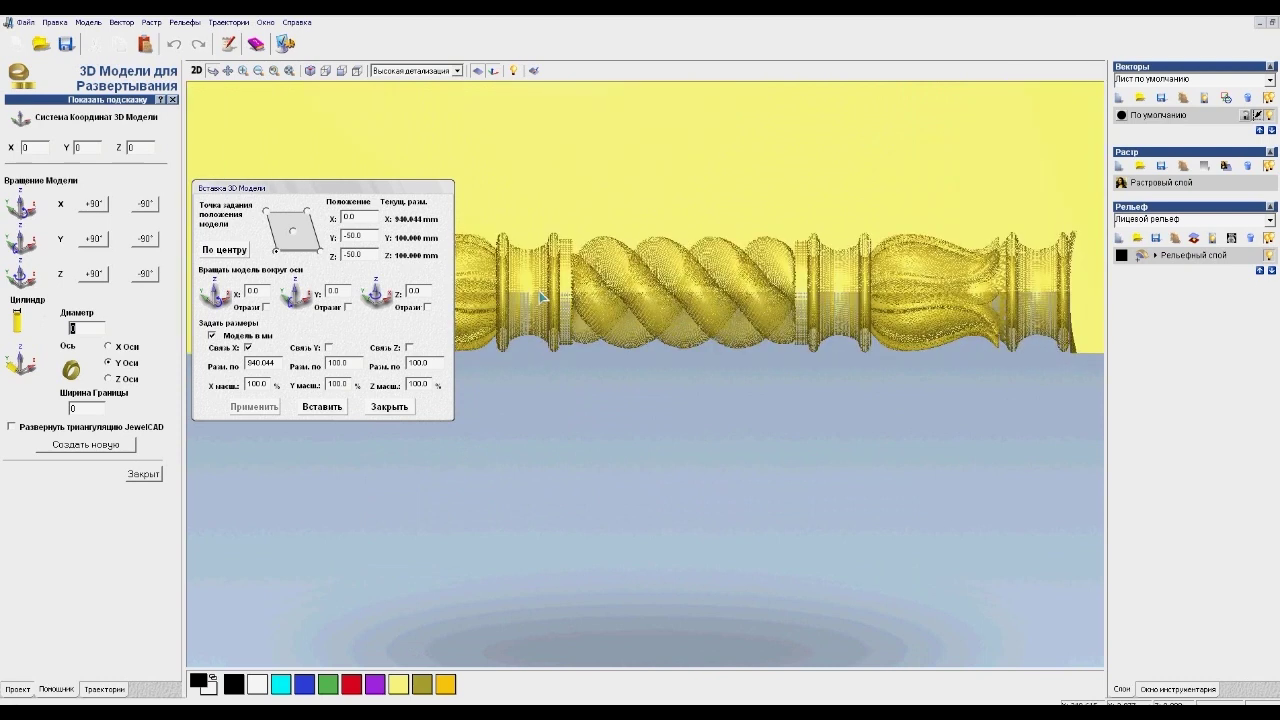
pyautogui.moveTo(541, 241); pyautogui.dragTo(570, 336, button='middle')
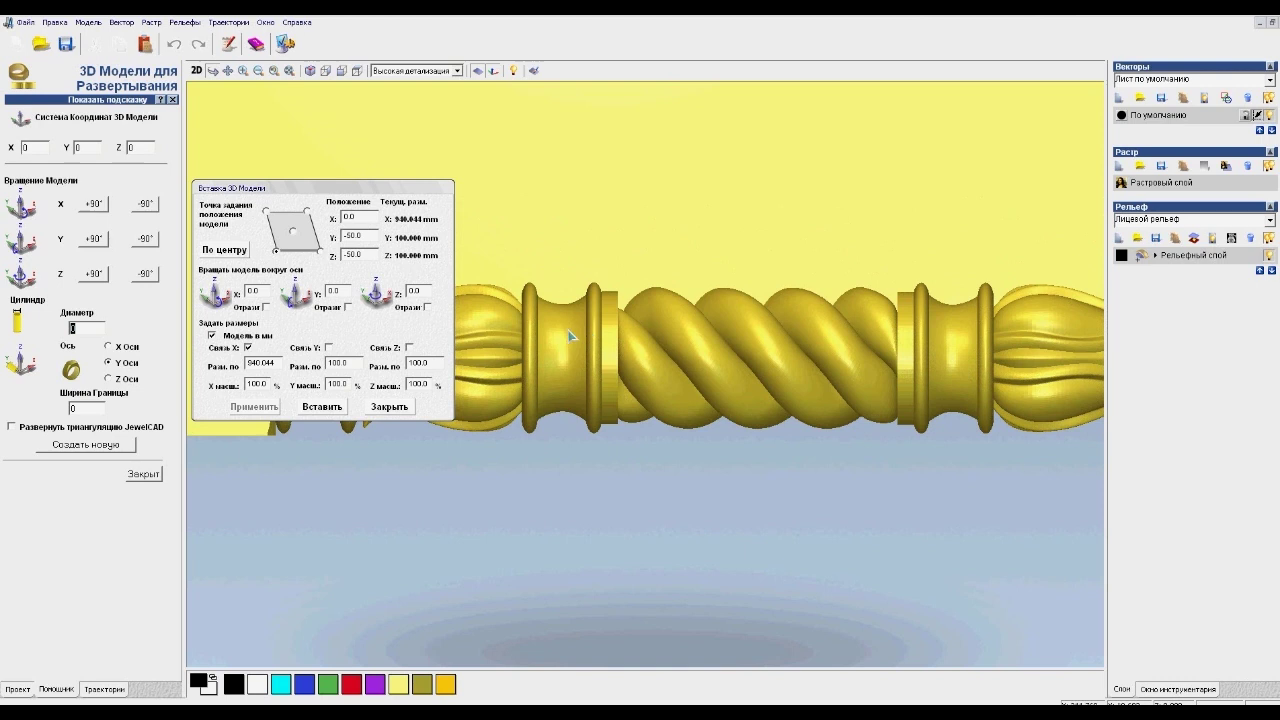
pyautogui.scroll(3, 565, 330)
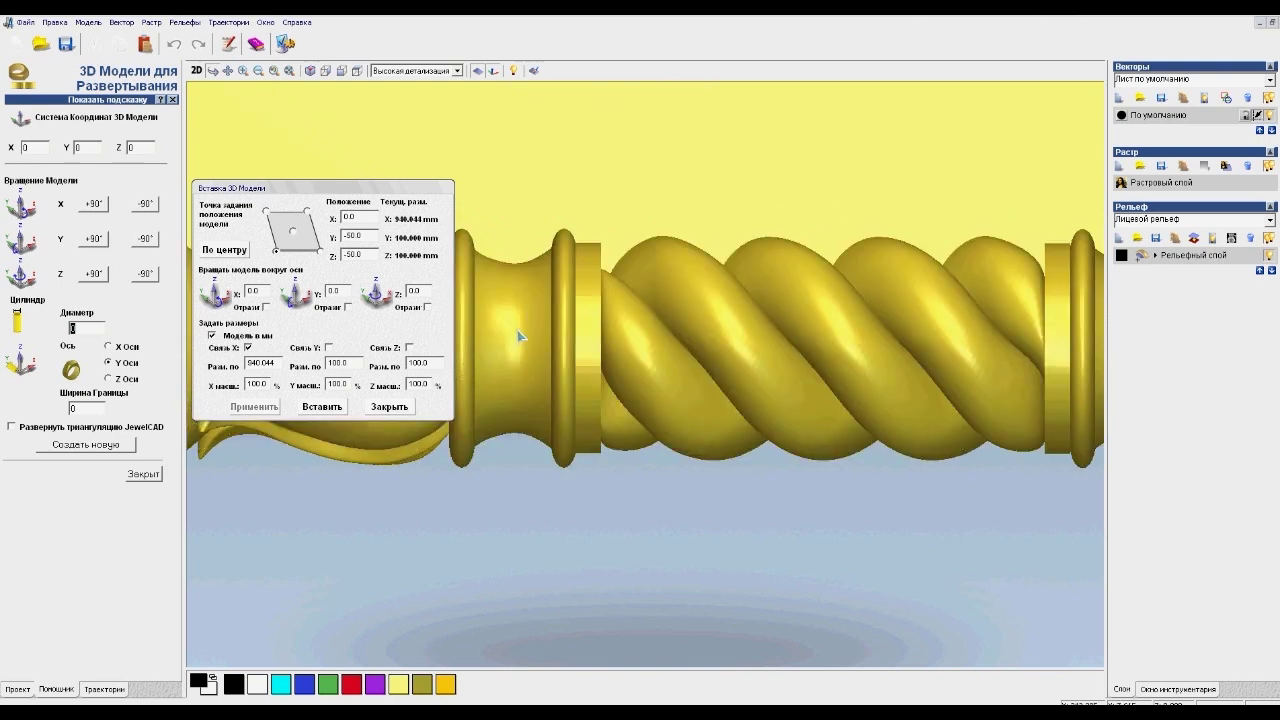
pyautogui.scroll(1, 517, 335)
pyautogui.moveTo(538, 245)
pyautogui.mouseDown()
pyautogui.moveTo(674, 231)
pyautogui.moveTo(663, 257)
pyautogui.moveTo(612, 292)
pyautogui.moveTo(614, 306)
pyautogui.mouseUp()
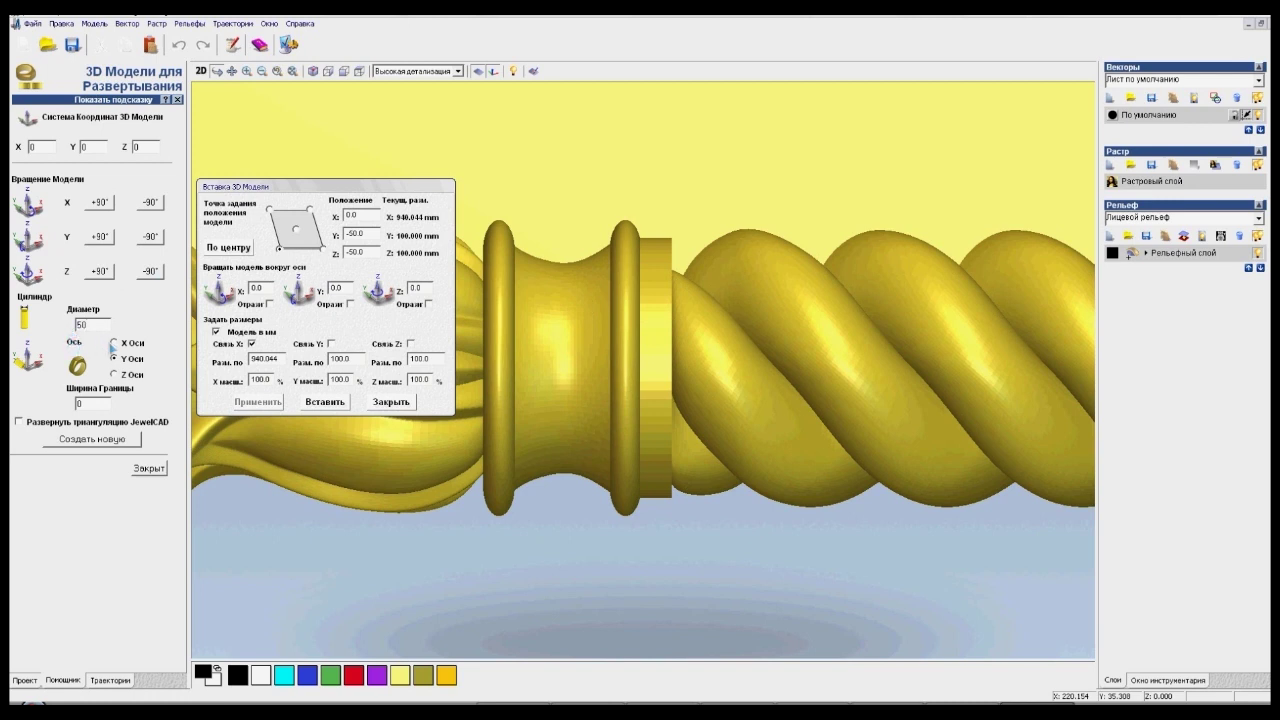
pyautogui.click(114, 343)
pyautogui.moveTo(262, 188); pyautogui.dragTo(267, 145)
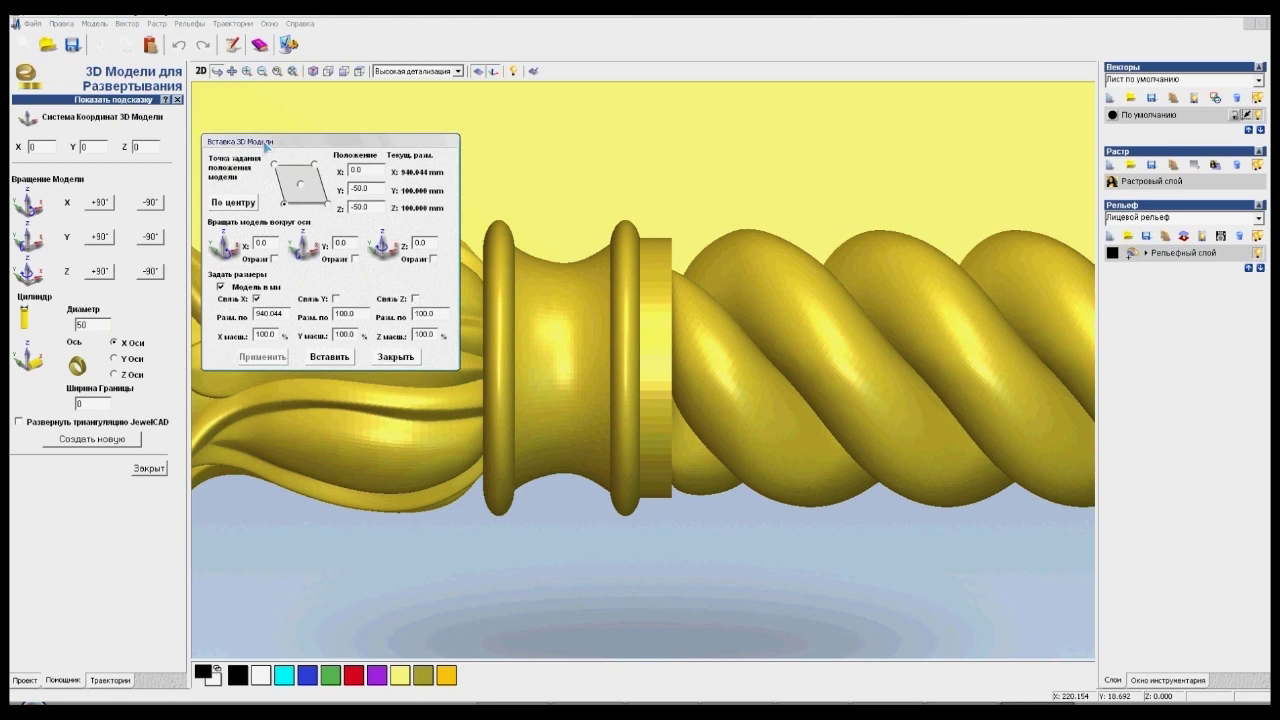
# Examine the baluster's square end and its alignment with the origin, in perspective and end-on along the X axis.
pyautogui.moveTo(573, 323); pyautogui.dragTo(665, 293, button='middle')
pyautogui.scroll(-5, 665, 290)
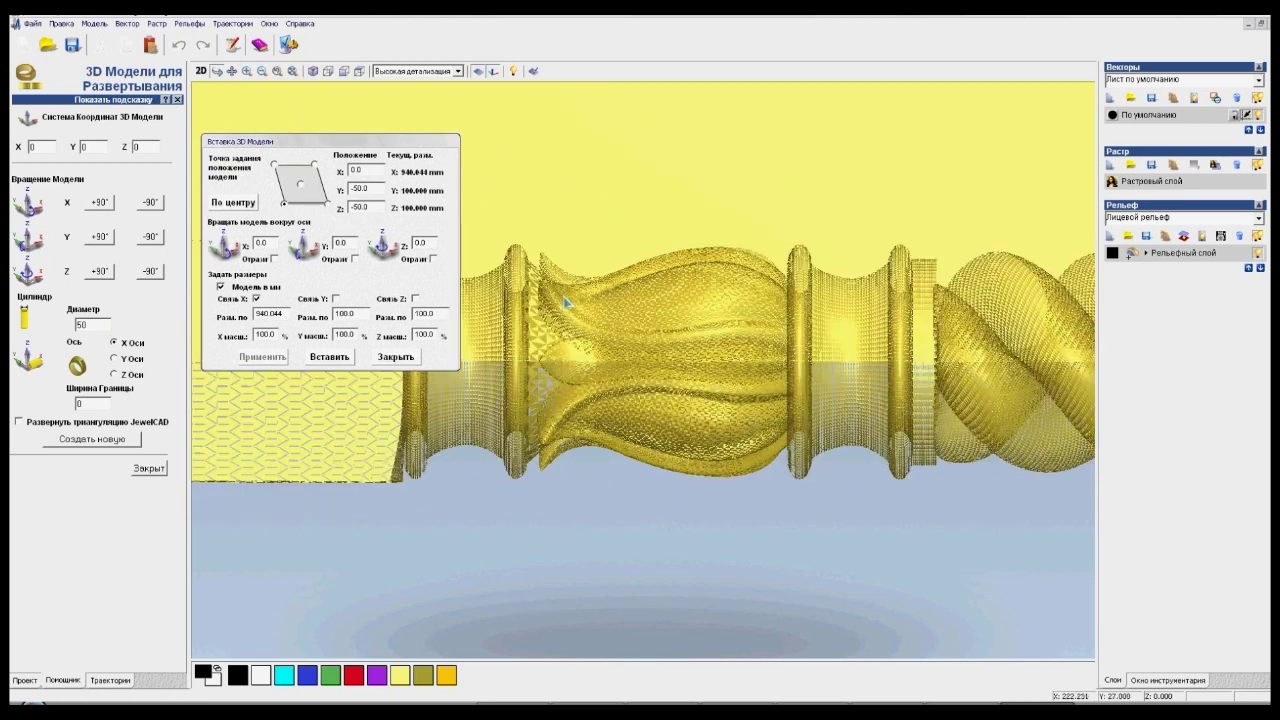
pyautogui.moveTo(515, 338); pyautogui.dragTo(619, 321, button='middle')
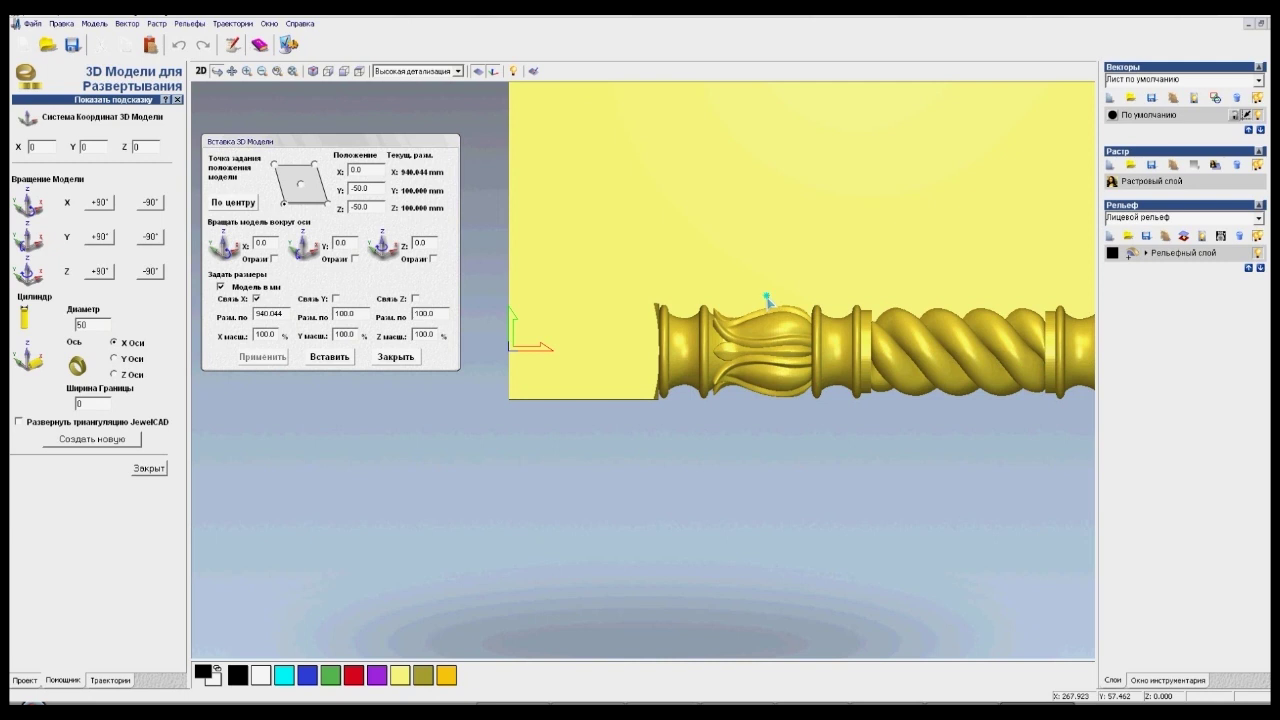
pyautogui.moveTo(768, 300)
pyautogui.mouseDown()
pyautogui.moveTo(563, 377)
pyautogui.moveTo(511, 432)
pyautogui.moveTo(371, 503)
pyautogui.moveTo(626, 422)
pyautogui.moveTo(746, 337)
pyautogui.moveTo(766, 297)
pyautogui.moveTo(670, 330)
pyautogui.moveTo(704, 337)
pyautogui.moveTo(700, 315)
pyautogui.mouseUp()
pyautogui.moveTo(700, 315); pyautogui.dragTo(866, 476, button='right')
pyautogui.moveTo(866, 476); pyautogui.dragTo(822, 367)
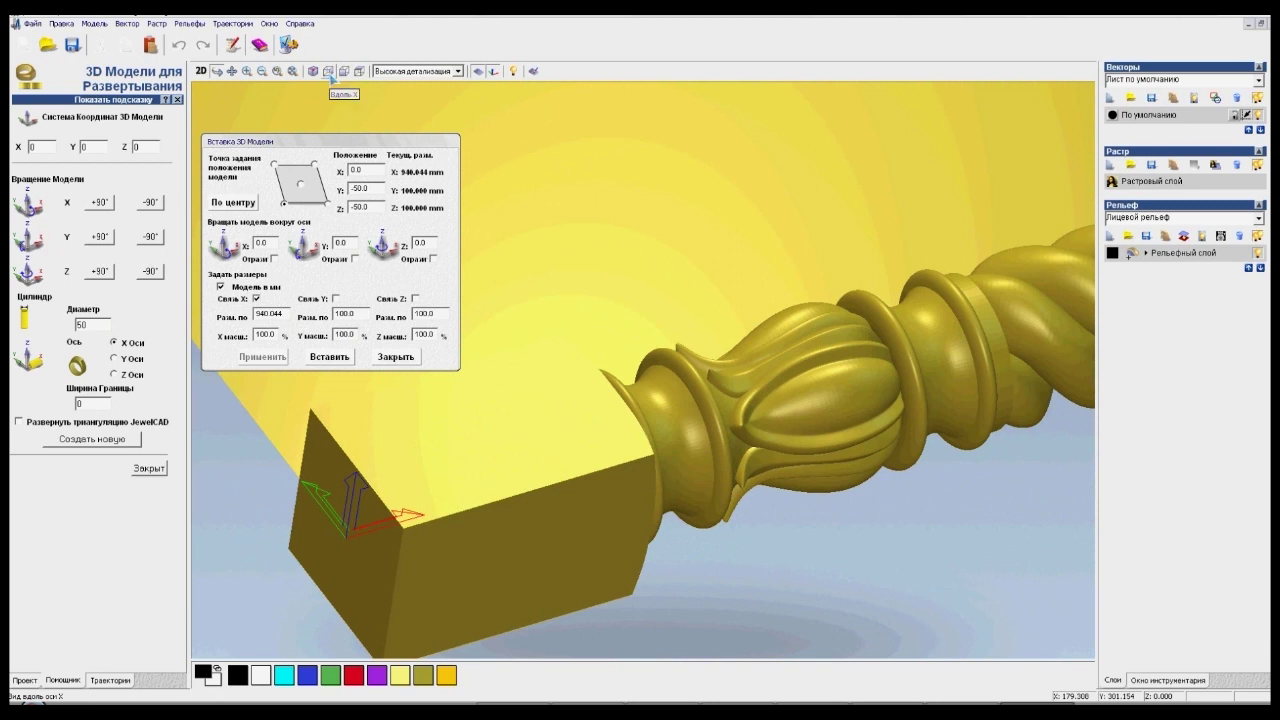
pyautogui.click(329, 71)
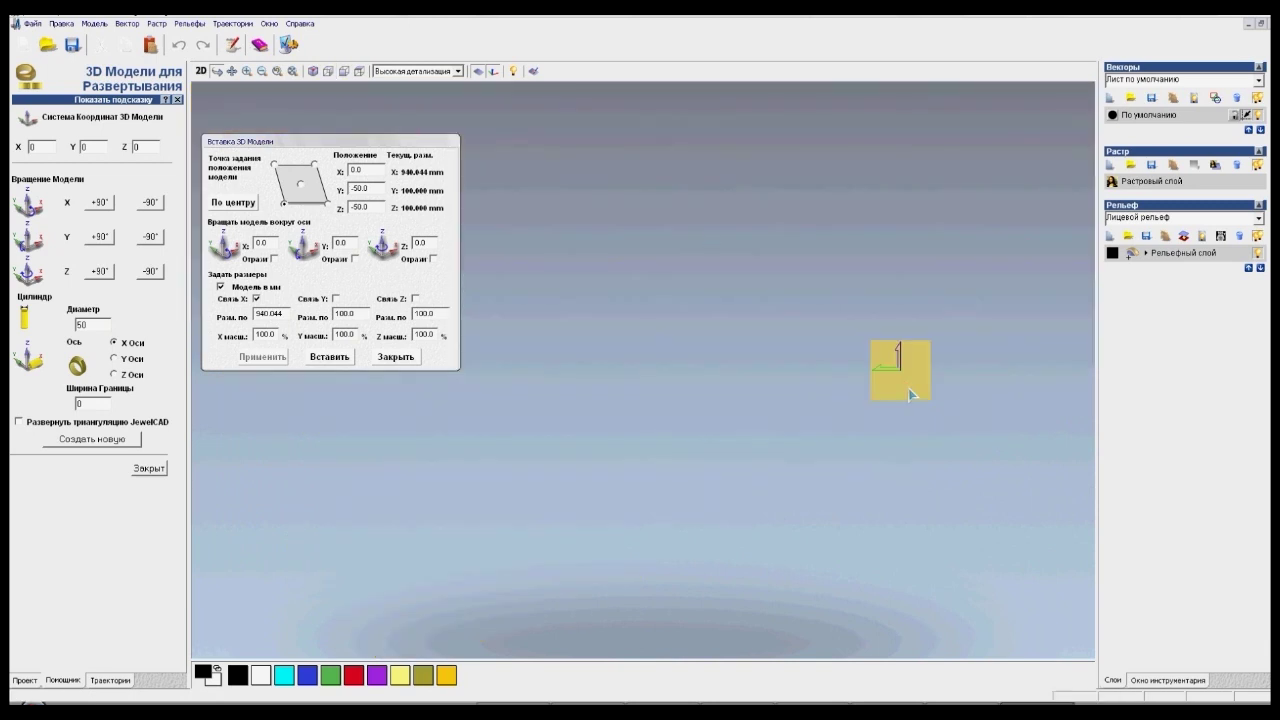
pyautogui.moveTo(910, 395); pyautogui.dragTo(647, 342, button='middle')
pyautogui.scroll(5, 647, 342)
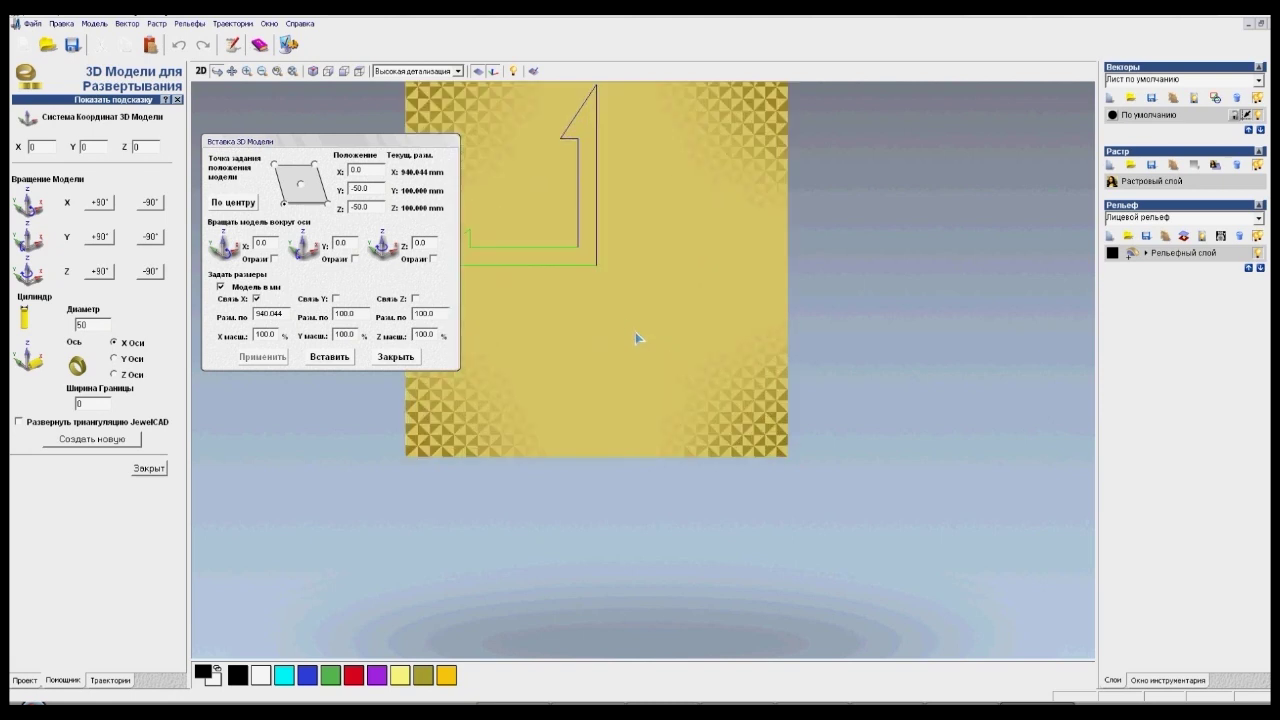
pyautogui.scroll(-2, 626, 264)
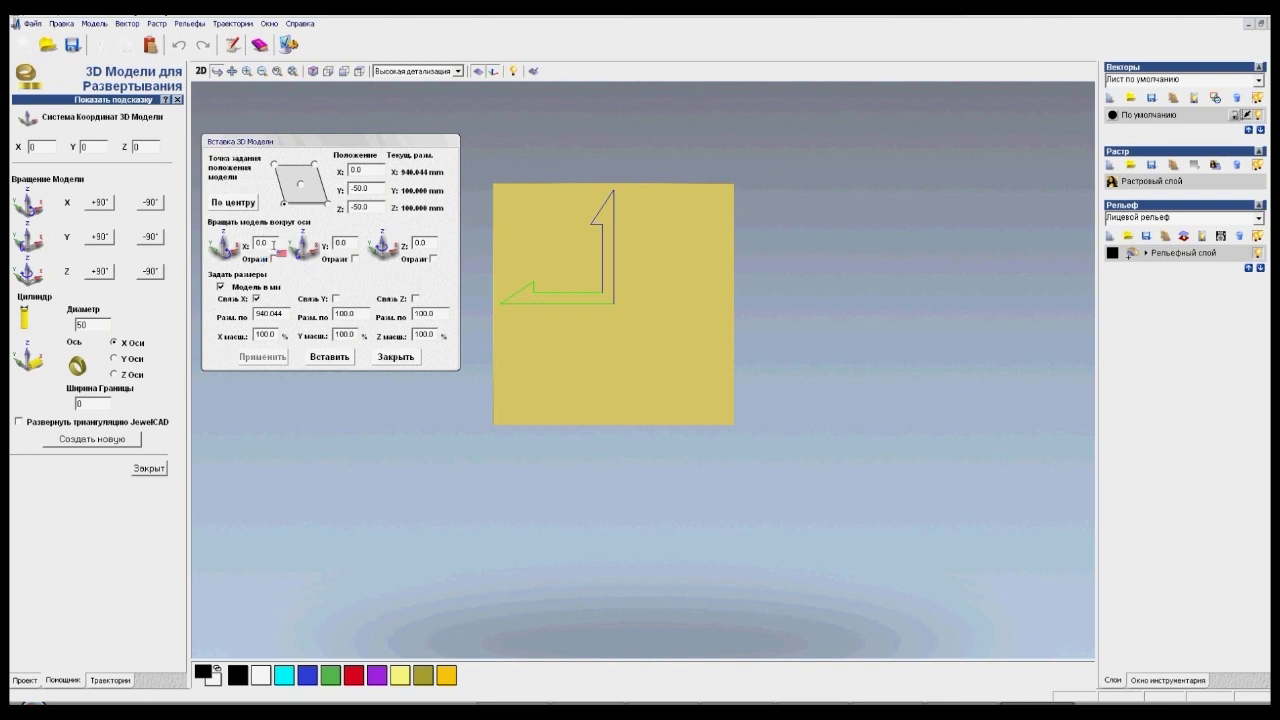
# Rotate the baluster 45° about the X axis and apply the rotation.
pyautogui.doubleClick(270, 244)
pyautogui.write('45')
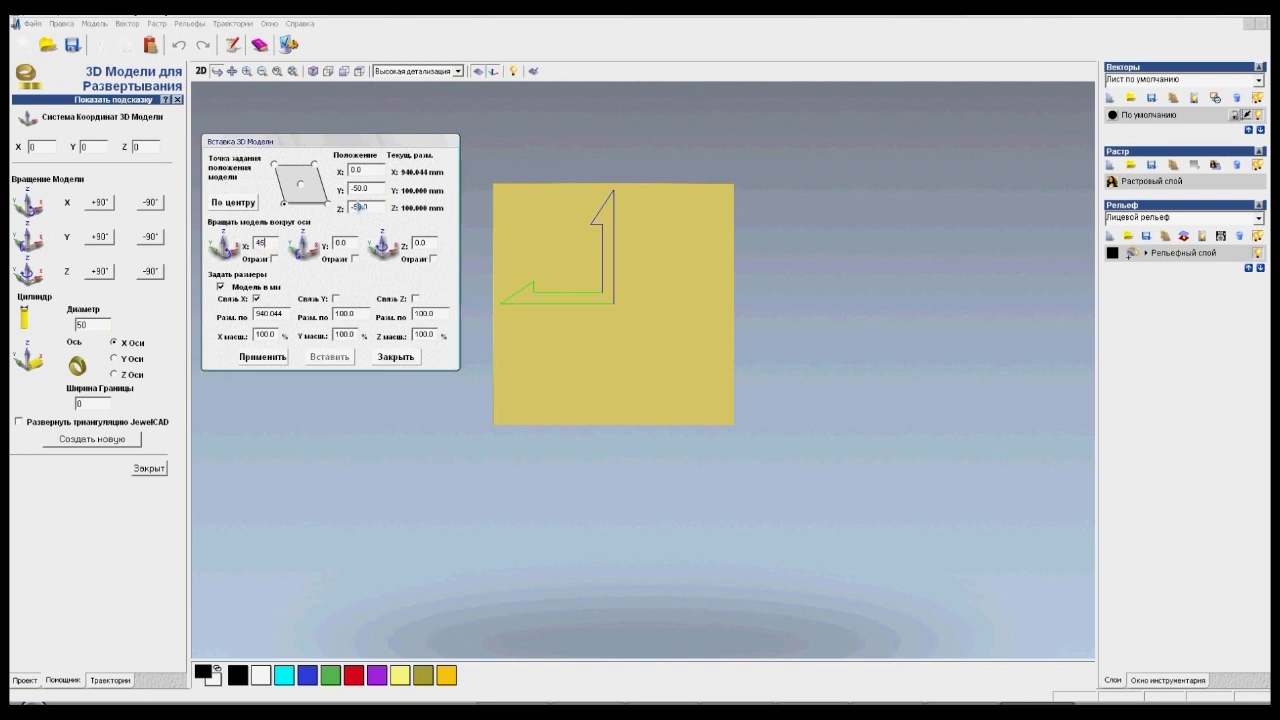
pyautogui.click(275, 362)
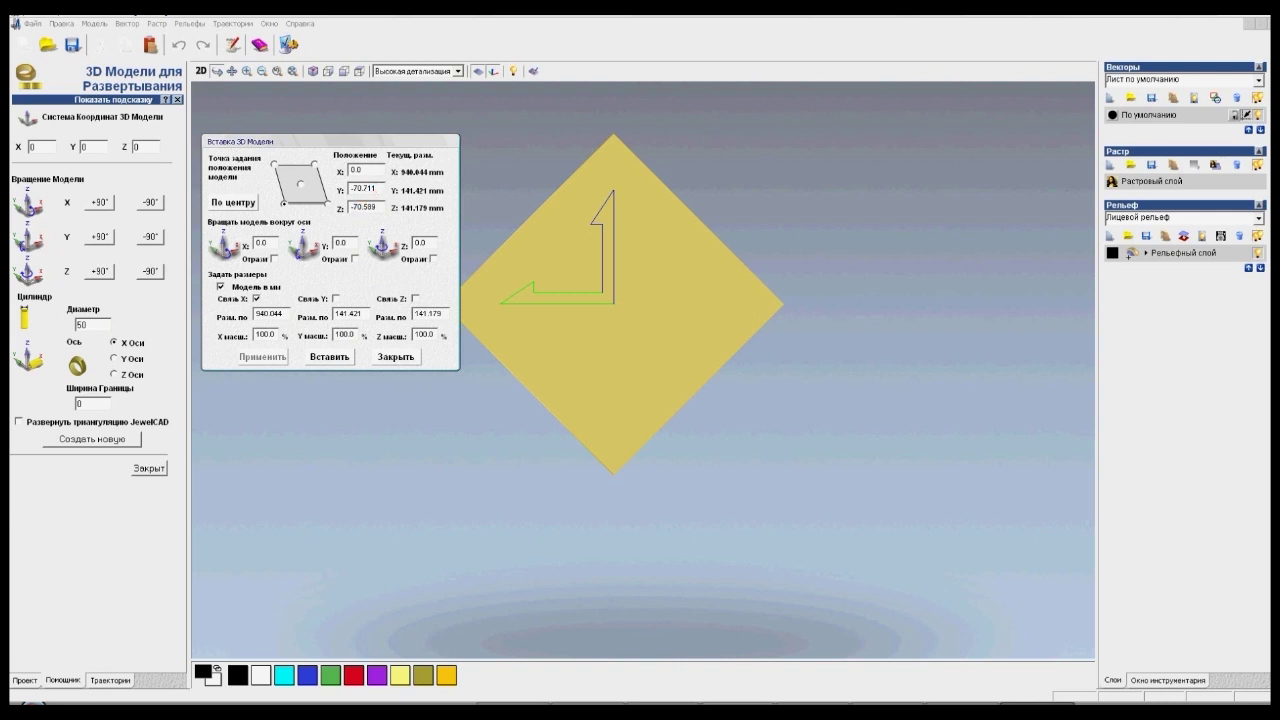
pyautogui.click(418, 265)
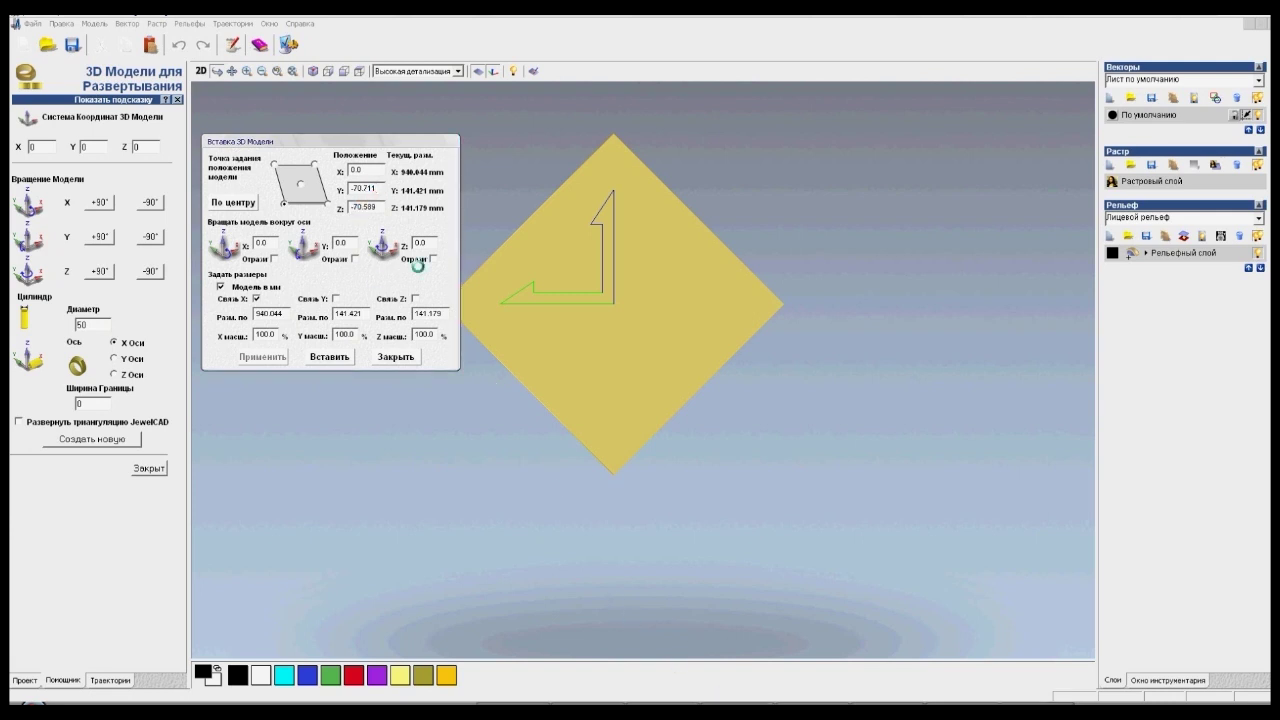
# Switch to Excel, enter 100 for the section sides in A1 and A2, and check the hypotenuse and cutter zero cells.
pyautogui.hotkey('alt', 'Tab')
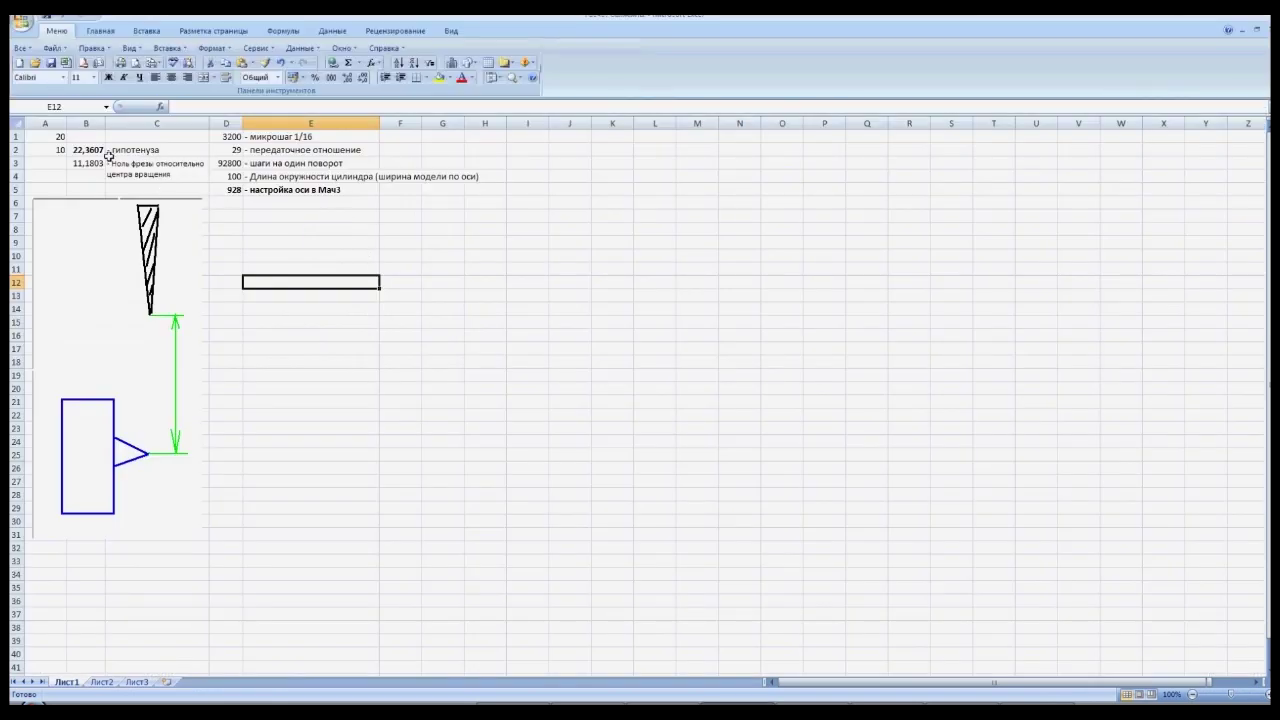
pyautogui.click(90, 149)
pyautogui.click(60, 137)
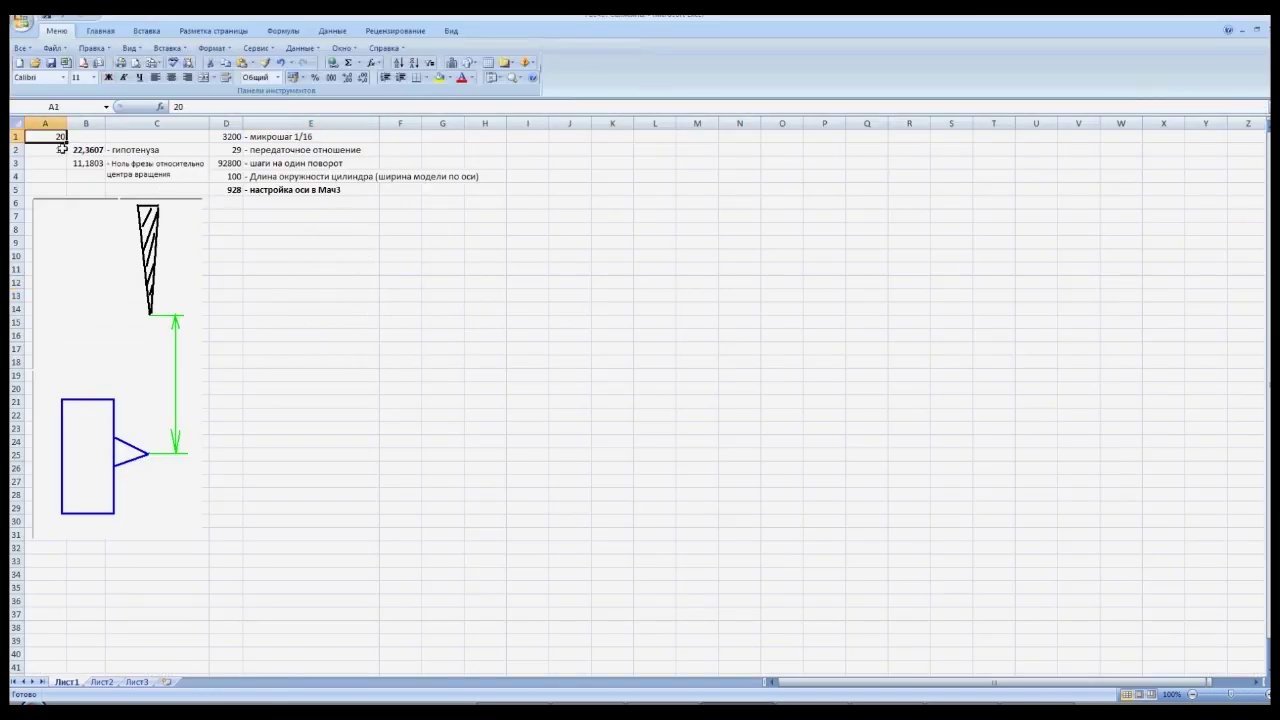
pyautogui.write('100')
pyautogui.press('Return')
pyautogui.write('100')
pyautogui.press('Return')
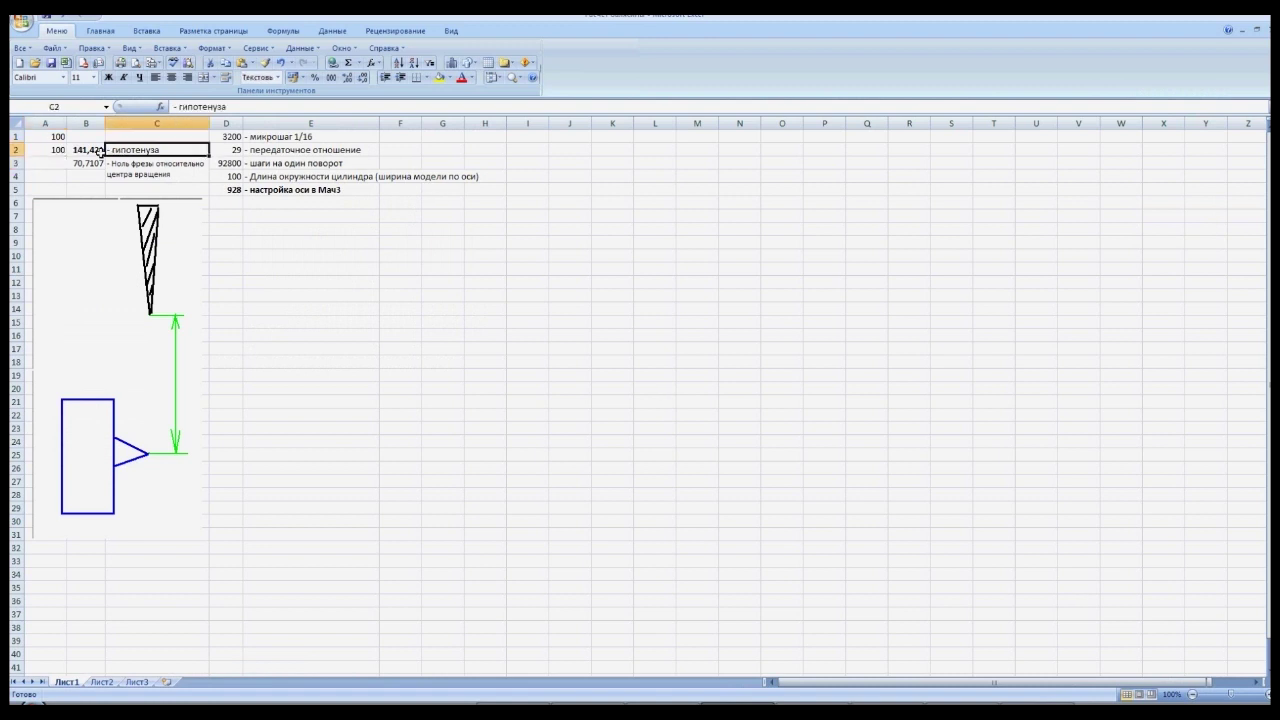
pyautogui.click(89, 150)
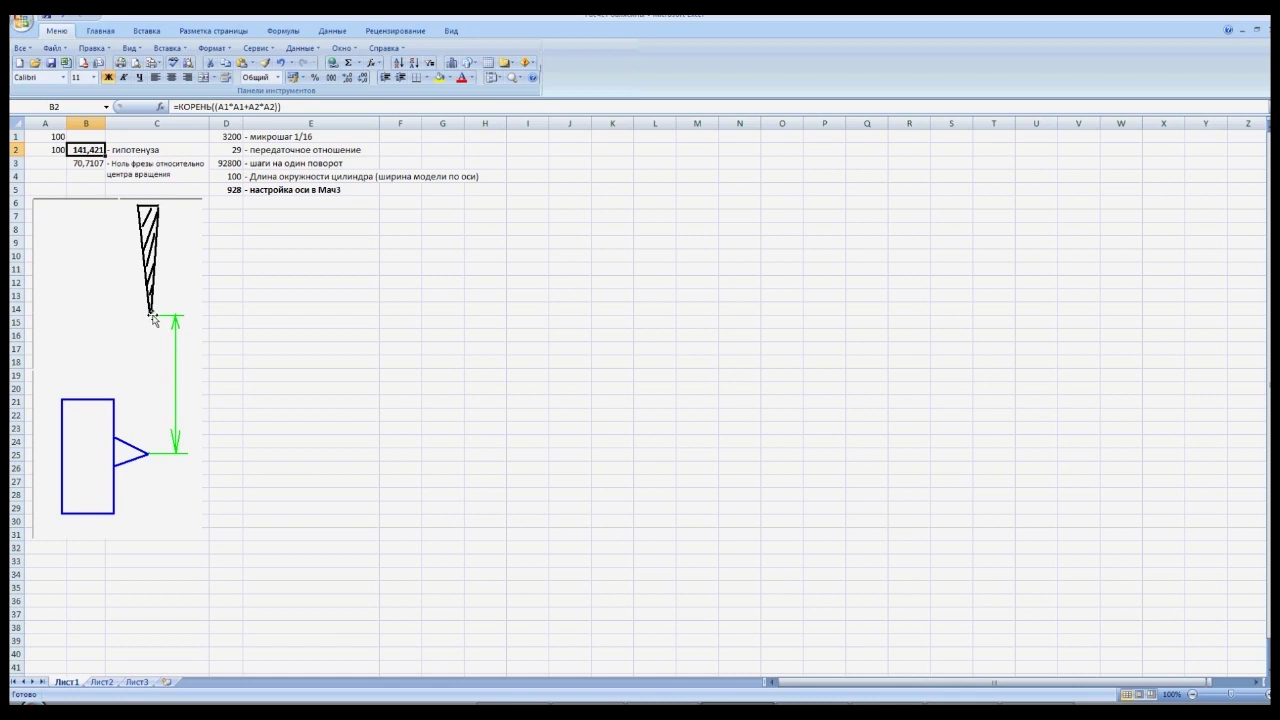
pyautogui.click(77, 163)
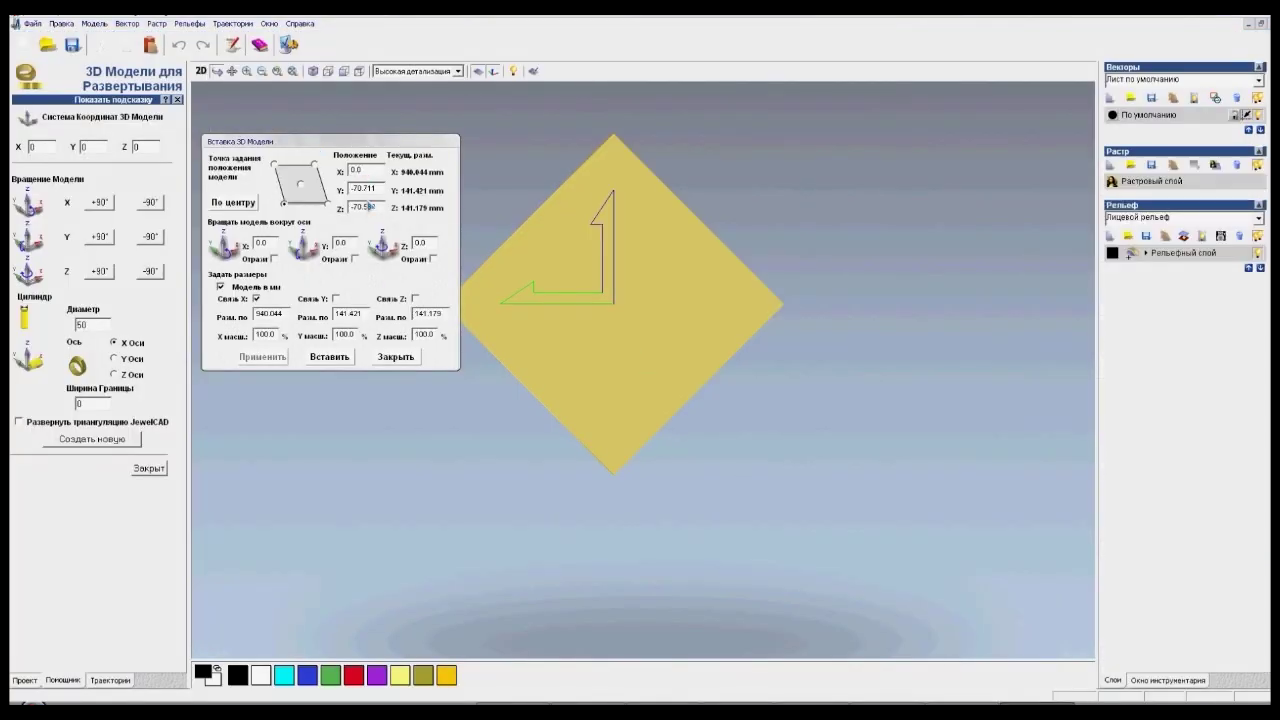
# Switch back to ArtCAM, compare the Y and Z positions, and inspect the rotated baluster in perspective and isometric views.
pyautogui.doubleClick(366, 188)
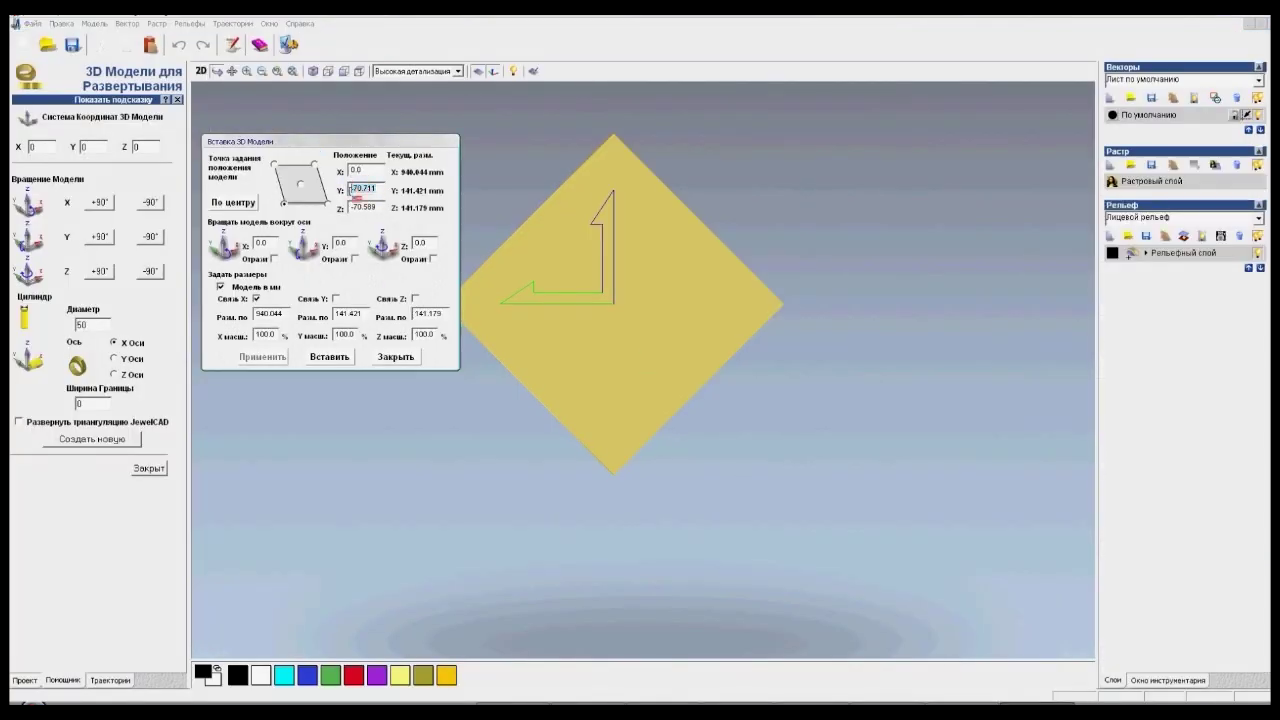
pyautogui.doubleClick(374, 207)
pyautogui.click(712, 288)
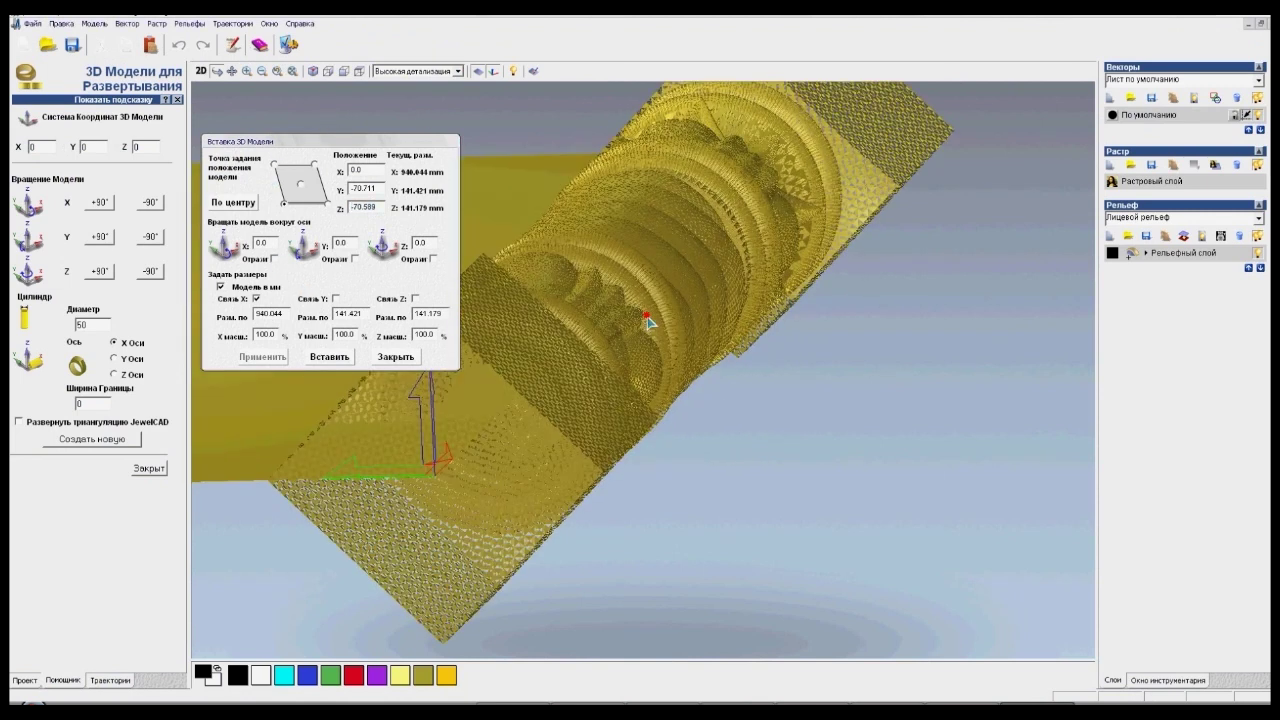
pyautogui.moveTo(634, 315); pyautogui.dragTo(728, 305)
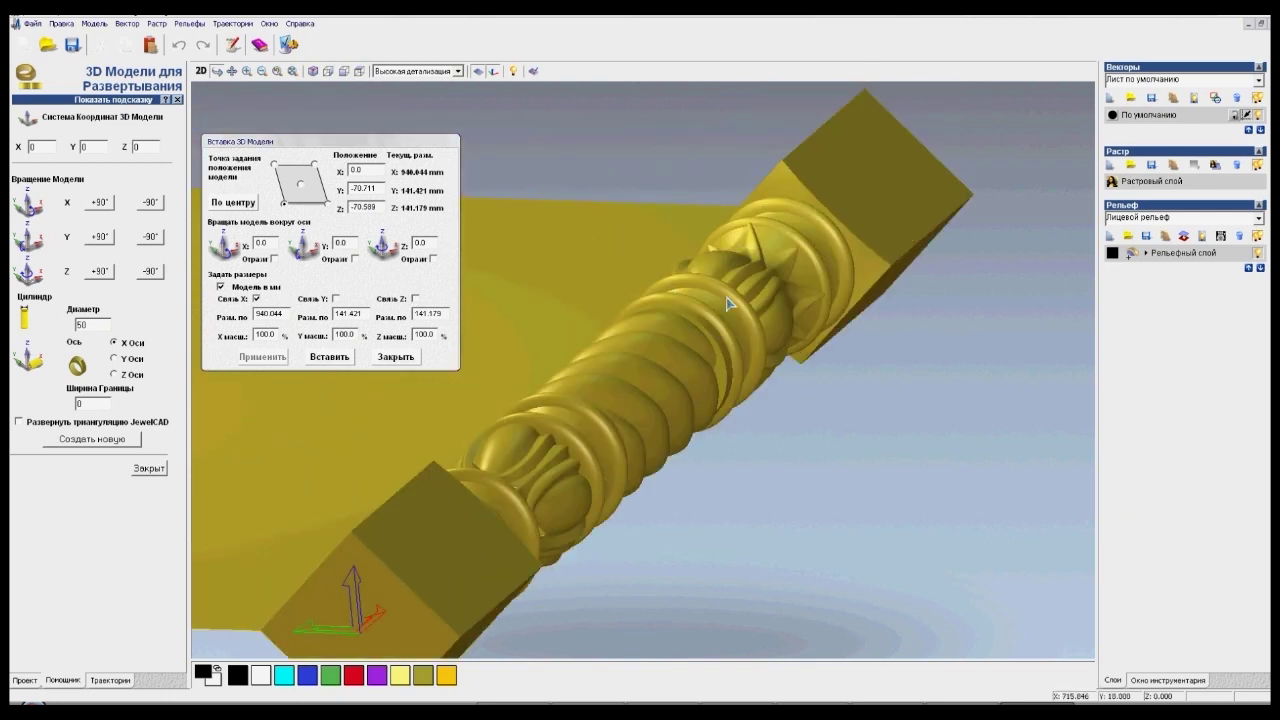
pyautogui.click(313, 71)
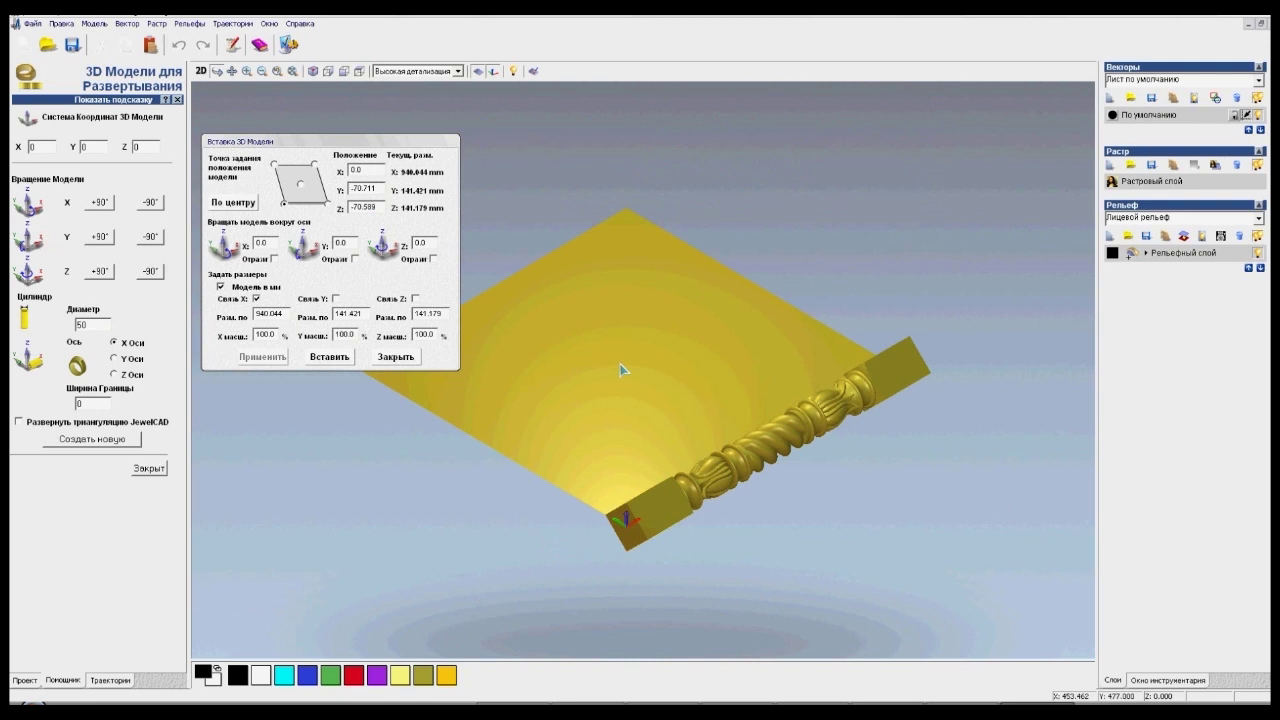
pyautogui.moveTo(709, 417)
pyautogui.mouseDown()
pyautogui.moveTo(686, 431)
pyautogui.moveTo(675, 419)
pyautogui.mouseUp()
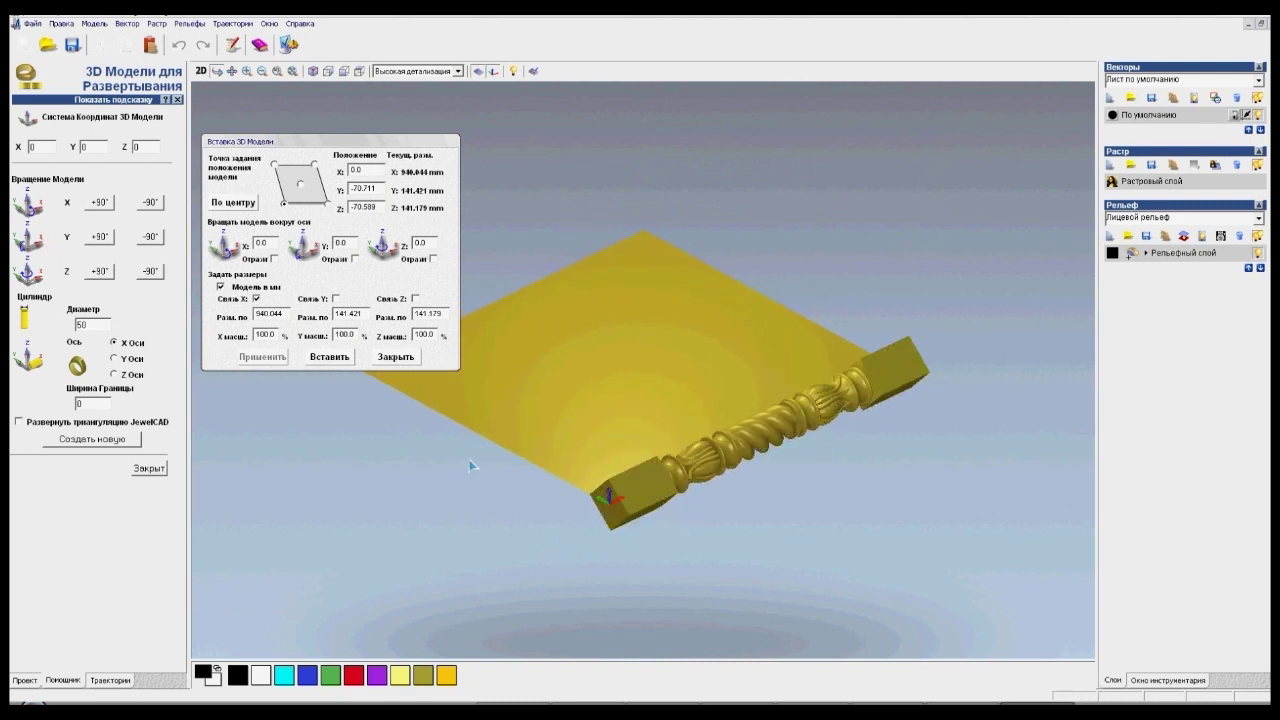
# Set the border width to 50, create the new unwrapped relief without saving the current model, and maximize its 3D view.
pyautogui.click(90, 447)
pyautogui.click(88, 441)
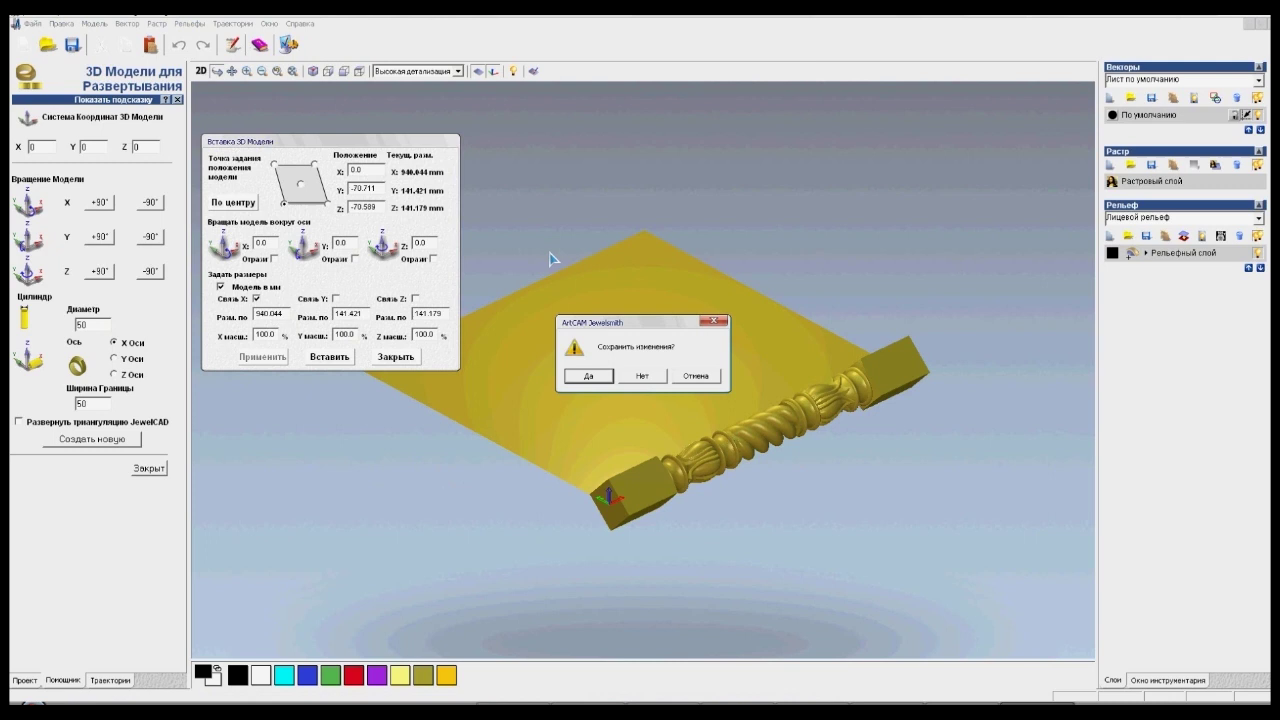
pyautogui.click(643, 377)
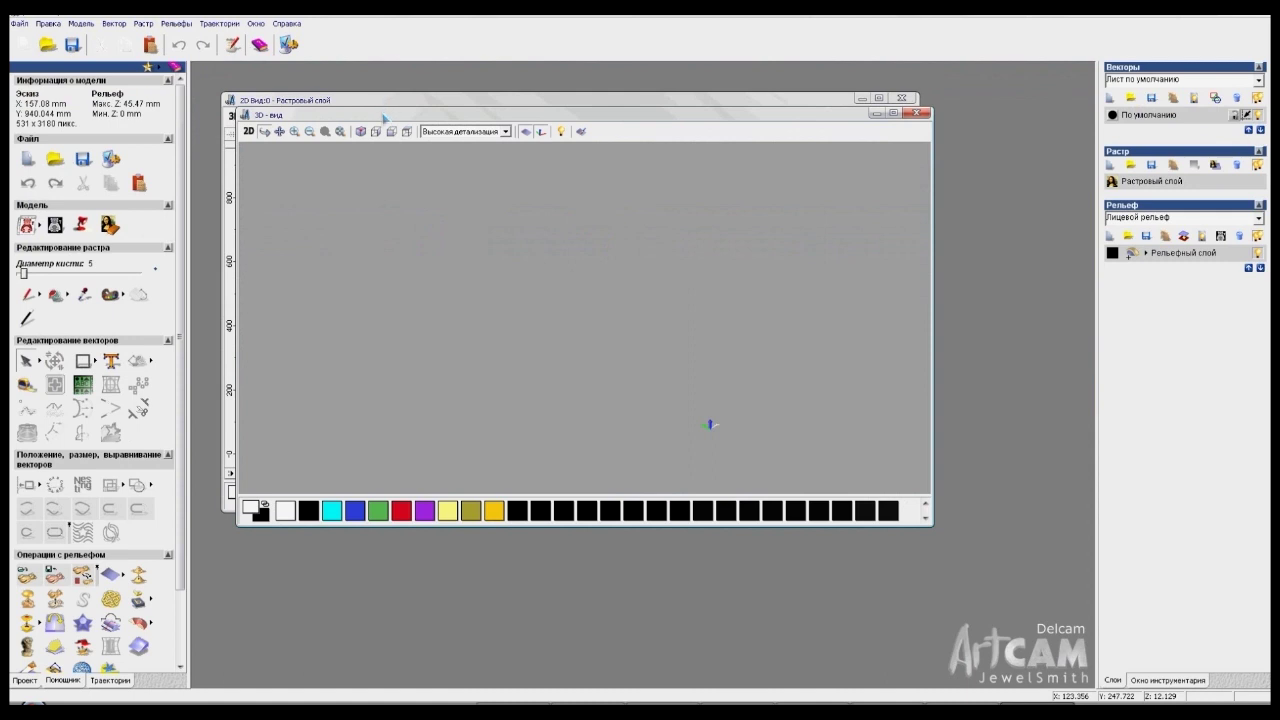
pyautogui.doubleClick(384, 116)
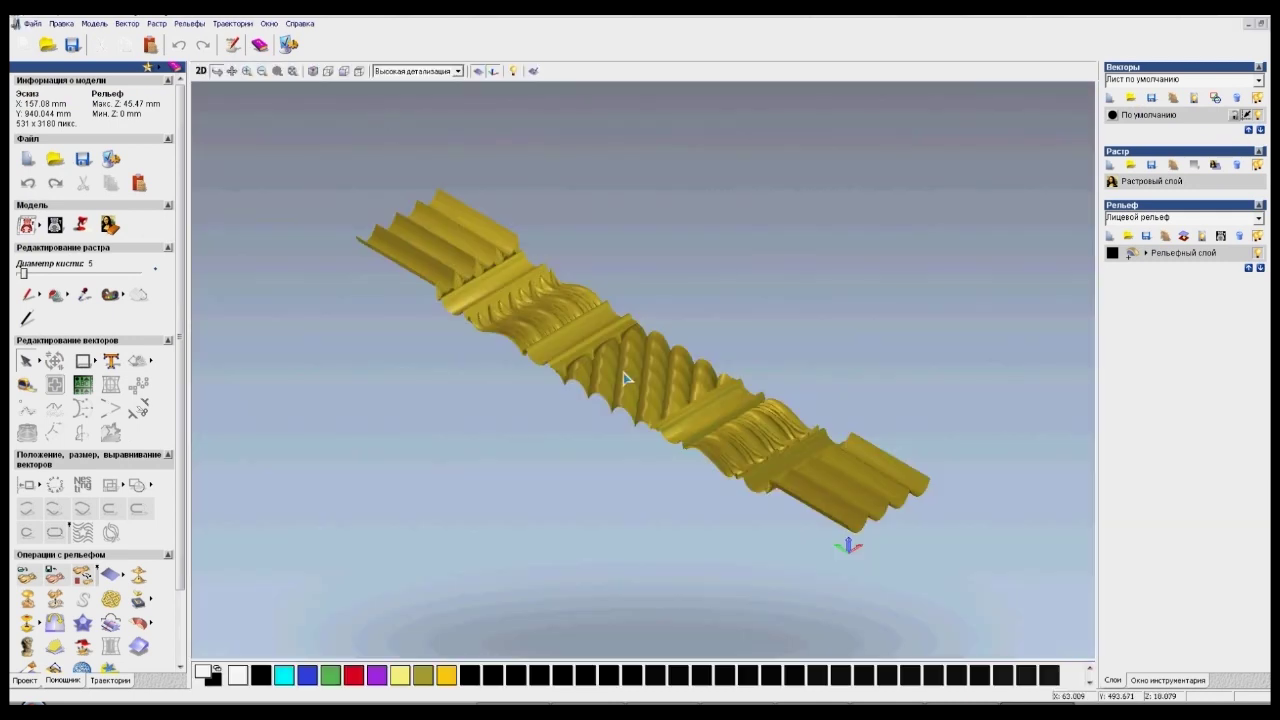
# Rotate the whole unwrapped baluster model 90 degrees clockwise so its length runs along X.
pyautogui.moveTo(677, 414); pyautogui.dragTo(477, 434)
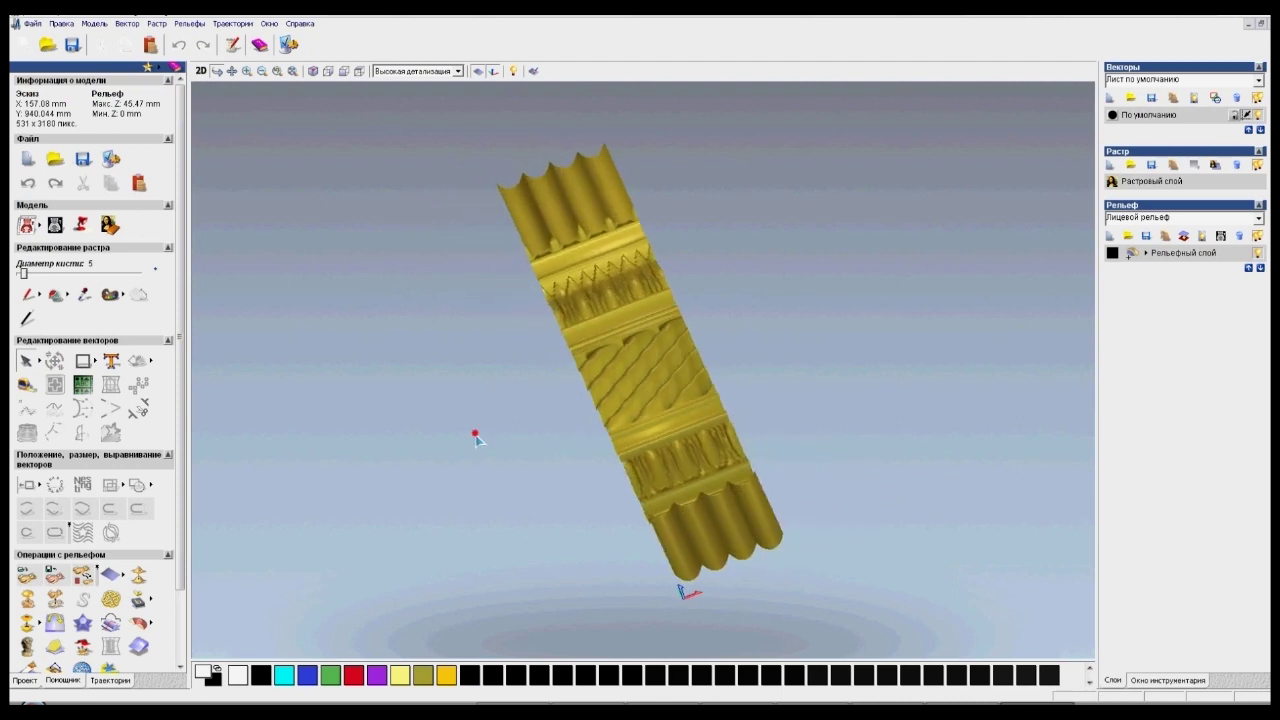
pyautogui.moveTo(626, 259); pyautogui.dragTo(700, 283)
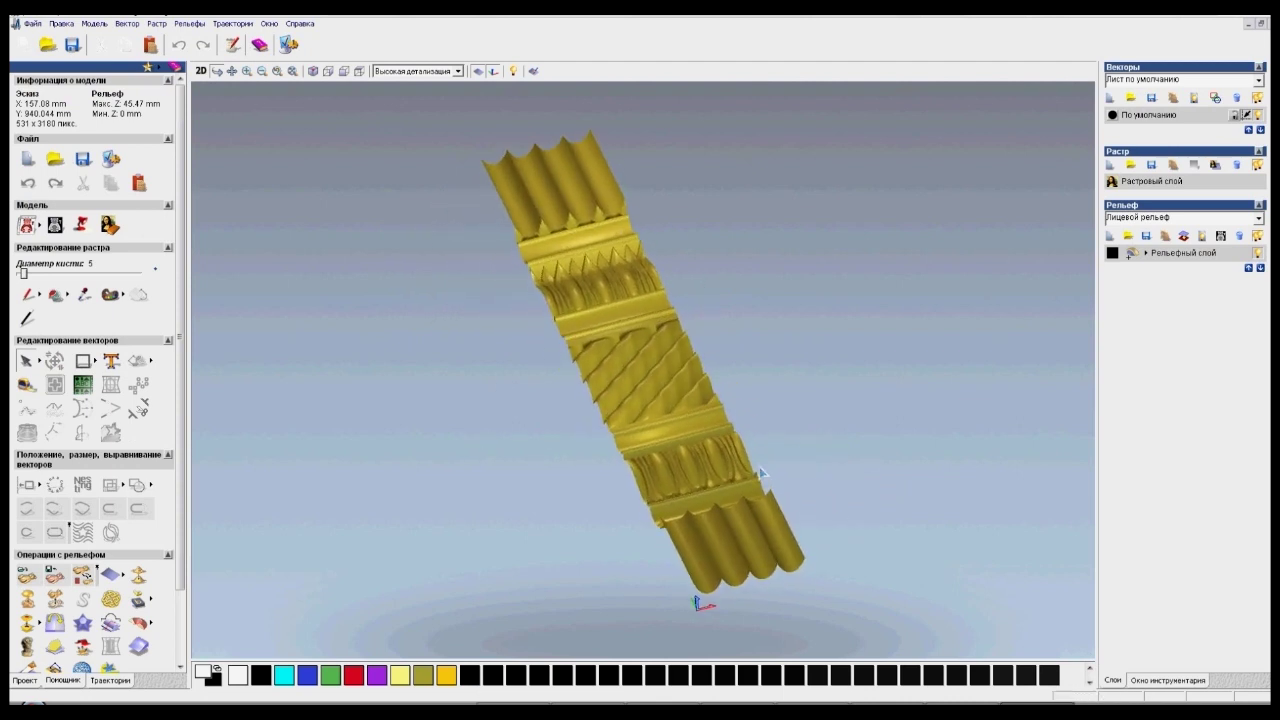
pyautogui.moveTo(646, 380); pyautogui.dragTo(673, 394)
pyautogui.moveTo(728, 503); pyautogui.dragTo(683, 418)
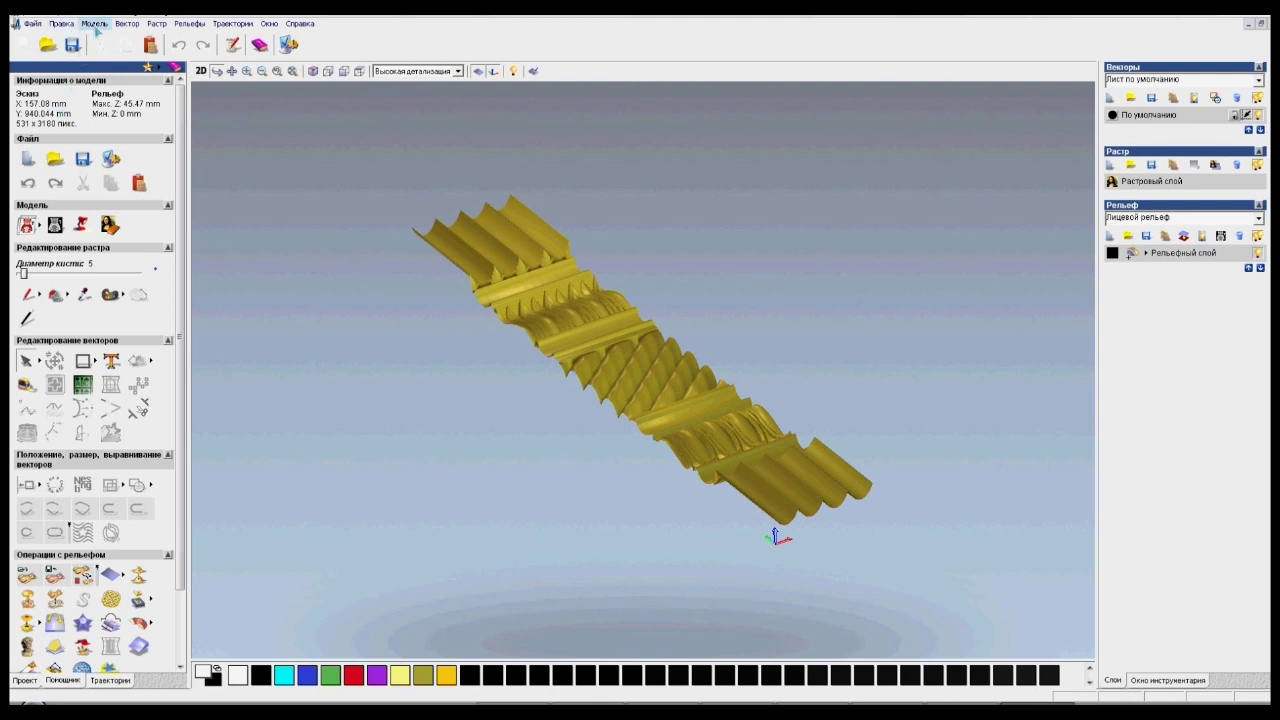
pyautogui.click(94, 23)
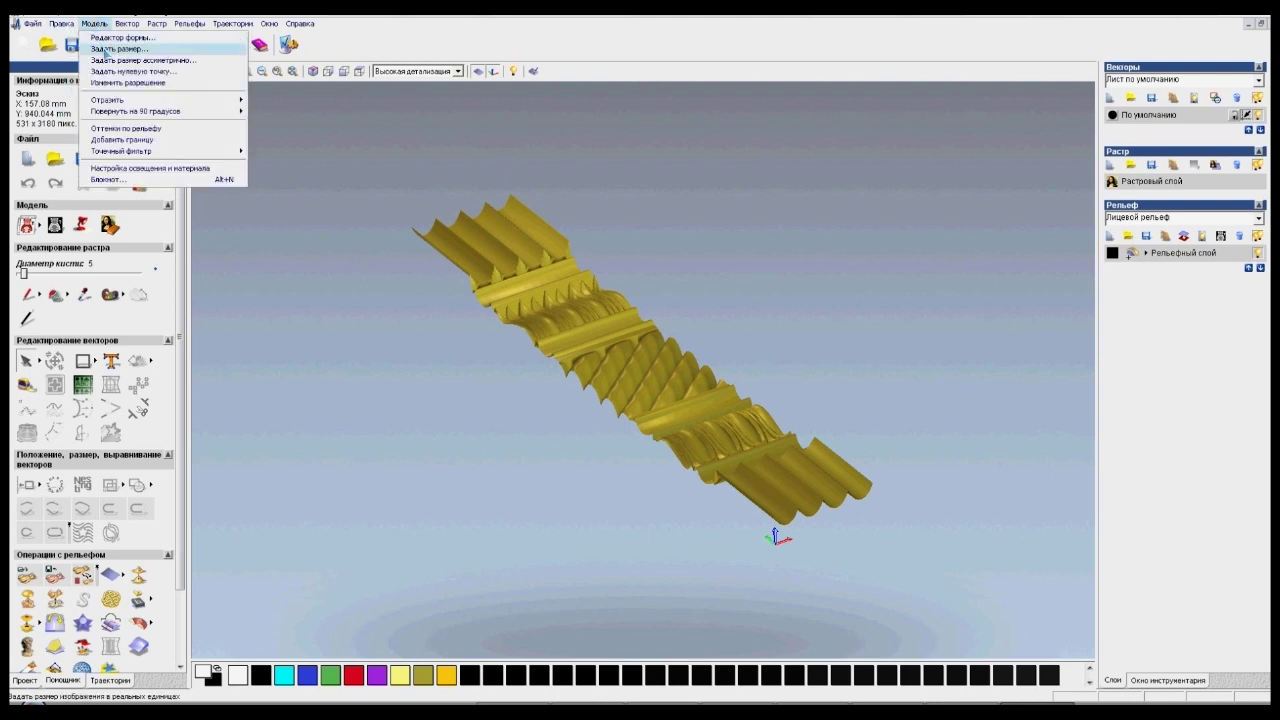
pyautogui.moveTo(170, 115)
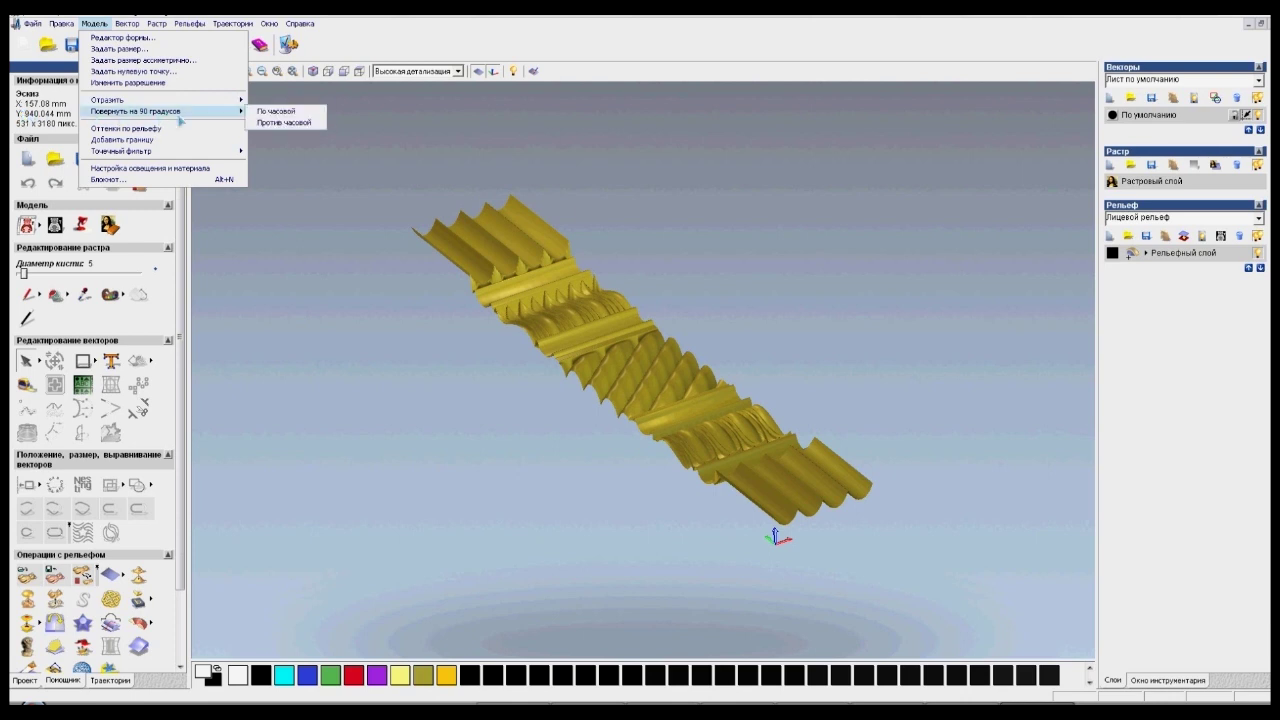
pyautogui.click(263, 112)
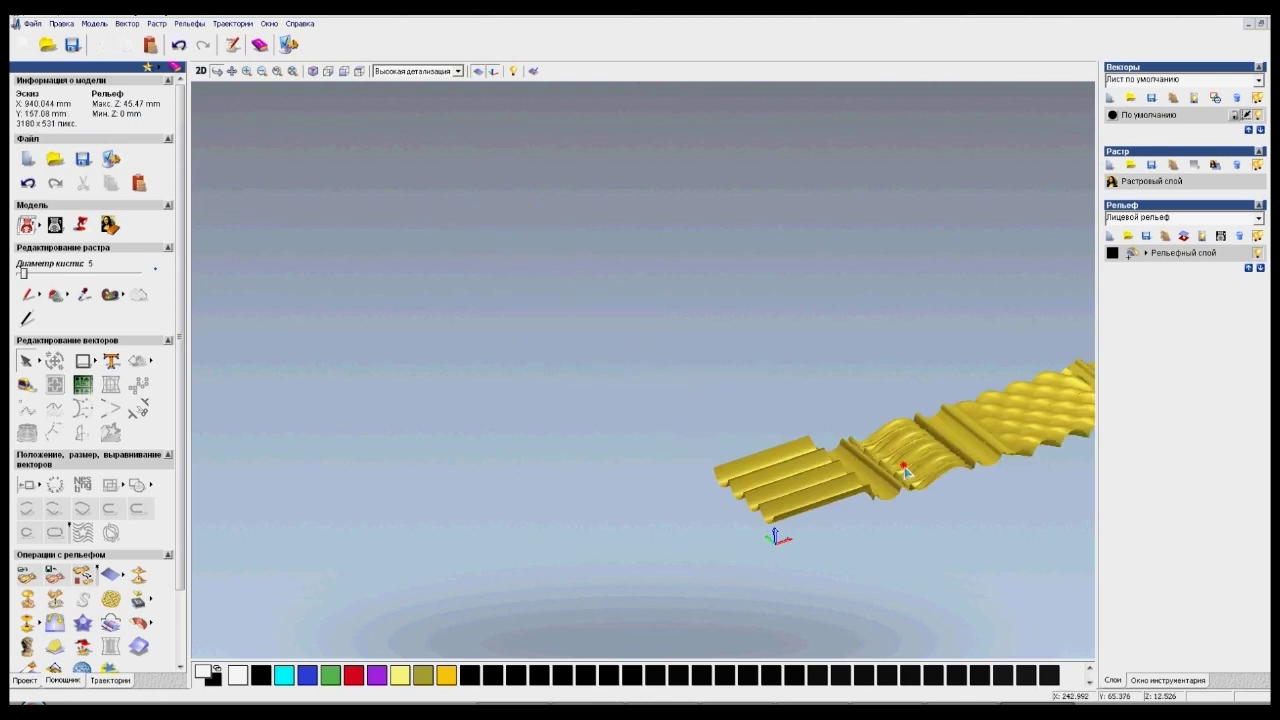
# Examine the rotated unwrapped relief along its length, including the square ends, leaf sections and twisted middle.
pyautogui.moveTo(835, 462); pyautogui.dragTo(586, 386, button='middle')
pyautogui.scroll(2, 672, 326)
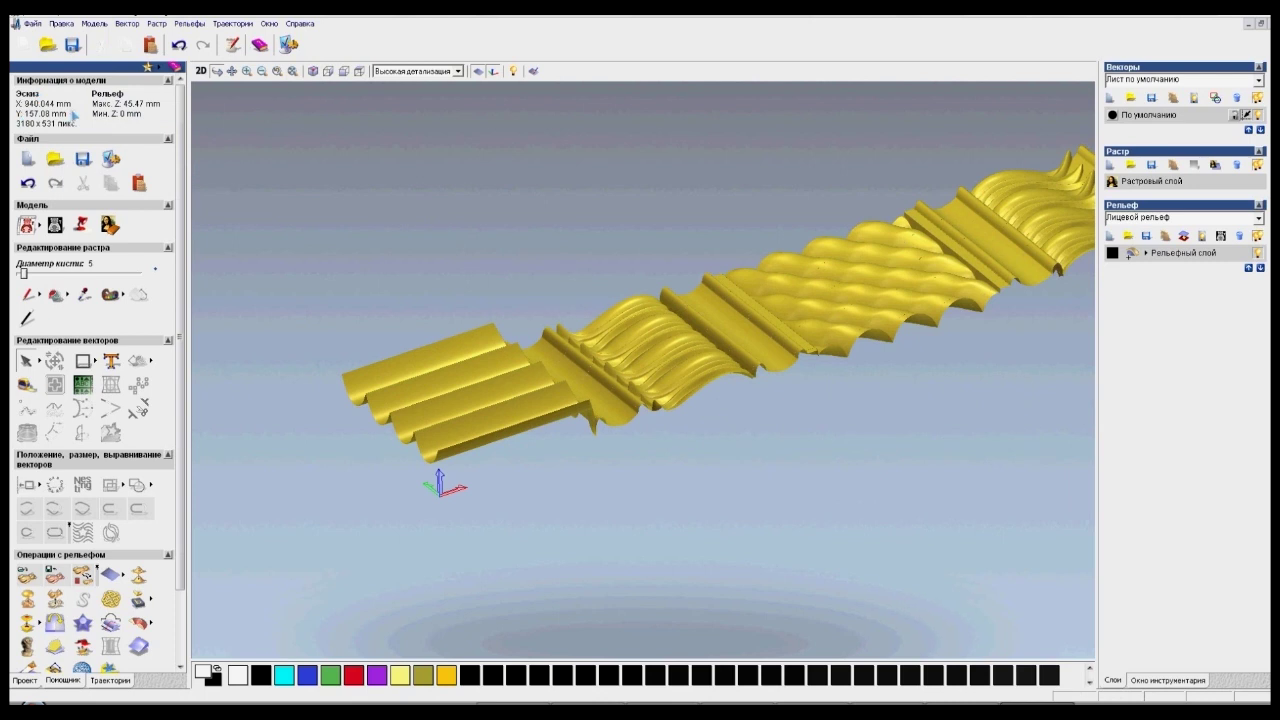
pyautogui.scroll(1, 770, 326)
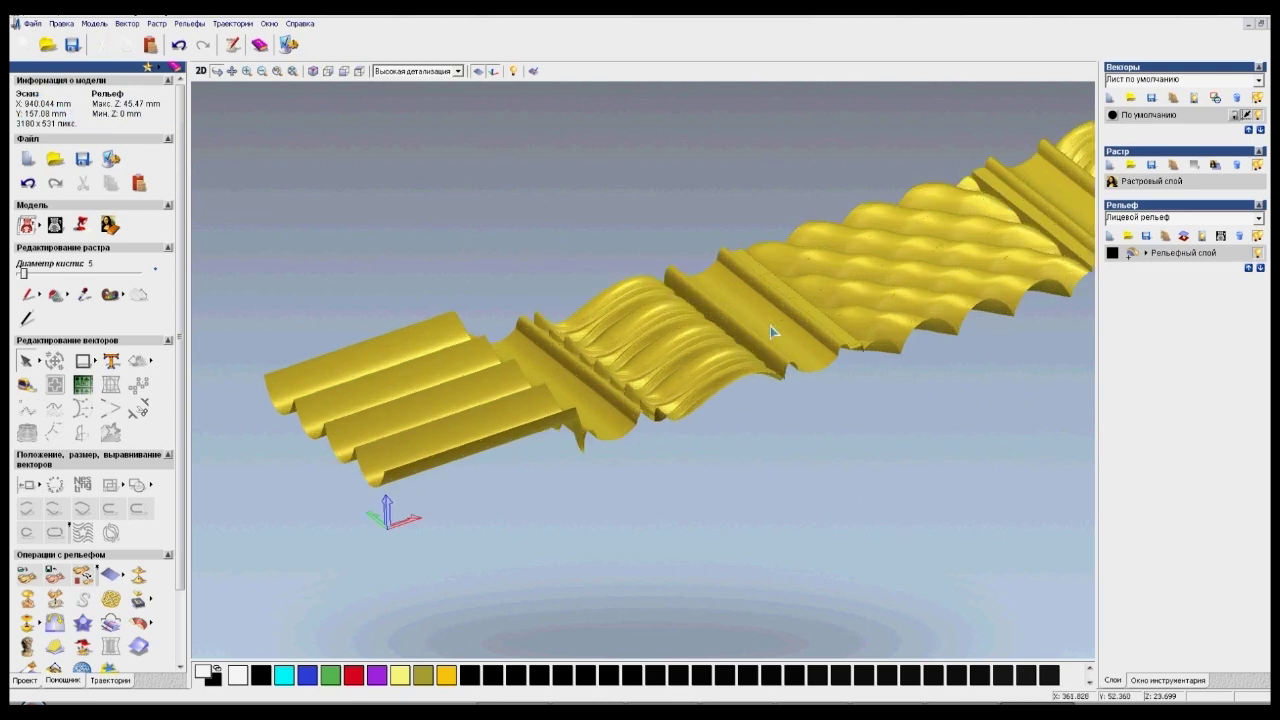
pyautogui.scroll(1, 765, 321)
pyautogui.scroll(-3, 728, 327)
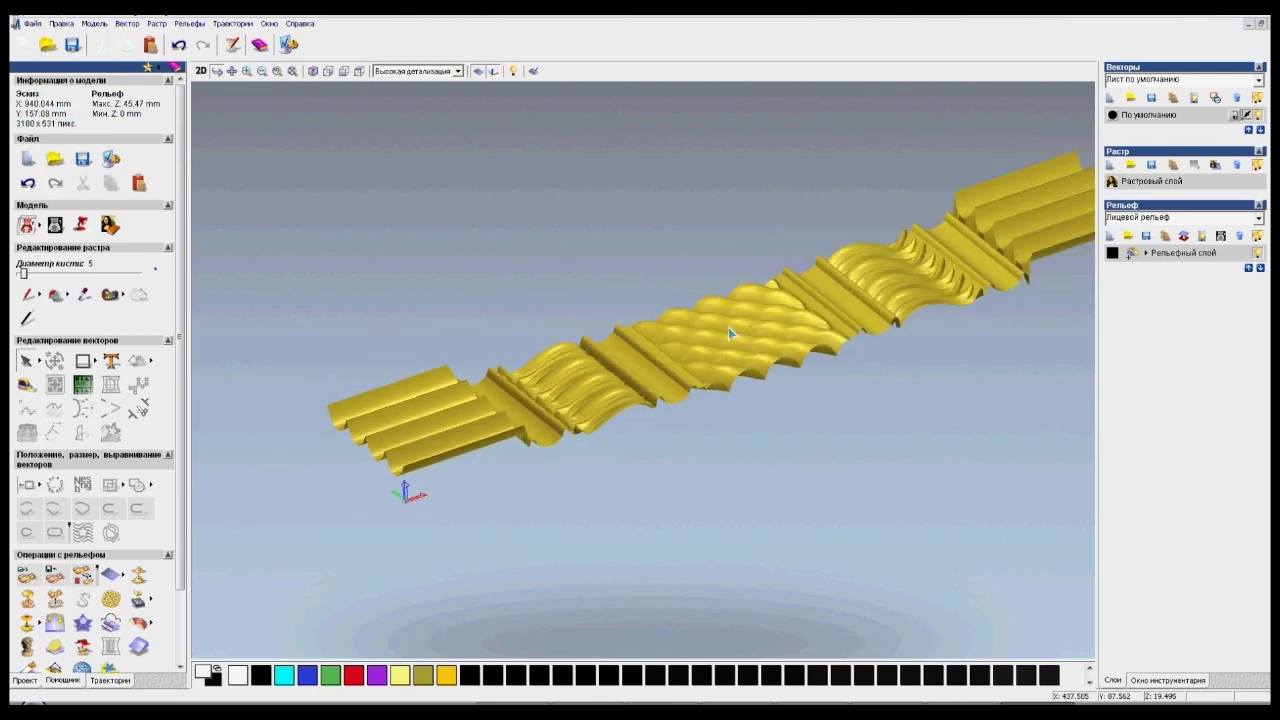
pyautogui.moveTo(619, 405); pyautogui.dragTo(630, 412)
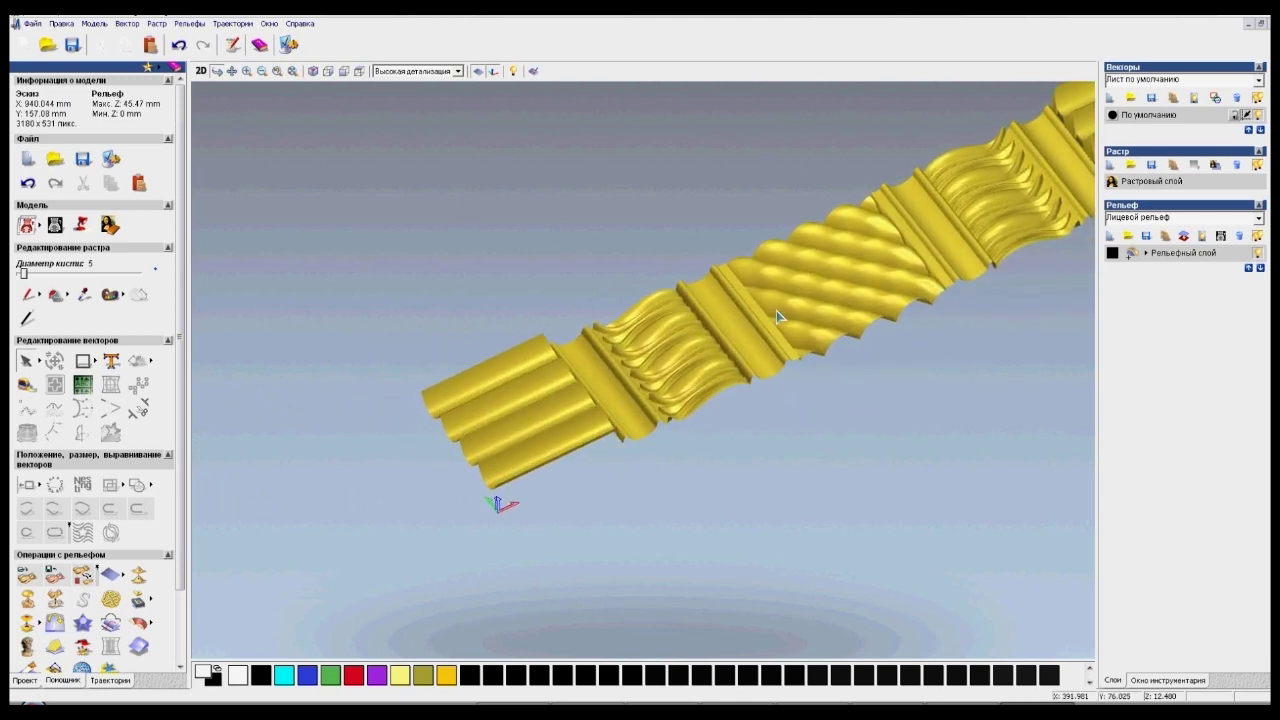
pyautogui.moveTo(712, 327); pyautogui.dragTo(729, 263)
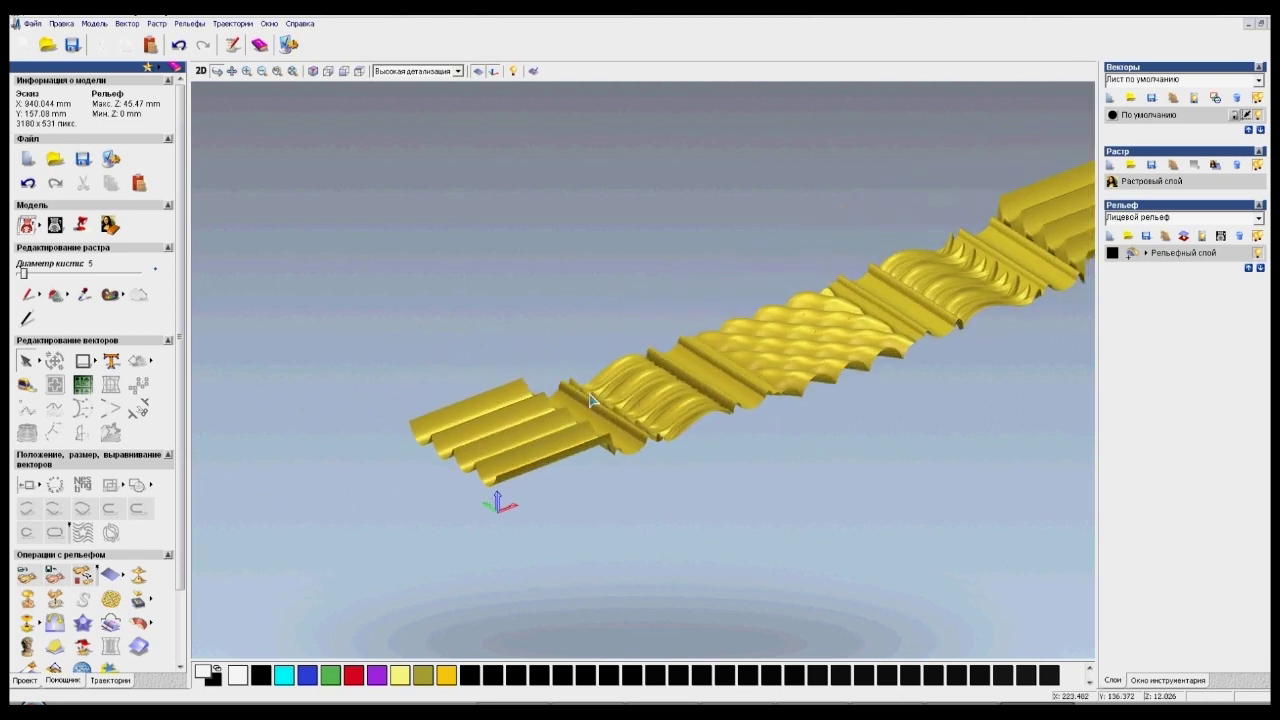
pyautogui.moveTo(632, 414); pyautogui.dragTo(570, 457)
pyautogui.moveTo(737, 343); pyautogui.dragTo(735, 381)
pyautogui.moveTo(680, 303); pyautogui.dragTo(705, 258)
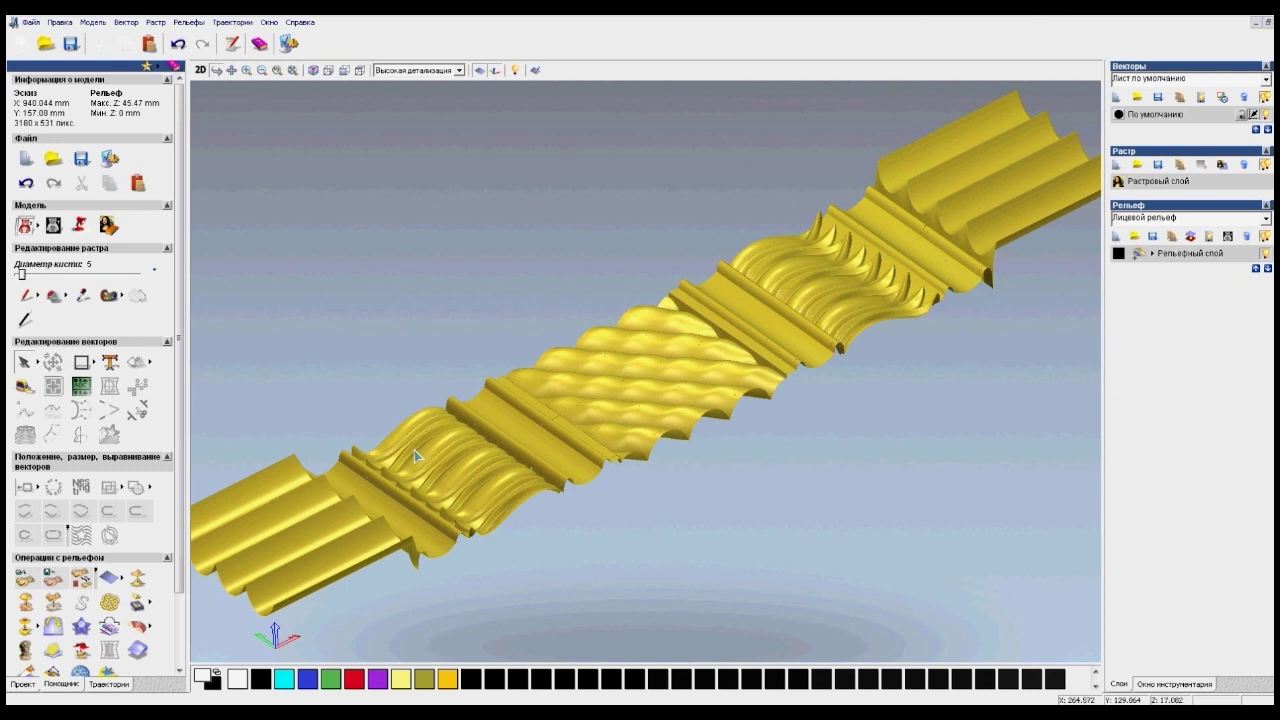
# View the relief end-on along the X axis and examine its scalloped end profile and carved sections.
pyautogui.click(327, 74)
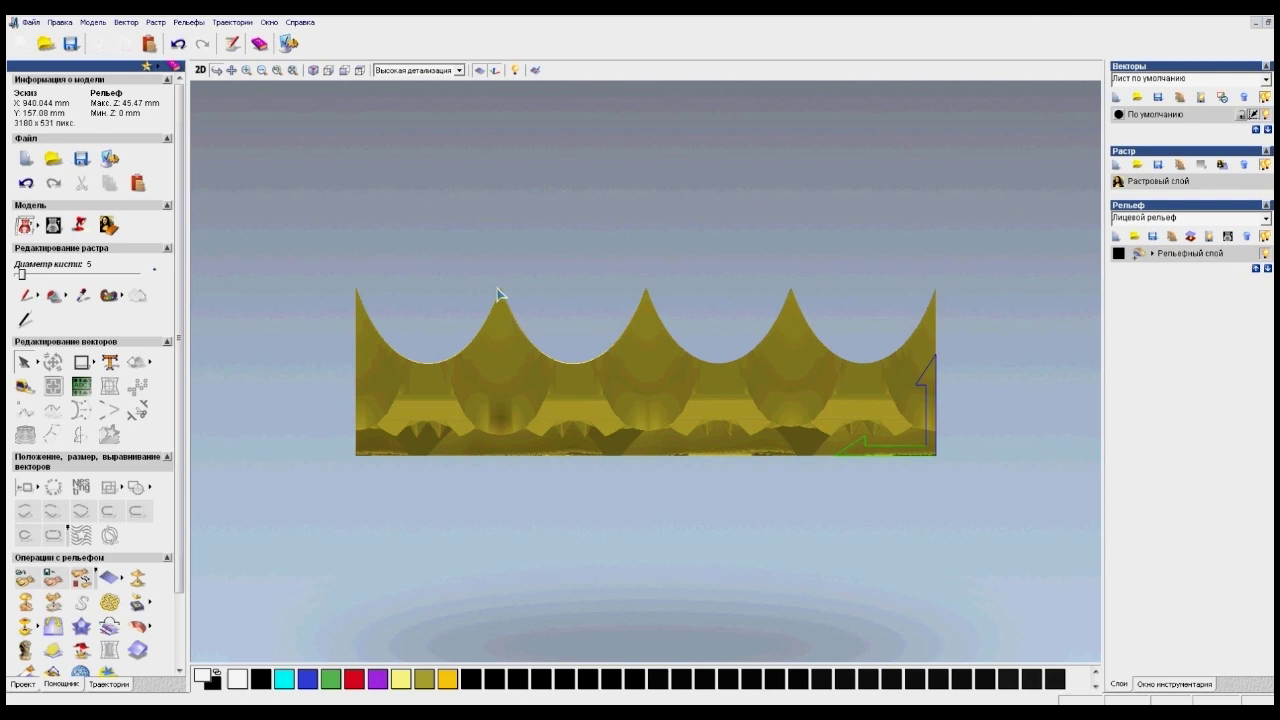
pyautogui.moveTo(505, 294); pyautogui.dragTo(475, 380)
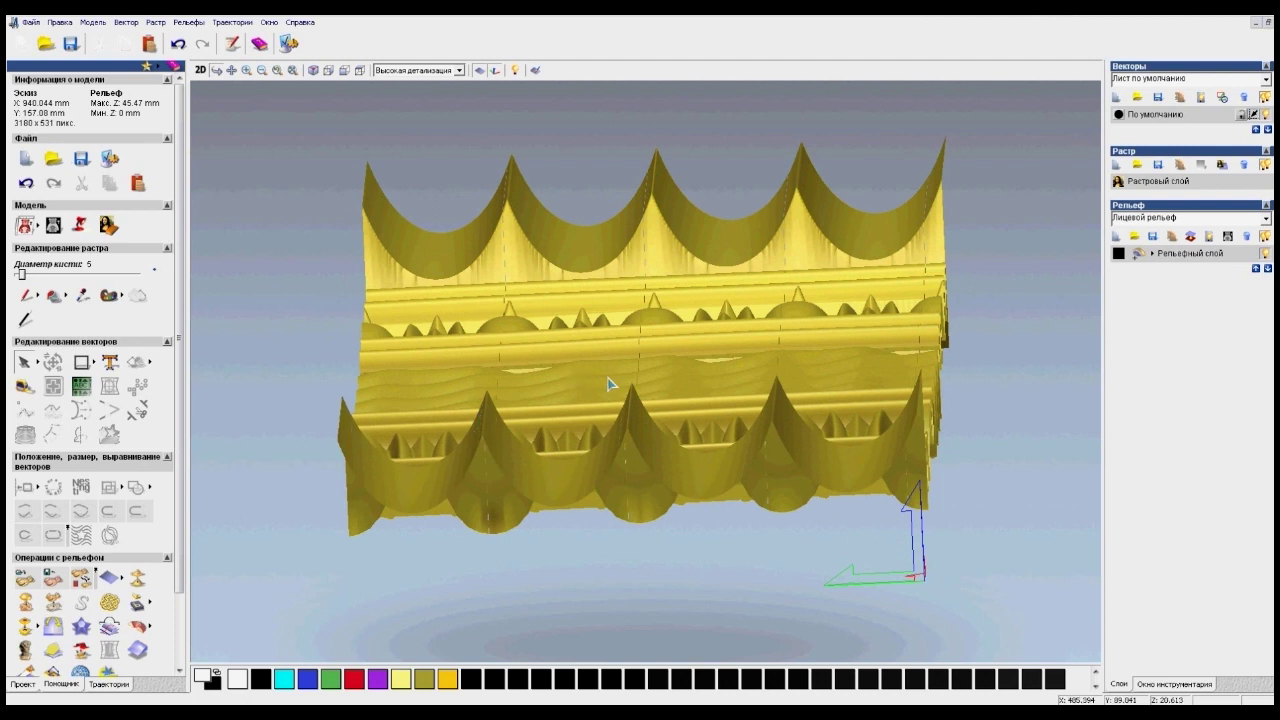
pyautogui.moveTo(657, 449); pyautogui.dragTo(642, 440)
pyautogui.moveTo(811, 398); pyautogui.dragTo(715, 435)
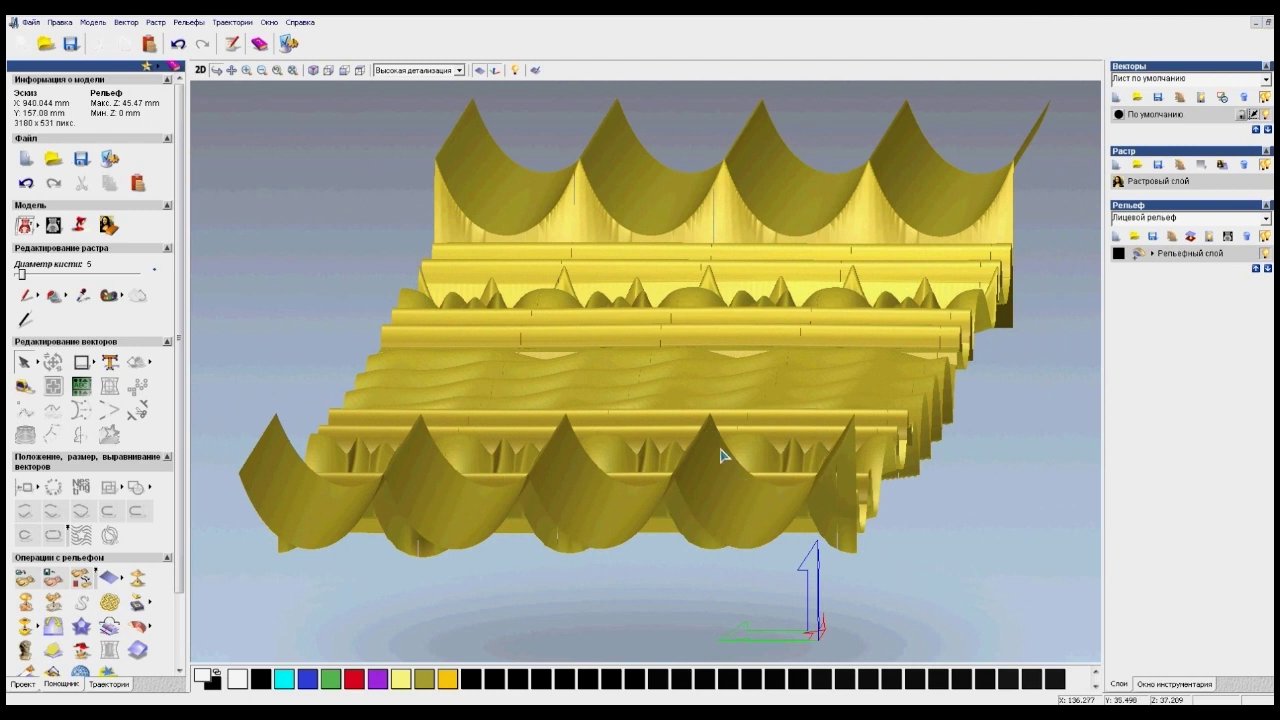
pyautogui.moveTo(700, 431); pyautogui.dragTo(540, 355)
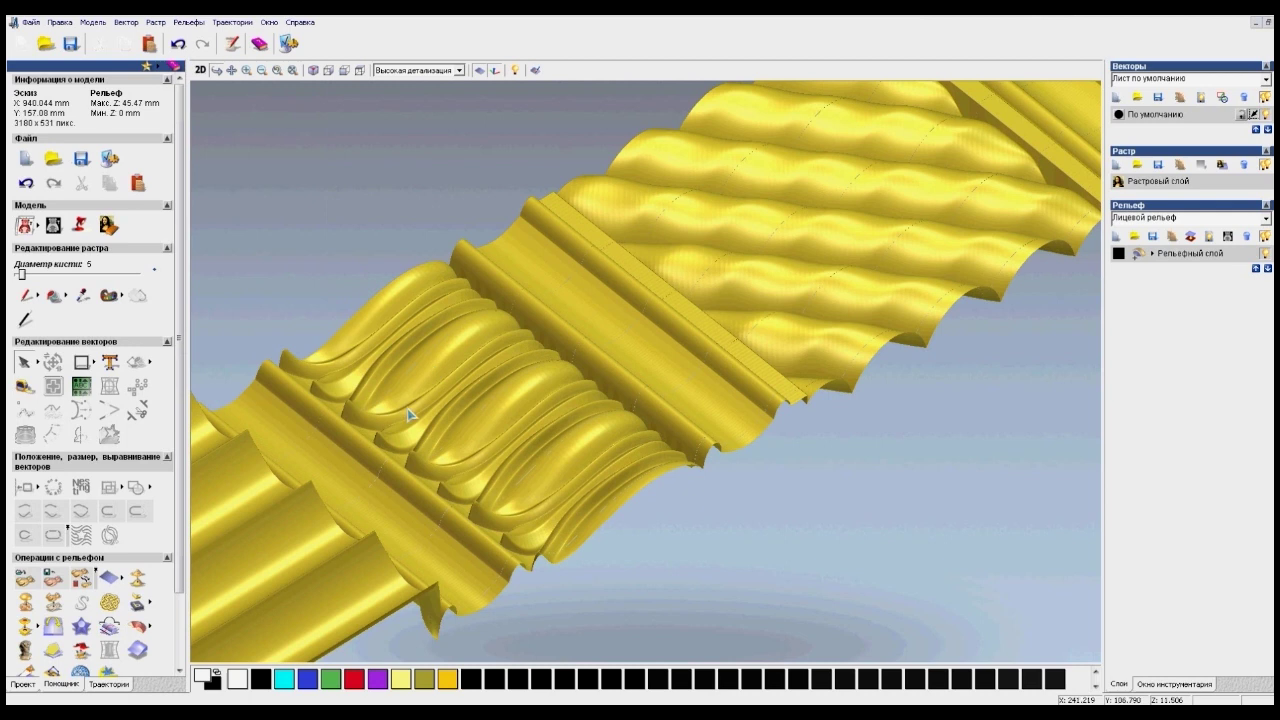
pyautogui.moveTo(408, 413); pyautogui.dragTo(585, 290)
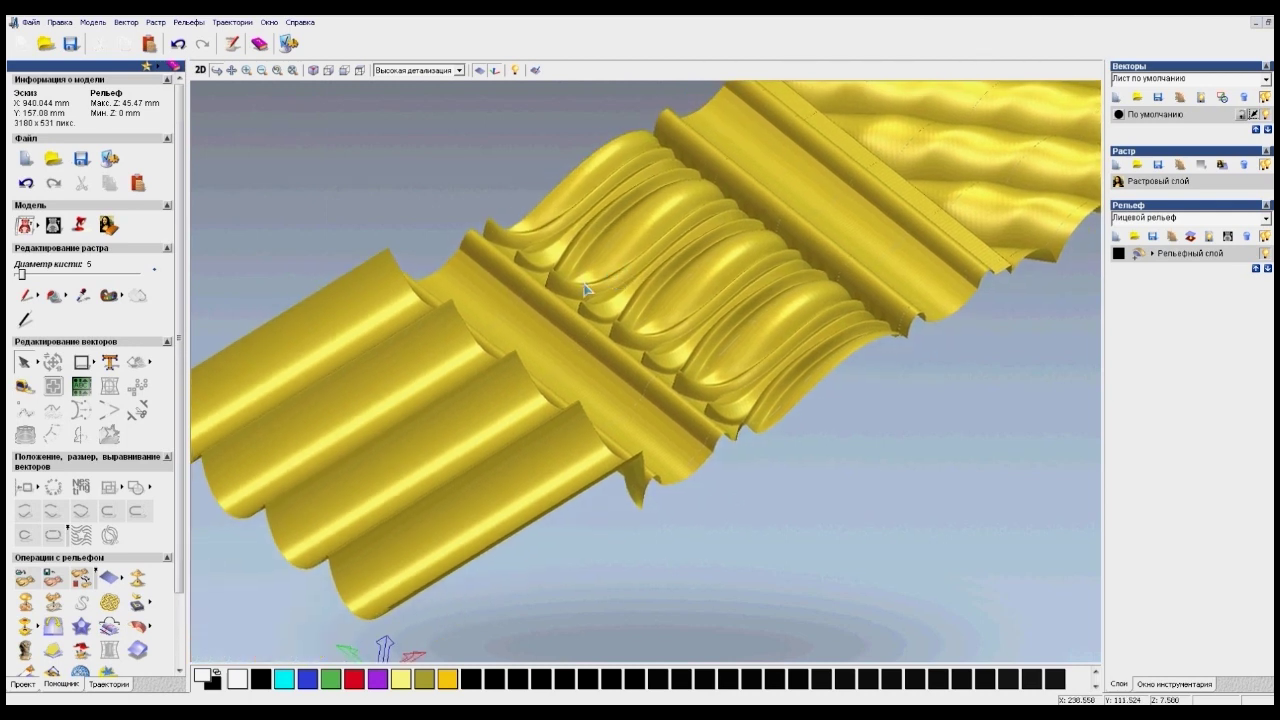
# Create a circular relief from the unwrapped baluster using the X option.
pyautogui.click(191, 23)
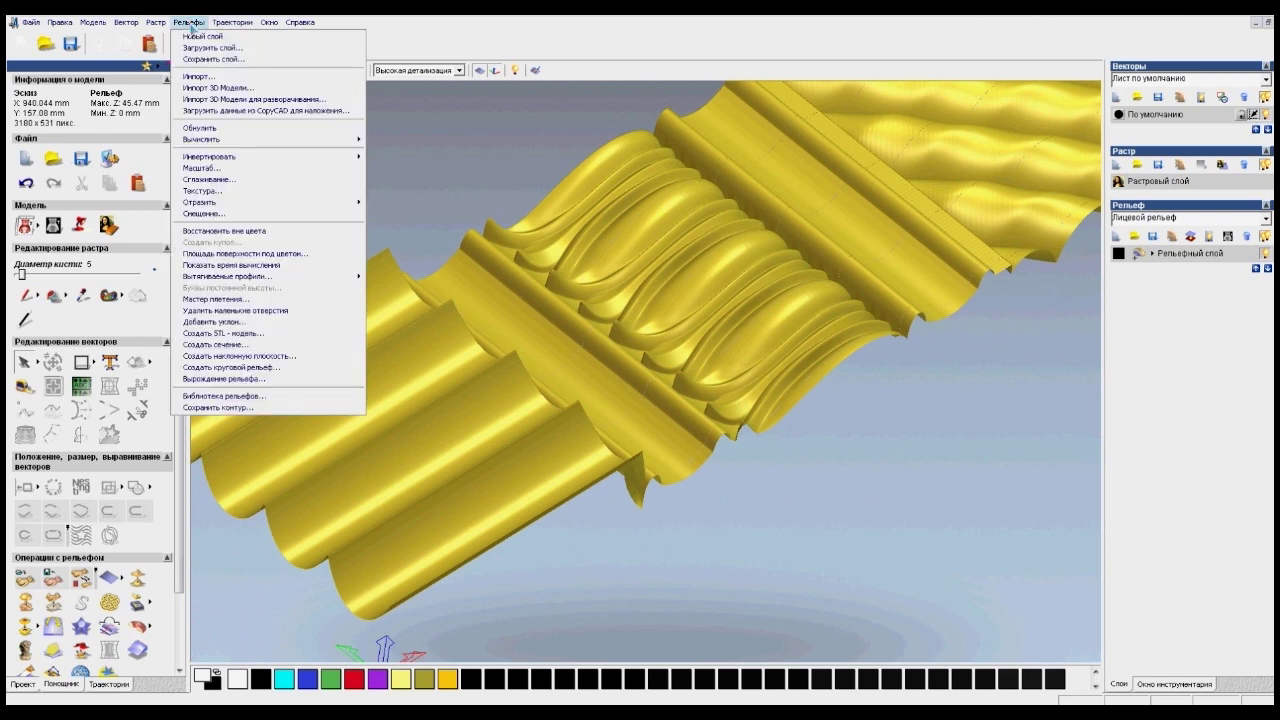
pyautogui.click(260, 367)
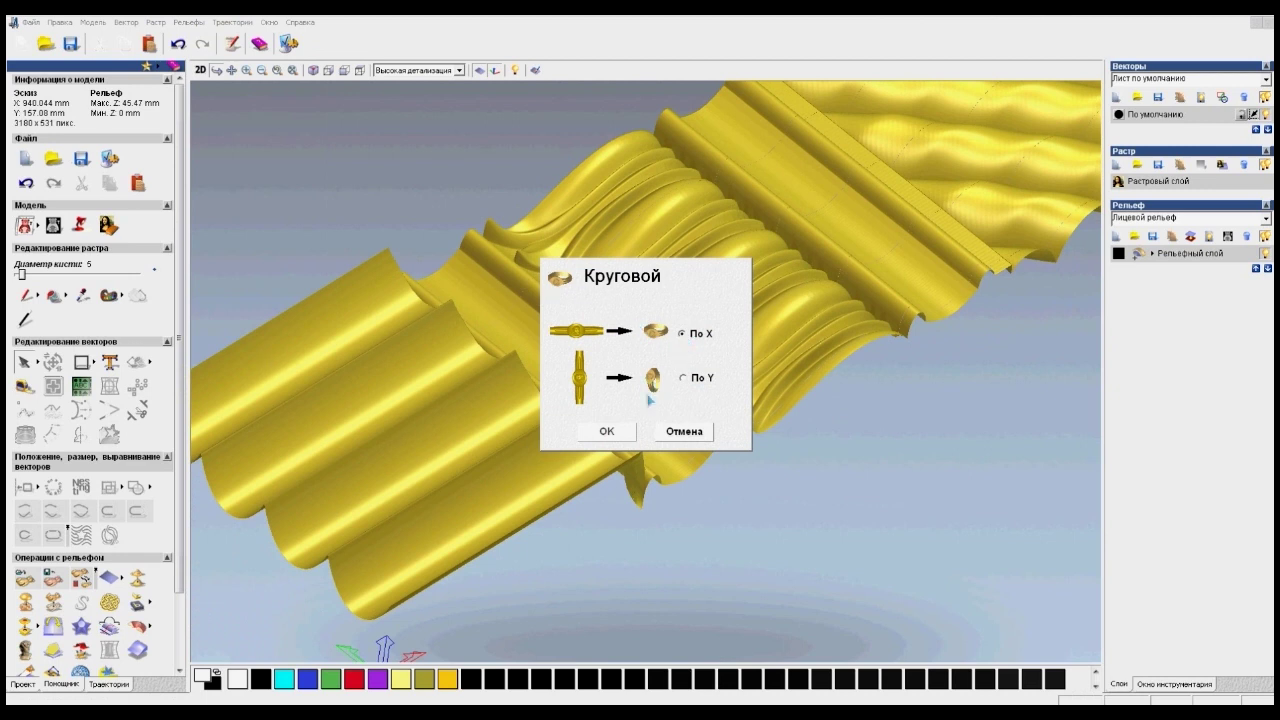
pyautogui.click(612, 432)
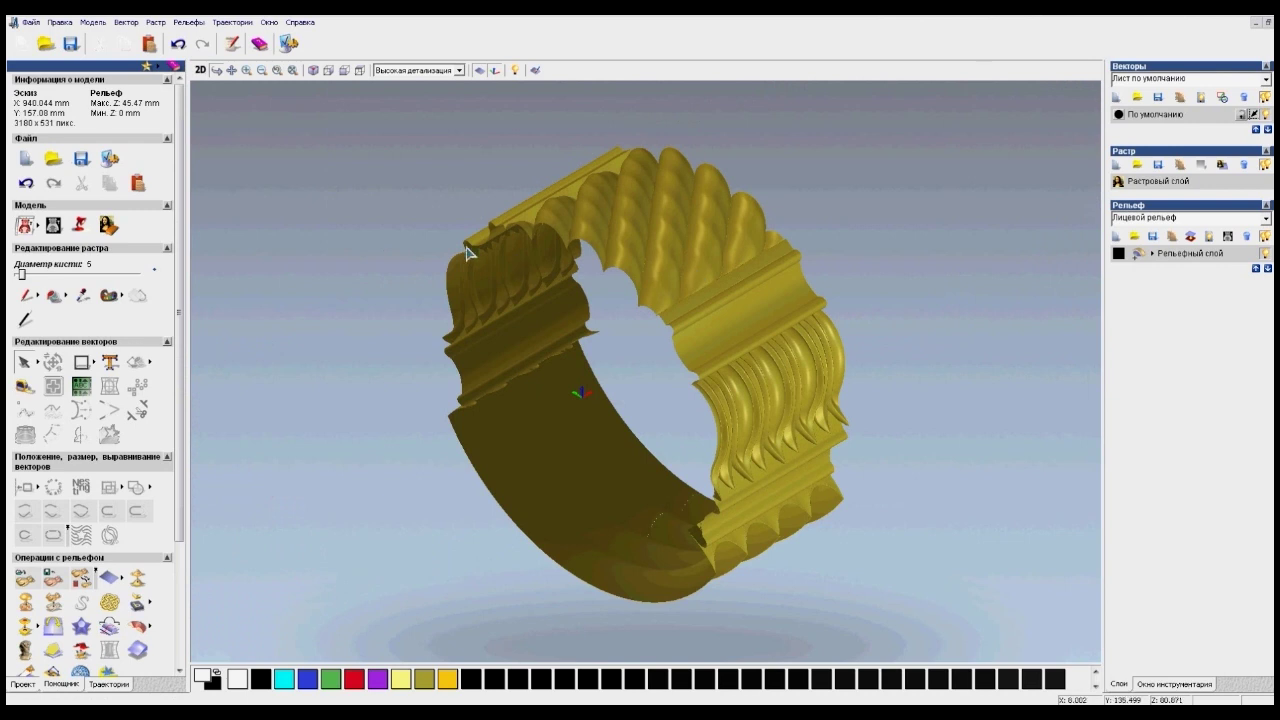
# Create the circular relief again using the Y option to wrap it back into a baluster.
pyautogui.click(192, 22)
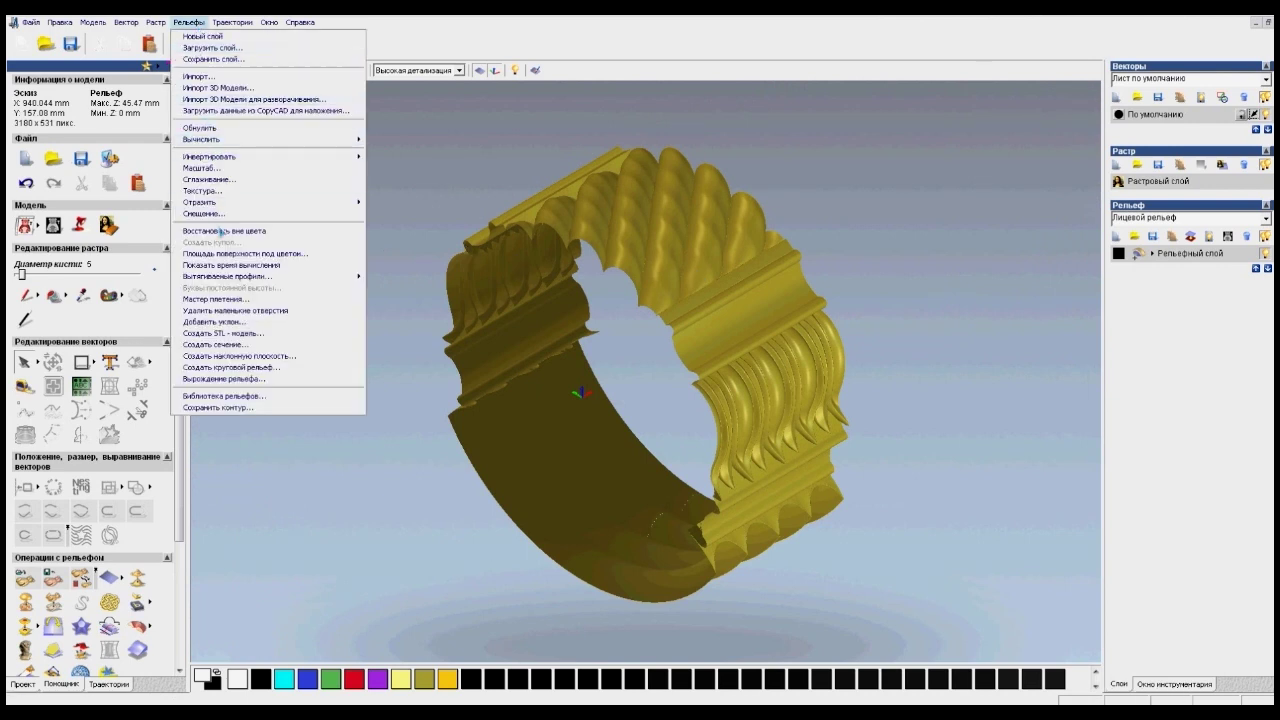
pyautogui.click(250, 368)
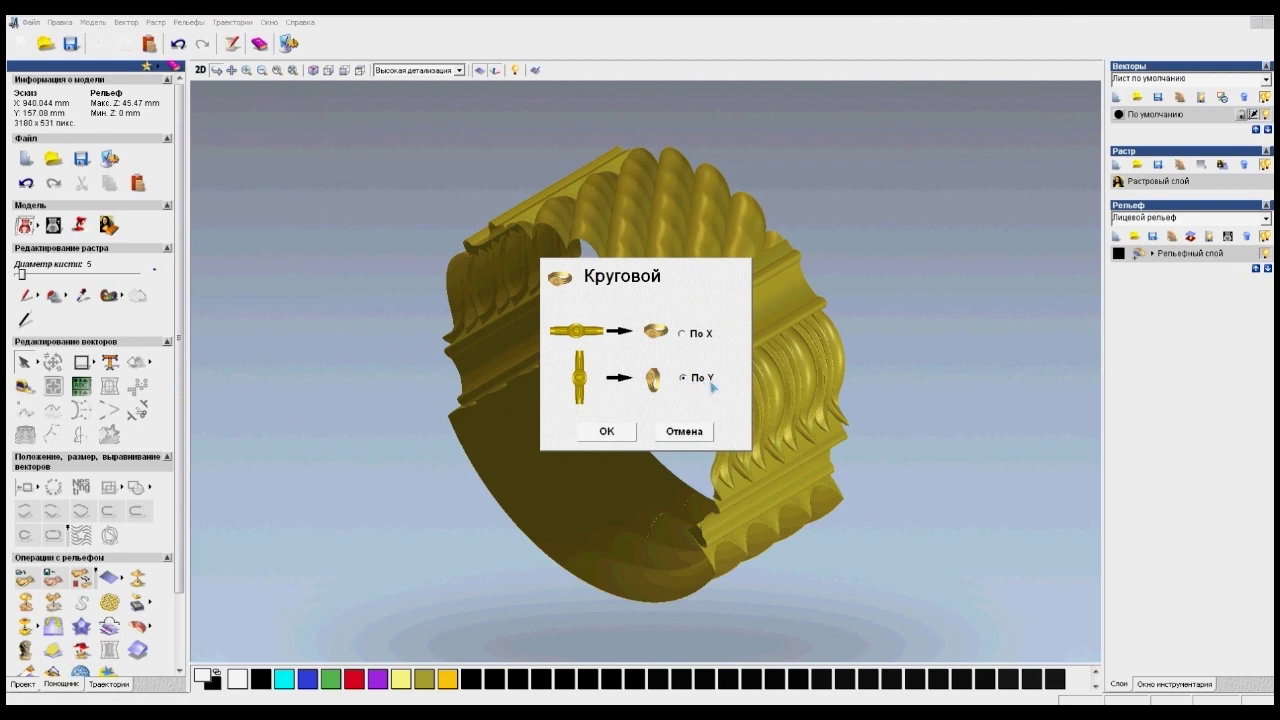
pyautogui.click(595, 433)
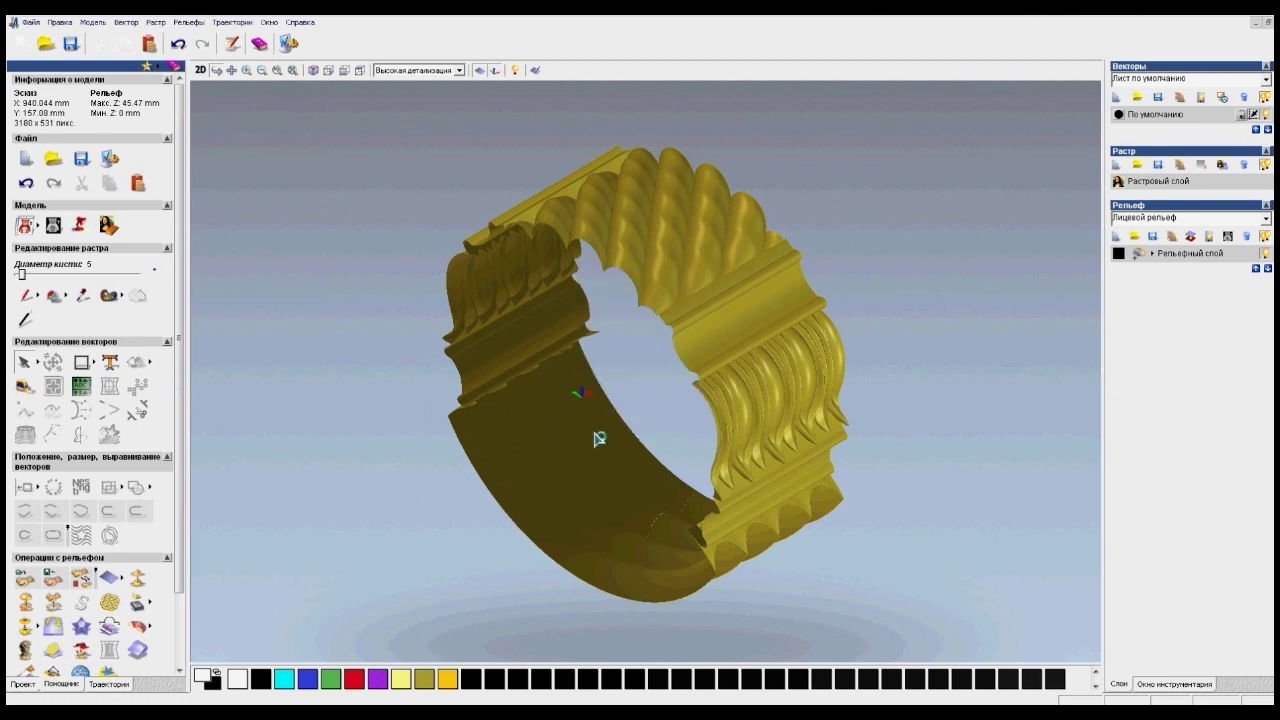
pyautogui.hotkey('ctrl', 'z')
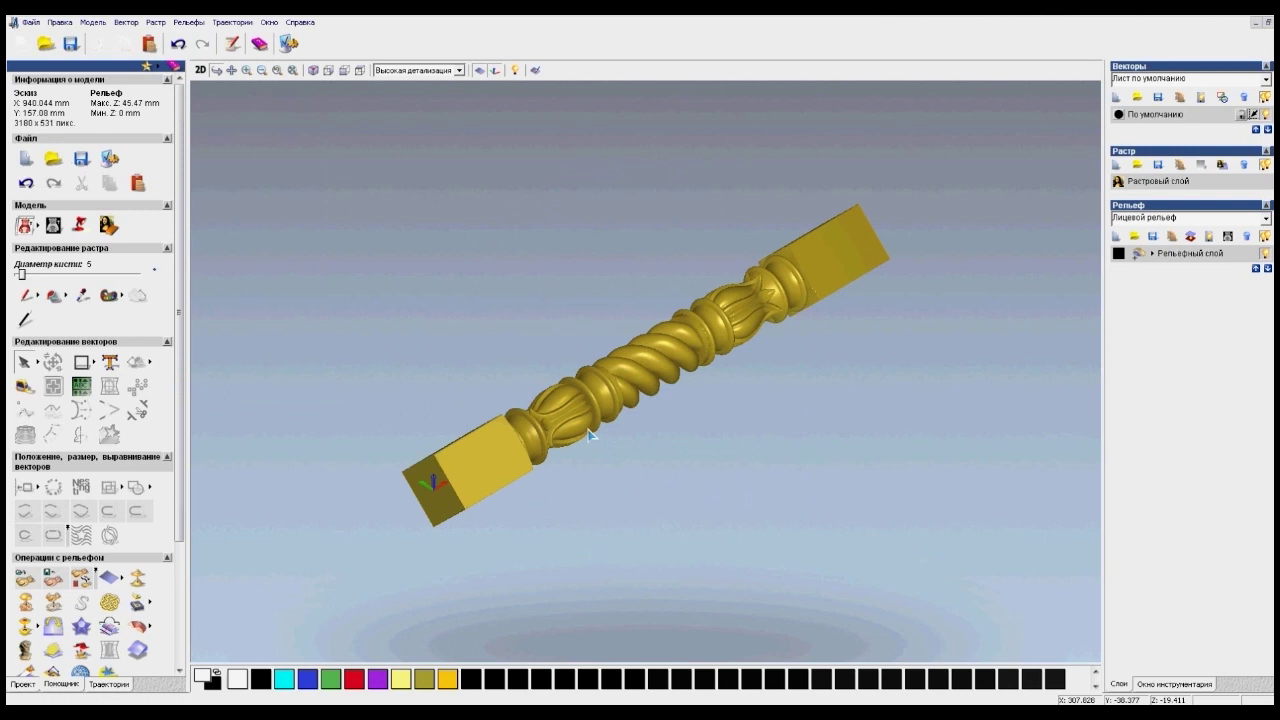
# Show the outer relief together with the circular relief in the 3D view's displayed objects.
pyautogui.moveTo(604, 414); pyautogui.dragTo(714, 345)
pyautogui.scroll(3, 714, 345)
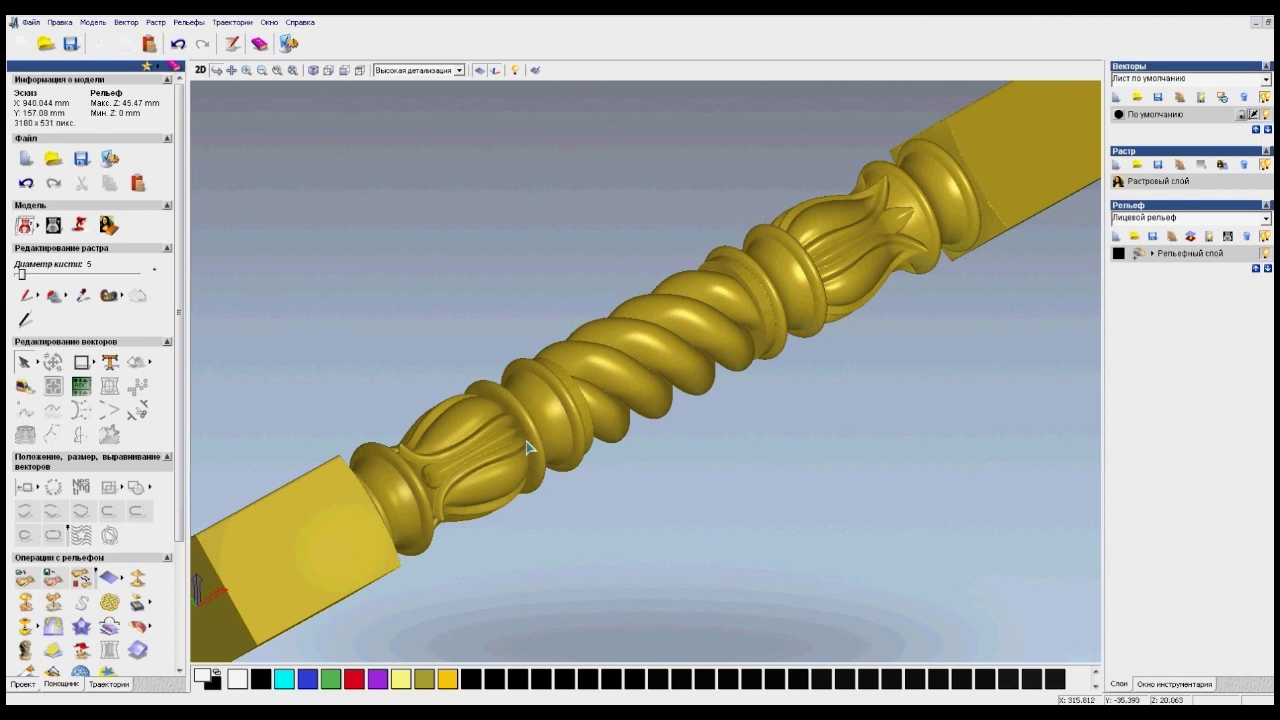
pyautogui.scroll(2, 529, 449)
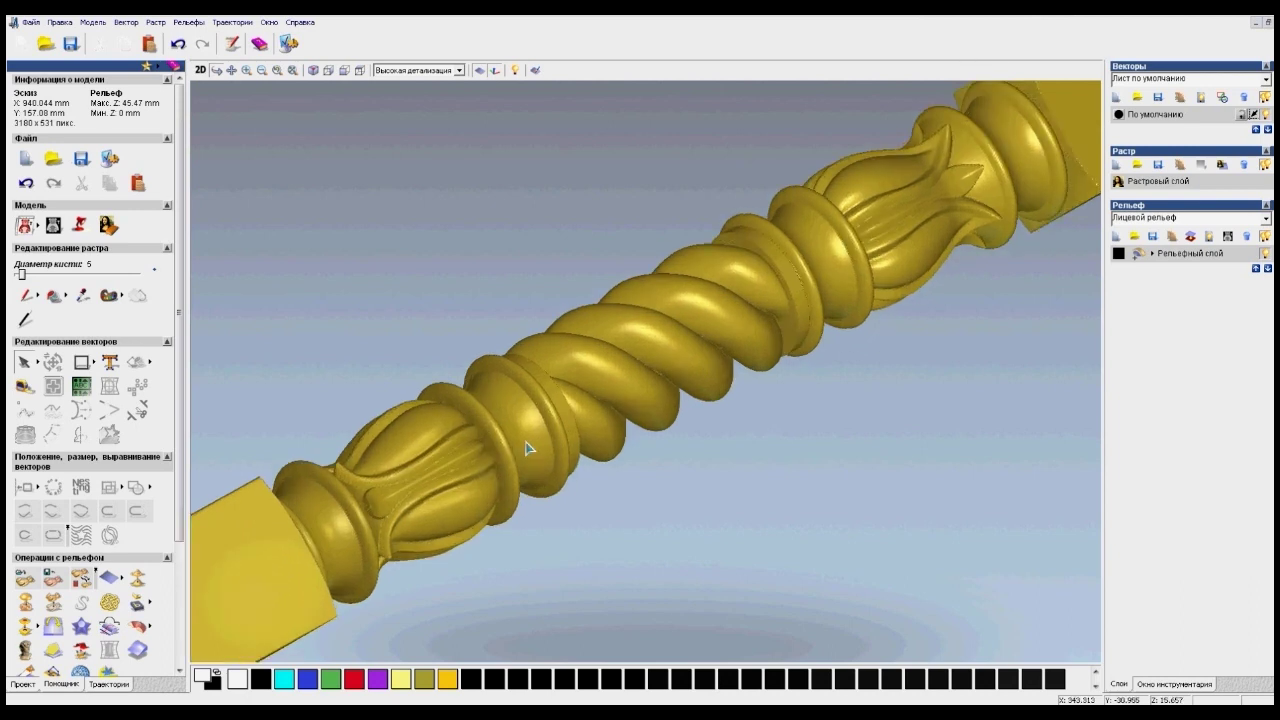
pyautogui.scroll(-2, 560, 325)
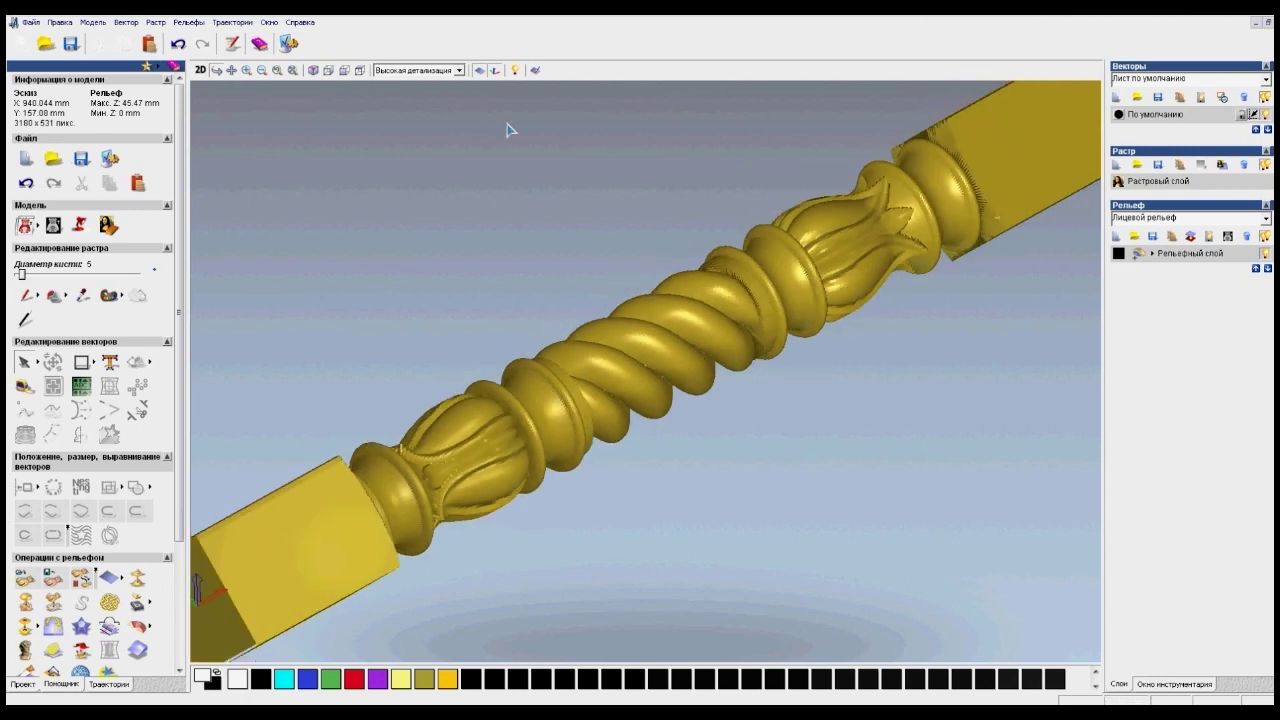
pyautogui.click(516, 73)
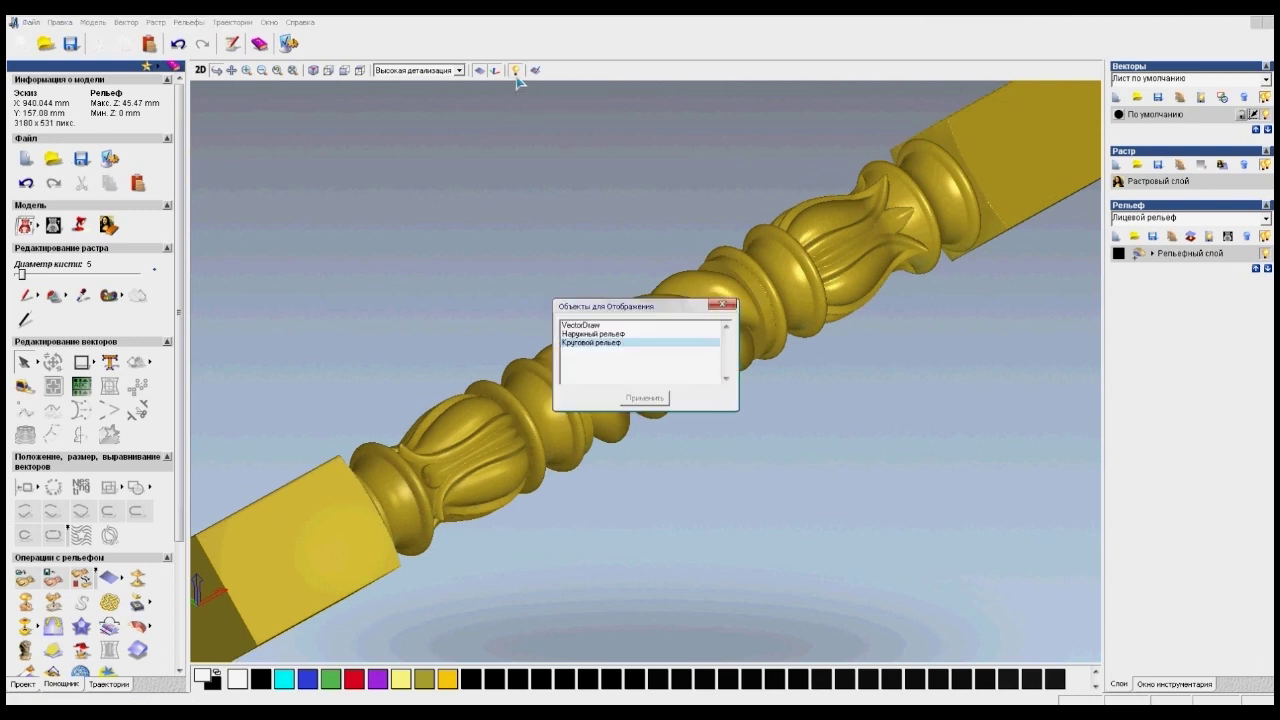
pyautogui.click(618, 334)
pyautogui.click(640, 400)
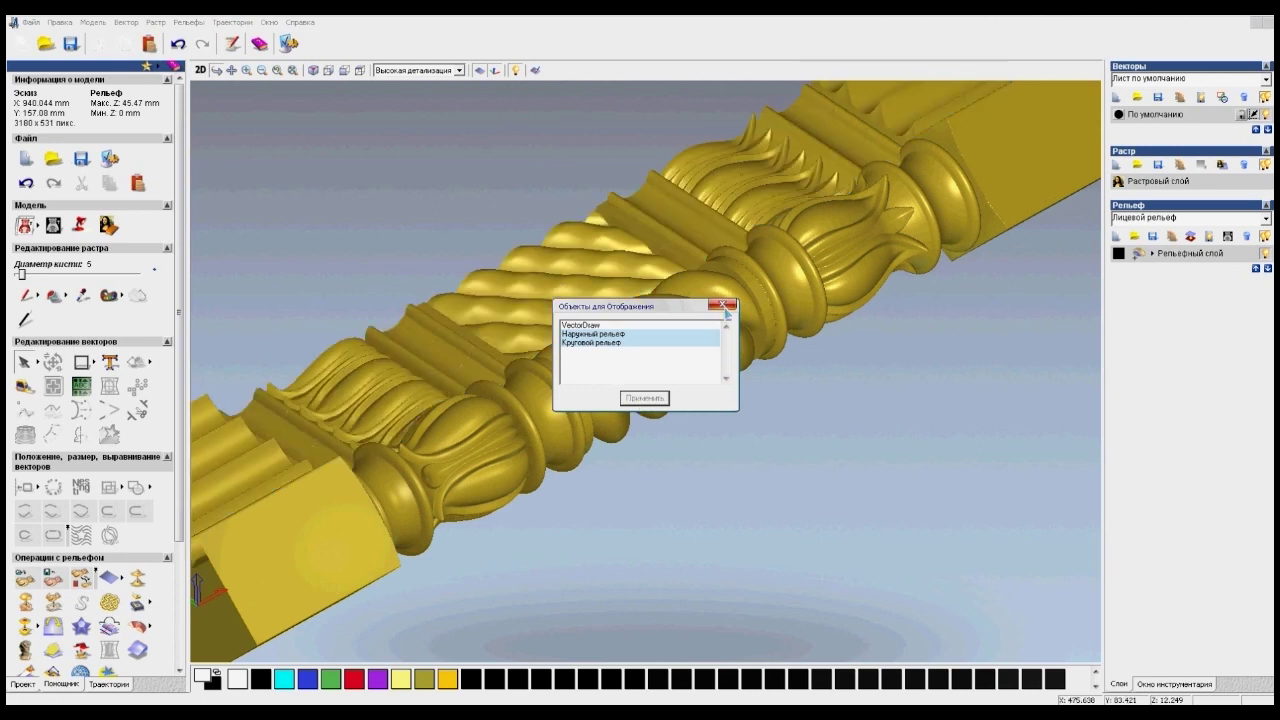
pyautogui.click(724, 306)
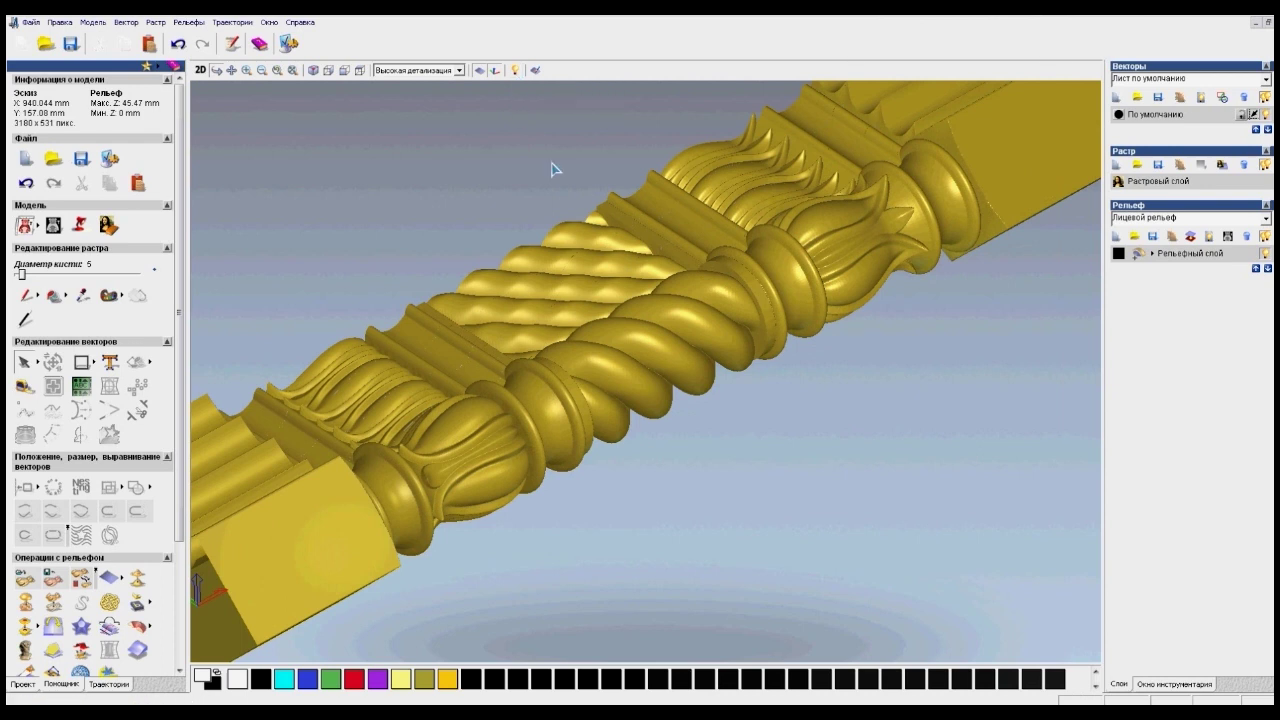
# Hide the circular relief in the displayed objects, leaving only the outer relief shown.
pyautogui.scroll(-5, 654, 277)
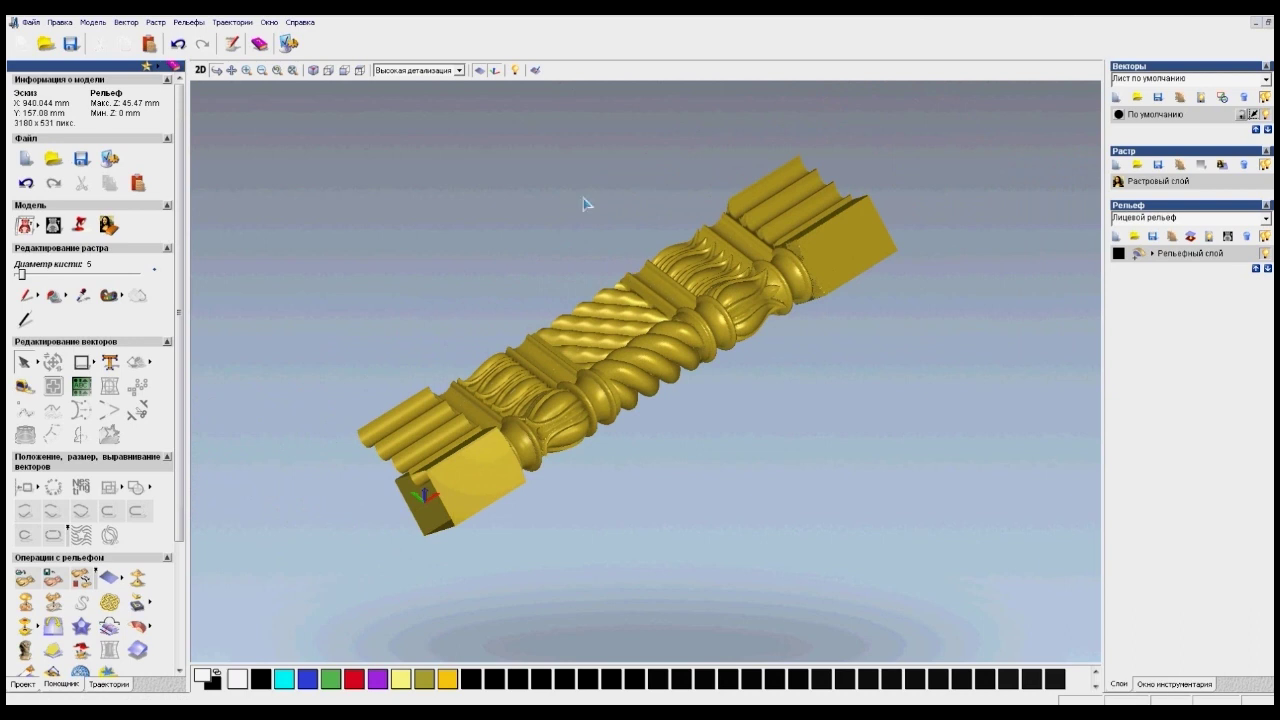
pyautogui.click(516, 71)
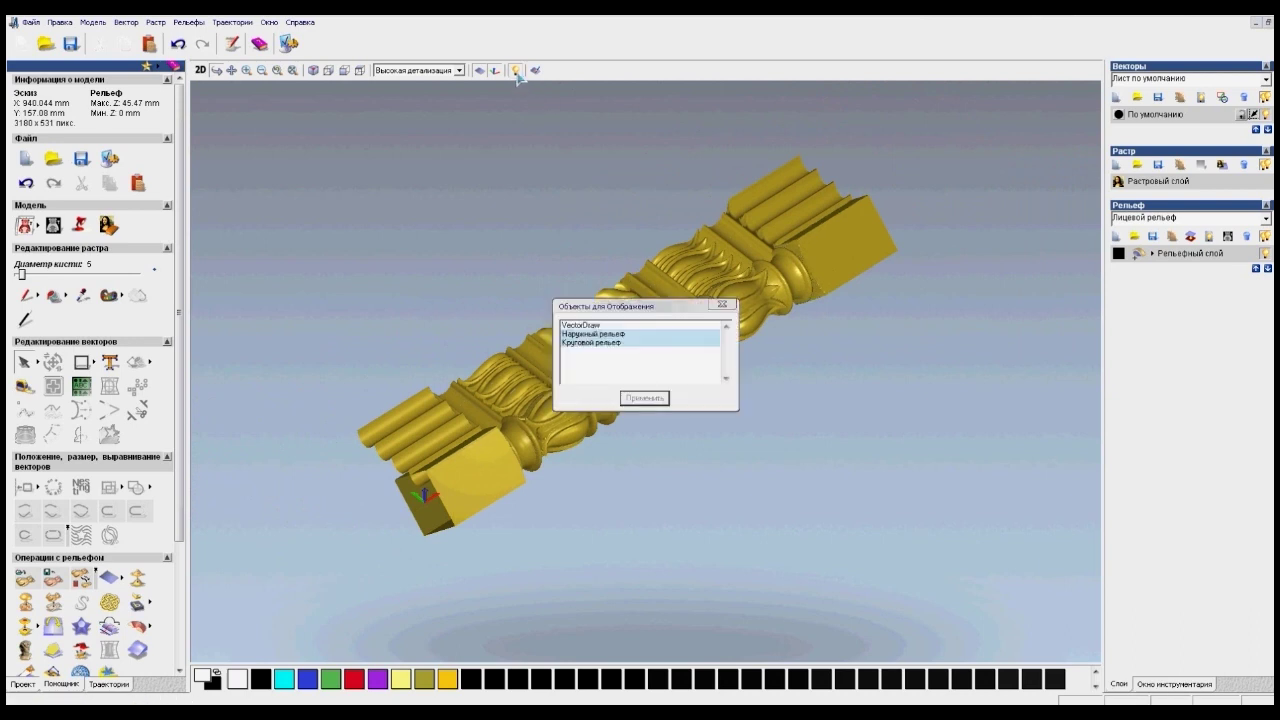
pyautogui.click(627, 342)
pyautogui.click(649, 398)
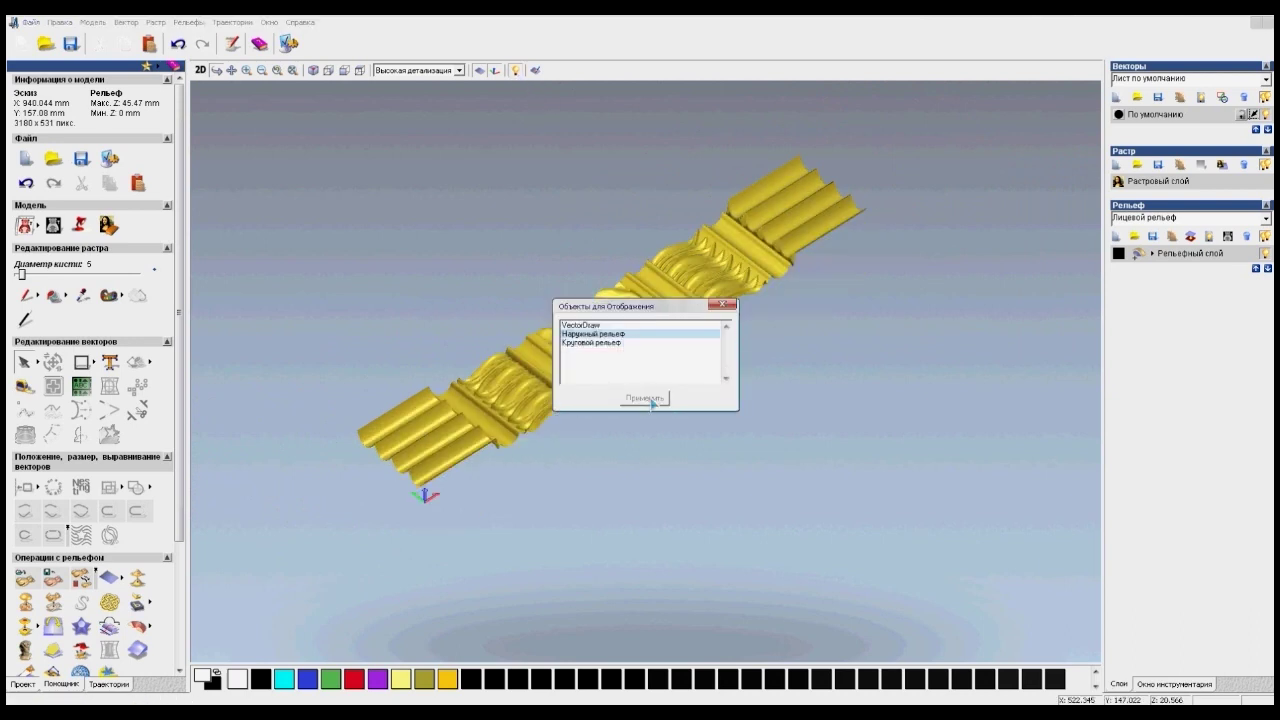
pyautogui.click(727, 304)
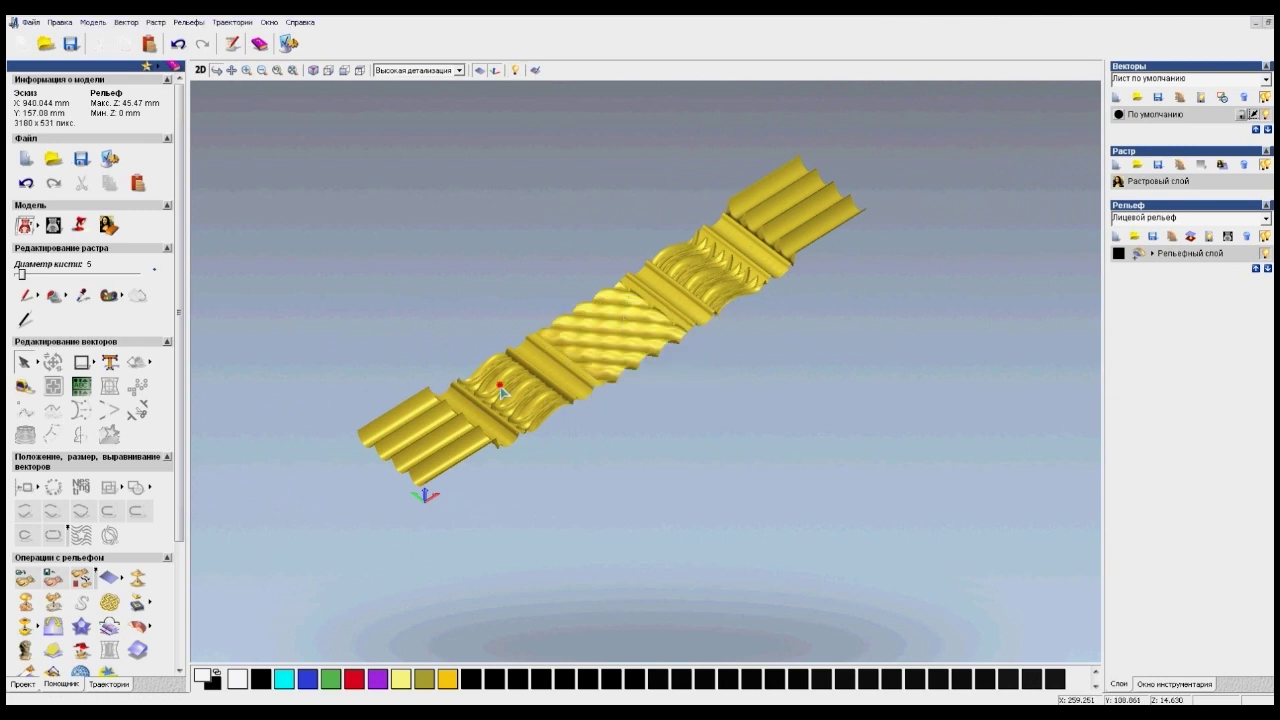
pyautogui.scroll(5, 500, 391)
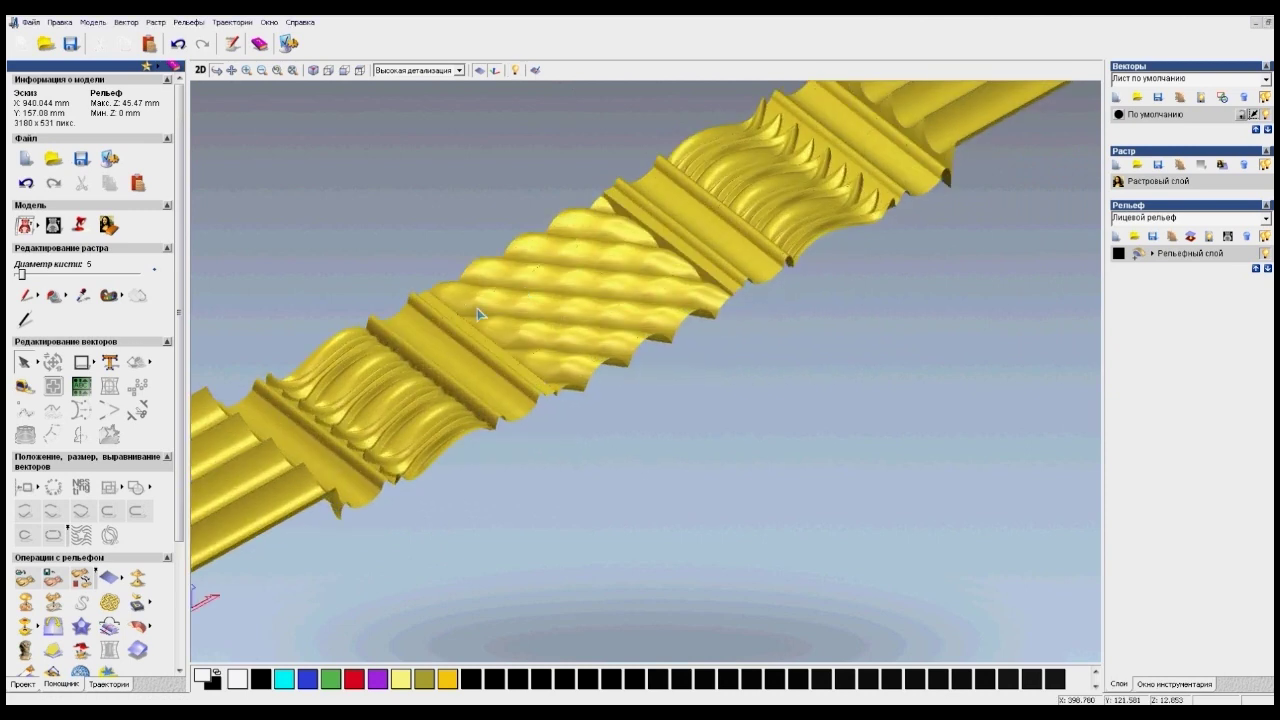
# Look over the outer relief in 3D and show it in the 2D view.
pyautogui.moveTo(477, 307); pyautogui.dragTo(554, 326)
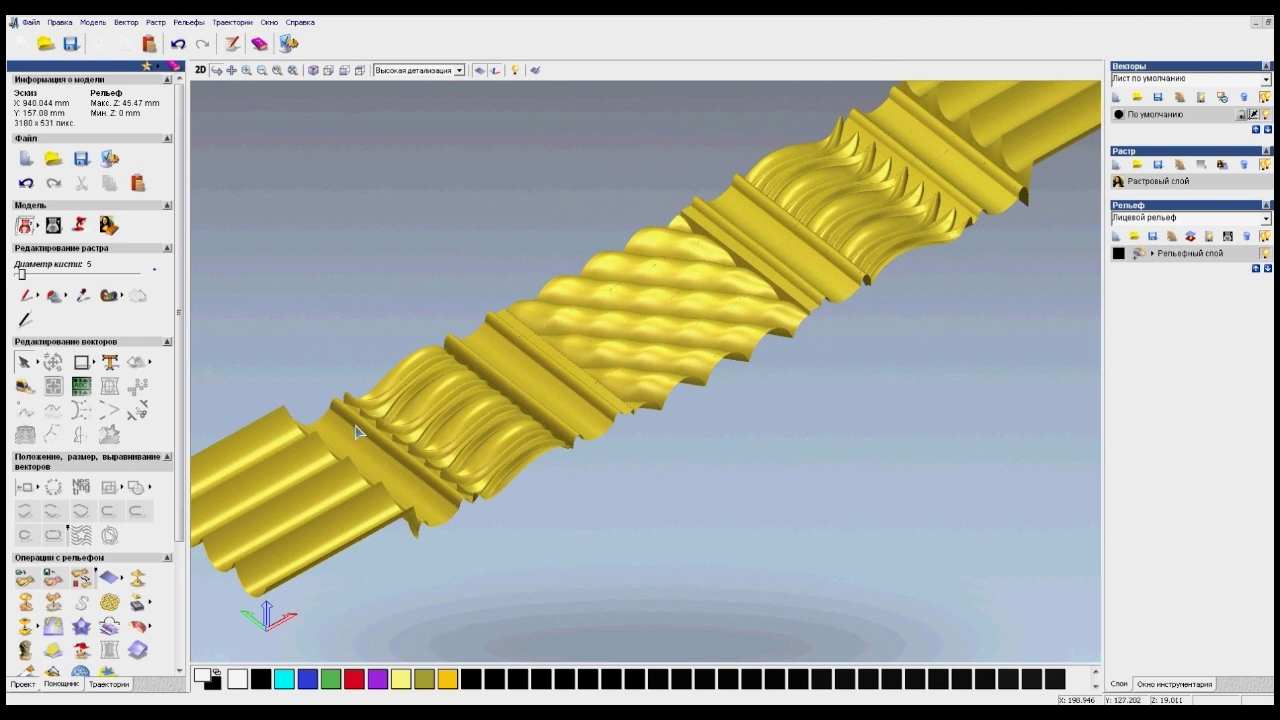
pyautogui.moveTo(445, 413); pyautogui.dragTo(528, 348)
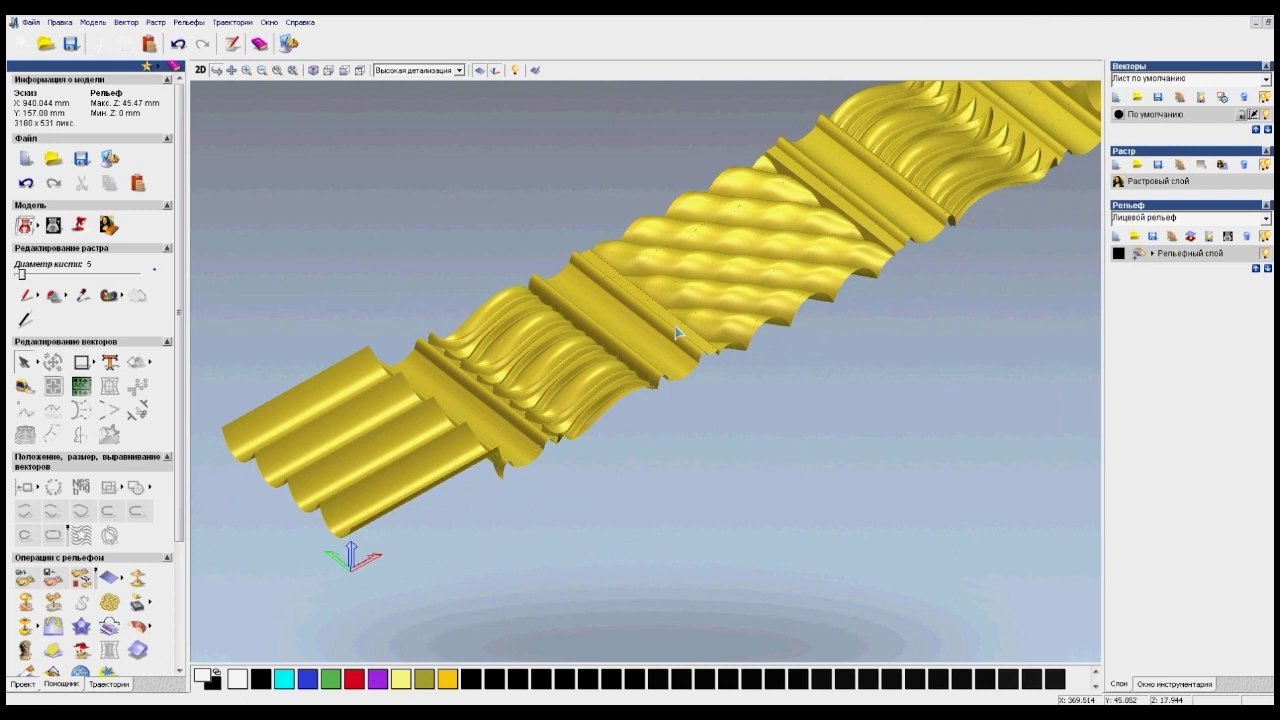
pyautogui.moveTo(700, 324); pyautogui.dragTo(670, 322)
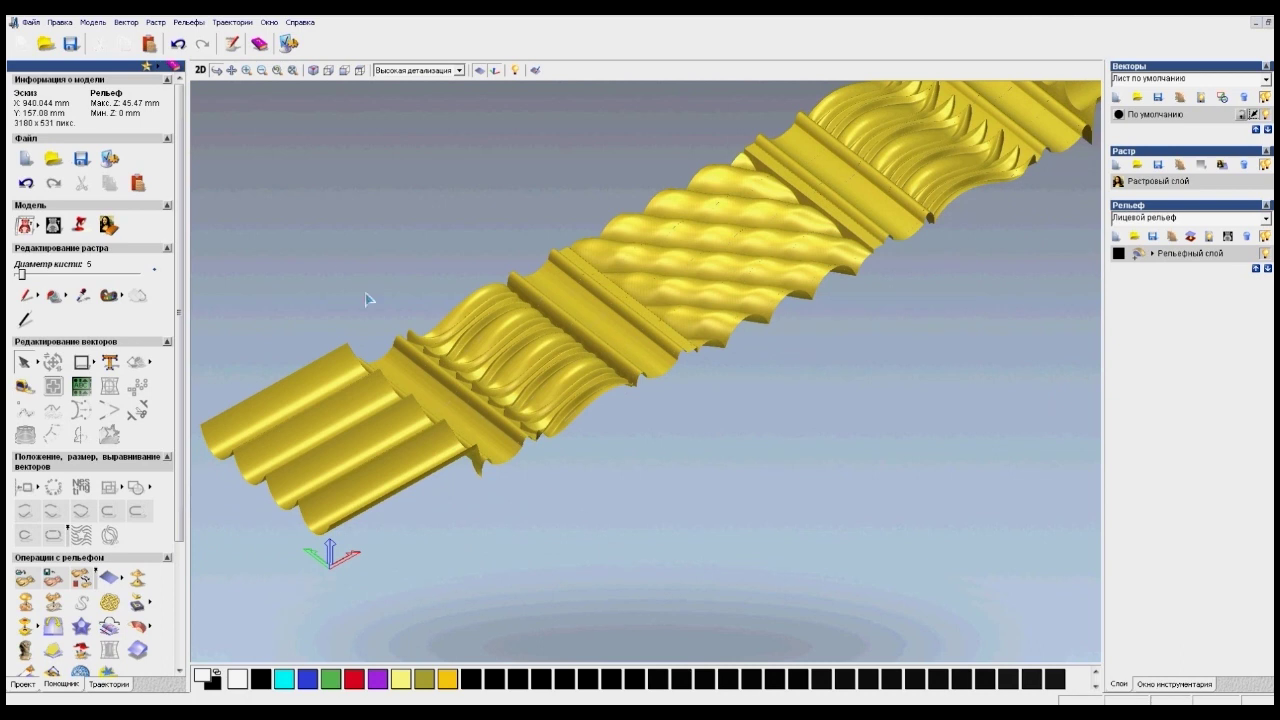
pyautogui.click(200, 69)
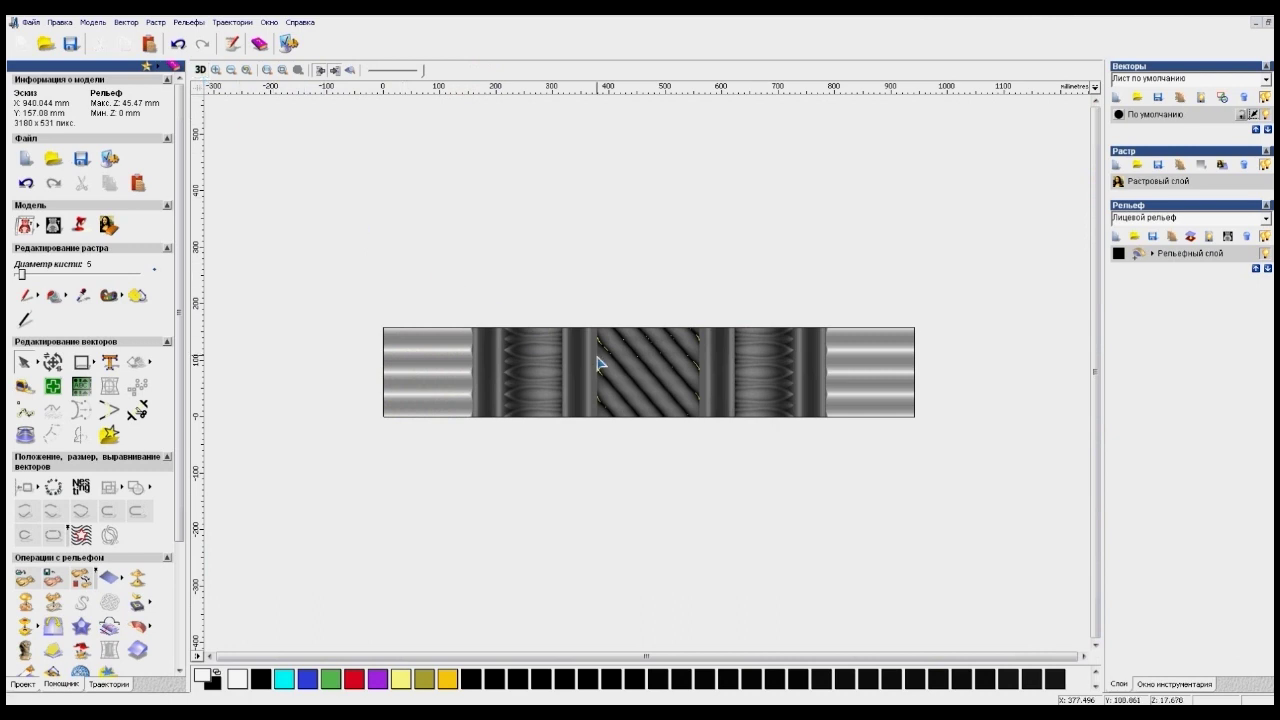
pyautogui.scroll(5, 600, 363)
pyautogui.scroll(-3, 658, 382)
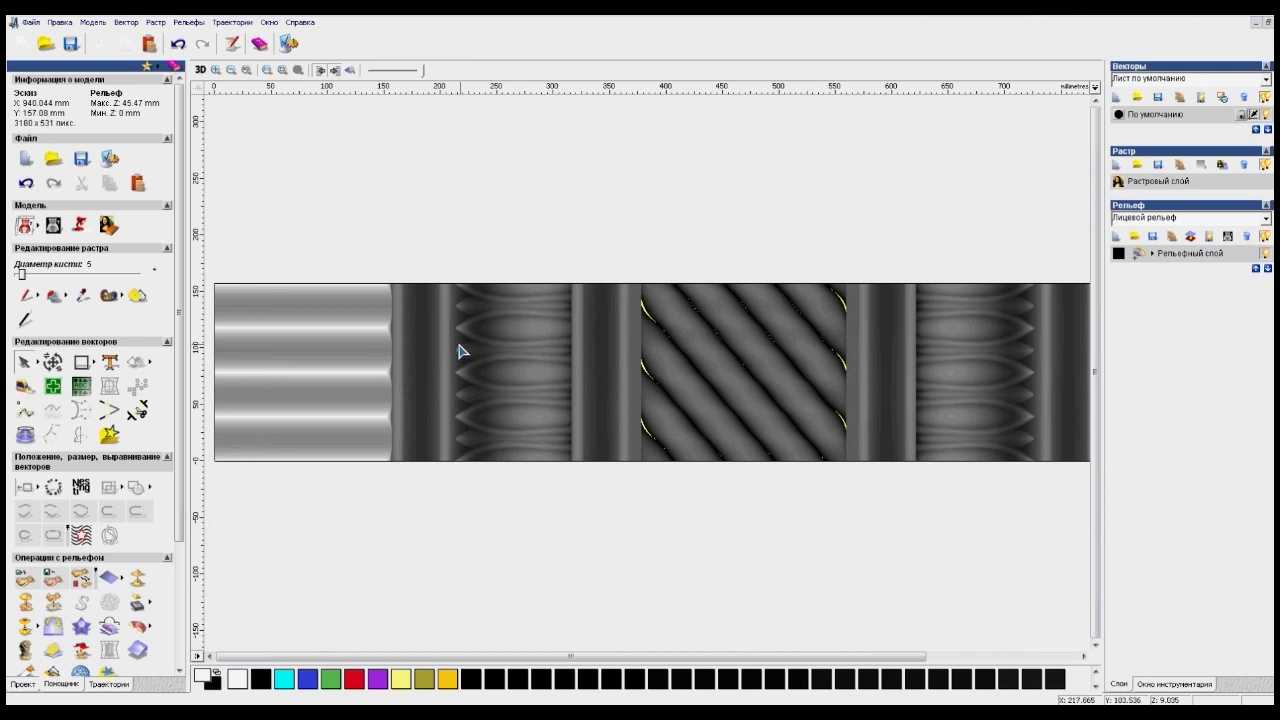
pyautogui.click(82, 363)
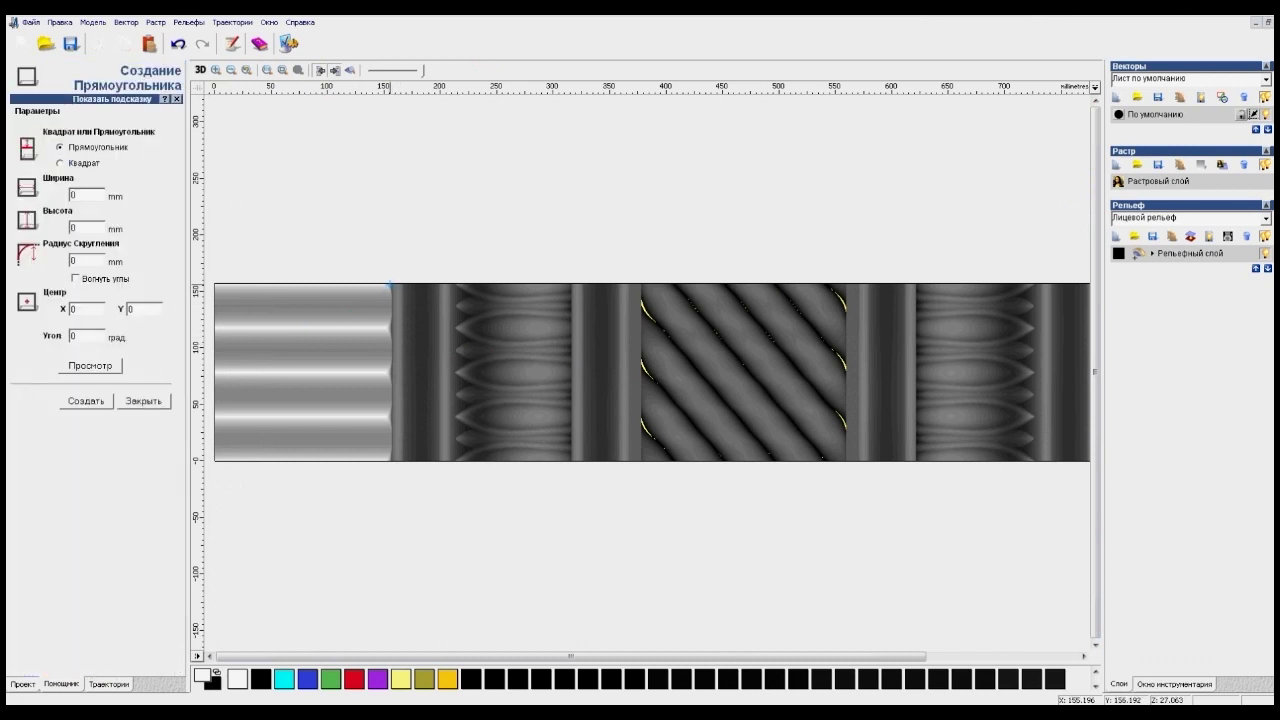
pyautogui.moveTo(390, 285); pyautogui.dragTo(1046, 461)
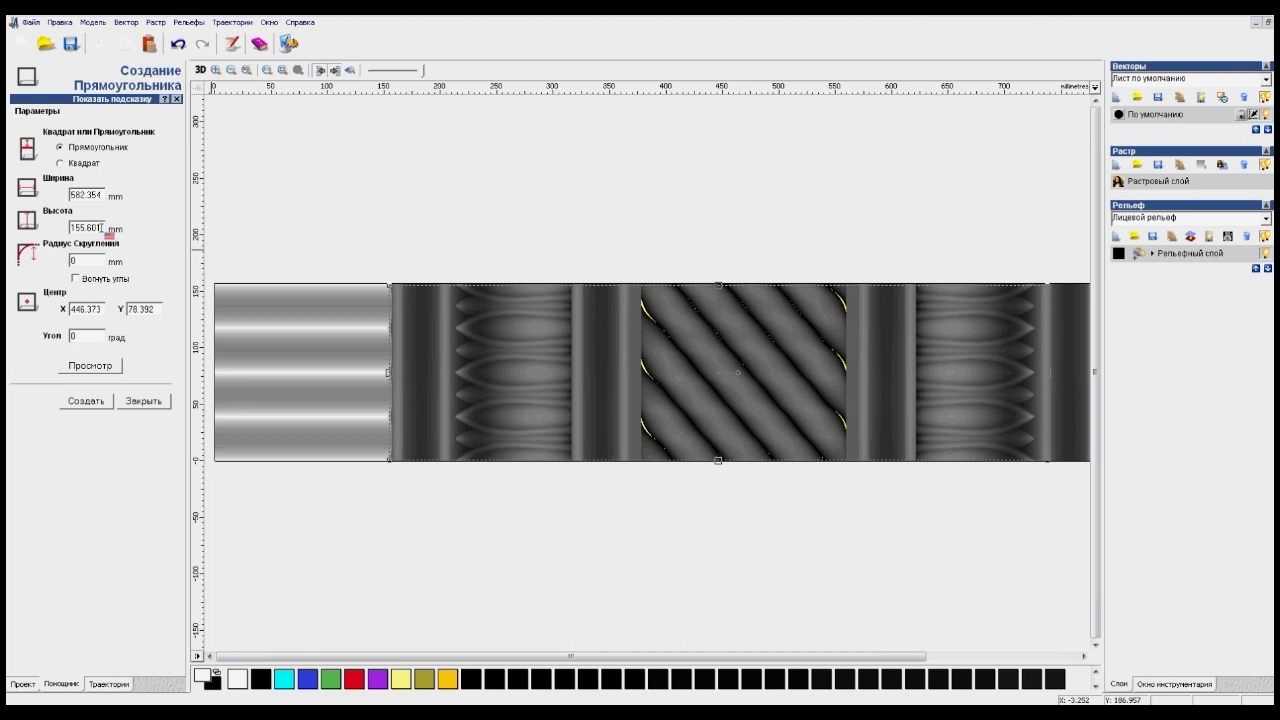
pyautogui.moveTo(100, 228); pyautogui.dragTo(66, 231)
pyautogui.click(112, 684)
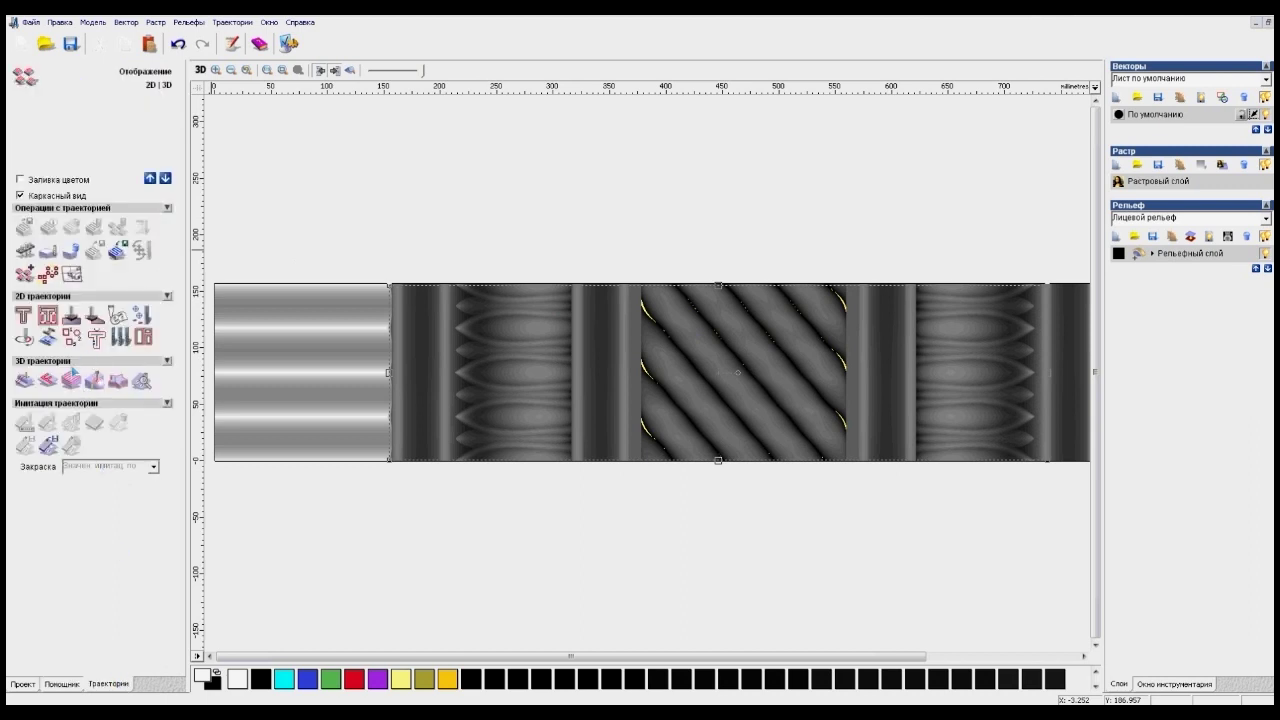
pyautogui.click(60, 684)
pyautogui.click(100, 228)
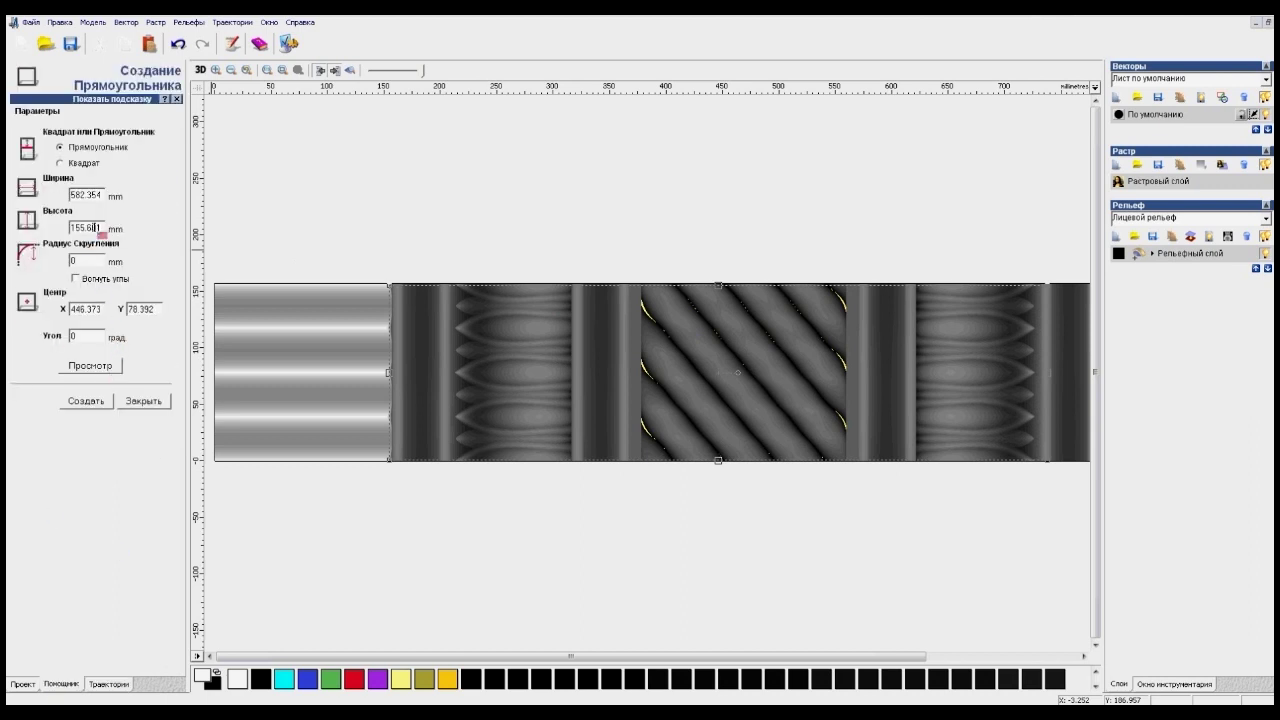
pyautogui.click(140, 400)
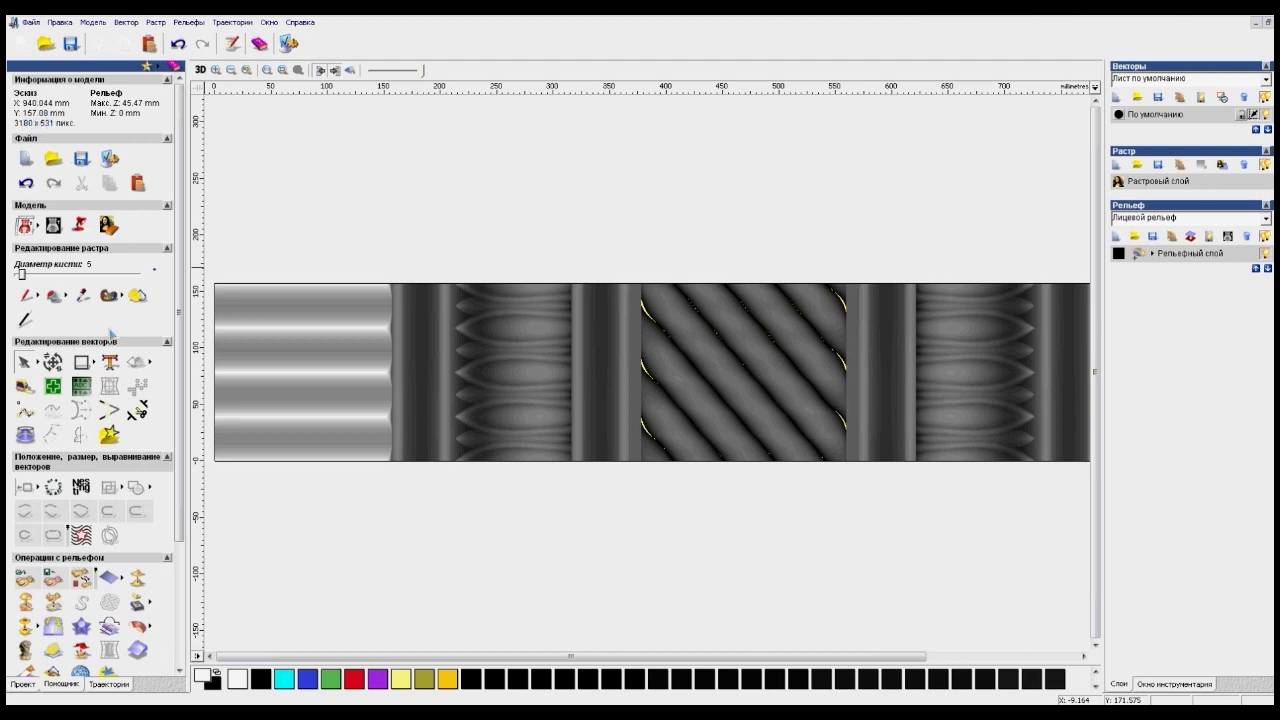
# Create a rectangle vector about 592 mm wide and 157.08 mm high around the carved part between the fluted ends.
pyautogui.click(82, 362)
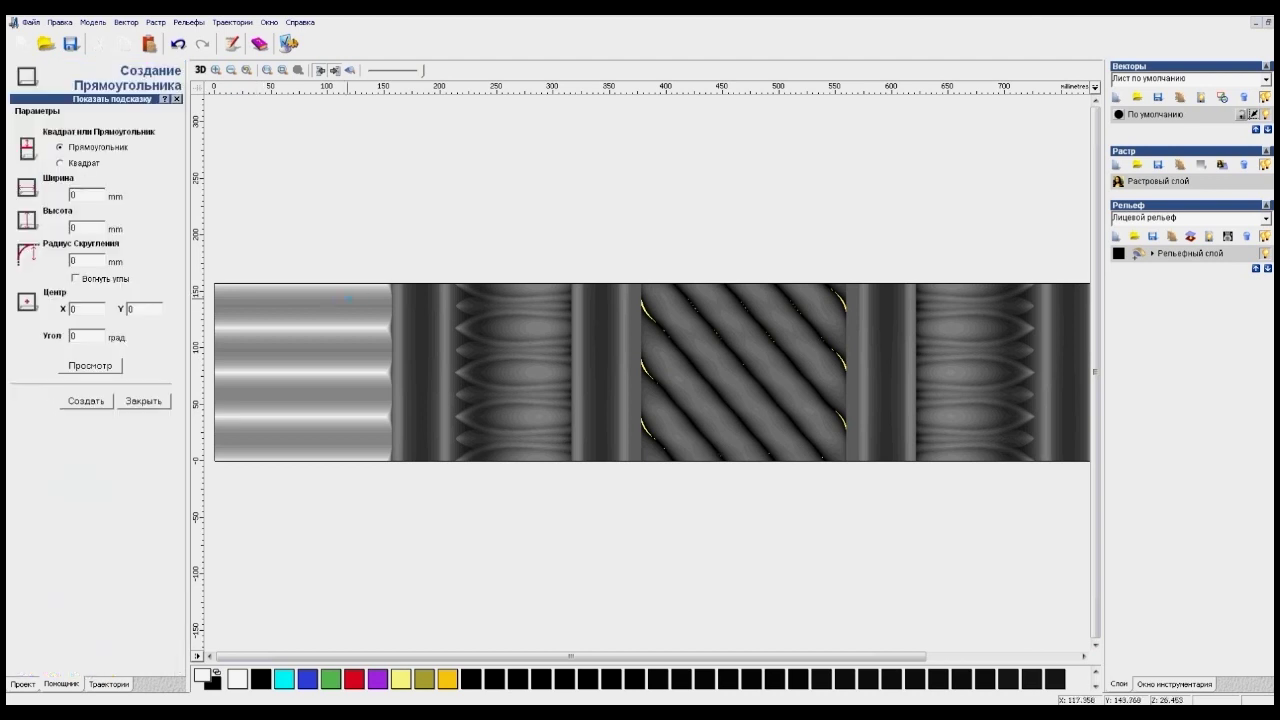
pyautogui.moveTo(391, 285); pyautogui.dragTo(1062, 461)
pyautogui.moveTo(110, 231); pyautogui.dragTo(54, 229)
pyautogui.write('157.08')
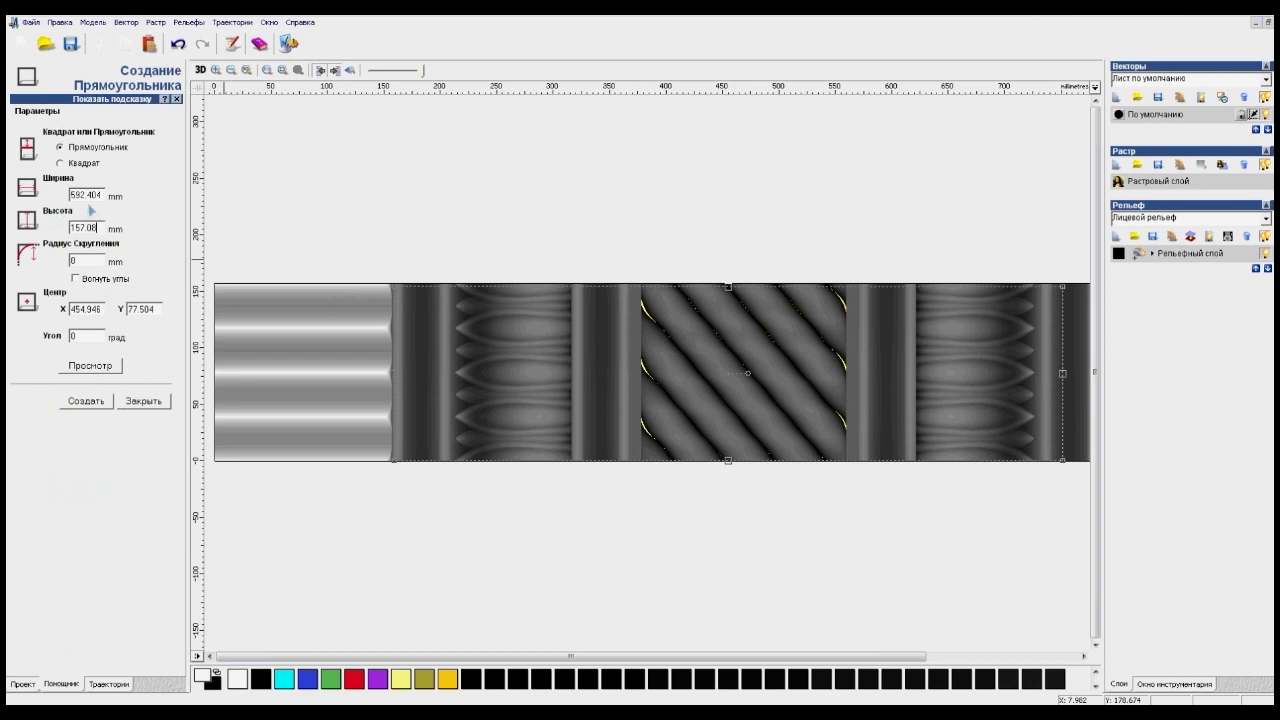
pyautogui.click(84, 401)
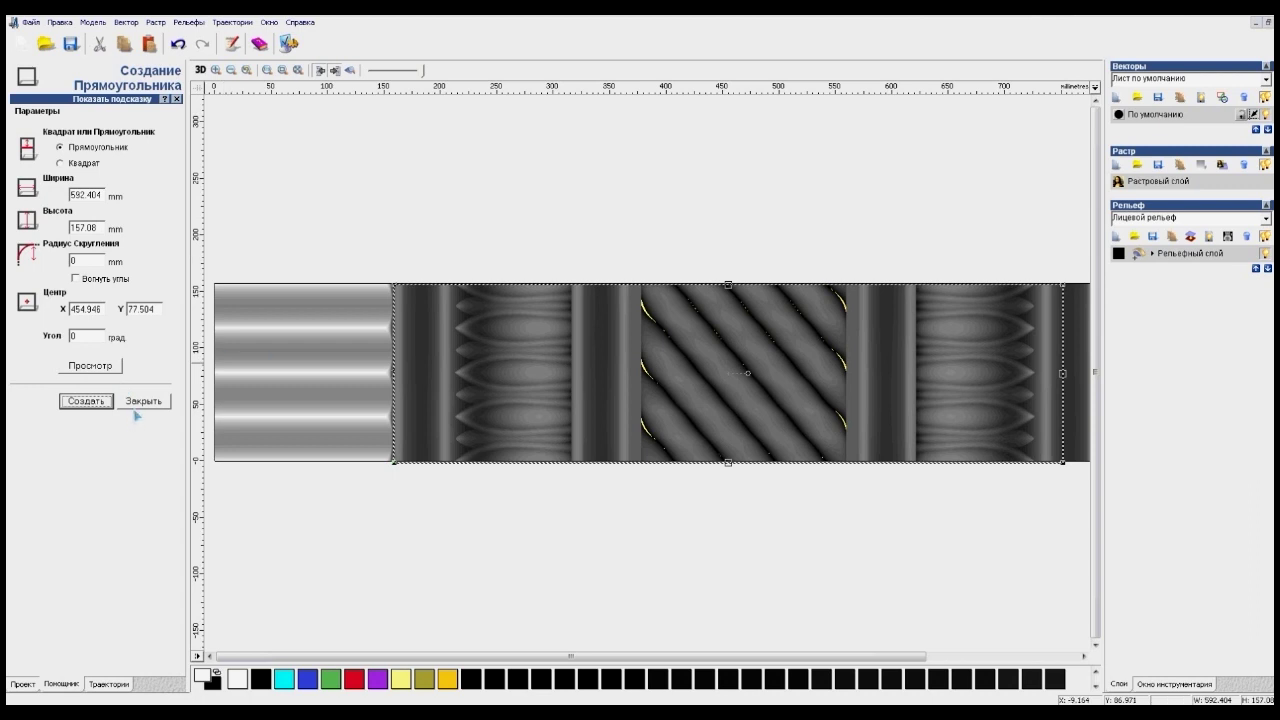
pyautogui.click(141, 401)
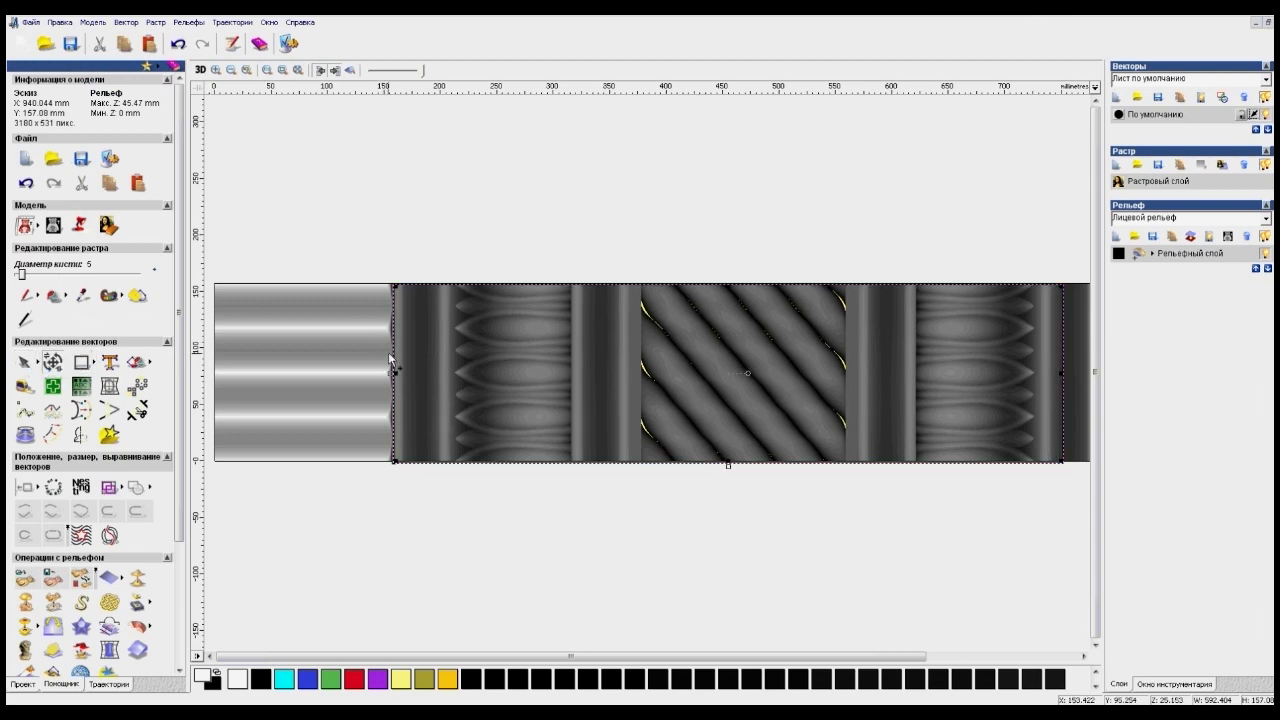
# Stretch both short sides of the rectangle slightly over the fluted ends, making it about 638.5 mm wide.
pyautogui.scroll(2, 389, 354)
pyautogui.moveTo(585, 375); pyautogui.dragTo(563, 374)
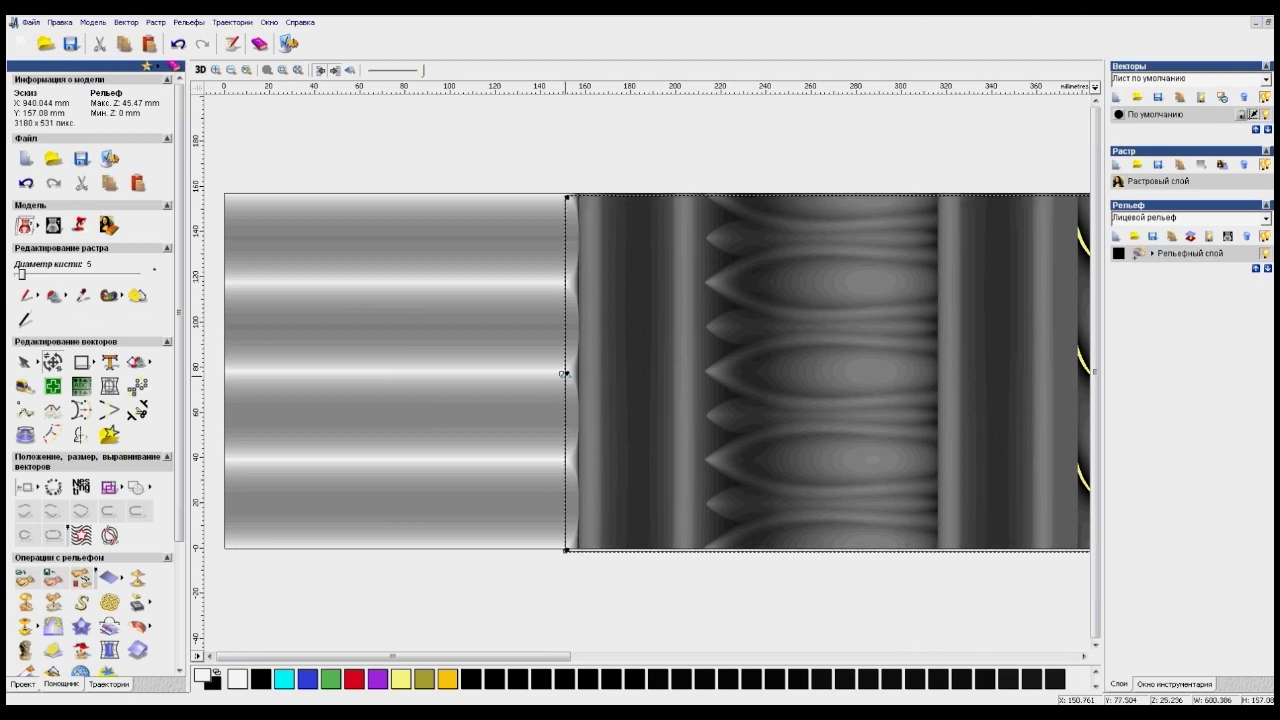
pyautogui.moveTo(502, 657); pyautogui.dragTo(962, 643)
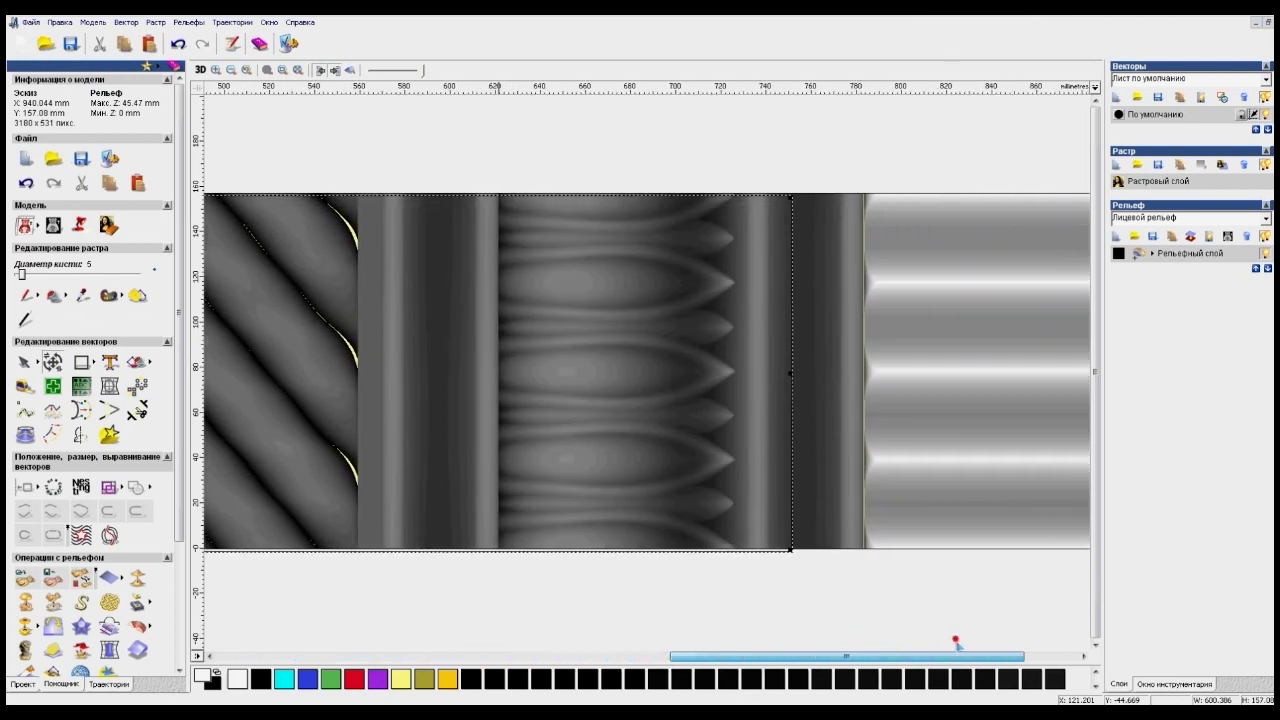
pyautogui.moveTo(777, 373); pyautogui.dragTo(865, 372)
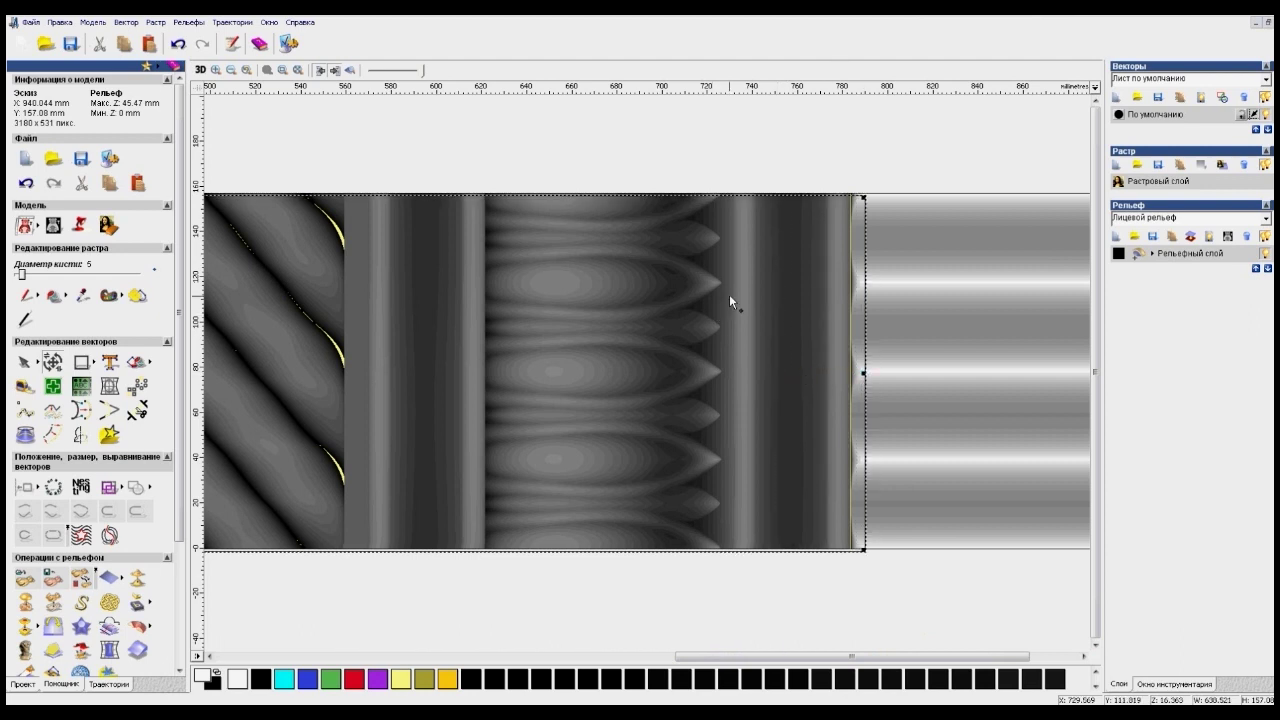
pyautogui.click(24, 361)
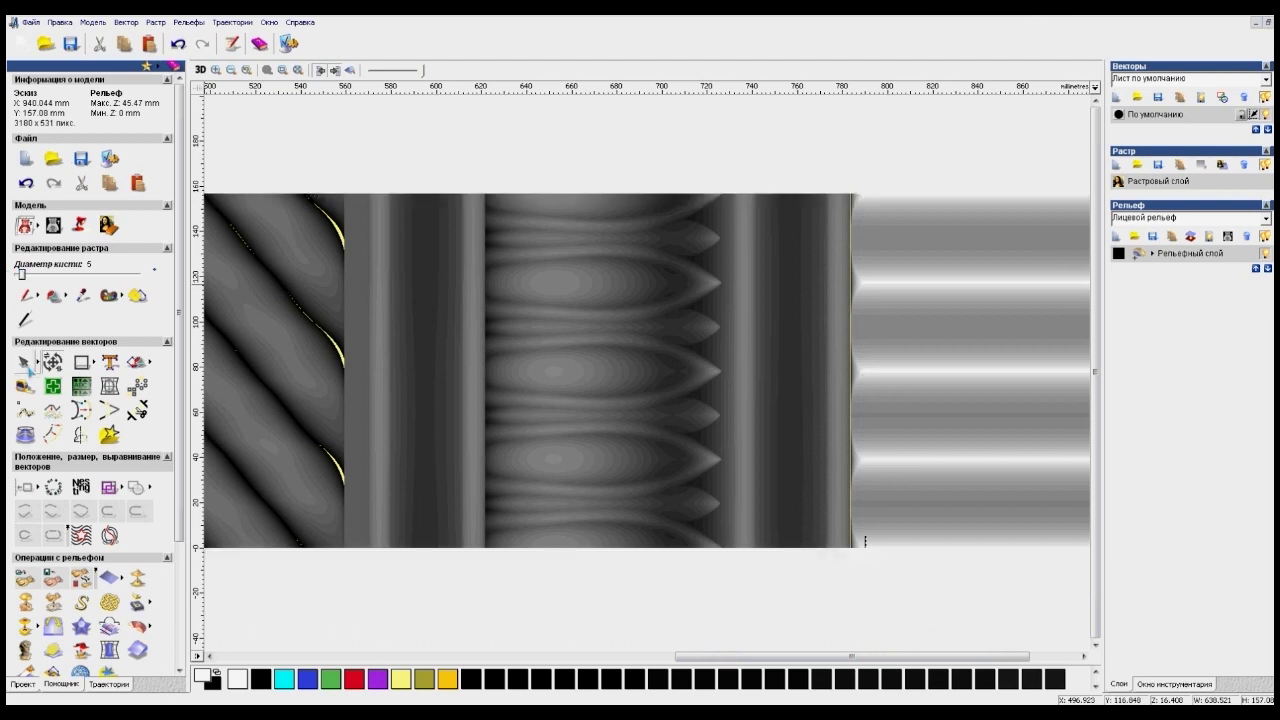
# Nudge the rectangle vertically until its lower edge lies exactly on the relief's lower boundary.
pyautogui.scroll(2, 770, 537)
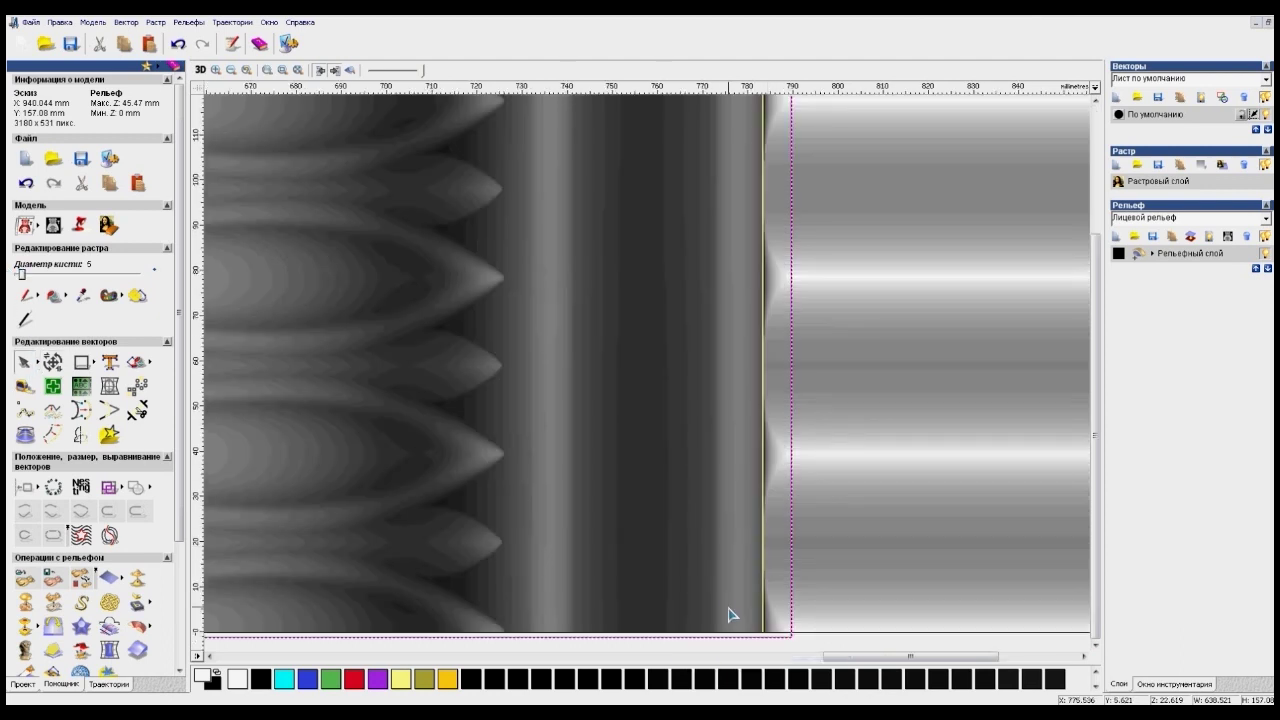
pyautogui.scroll(2, 729, 614)
pyautogui.scroll(2, 729, 614)
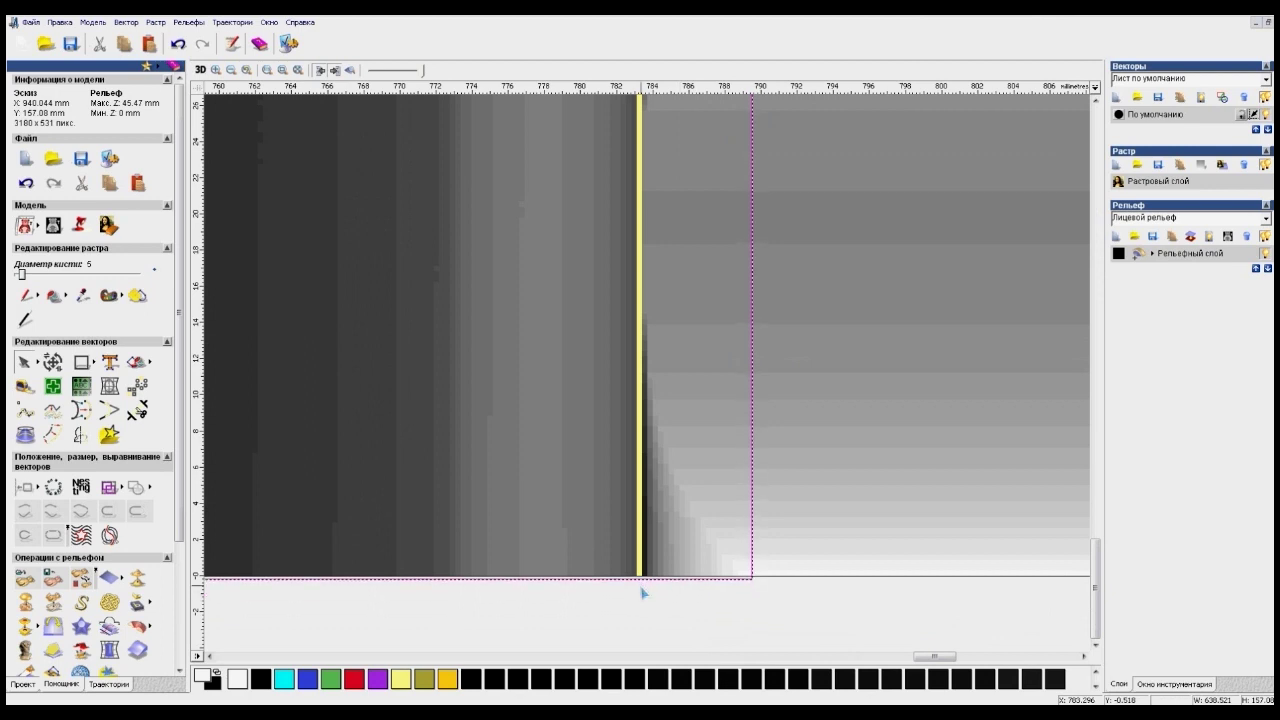
pyautogui.scroll(2, 638, 592)
pyautogui.scroll(4, 638, 592)
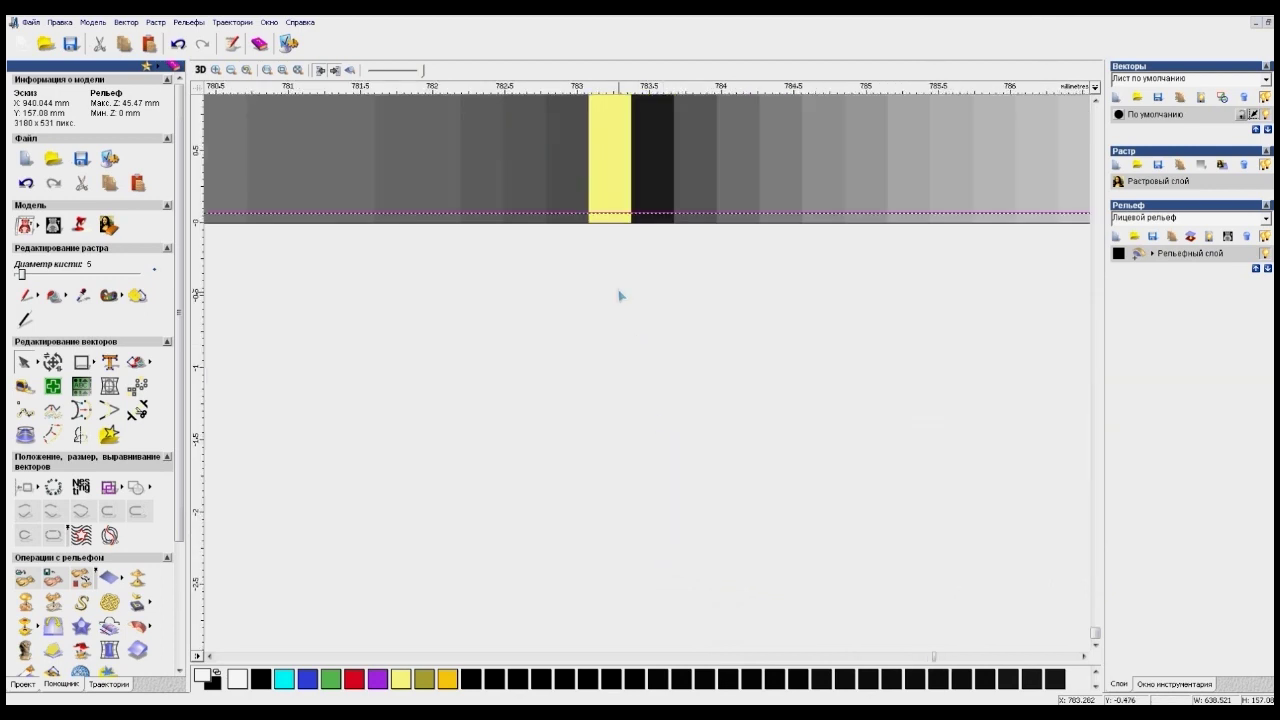
pyautogui.scroll(2, 615, 233)
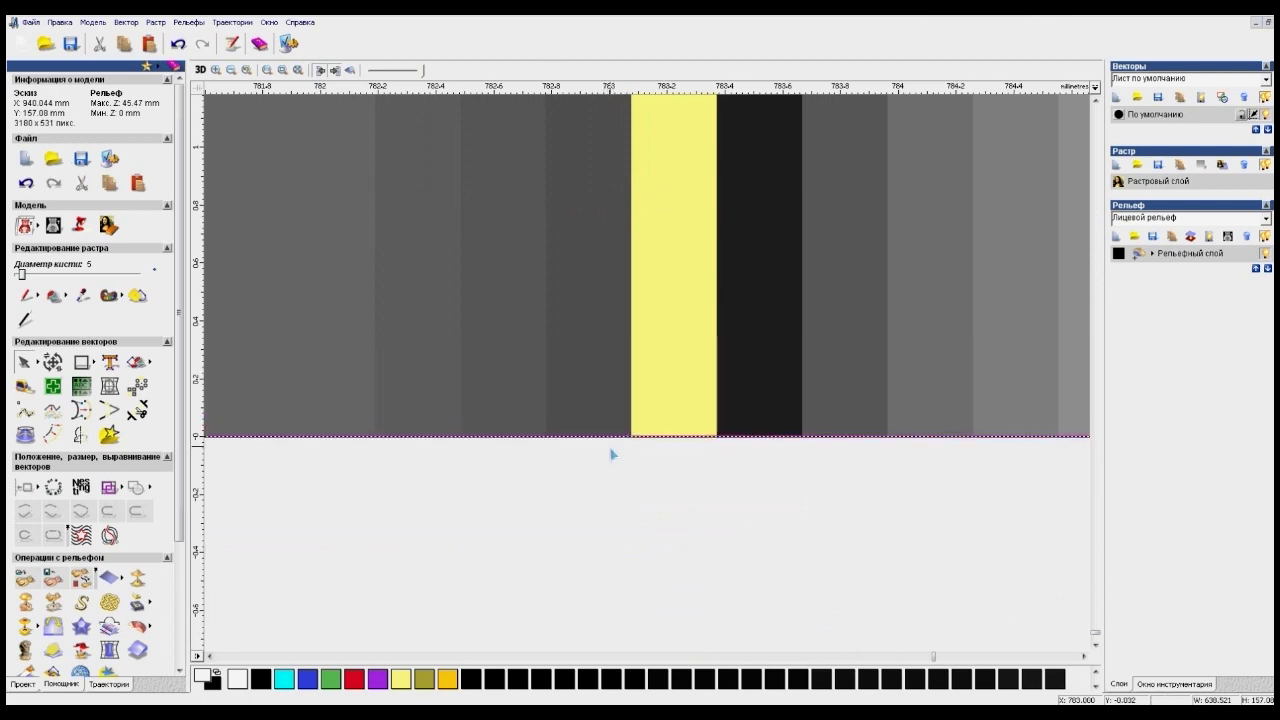
pyautogui.scroll(1, 612, 450)
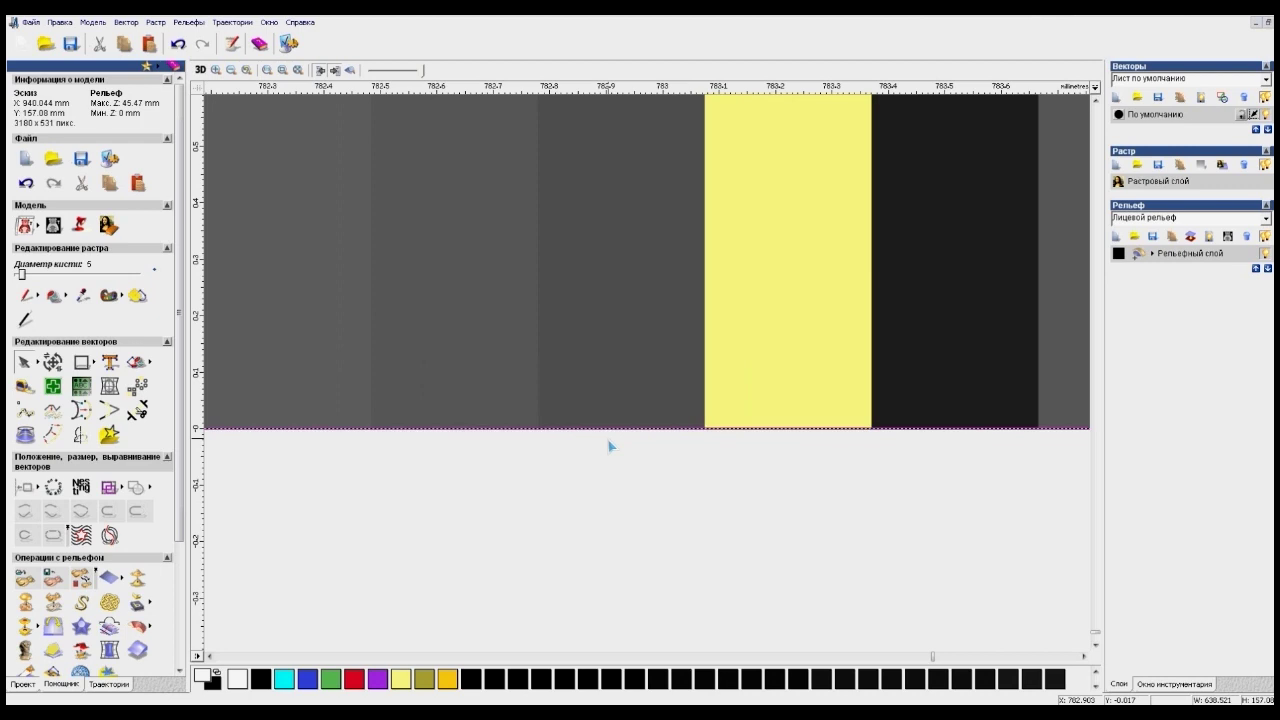
pyautogui.scroll(-1, 609, 446)
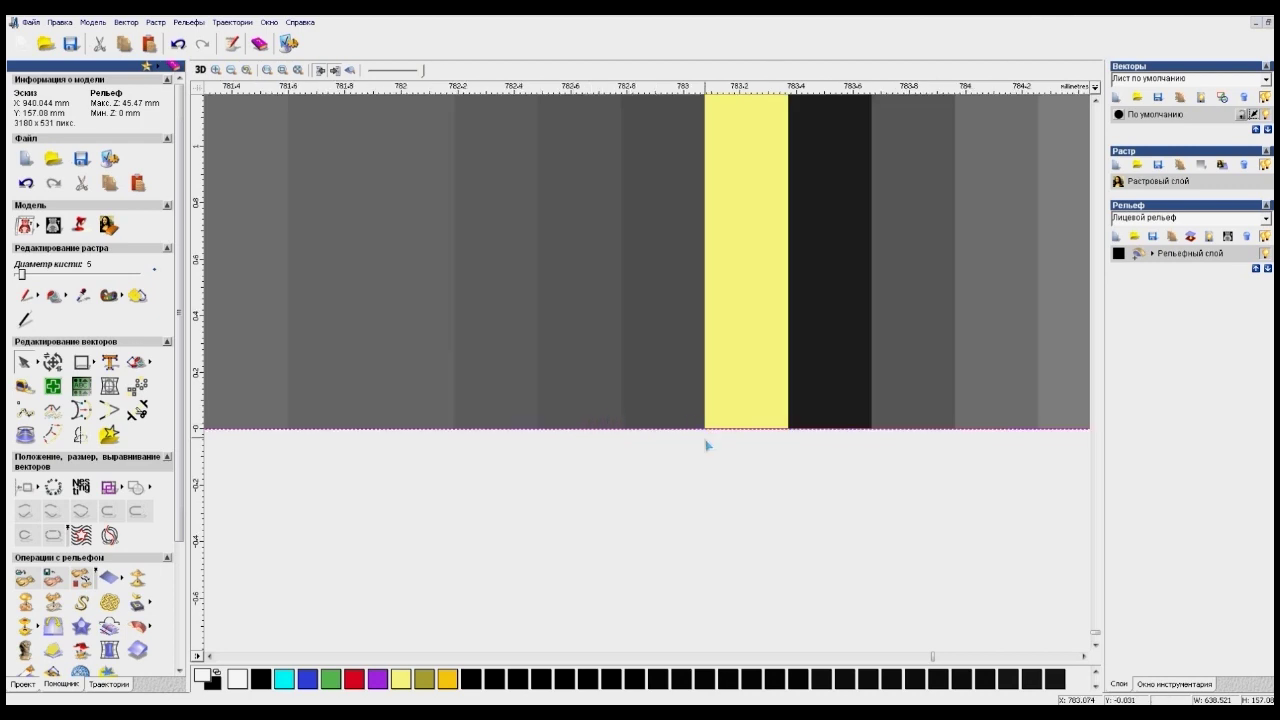
pyautogui.scroll(-4, 706, 445)
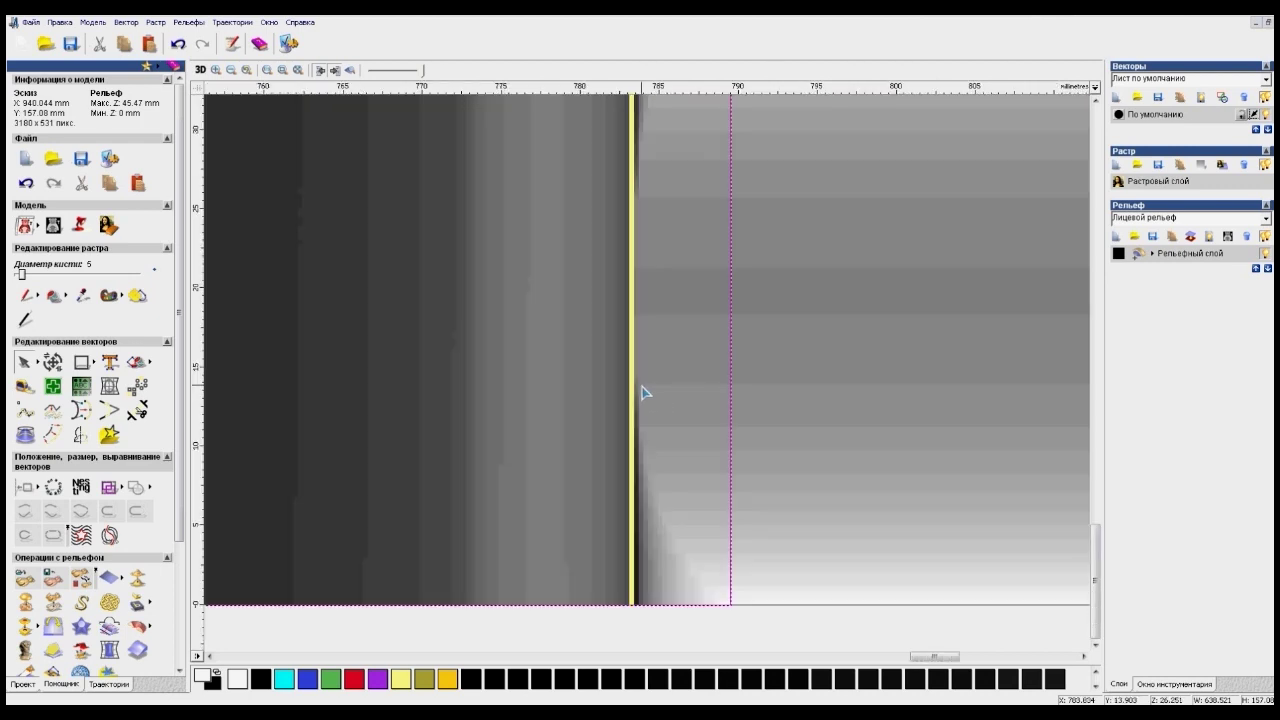
# Check the rectangle's upper edge against the relief's upper boundary and deselect the rectangle.
pyautogui.scroll(-2, 640, 229)
pyautogui.scroll(-1, 645, 197)
pyautogui.scroll(1, 670, 170)
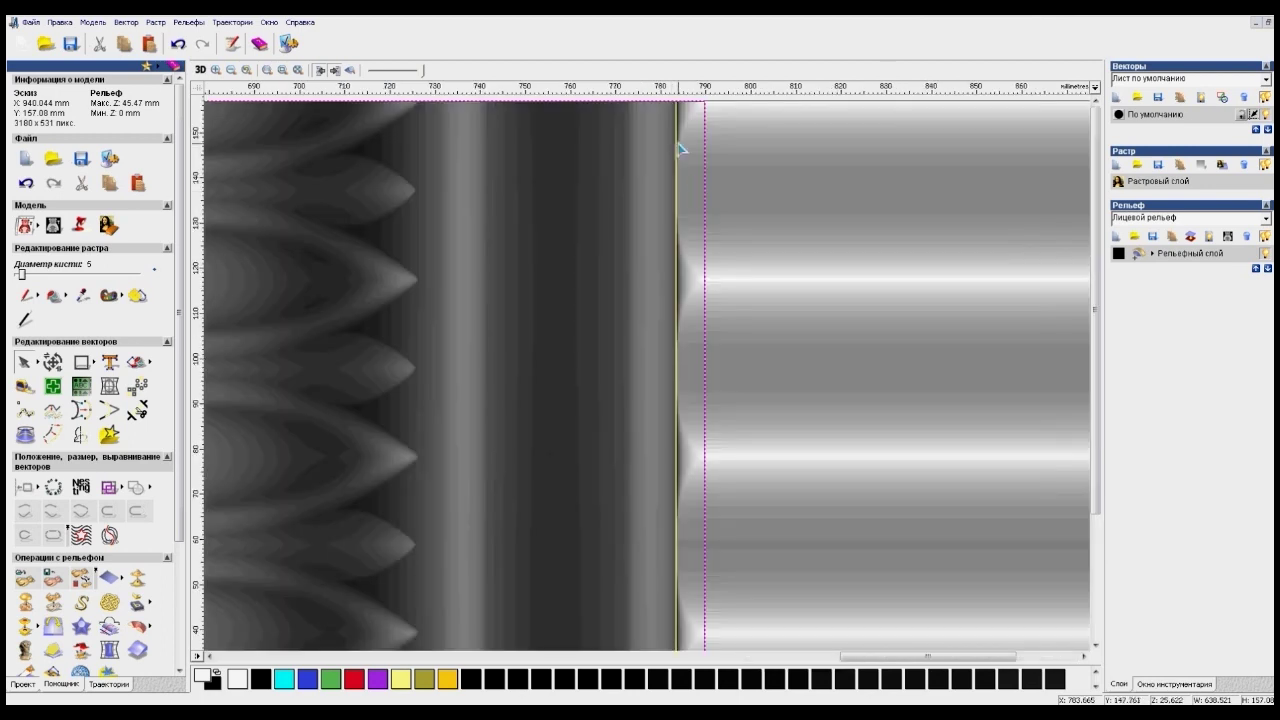
pyautogui.scroll(6, 678, 148)
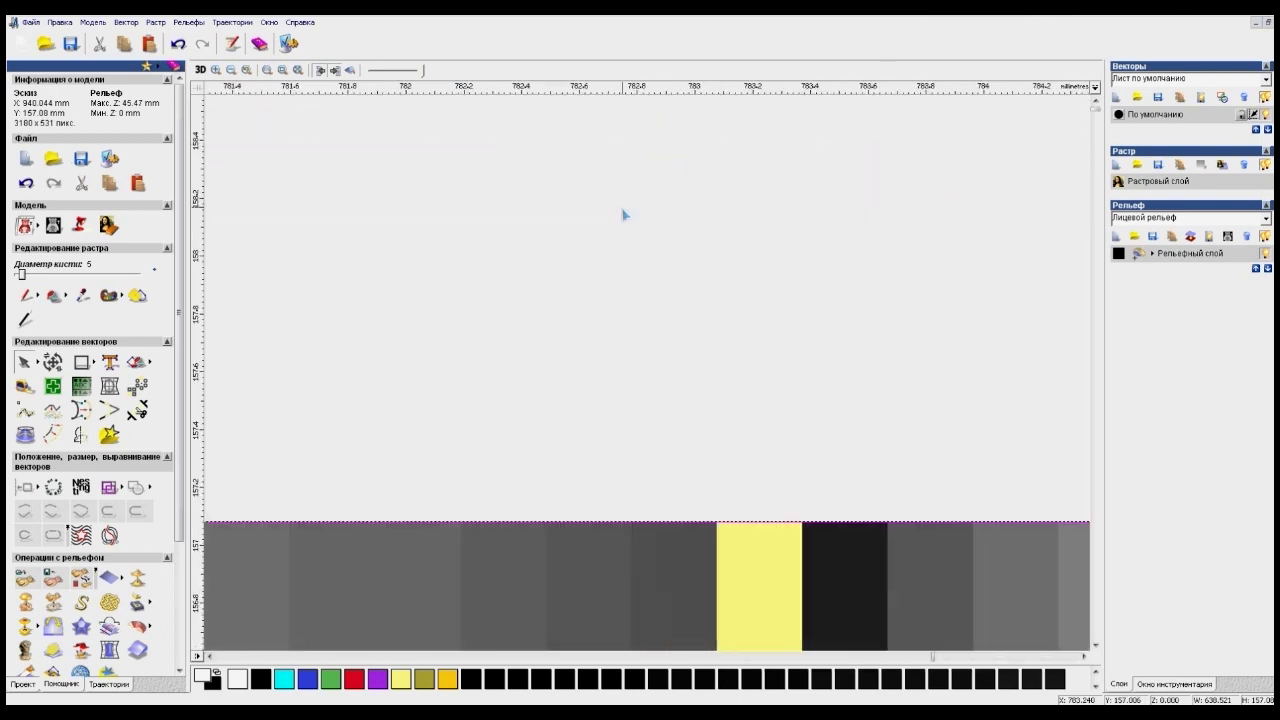
pyautogui.scroll(1, 640, 530)
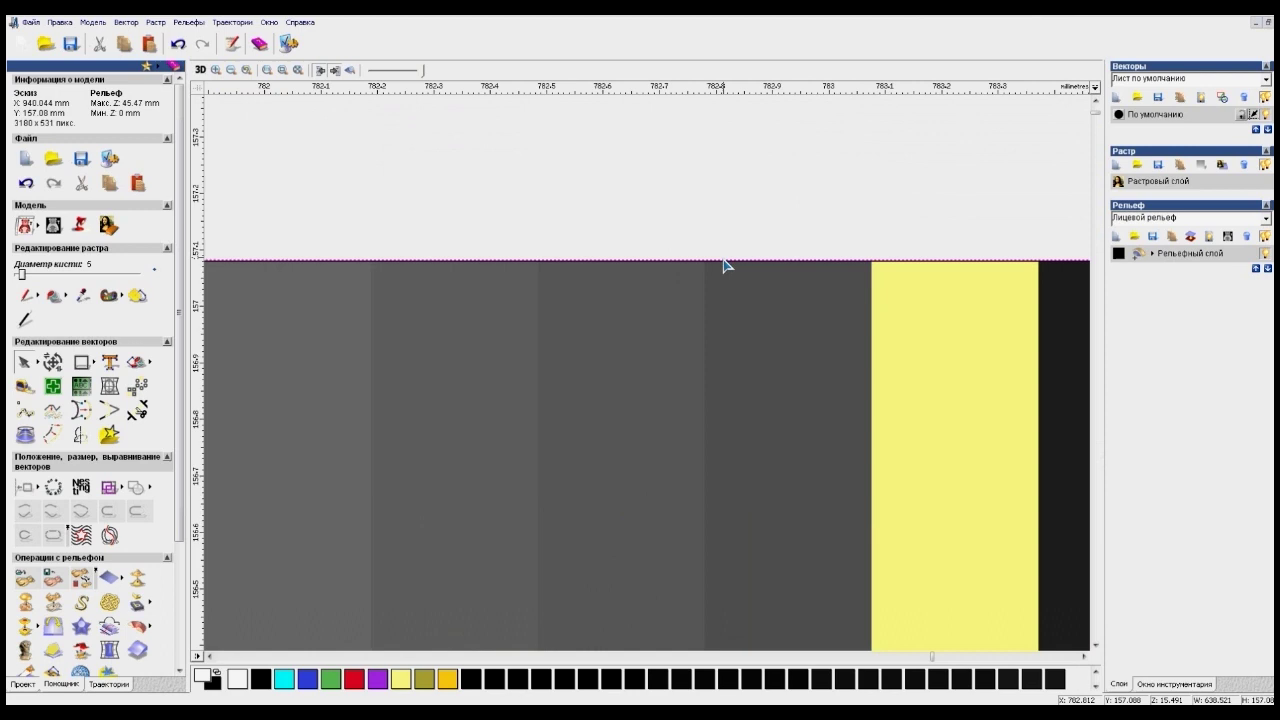
pyautogui.scroll(-8, 700, 280)
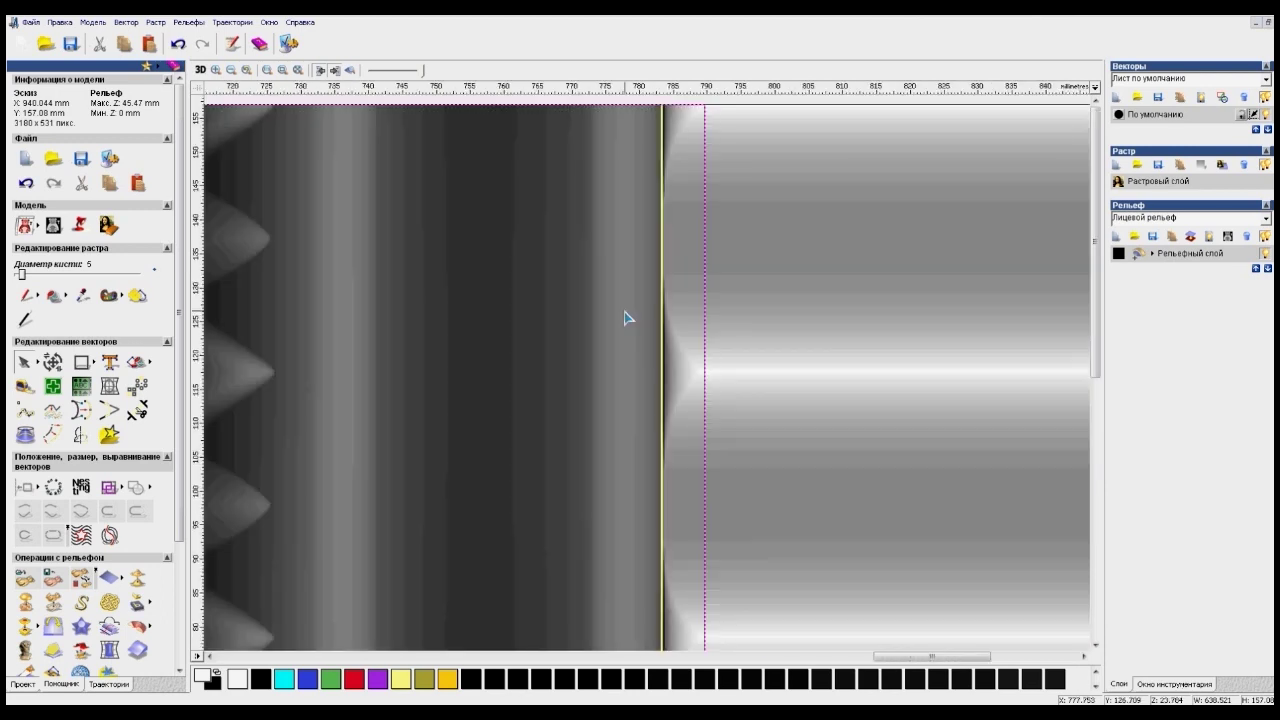
pyautogui.scroll(-4, 451, 320)
pyautogui.scroll(5, 470, 360)
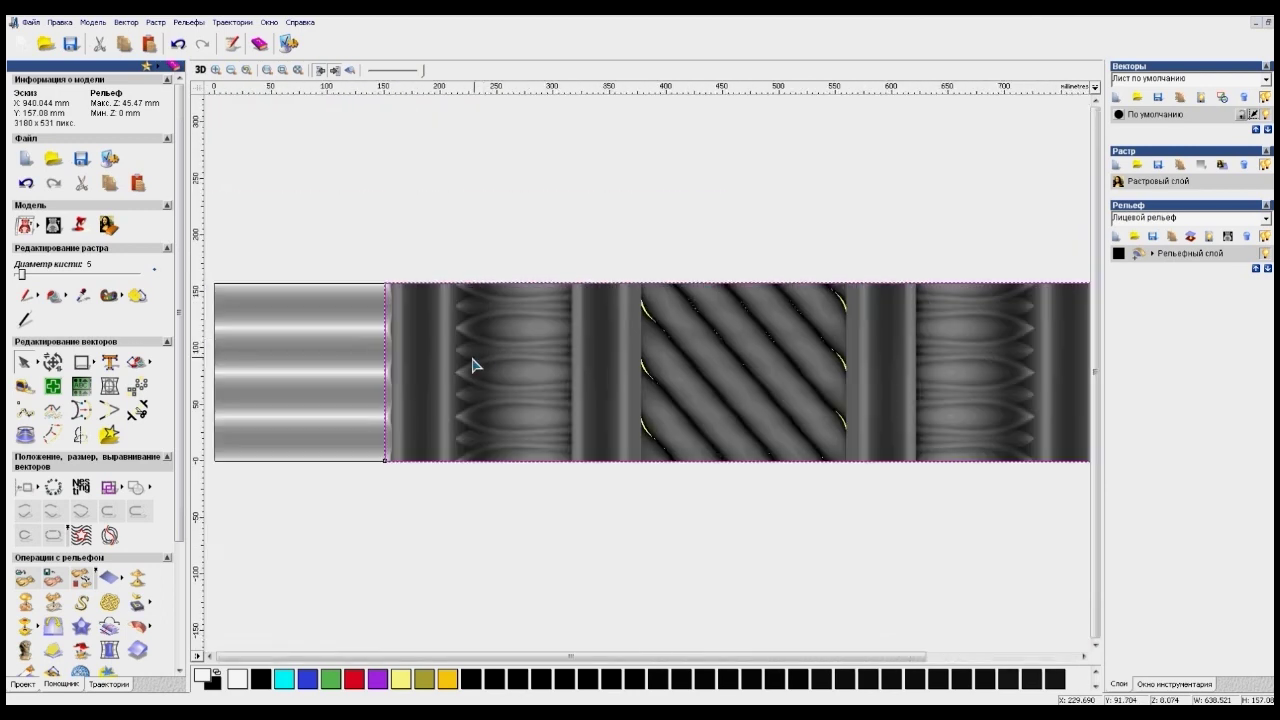
pyautogui.click(584, 344)
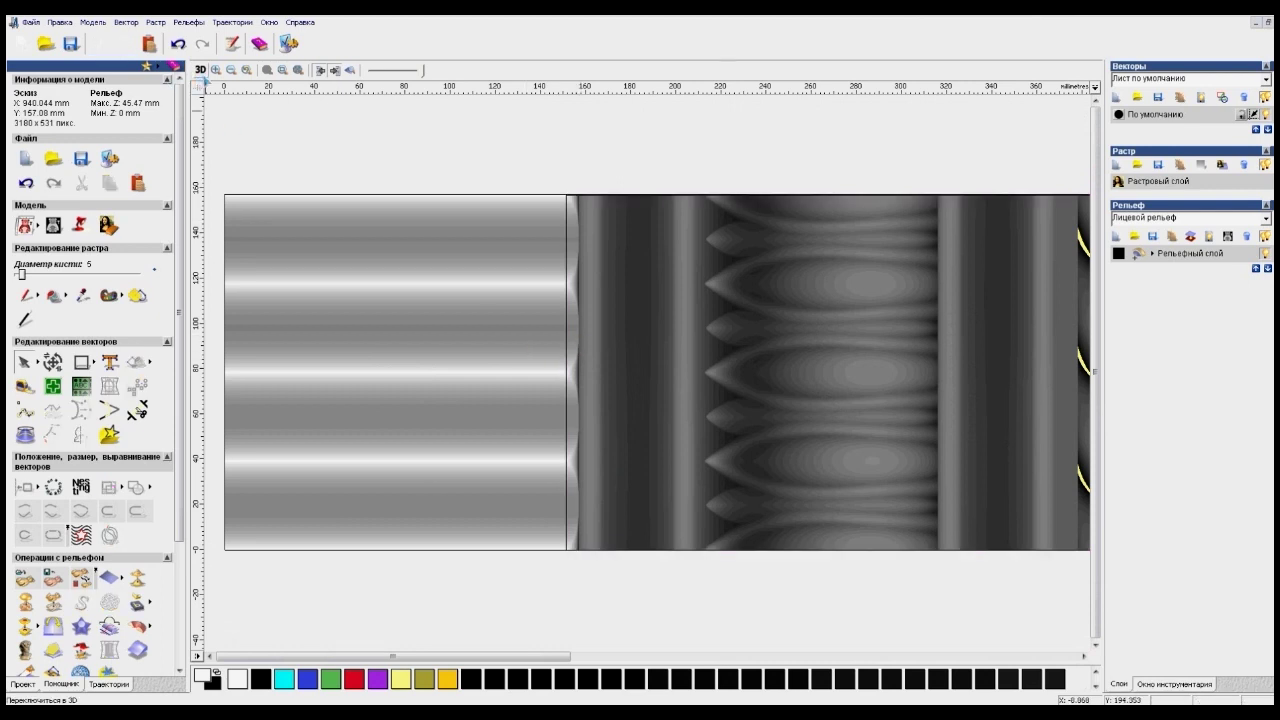
# Show the relief in 3D and examine the transition from the fluted end to the carved part from the side.
pyautogui.click(200, 72)
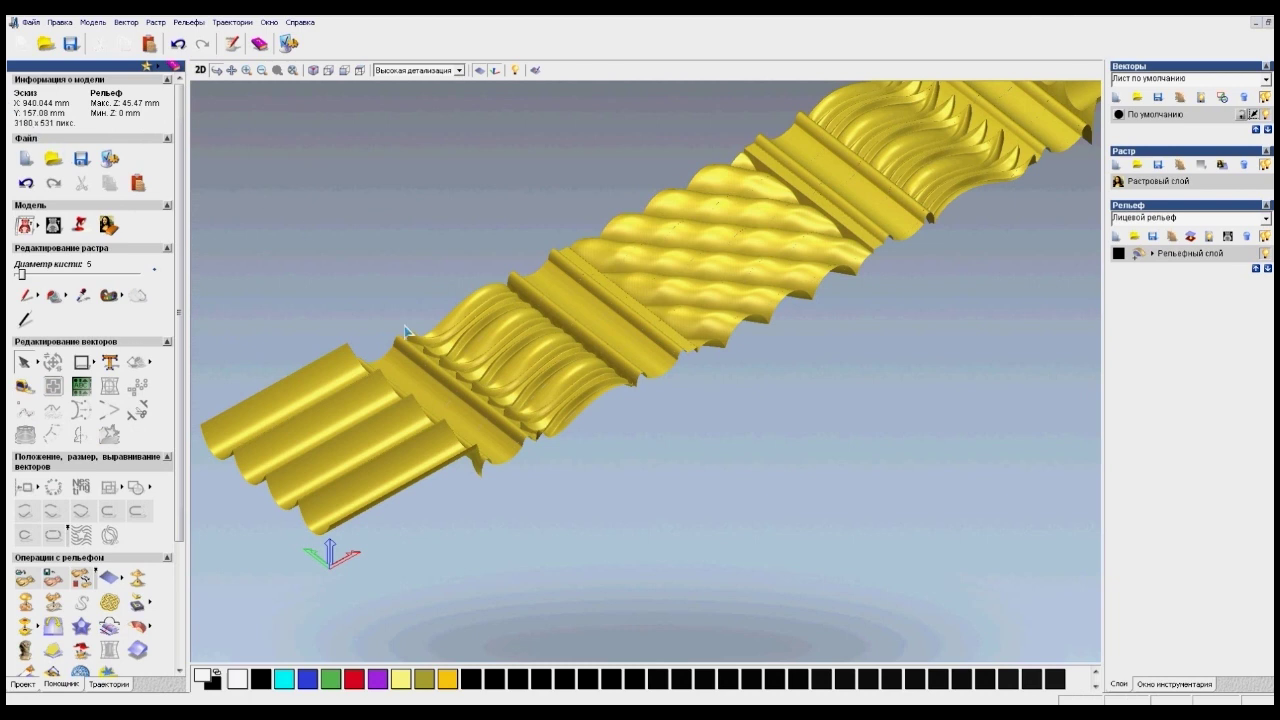
pyautogui.moveTo(645, 370); pyautogui.dragTo(722, 352)
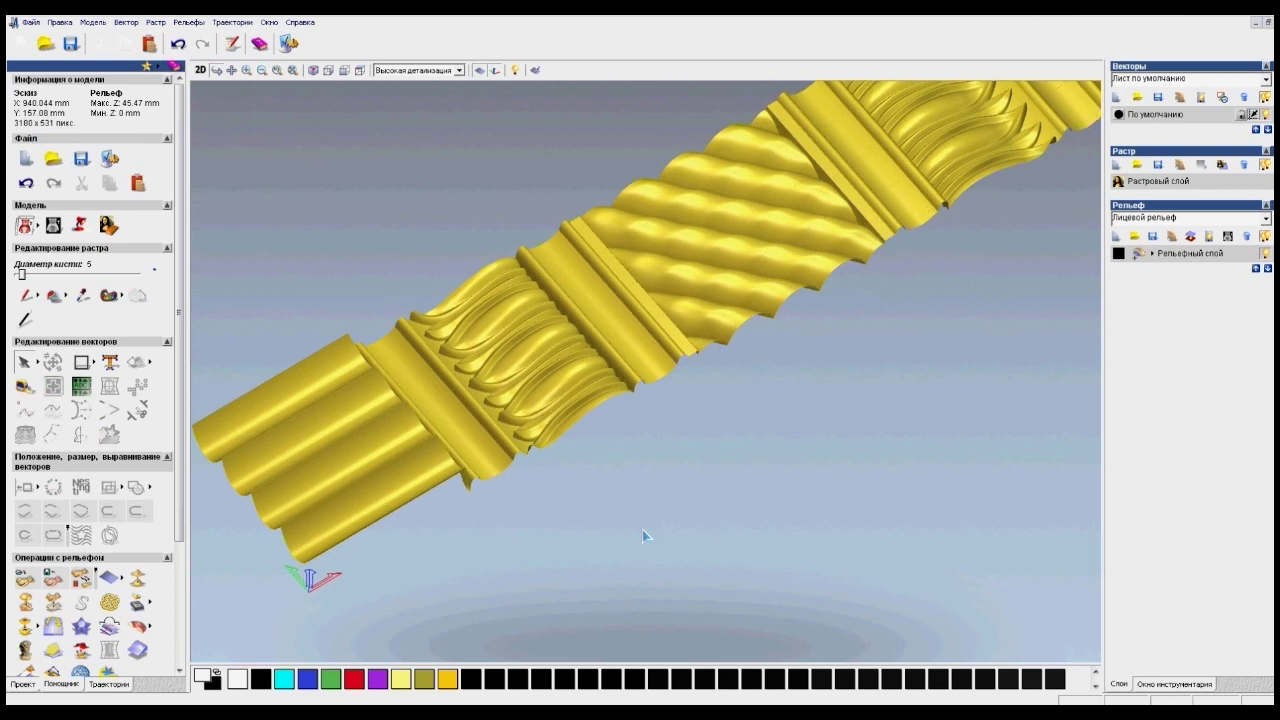
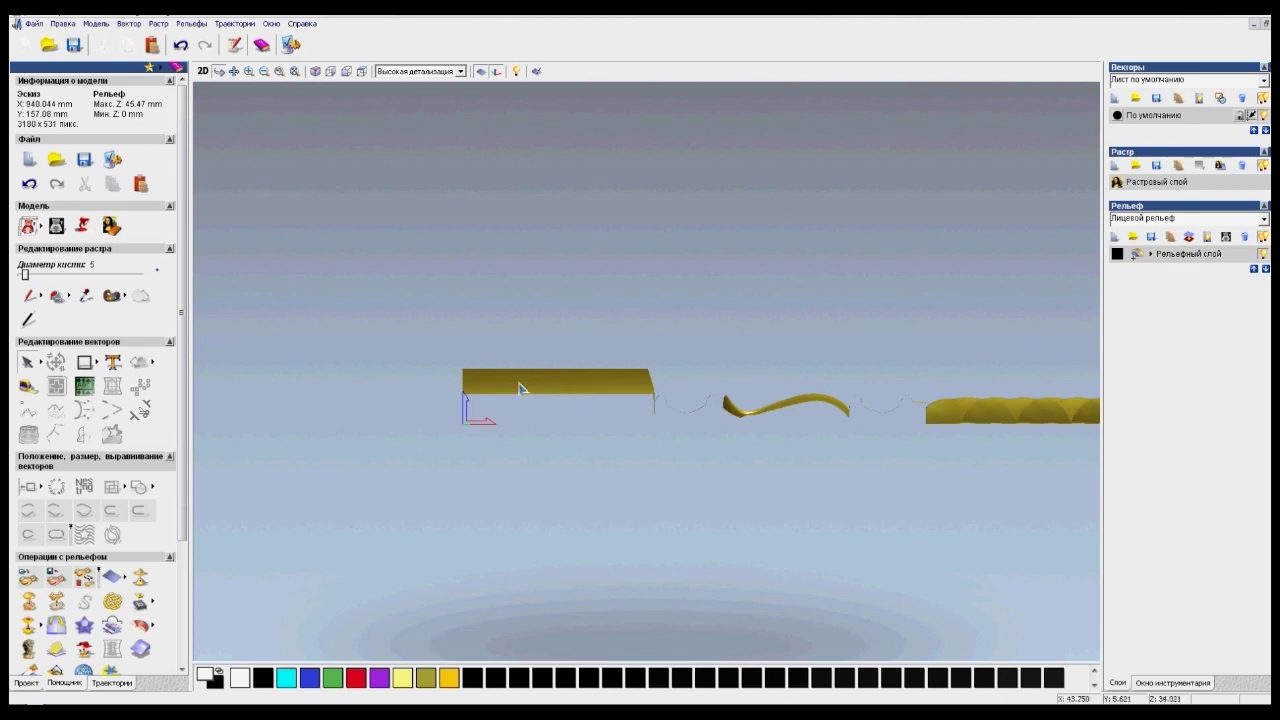
pyautogui.scroll(2, 778, 417)
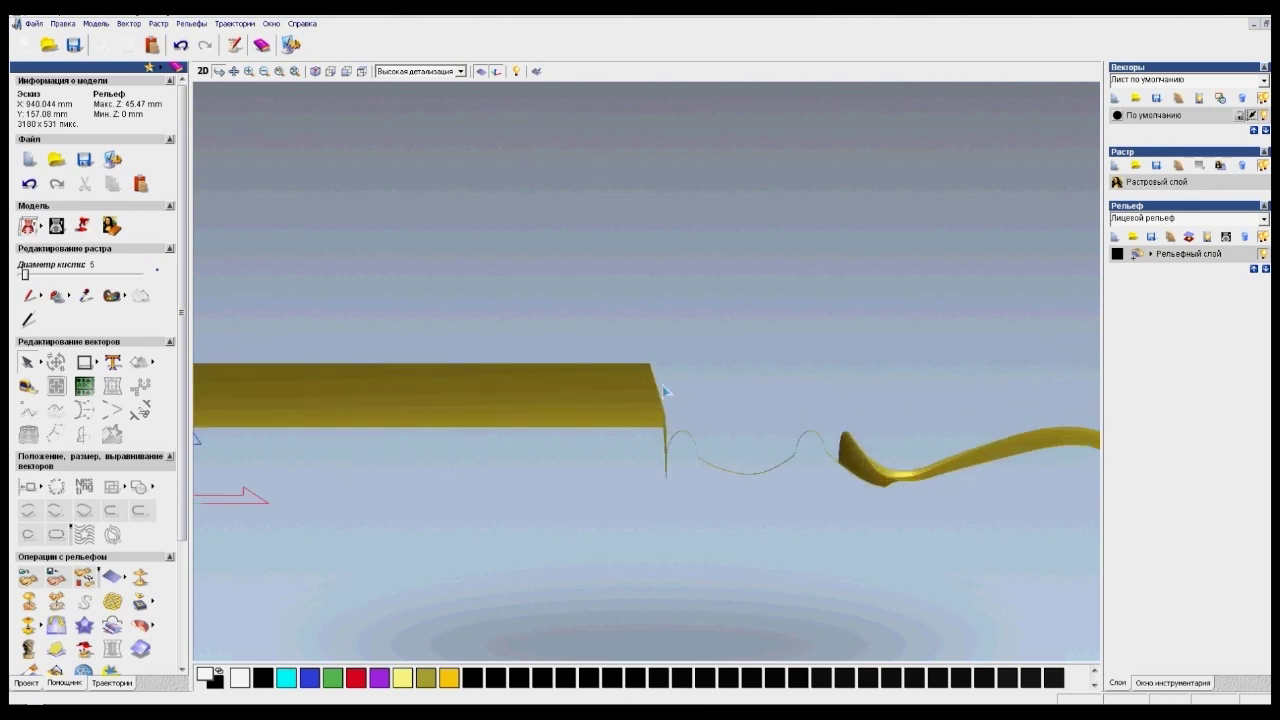
# Examine the steep edges and carved sections along the relief from the side and at an oblique angle.
pyautogui.moveTo(709, 363); pyautogui.dragTo(489, 303, button='middle')
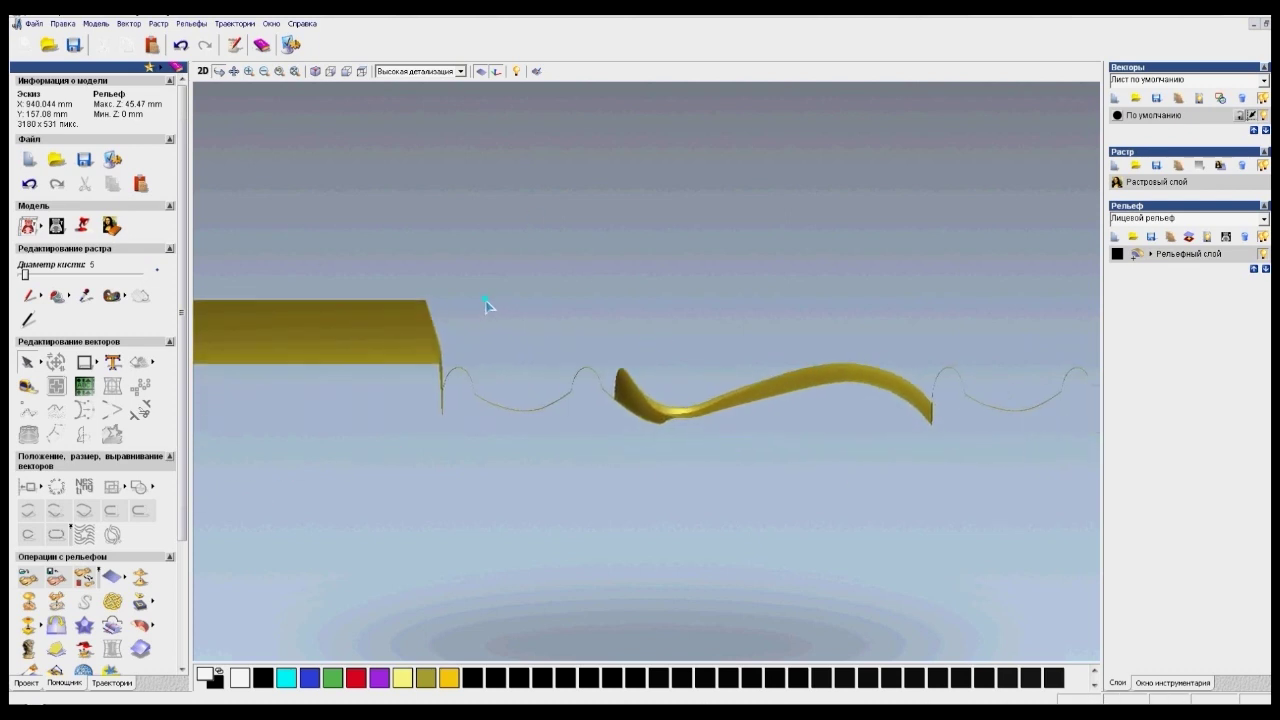
pyautogui.scroll(-2, 541, 352)
pyautogui.scroll(-1, 541, 352)
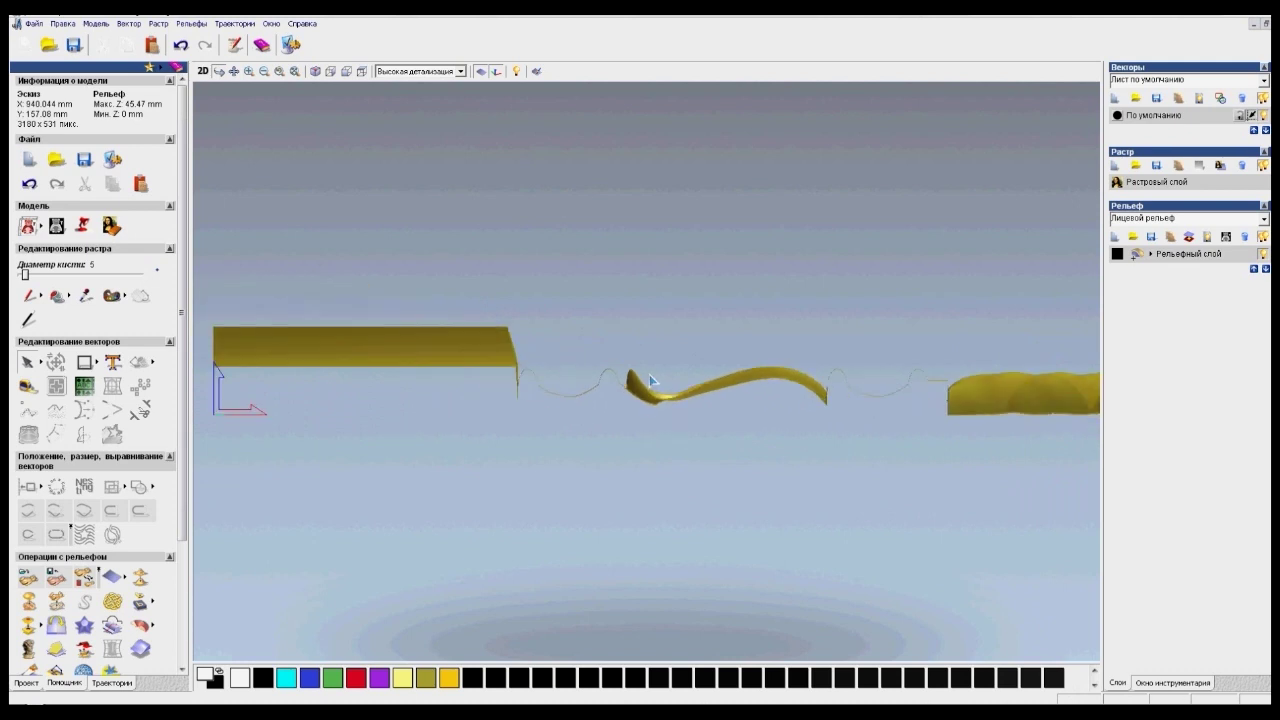
pyautogui.moveTo(997, 403); pyautogui.dragTo(905, 401, button='middle')
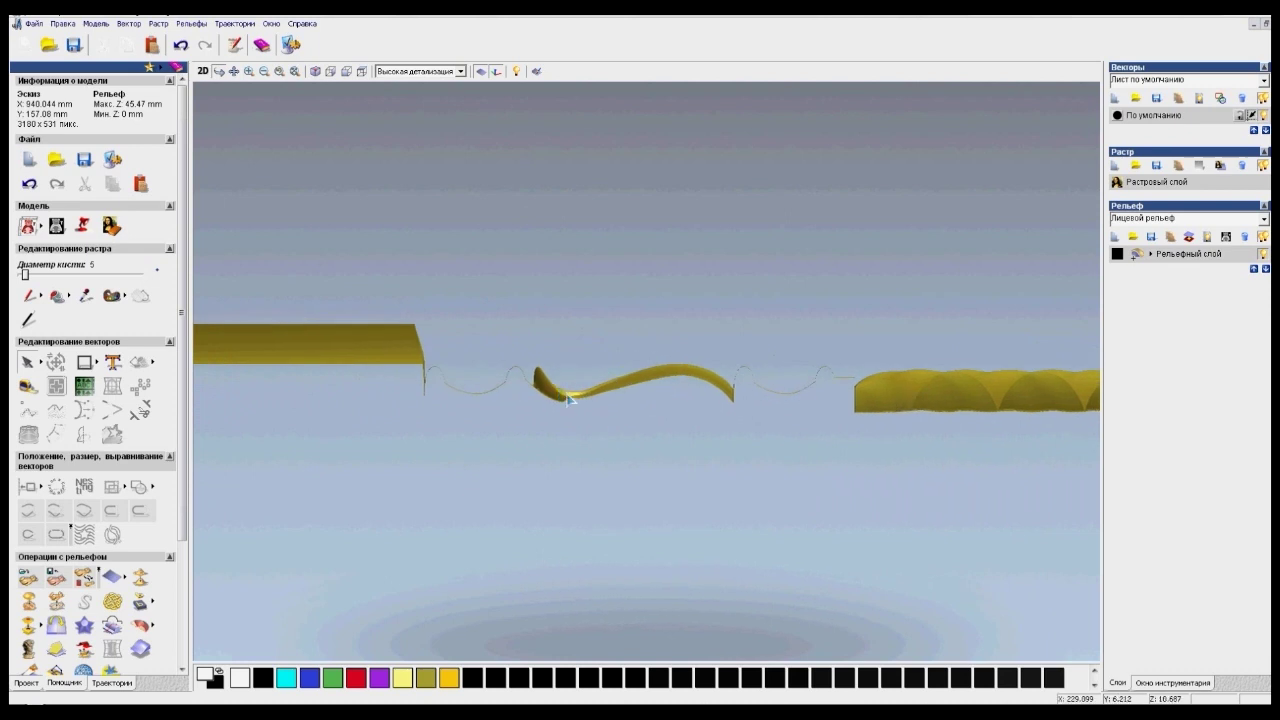
pyautogui.scroll(1, 490, 365)
pyautogui.scroll(1, 494, 366)
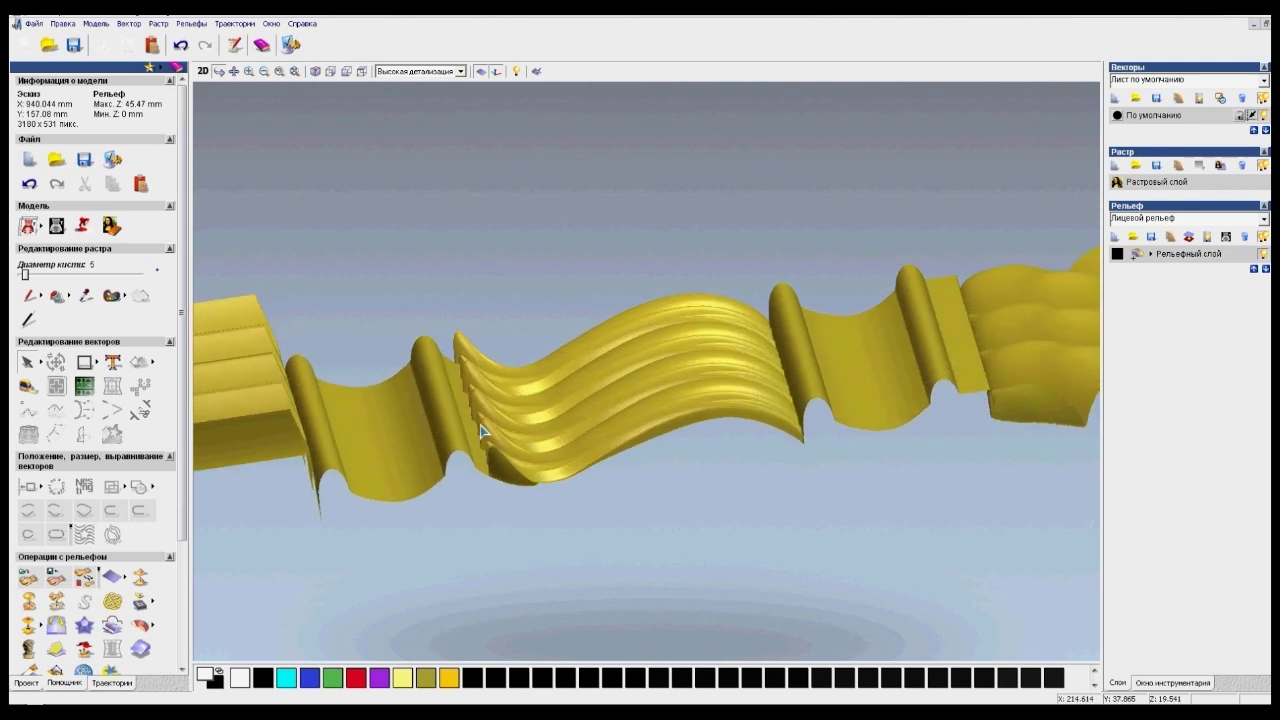
pyautogui.moveTo(476, 447); pyautogui.dragTo(609, 486)
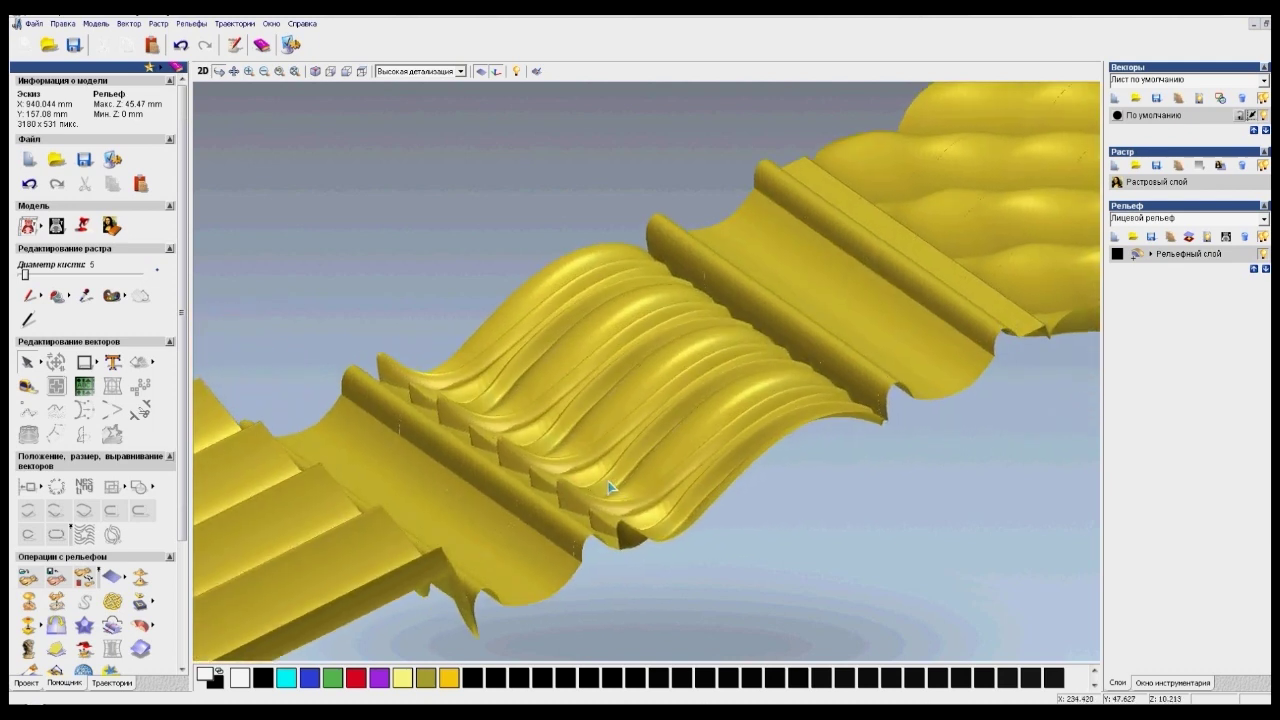
pyautogui.scroll(-3, 604, 482)
pyautogui.scroll(-1, 602, 475)
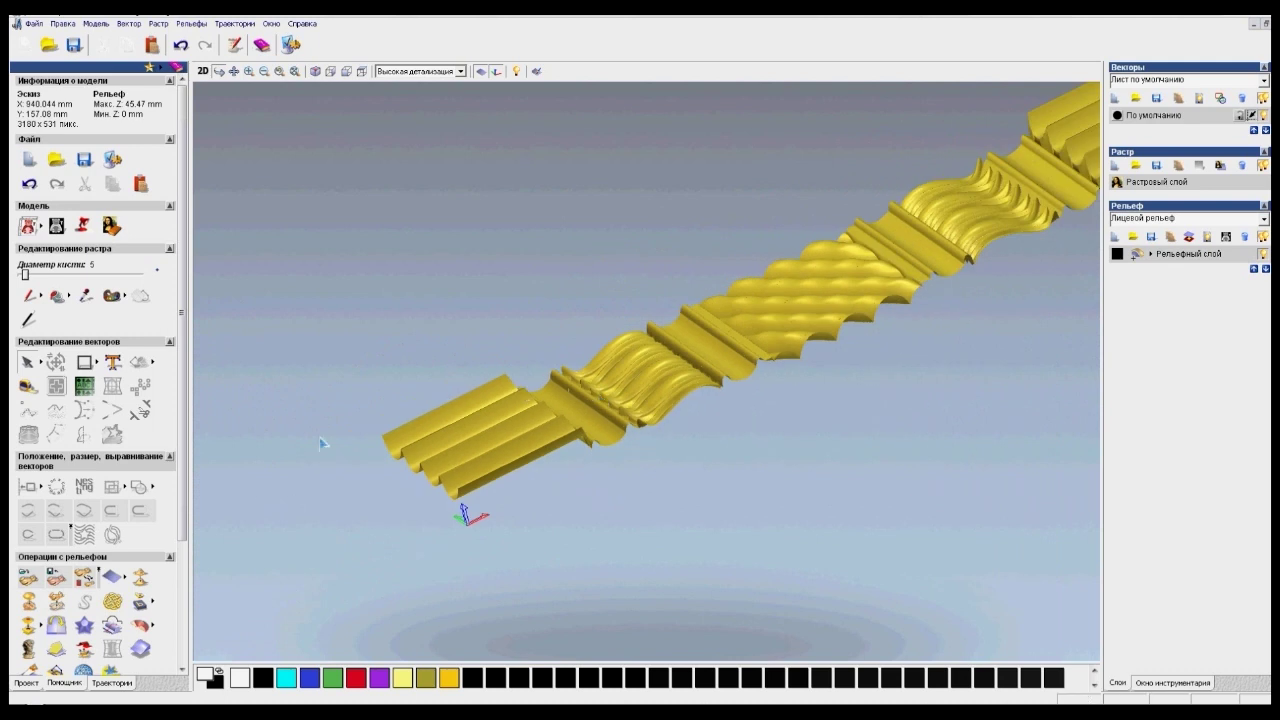
# Start a Z roughing toolpath and limit its machining area to the rectangle around the carved part.
pyautogui.click(122, 686)
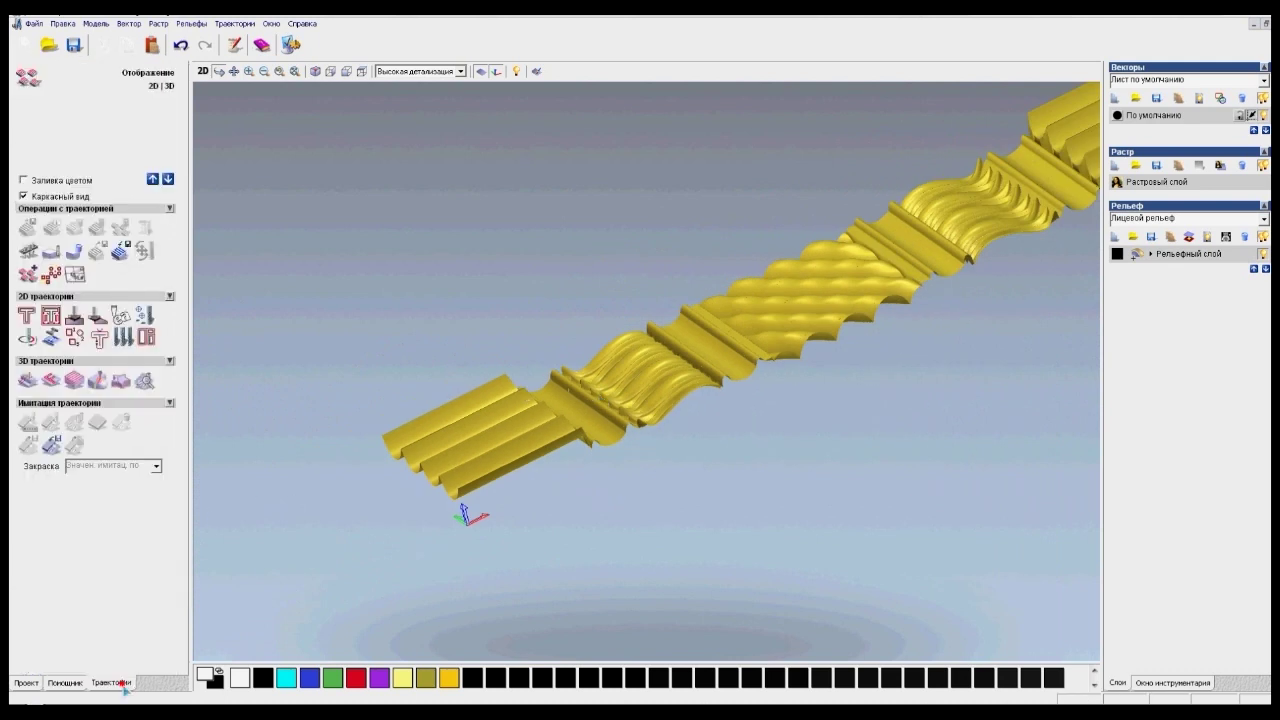
pyautogui.click(74, 380)
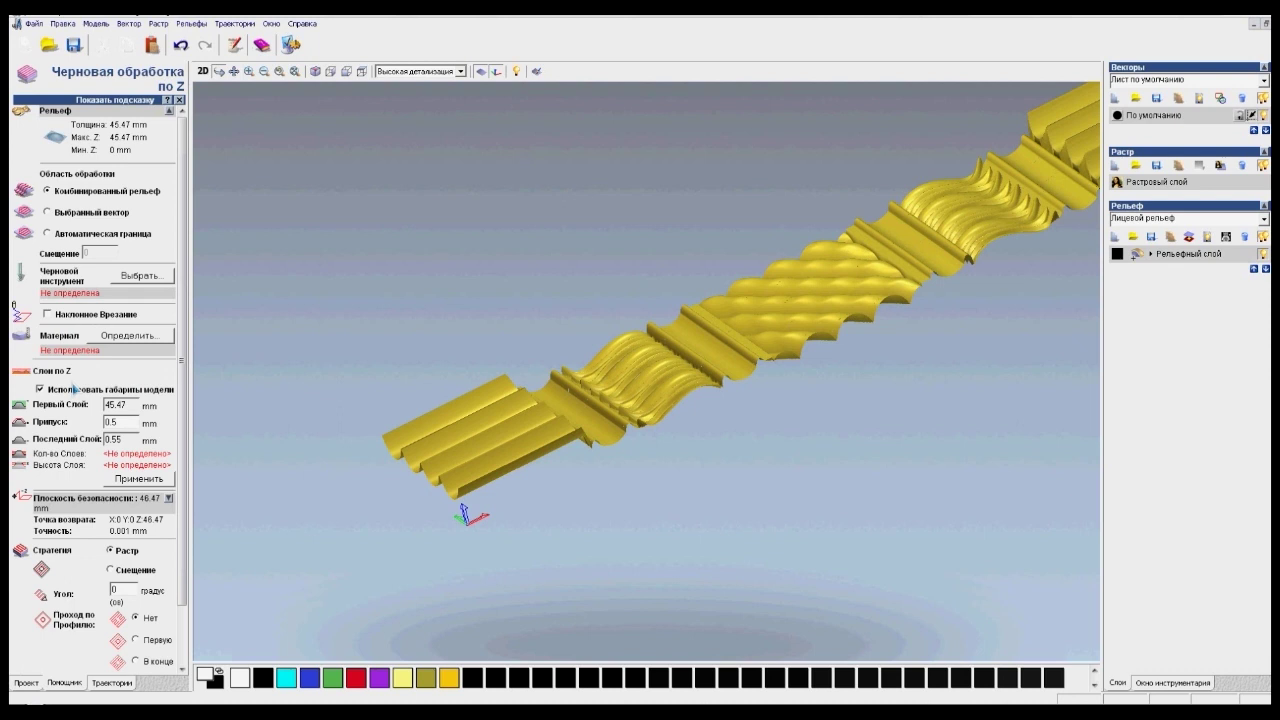
pyautogui.click(203, 72)
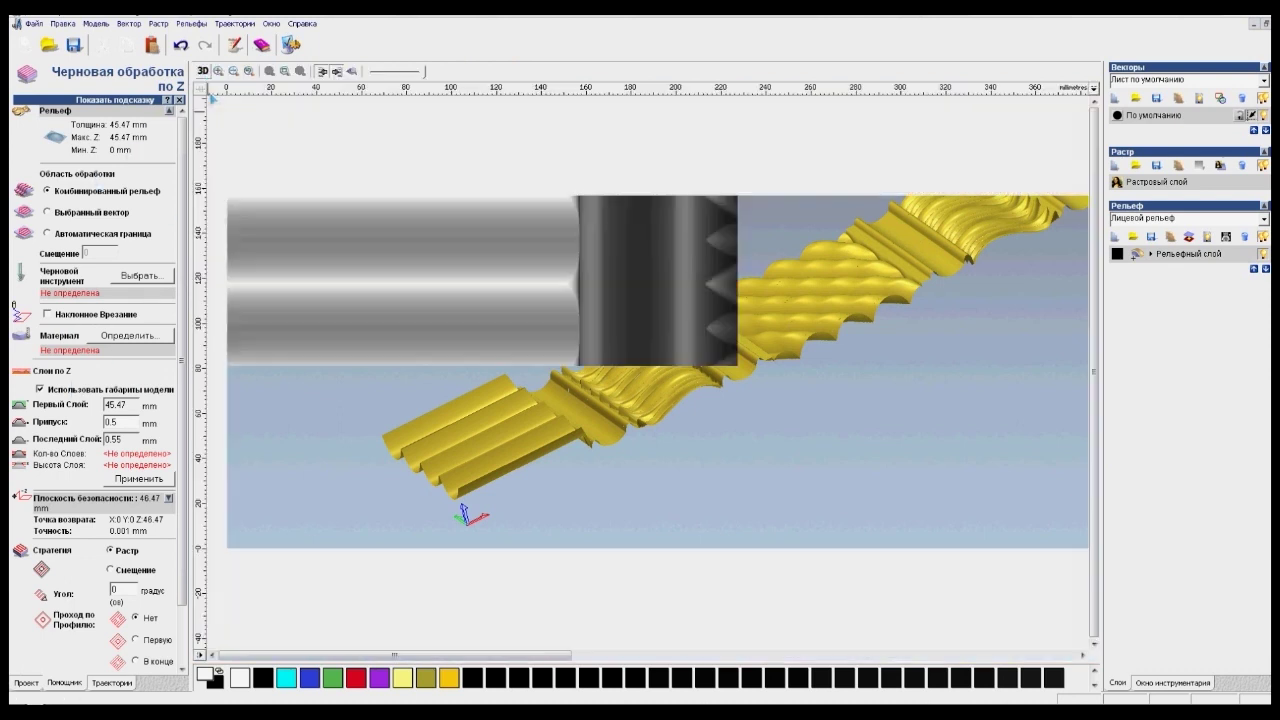
pyautogui.click(572, 327)
pyautogui.scroll(-2, 572, 327)
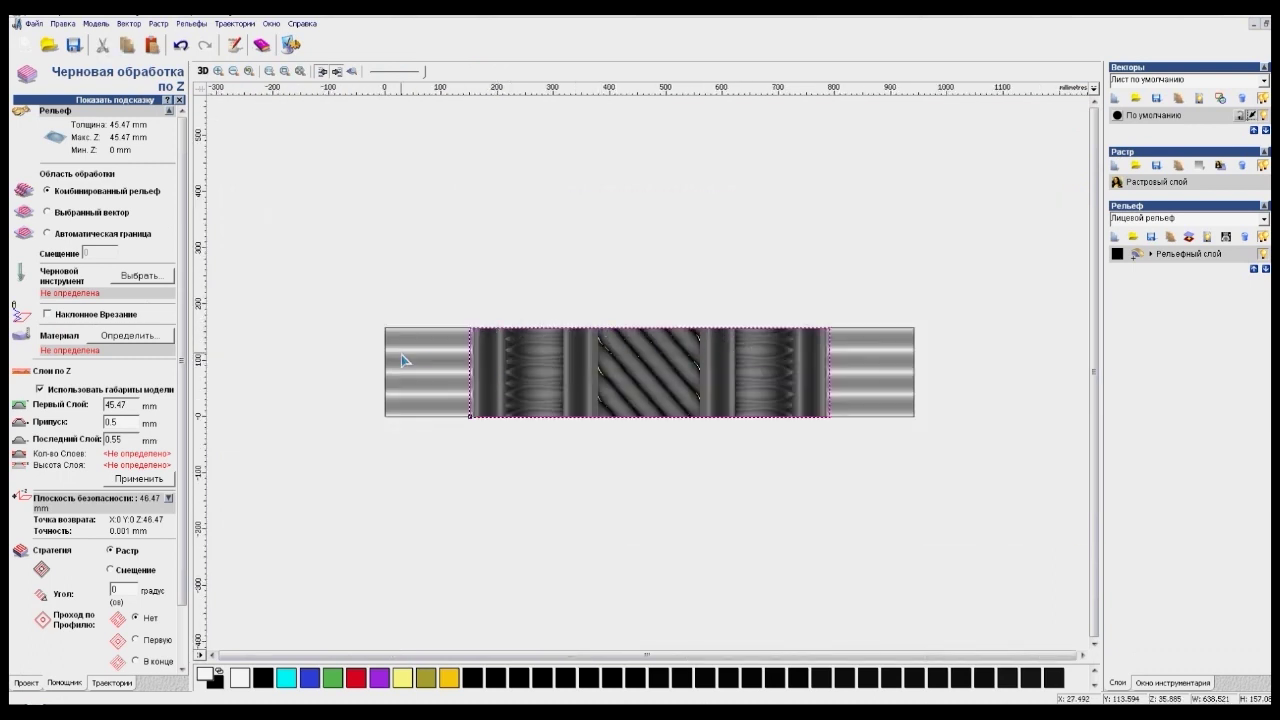
pyautogui.scroll(1, 434, 357)
pyautogui.scroll(1, 392, 350)
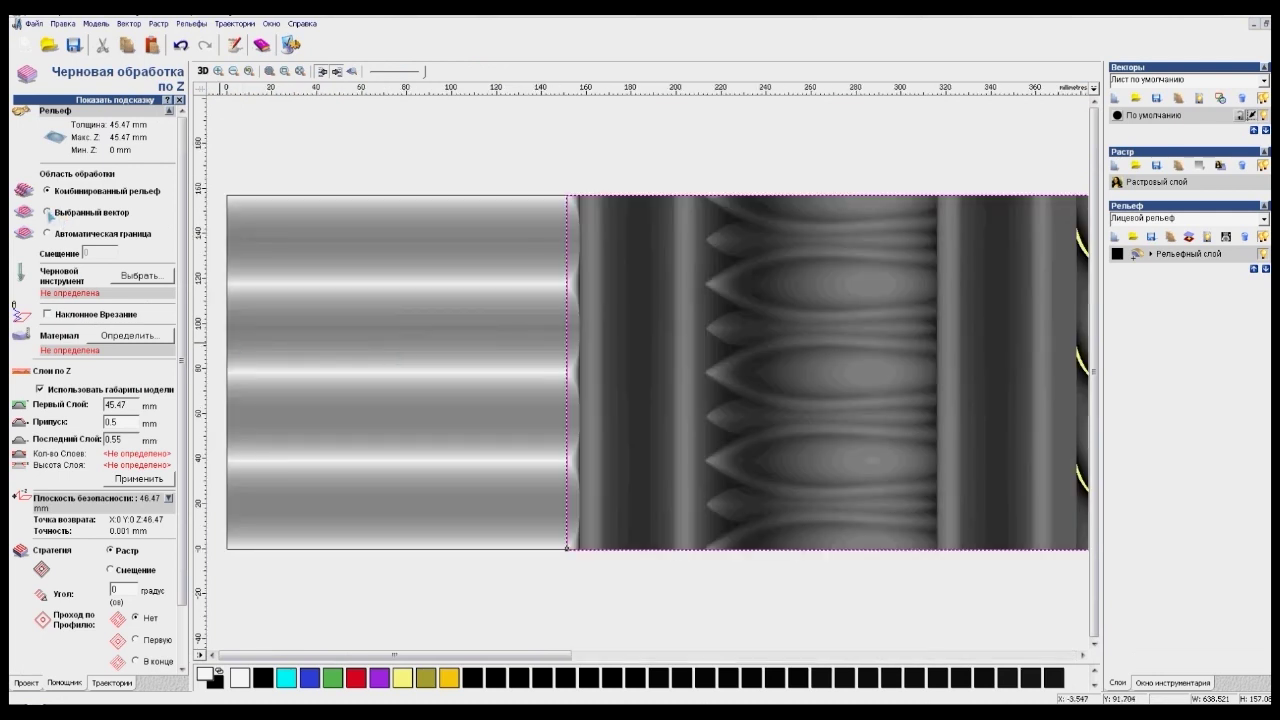
pyautogui.click(46, 212)
# Choose the straight groove cutter Пазовая прямая 8xD22 as the roughing tool.
pyautogui.click(136, 279)
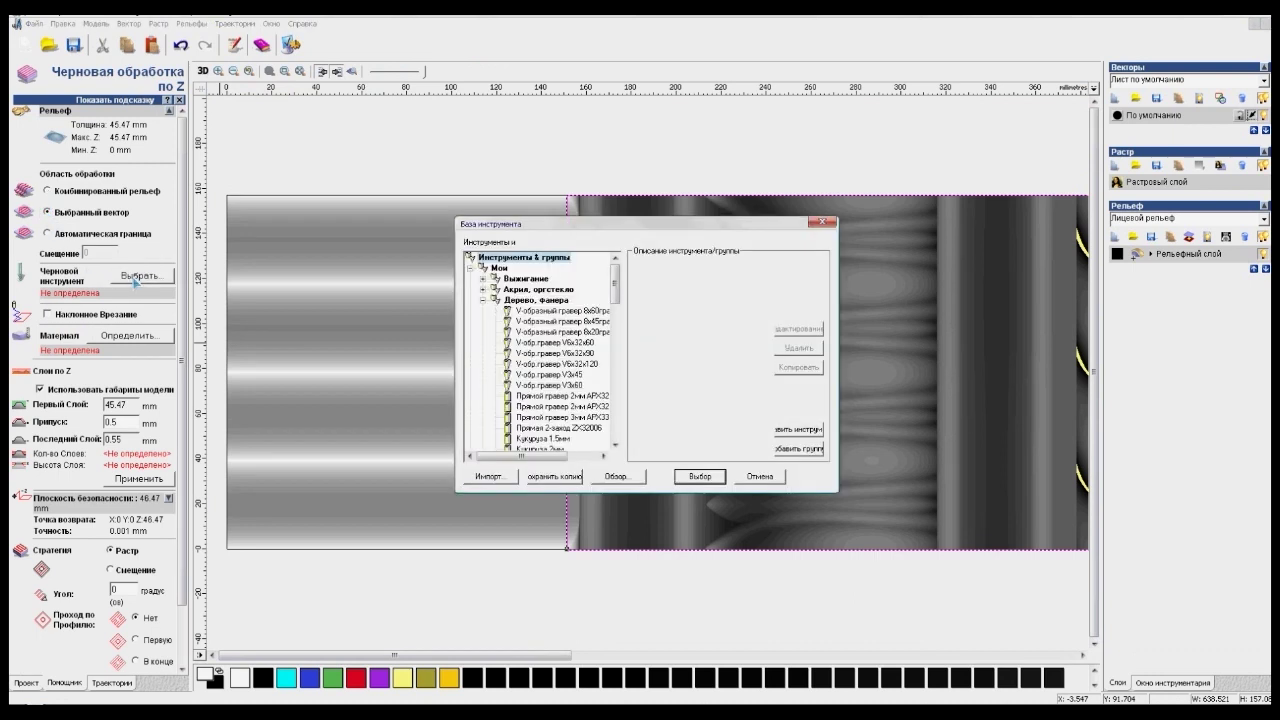
pyautogui.moveTo(615, 278); pyautogui.dragTo(619, 378)
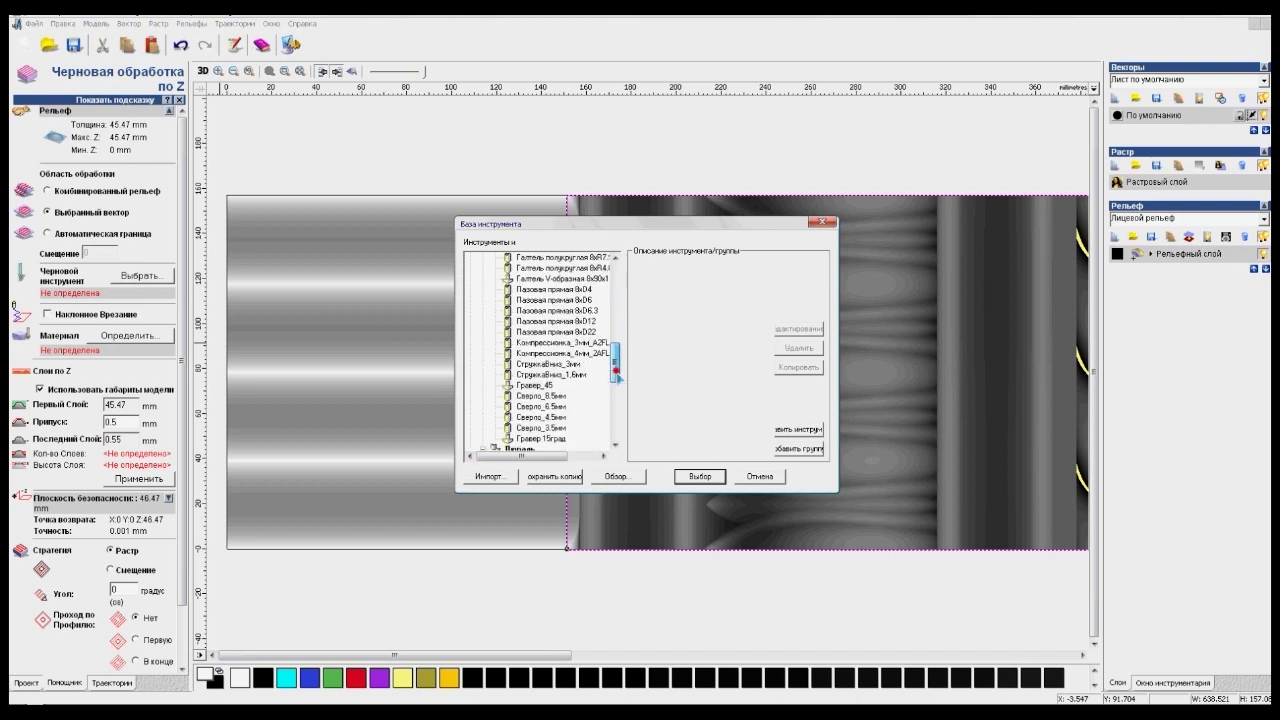
pyautogui.click(556, 332)
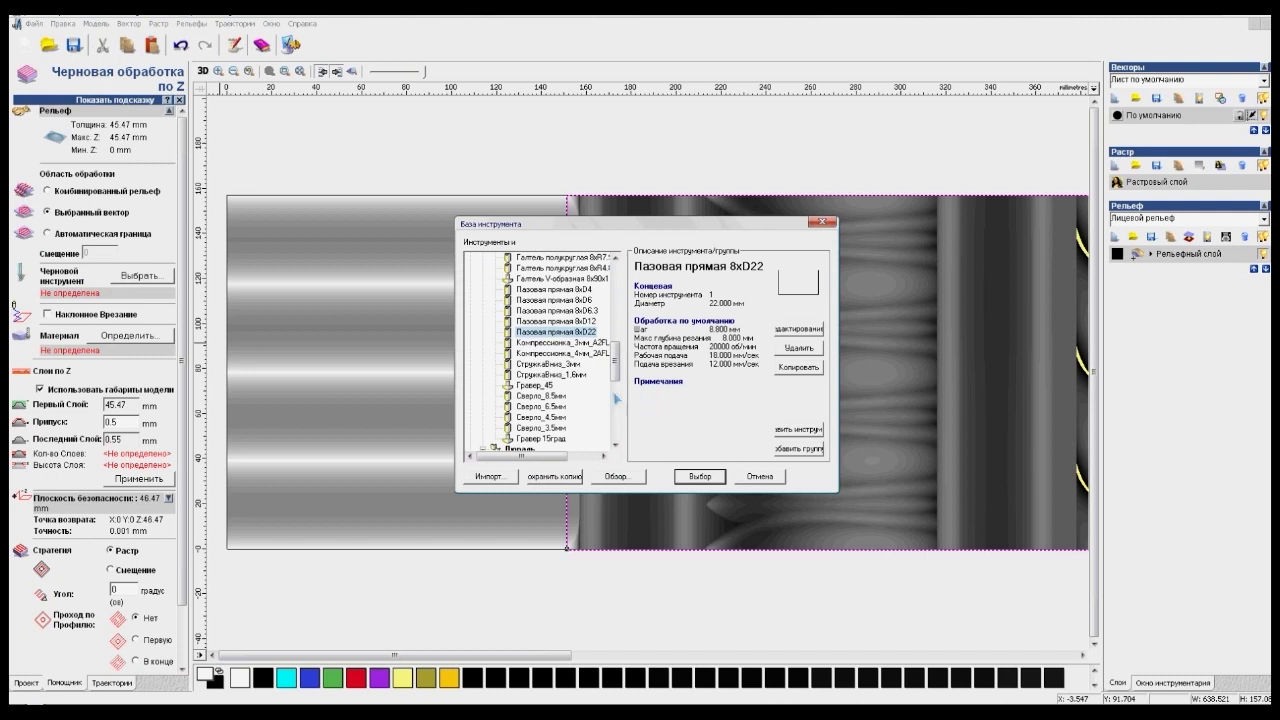
pyautogui.click(698, 478)
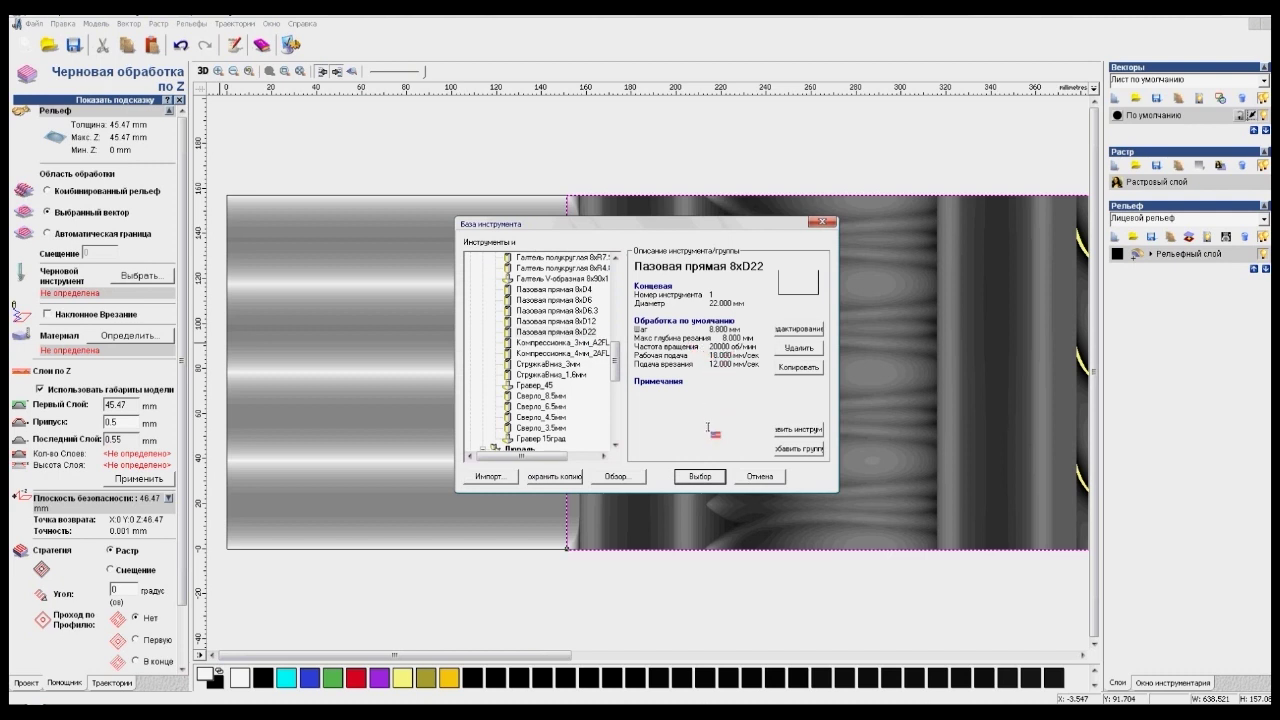
pyautogui.click(707, 477)
# Define the material as 45.47 mm thick with Z zero on its top surface.
pyautogui.scroll(-3, 186, 259)
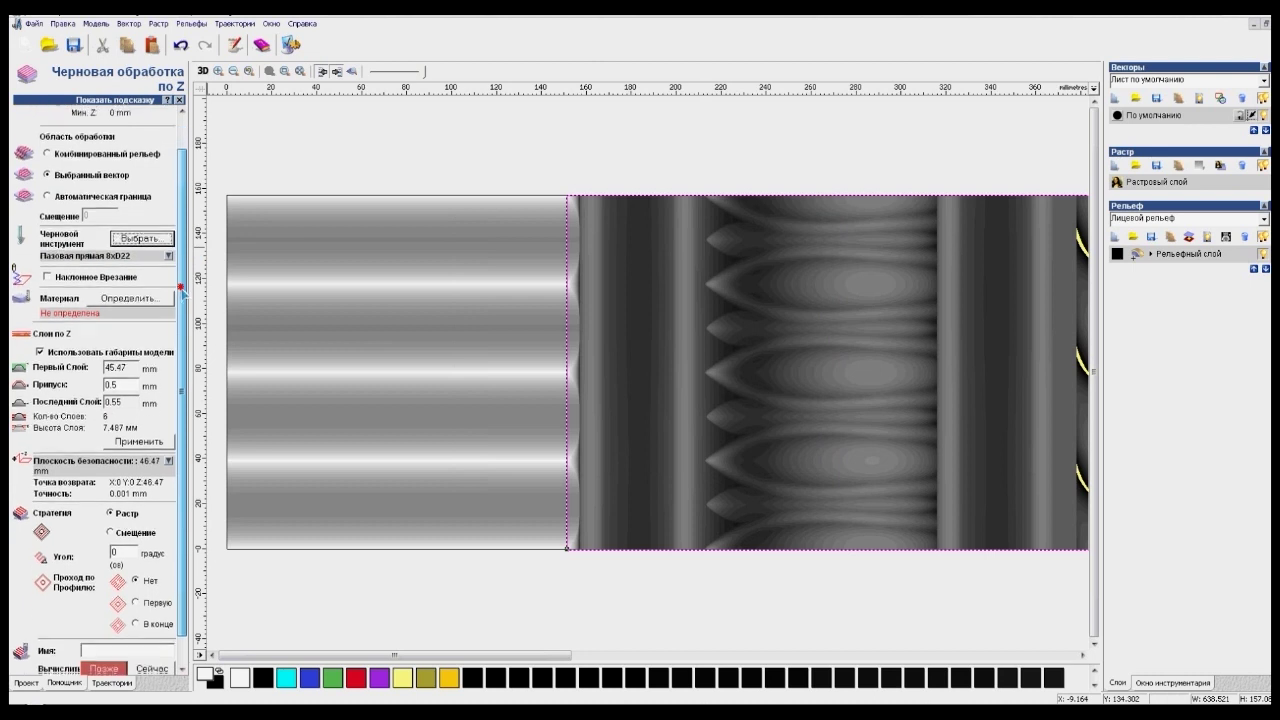
pyautogui.click(164, 272)
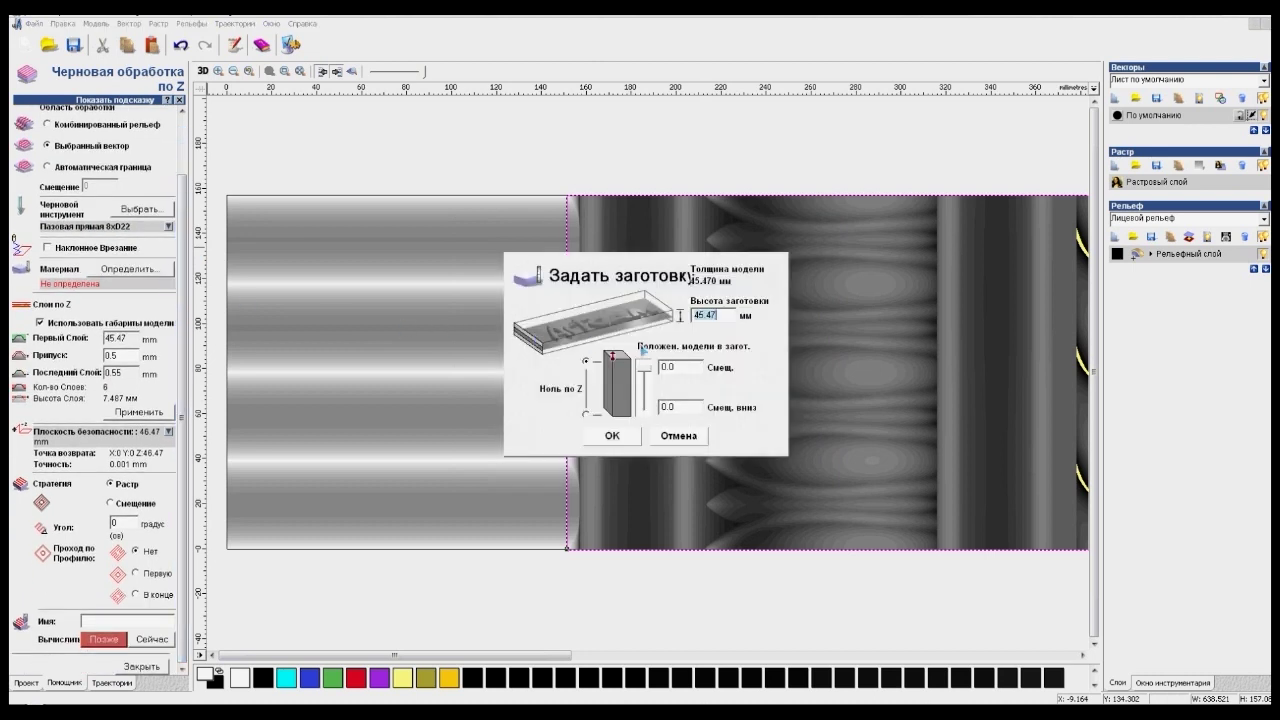
pyautogui.click(680, 316)
pyautogui.click(618, 436)
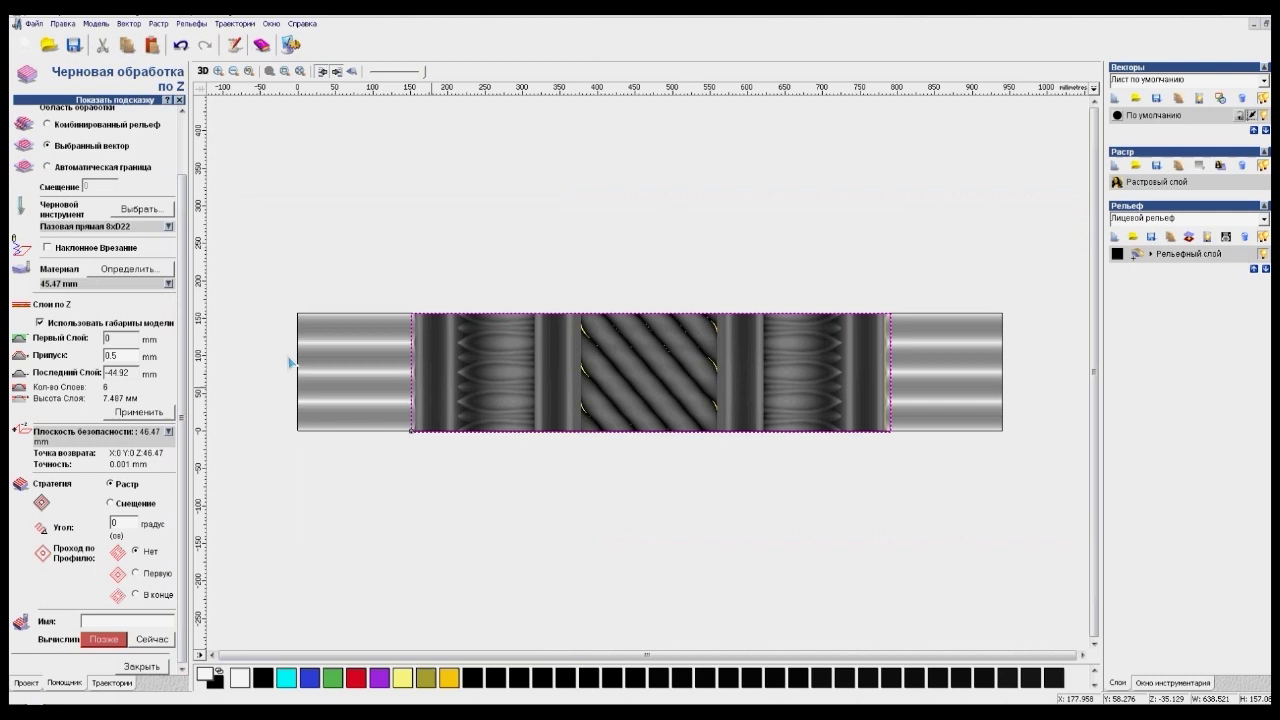
# Set the roughing toolpath's safe Z height and the home point's Z to 10 mm.
pyautogui.click(184, 343)
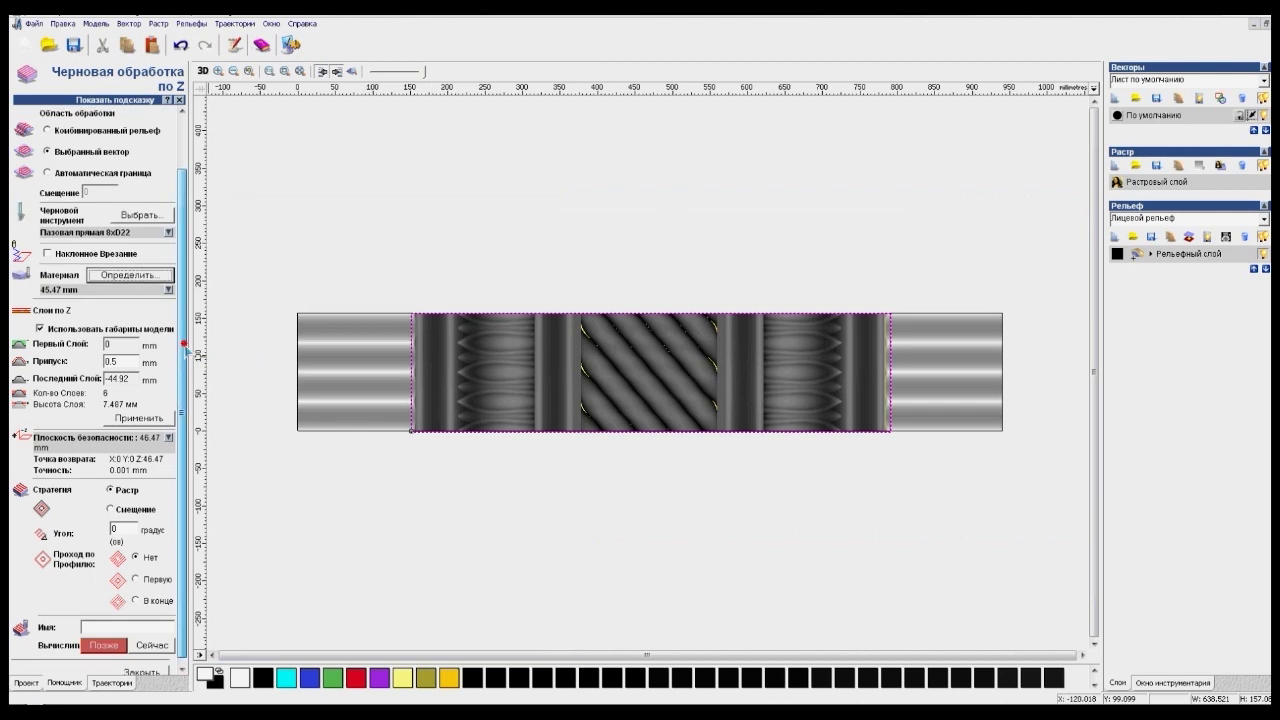
pyautogui.click(185, 347)
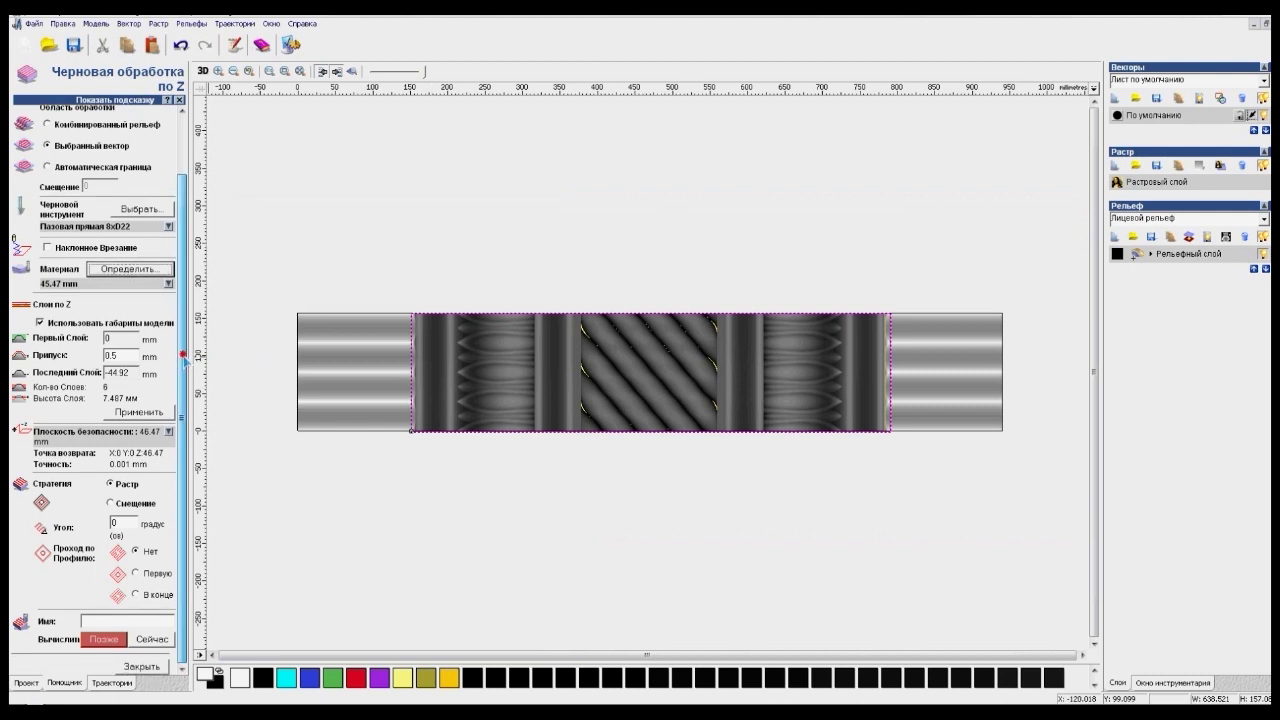
pyautogui.click(169, 432)
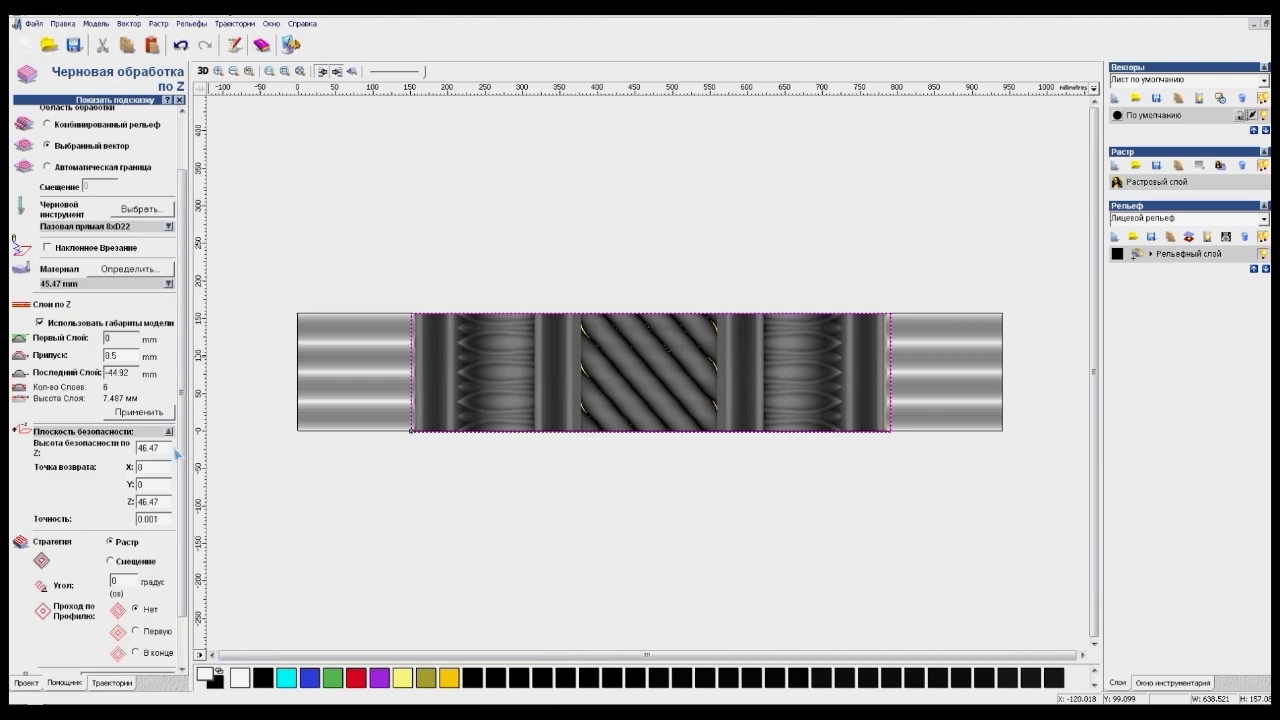
pyautogui.doubleClick(156, 448)
pyautogui.write('10')
pyautogui.doubleClick(142, 499)
pyautogui.write('10')
pyautogui.scroll(-3, 185, 440)
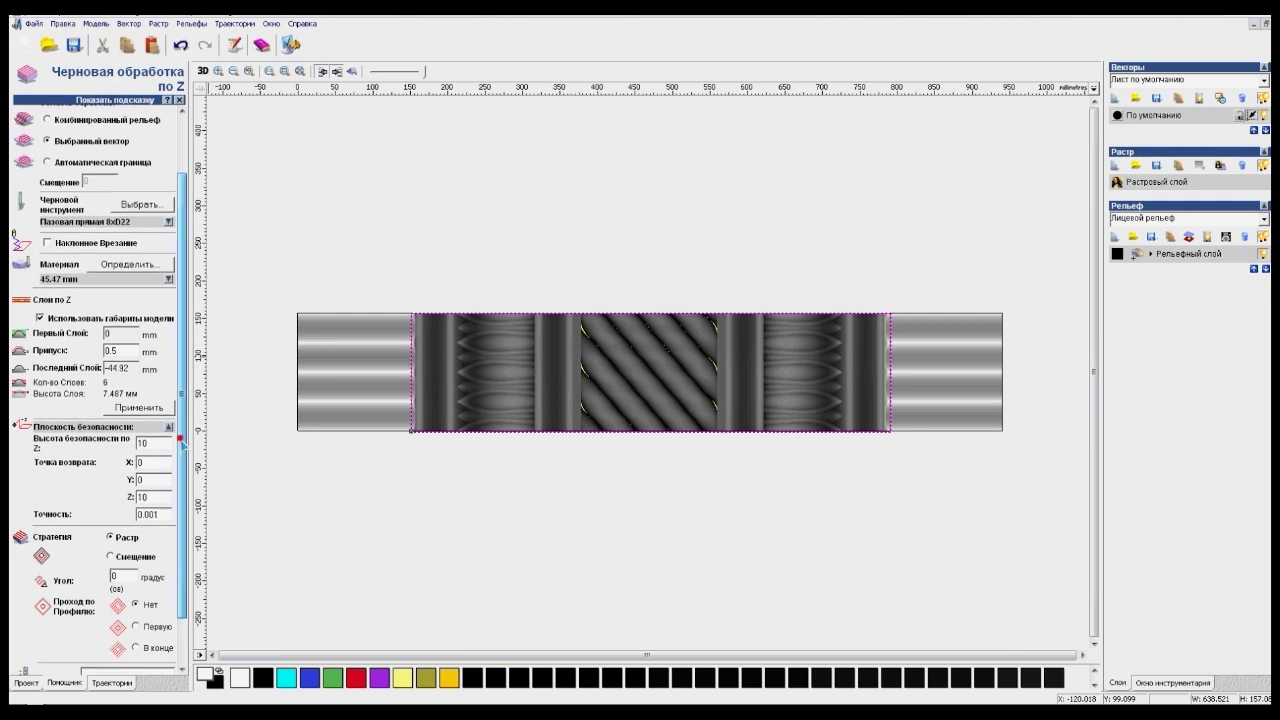
pyautogui.click(169, 374)
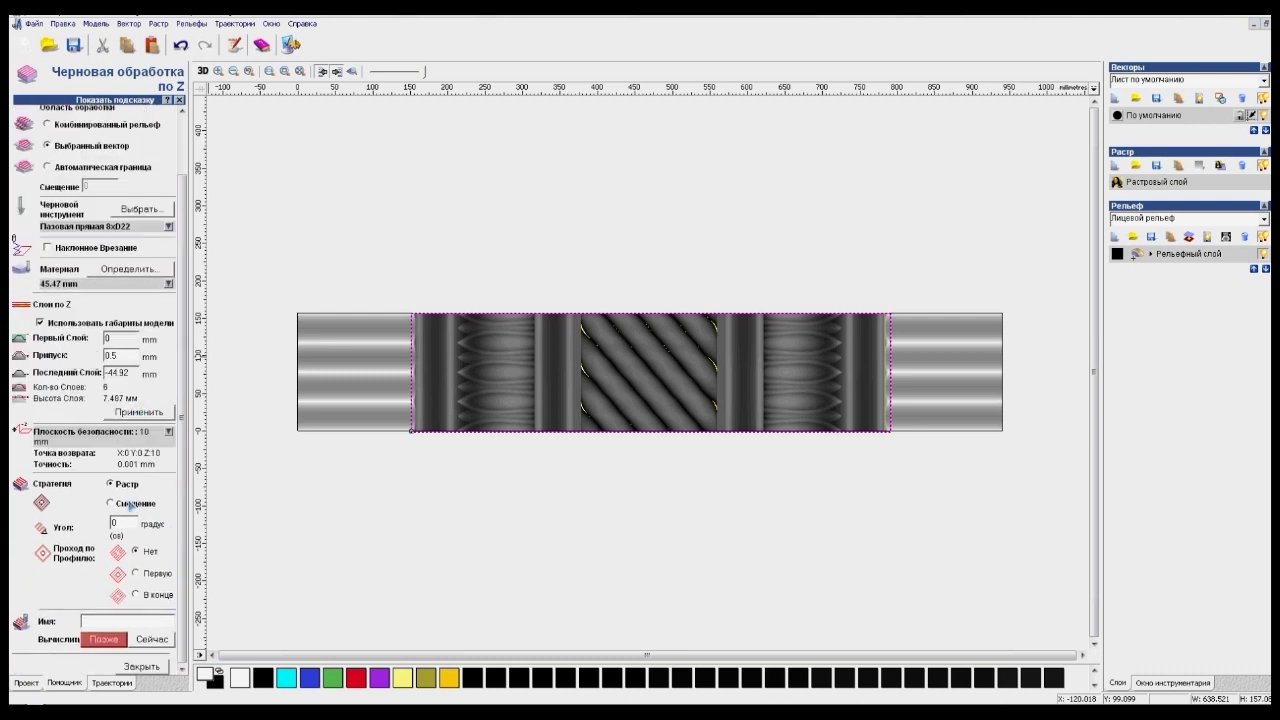
# Set the raster angle to 270 degrees and name the roughing toolpath Черновка.
pyautogui.doubleClick(116, 522)
pyautogui.write('Черновка')
# Check the material block in 3D, then calculate the Черновка toolpath immediately and close the roughing settings.
pyautogui.click(203, 72)
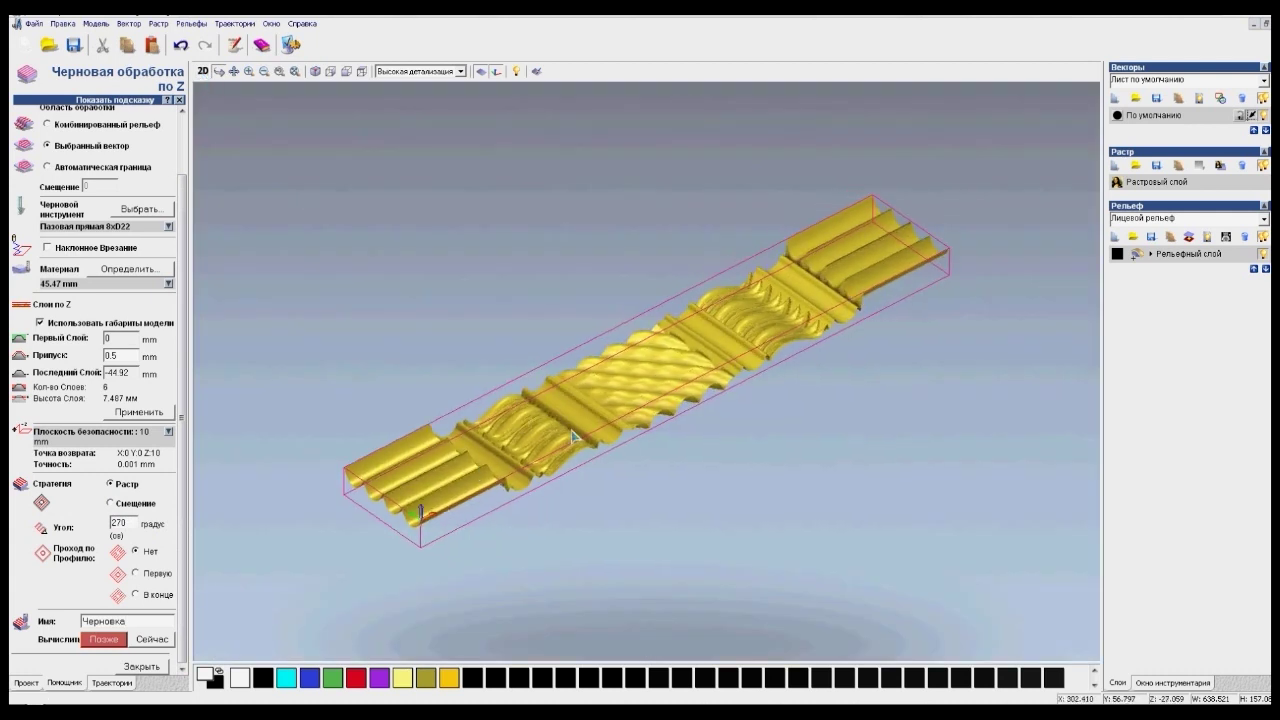
pyautogui.scroll(3, 598, 391)
pyautogui.scroll(2, 575, 441)
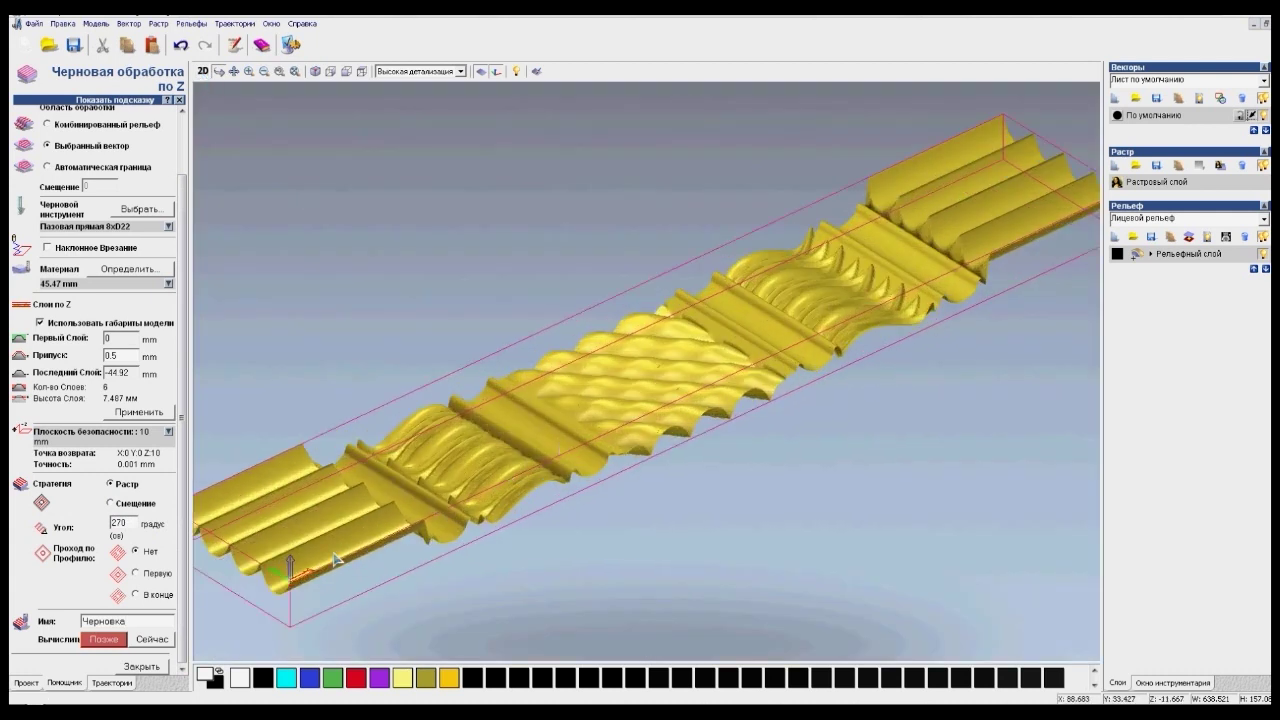
pyautogui.scroll(2, 640, 379)
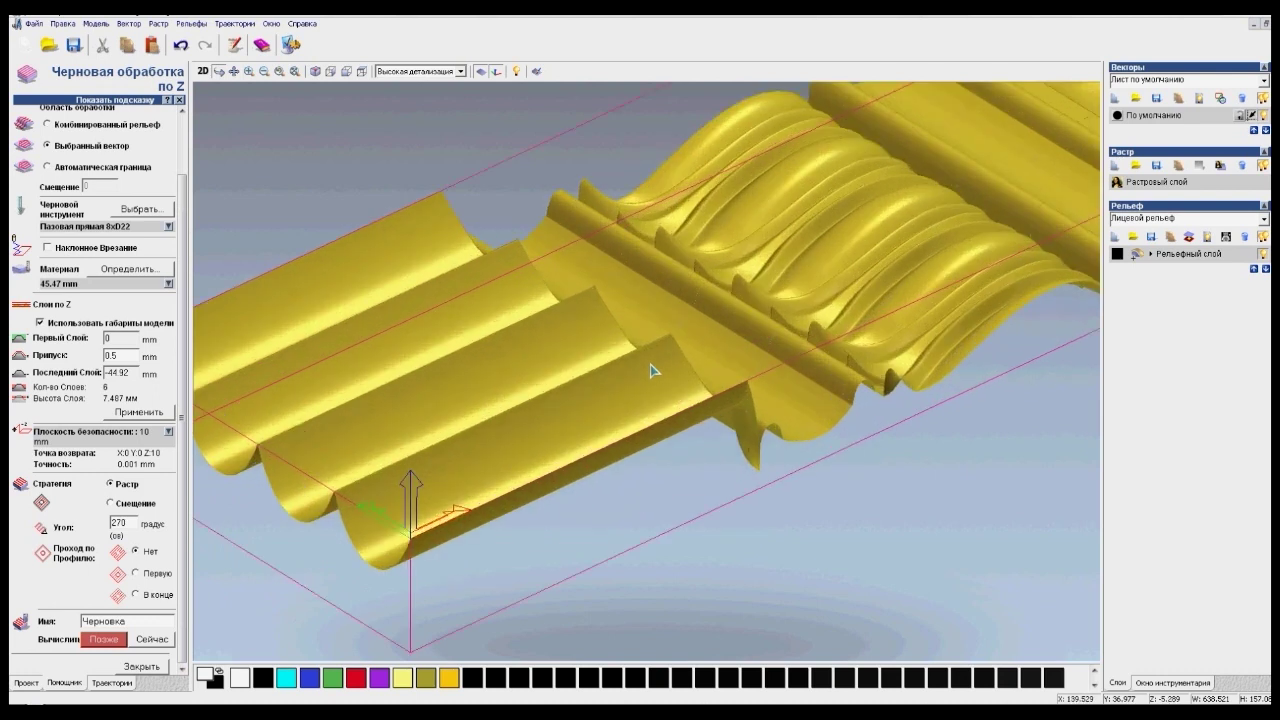
pyautogui.scroll(-2, 616, 401)
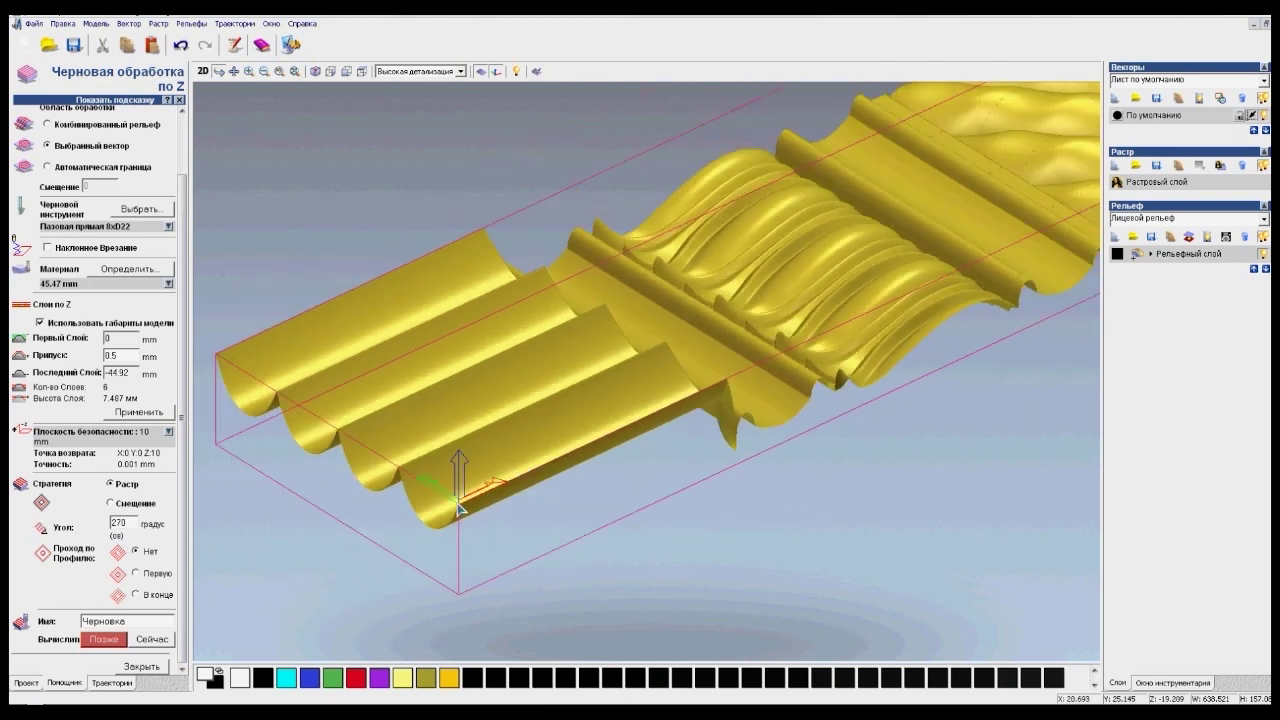
pyautogui.moveTo(500, 478); pyautogui.dragTo(684, 400)
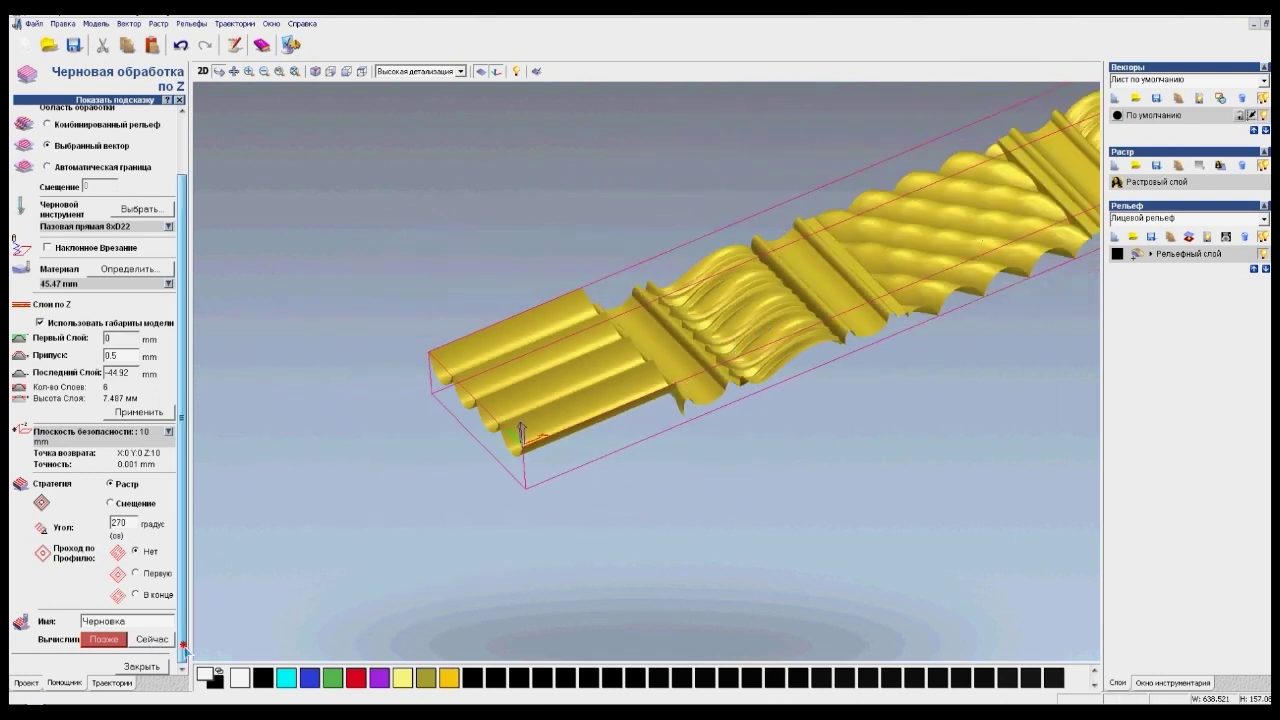
pyautogui.click(151, 643)
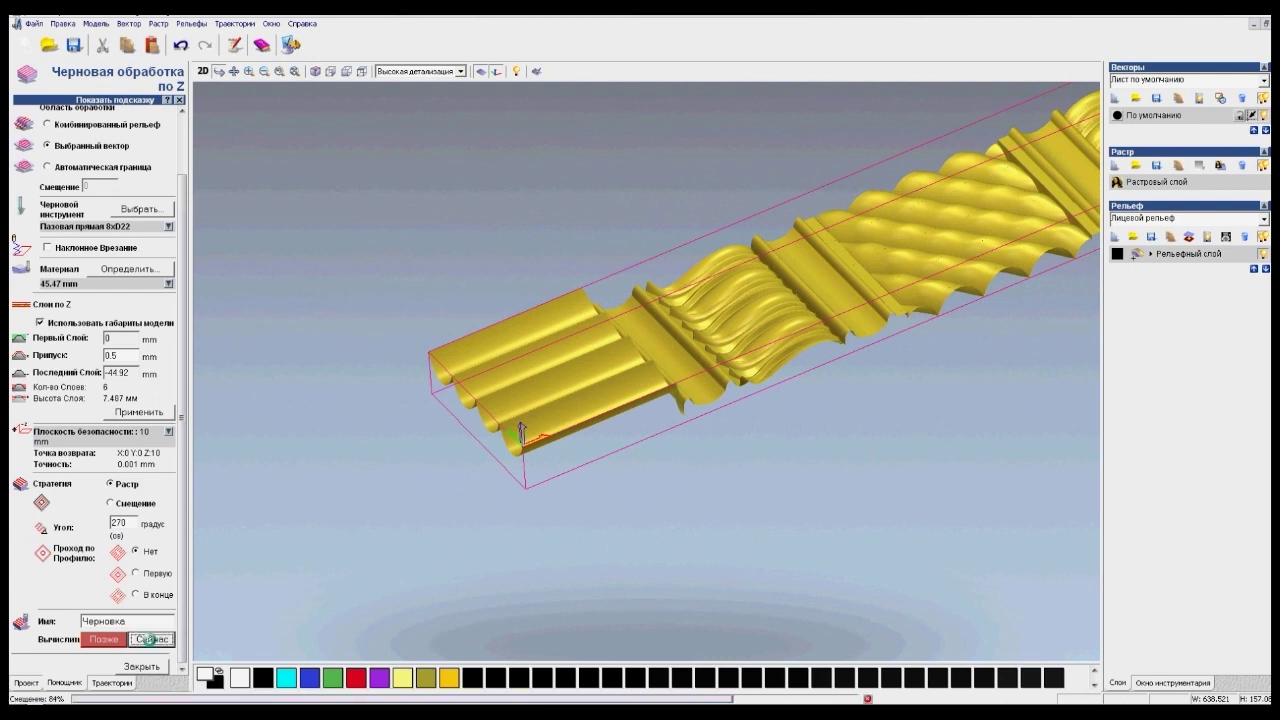
pyautogui.scroll(2, 650, 310)
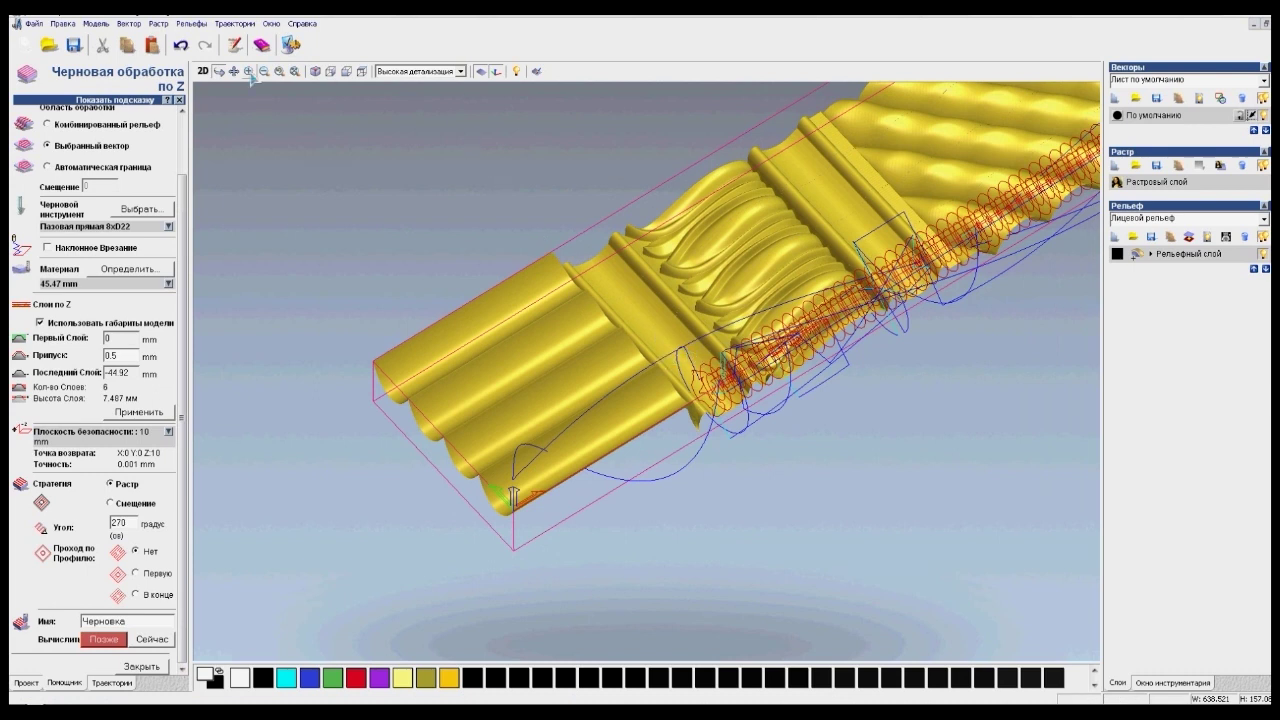
pyautogui.moveTo(862, 288); pyautogui.dragTo(603, 413)
pyautogui.moveTo(772, 324); pyautogui.dragTo(620, 372)
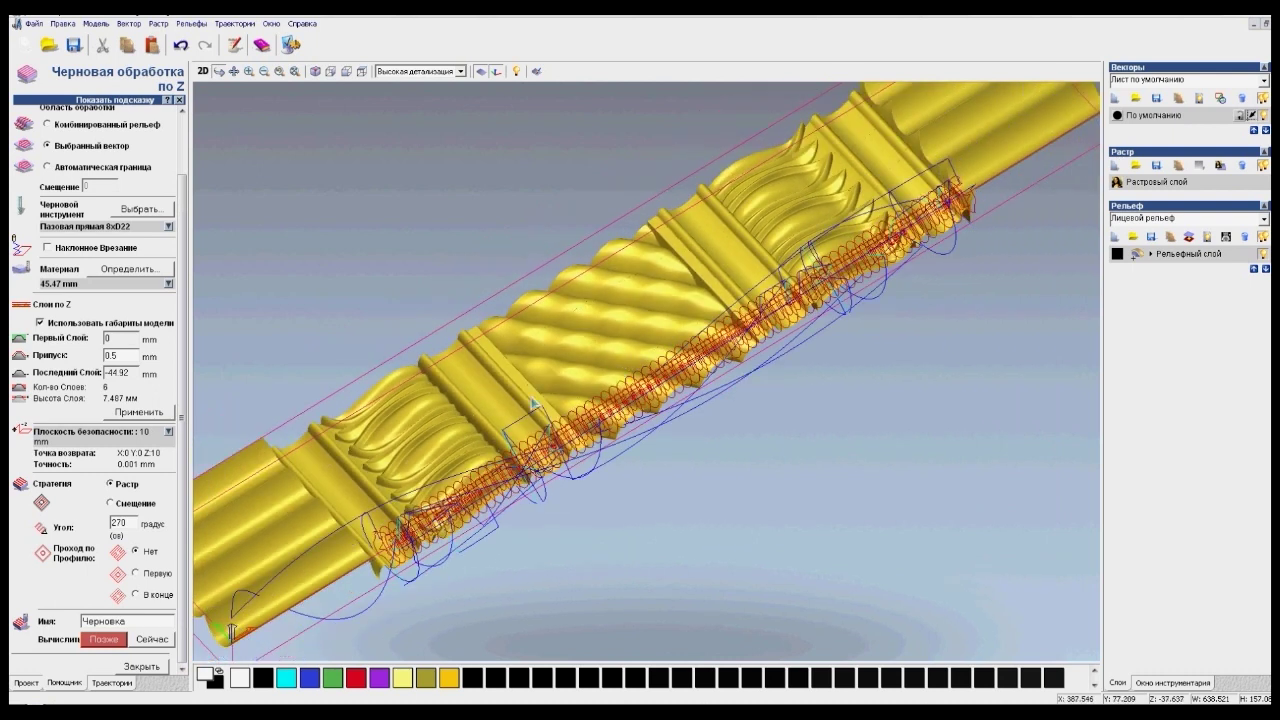
pyautogui.click(145, 666)
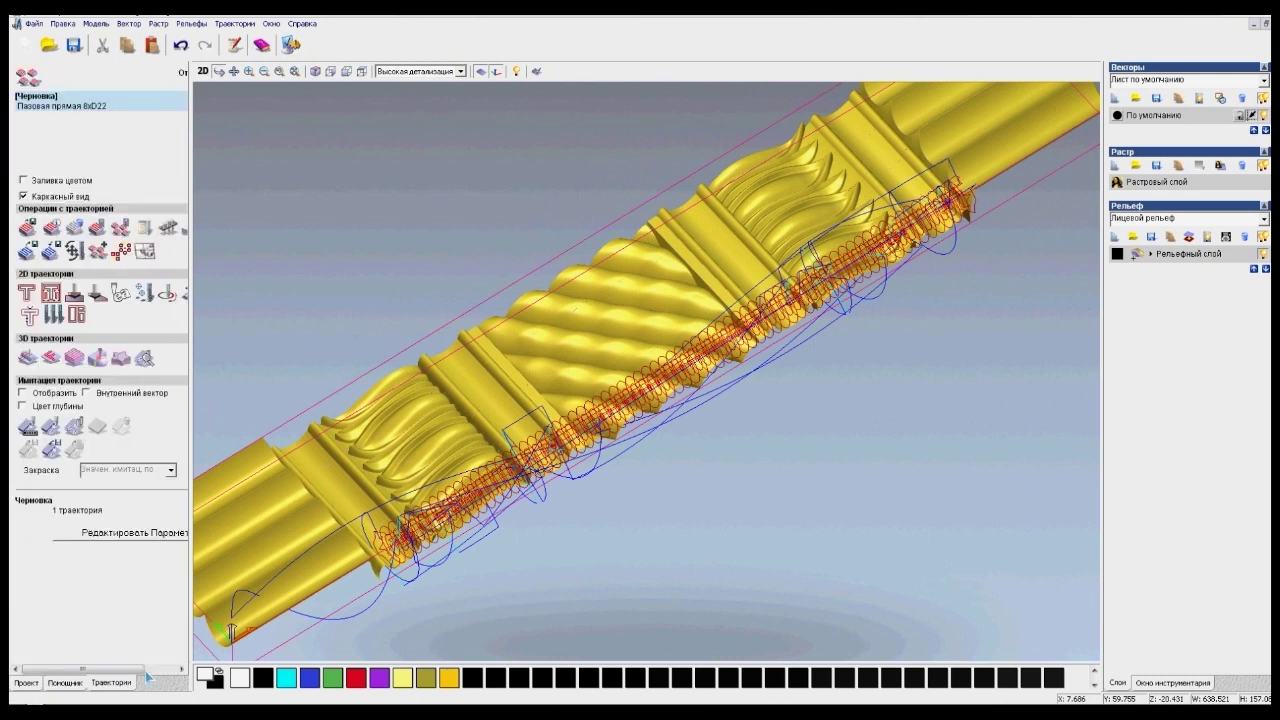
# Display the round relief (Круговой рельеф) in 3D to compare it with the unwrapped relief, then hide it again.
pyautogui.moveTo(358, 524); pyautogui.dragTo(349, 497)
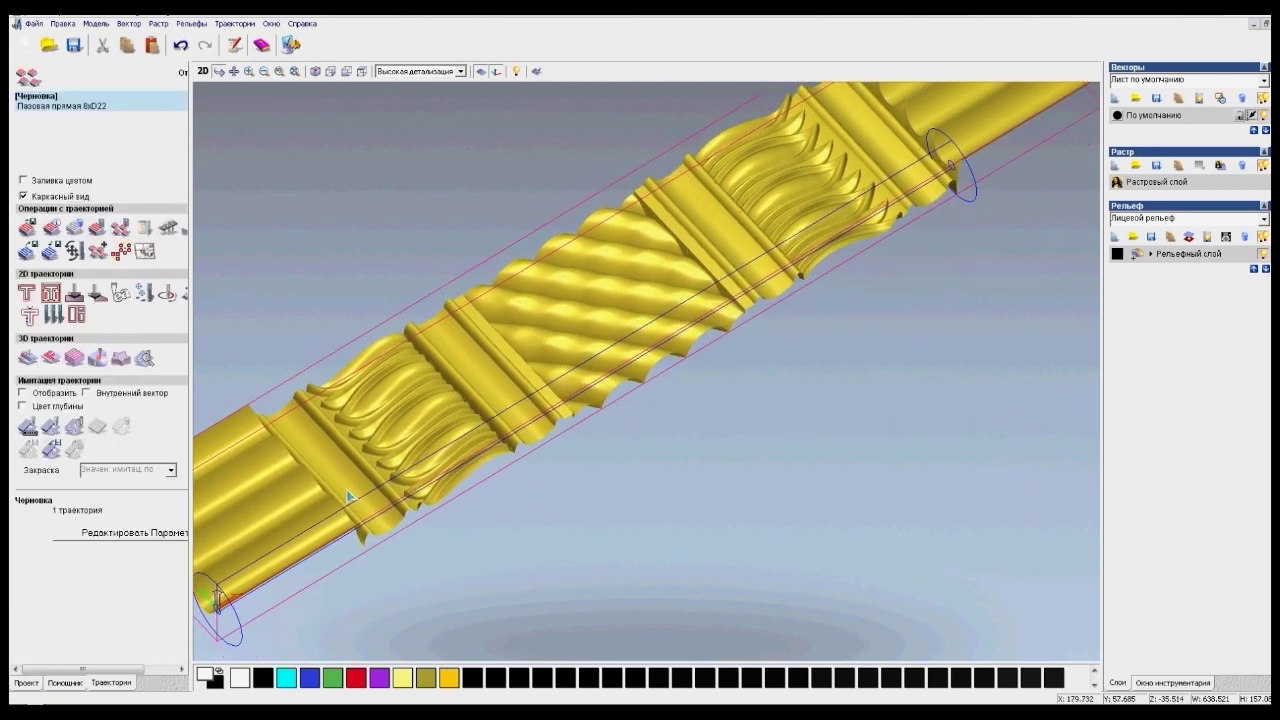
pyautogui.click(516, 72)
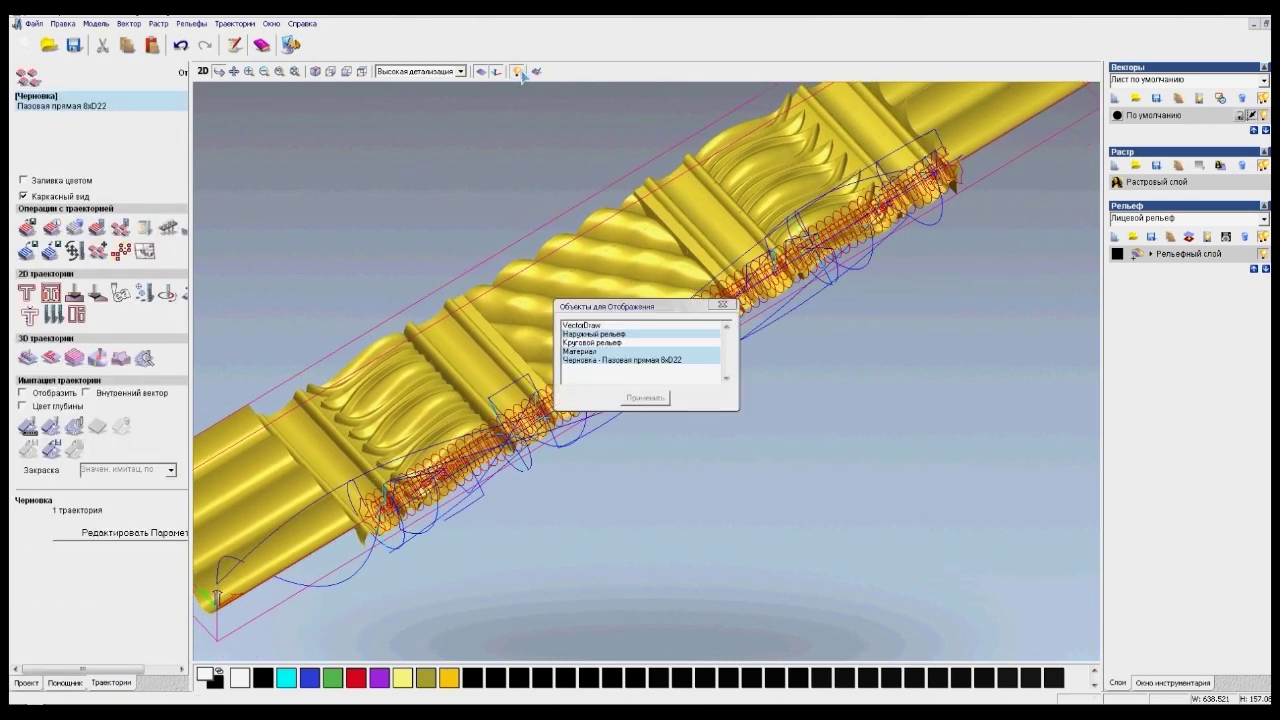
pyautogui.click(584, 343)
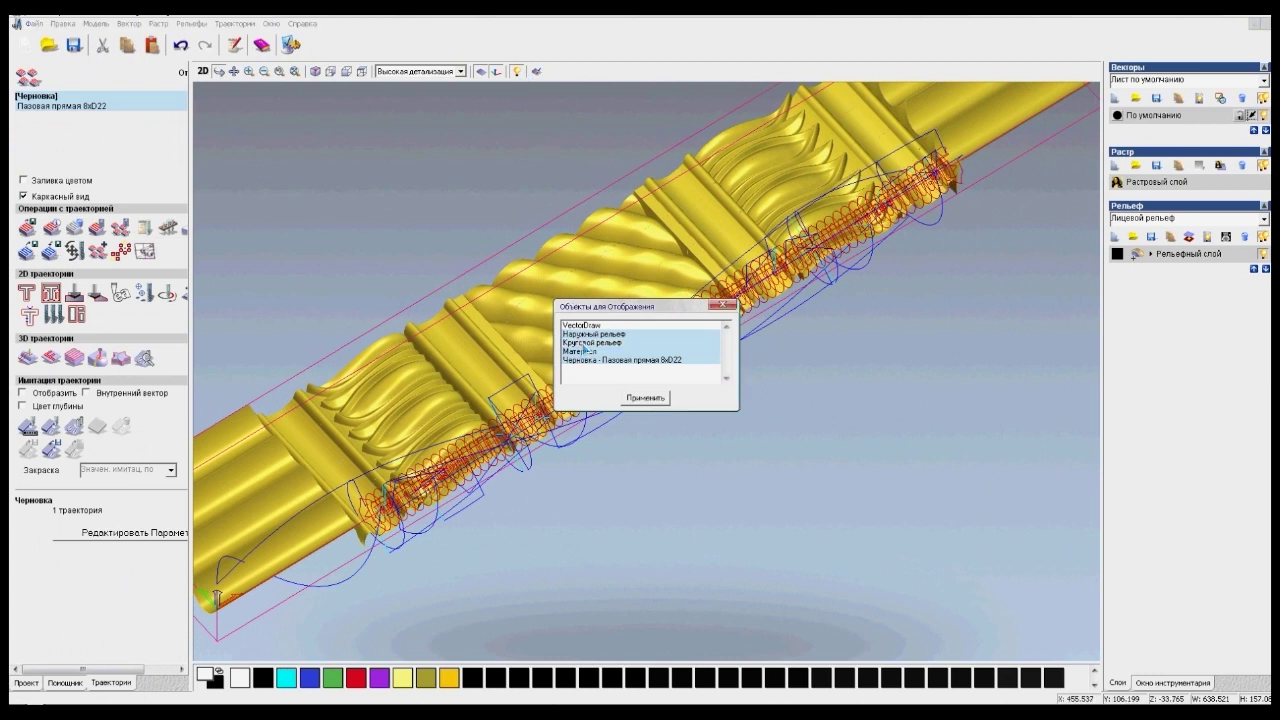
pyautogui.click(645, 398)
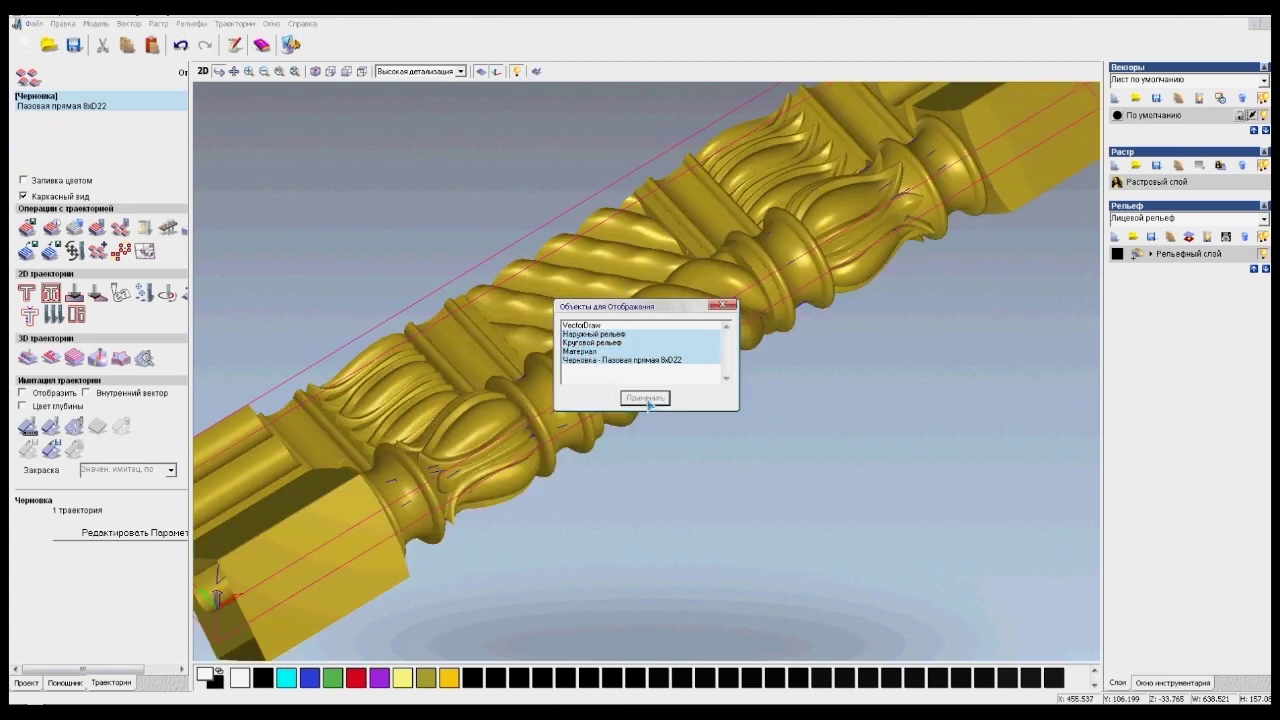
pyautogui.moveTo(456, 470); pyautogui.dragTo(530, 385)
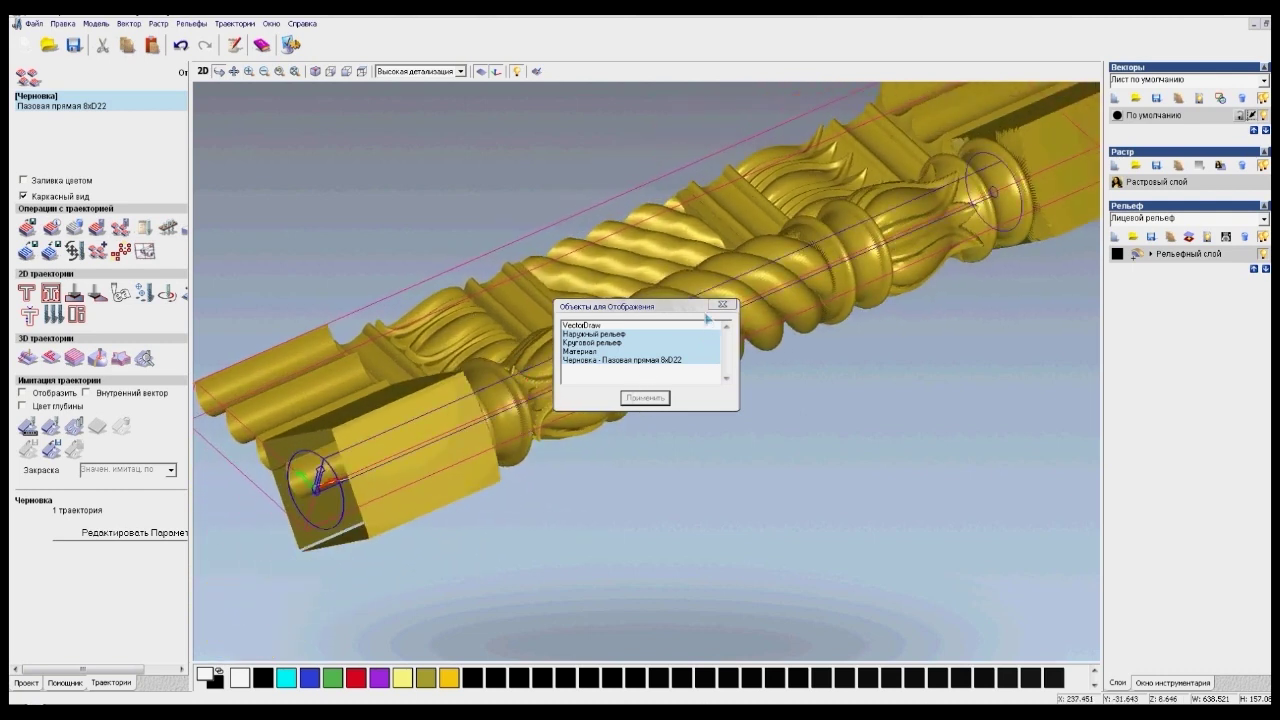
pyautogui.click(594, 343)
pyautogui.click(631, 398)
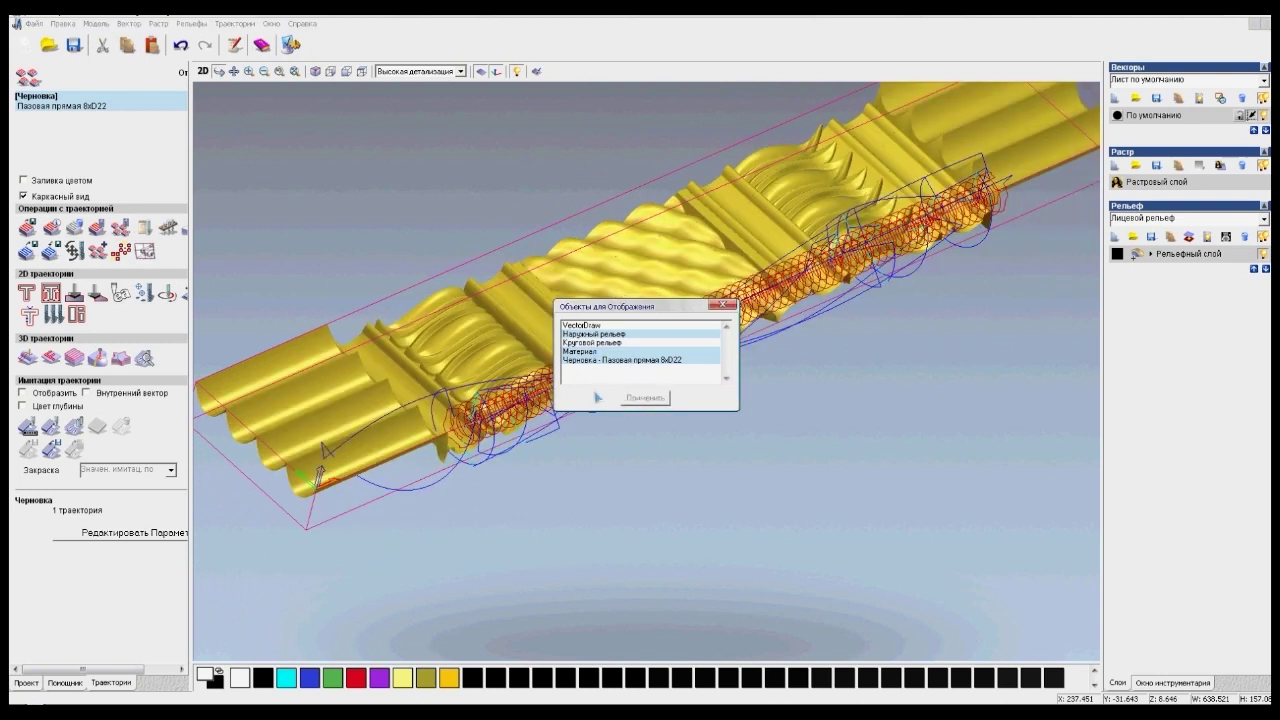
pyautogui.click(724, 304)
pyautogui.moveTo(600, 390); pyautogui.dragTo(414, 462)
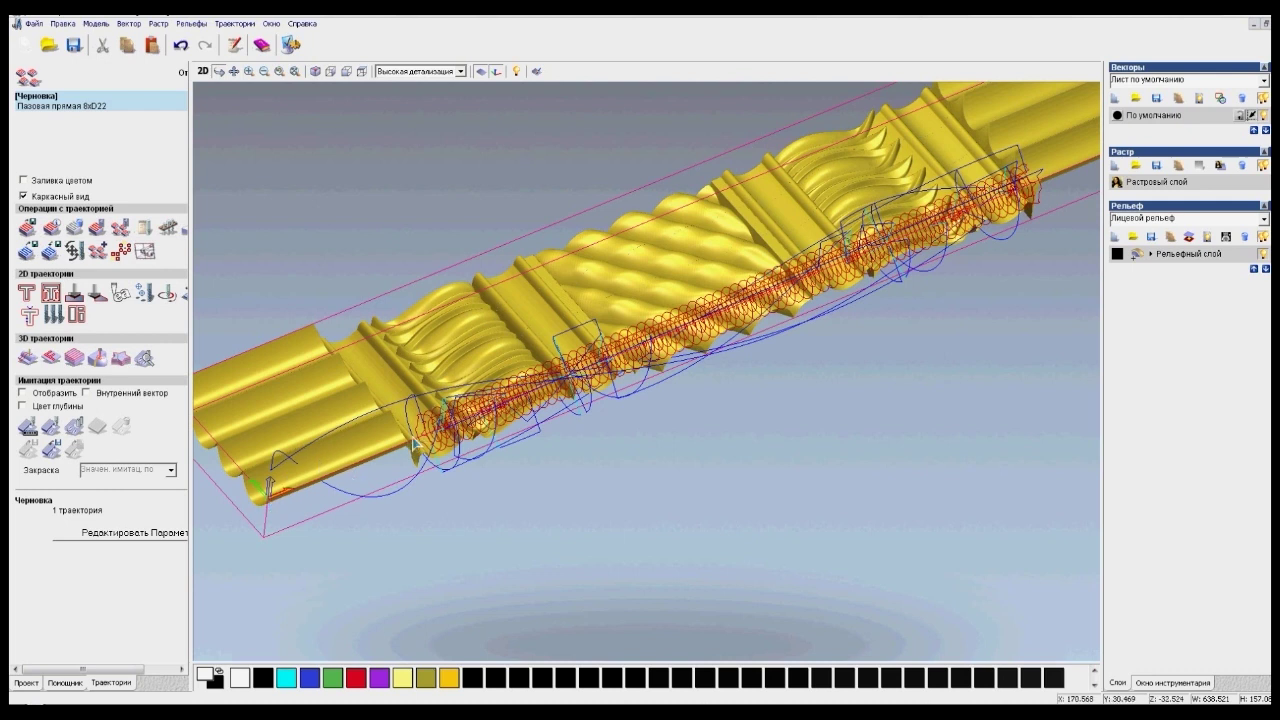
# Set the model's zero point at the lower-left corner of the vector outlining the carved part.
pyautogui.click(205, 73)
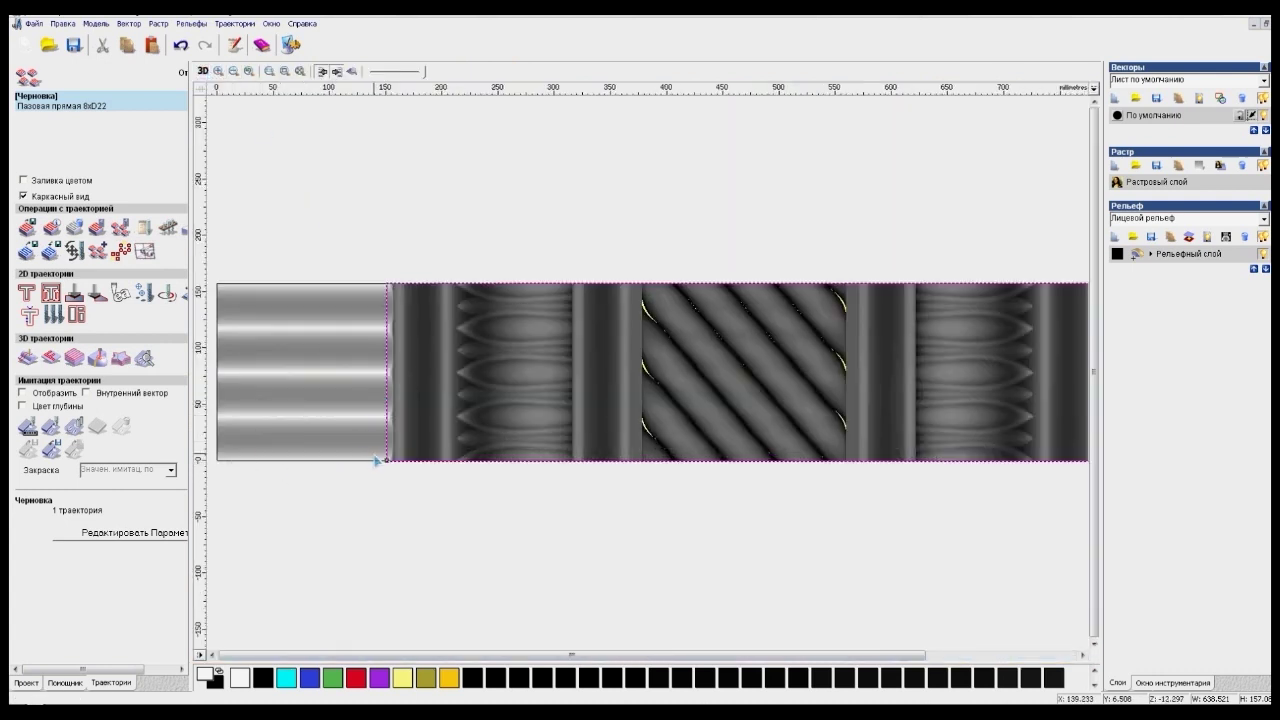
pyautogui.scroll(2, 377, 460)
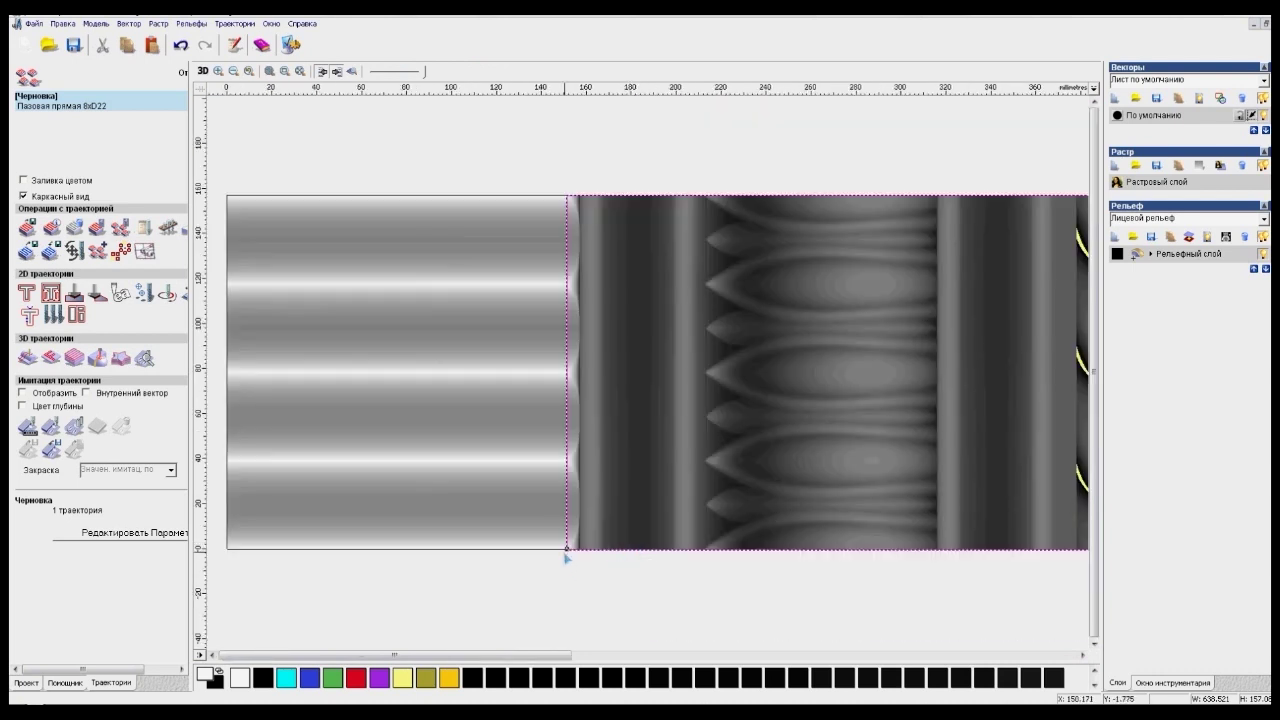
pyautogui.scroll(4, 567, 552)
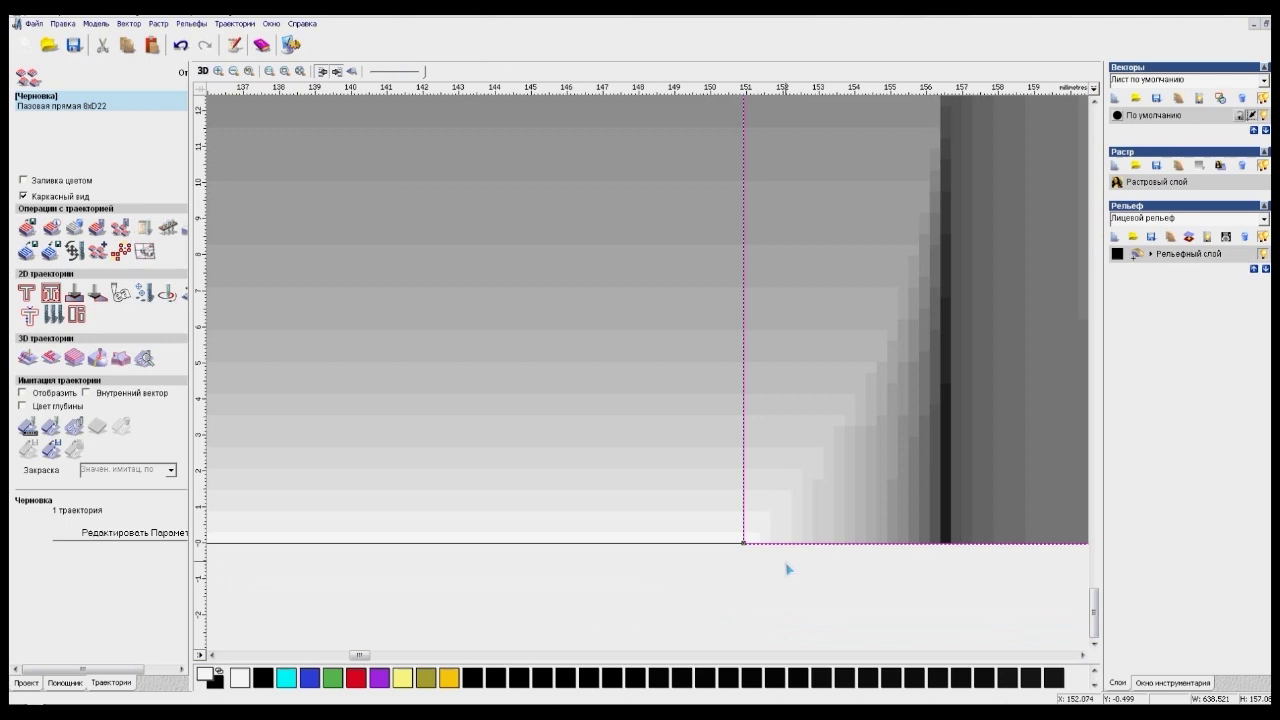
pyautogui.click(95, 23)
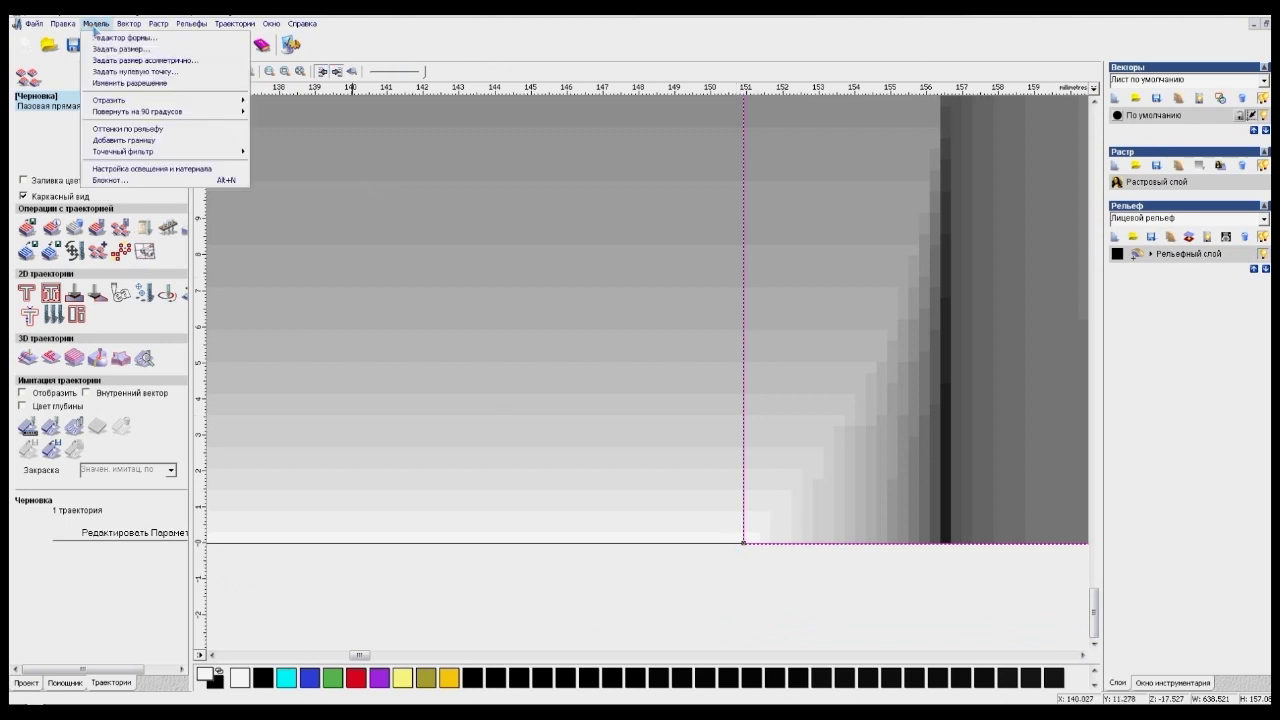
pyautogui.click(104, 72)
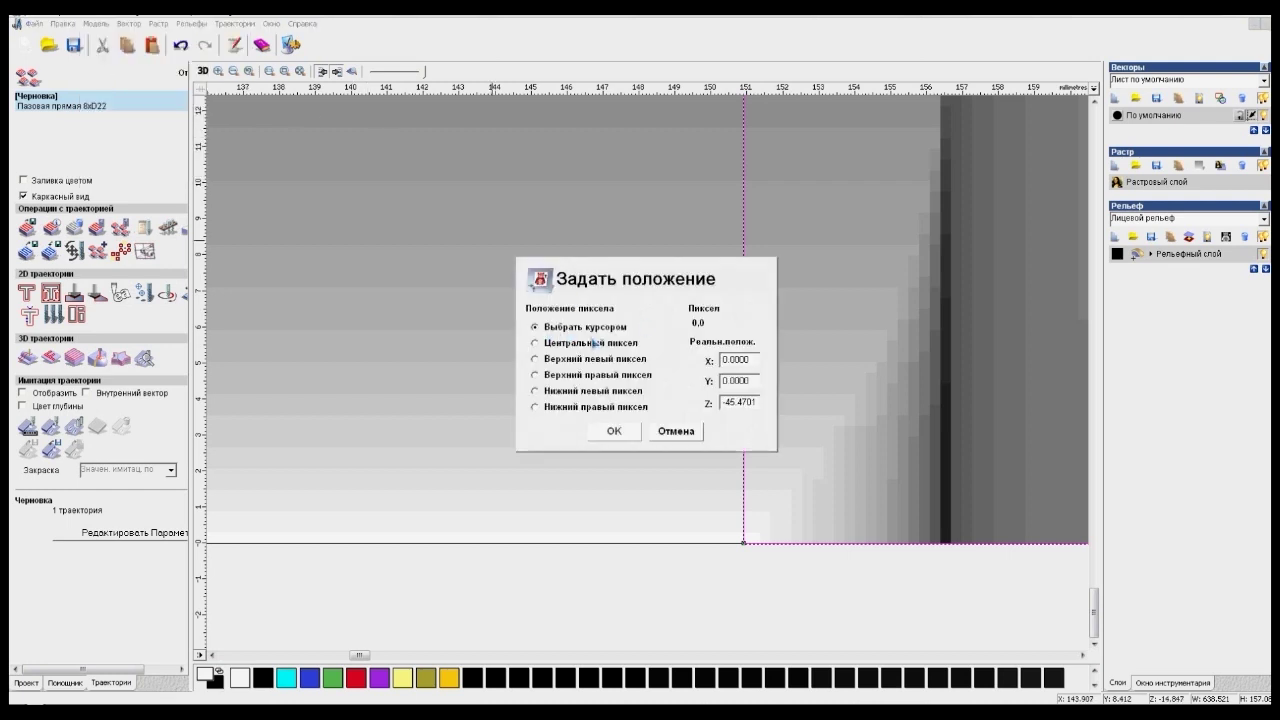
pyautogui.click(744, 545)
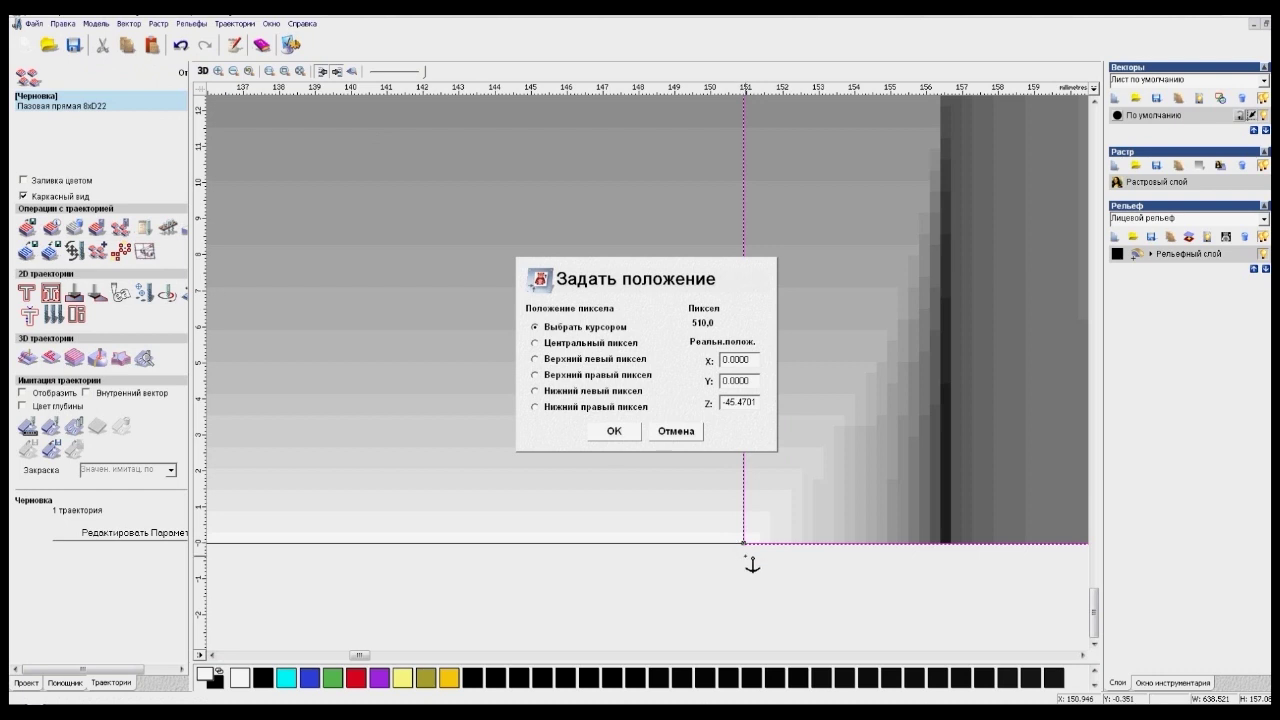
pyautogui.click(621, 437)
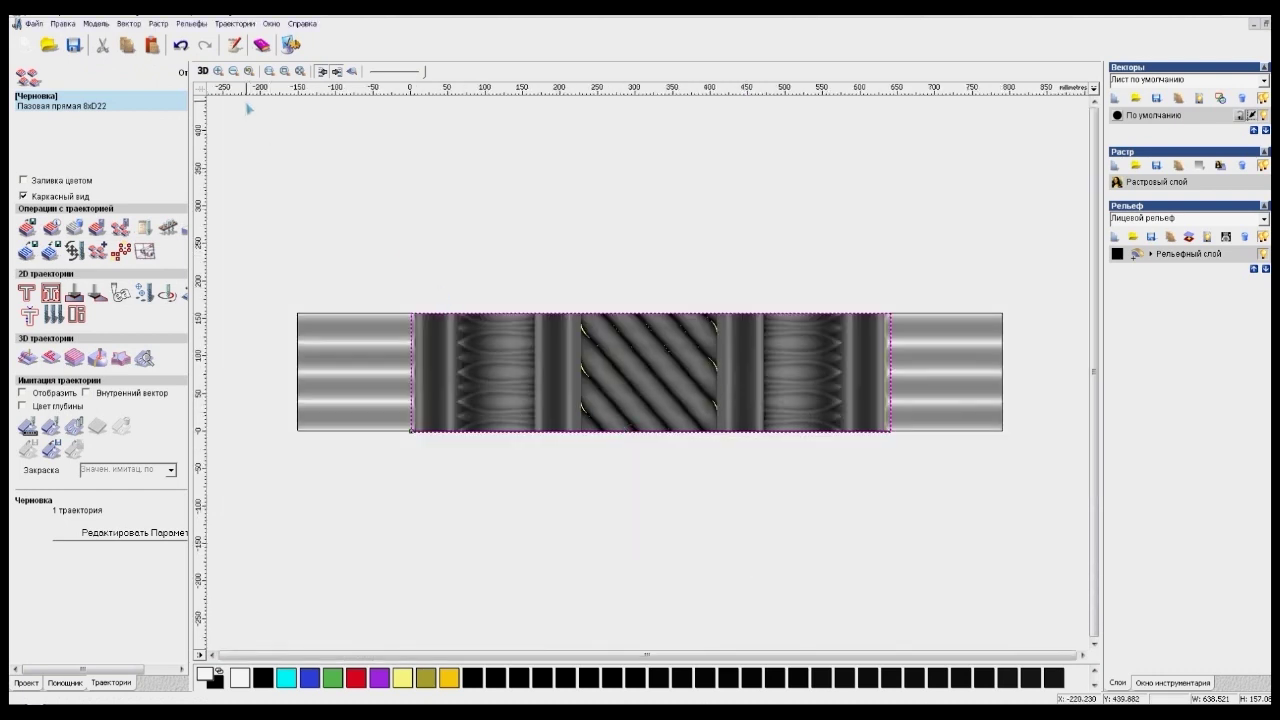
# Recalculate the Черновка roughing toolpath from the new origin, check its start in 3D and close its settings.
pyautogui.click(202, 71)
pyautogui.moveTo(505, 490); pyautogui.dragTo(315, 536)
pyautogui.moveTo(476, 465); pyautogui.dragTo(625, 461)
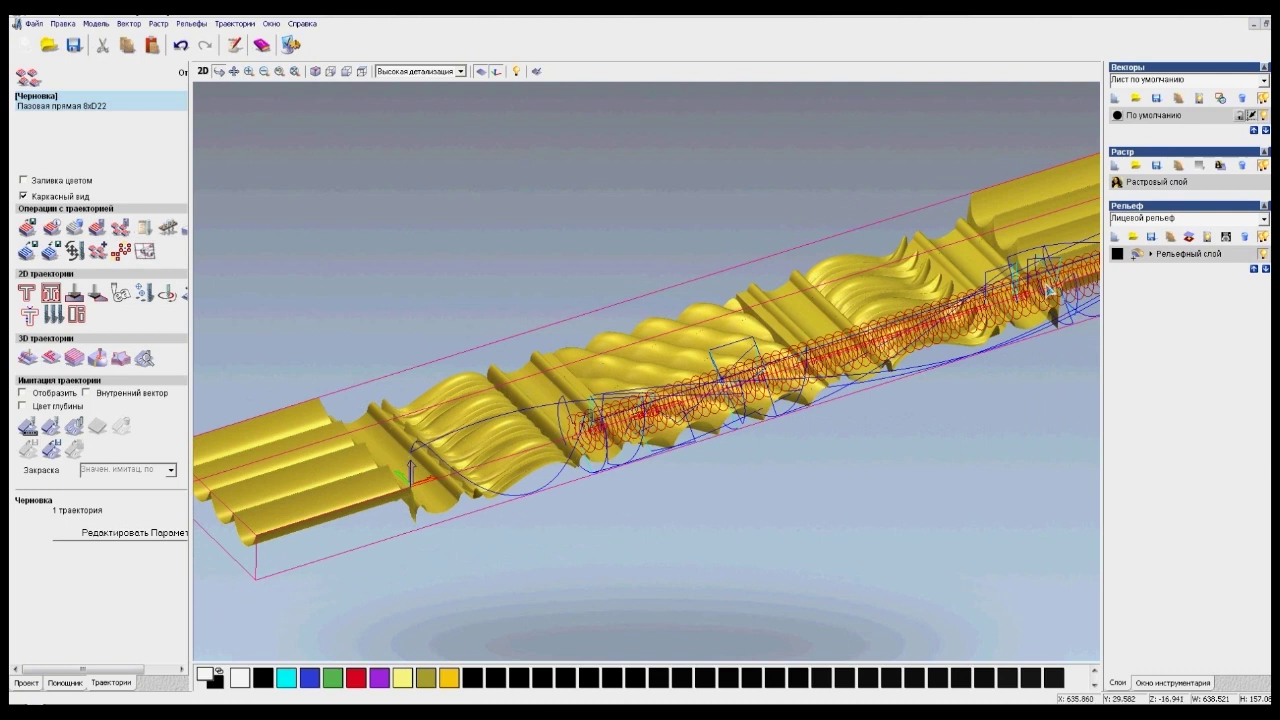
pyautogui.doubleClick(45, 106)
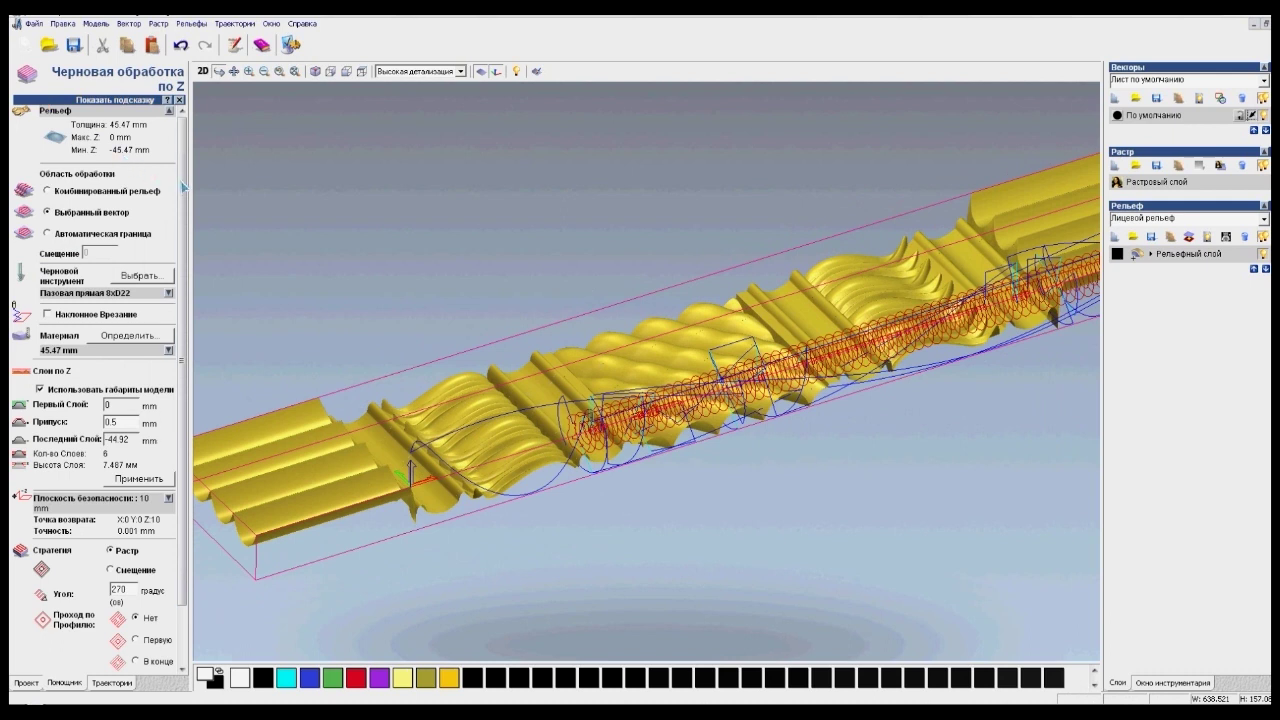
pyautogui.scroll(-2, 184, 187)
pyautogui.click(156, 639)
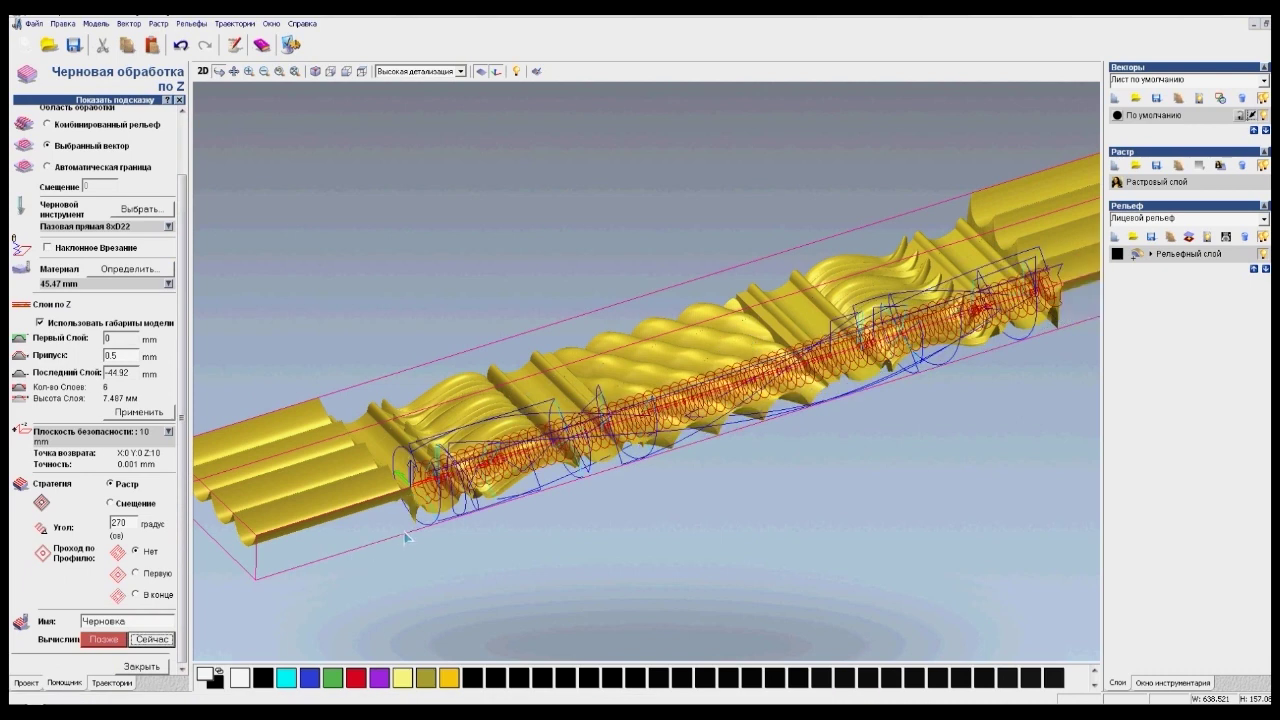
pyautogui.scroll(5, 412, 469)
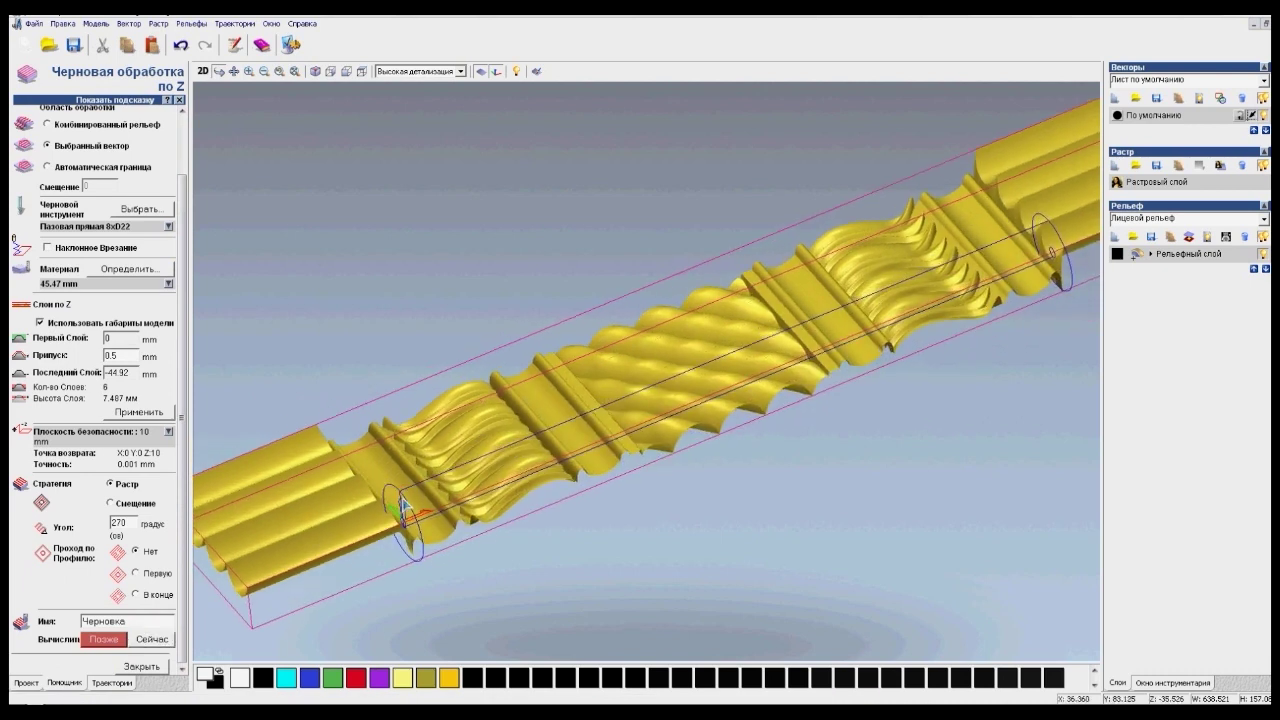
pyautogui.scroll(-3, 386, 543)
pyautogui.scroll(5, 480, 488)
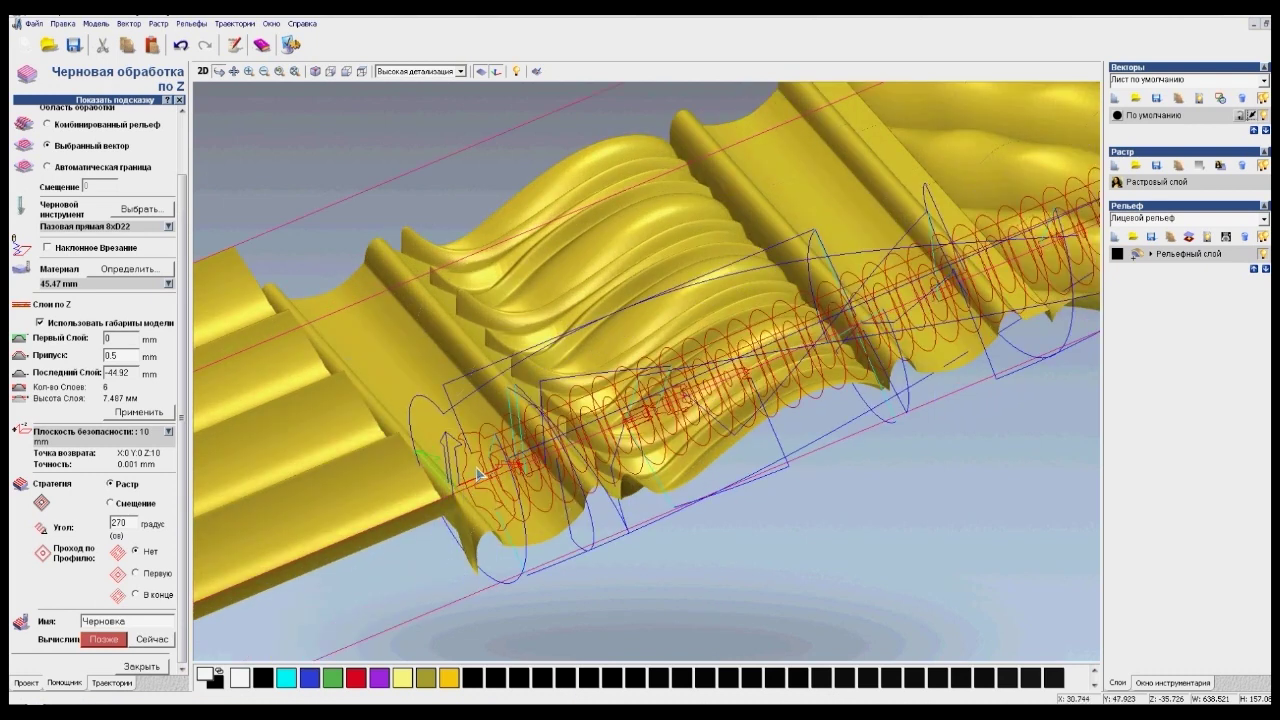
pyautogui.scroll(-2, 479, 474)
pyautogui.click(128, 667)
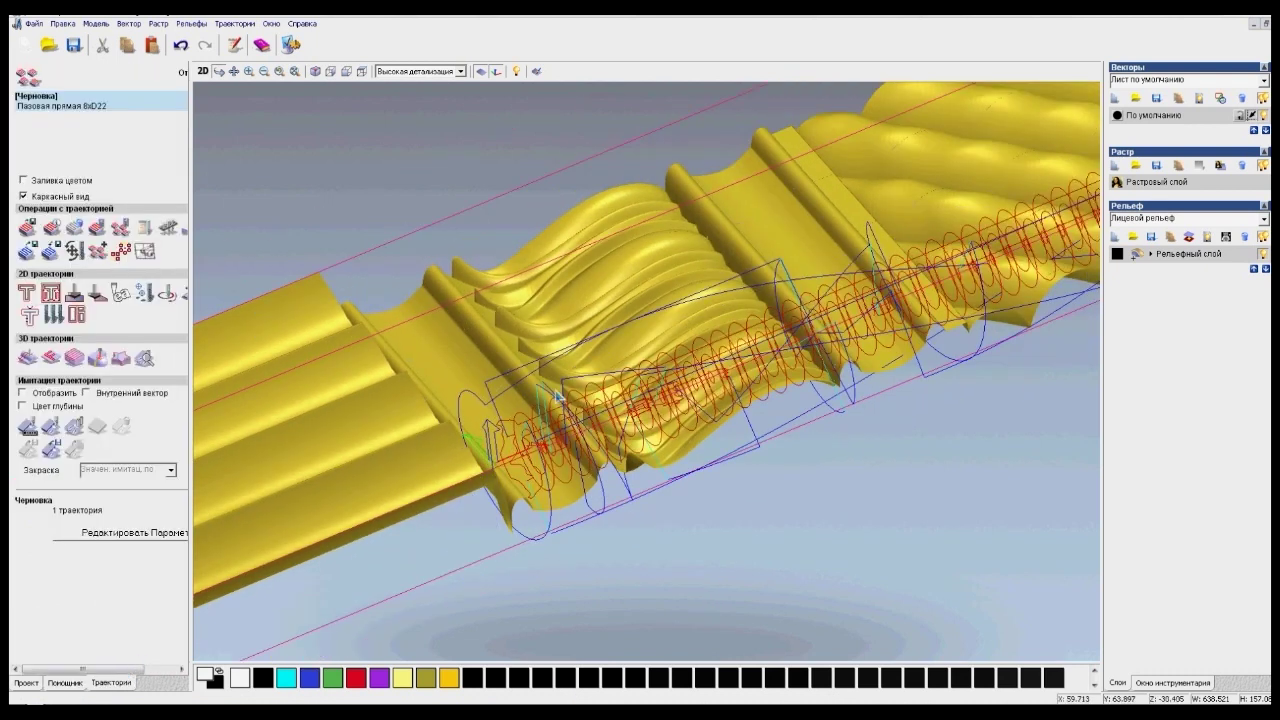
# Start a relief machining toolpath and set the material height to 45.48 mm with the model at the top of the block.
pyautogui.moveTo(618, 347); pyautogui.dragTo(616, 333)
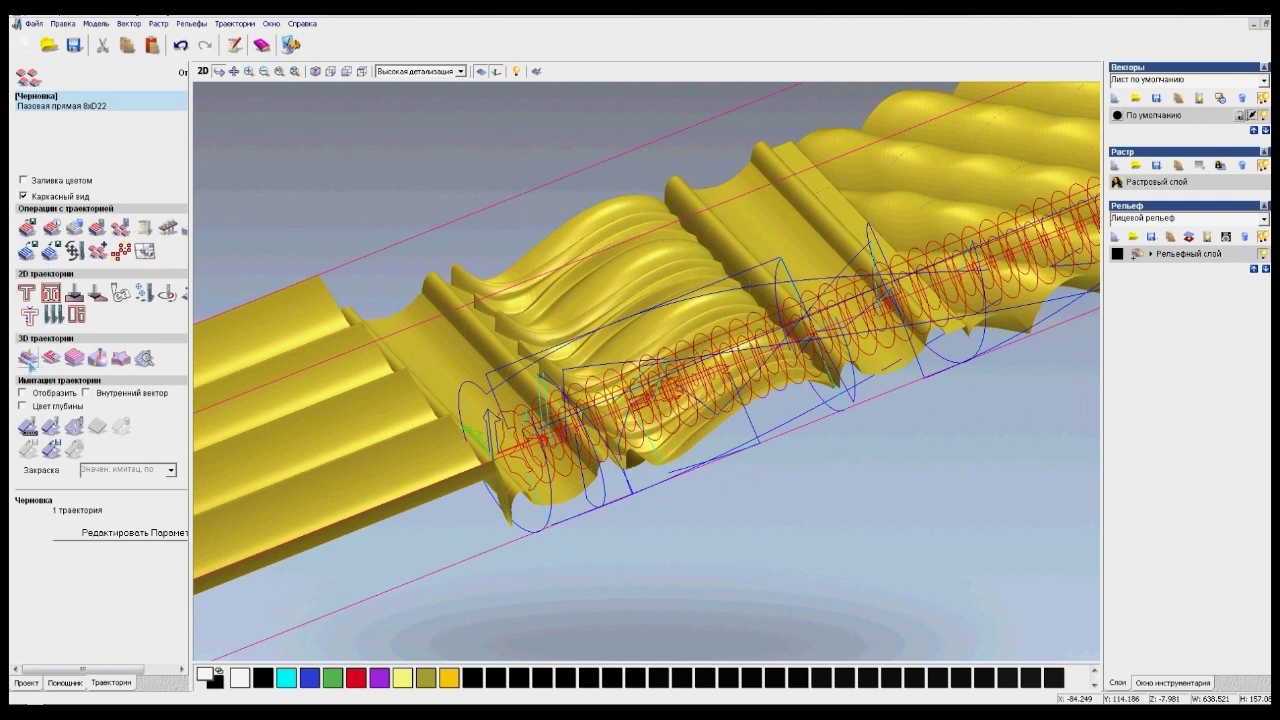
pyautogui.click(29, 358)
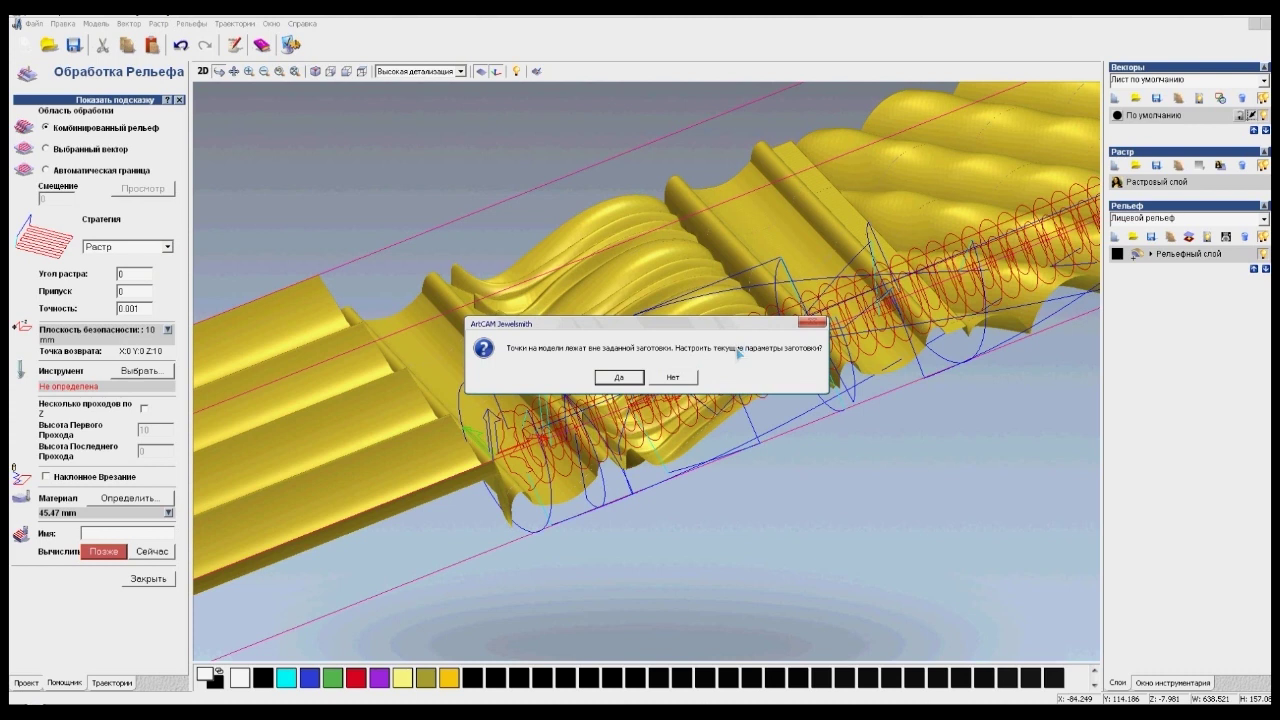
pyautogui.click(632, 380)
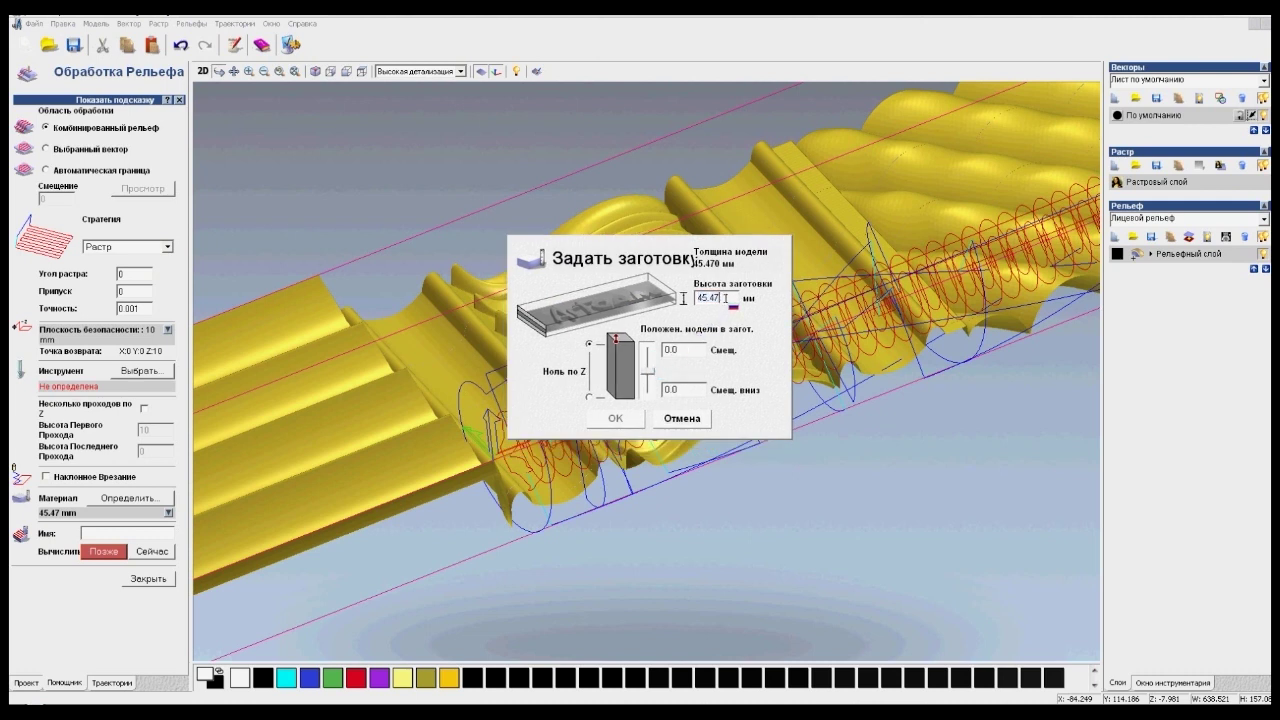
pyautogui.press('BackSpace')
pyautogui.write('8')
pyautogui.moveTo(649, 396); pyautogui.dragTo(654, 346)
pyautogui.click(626, 417)
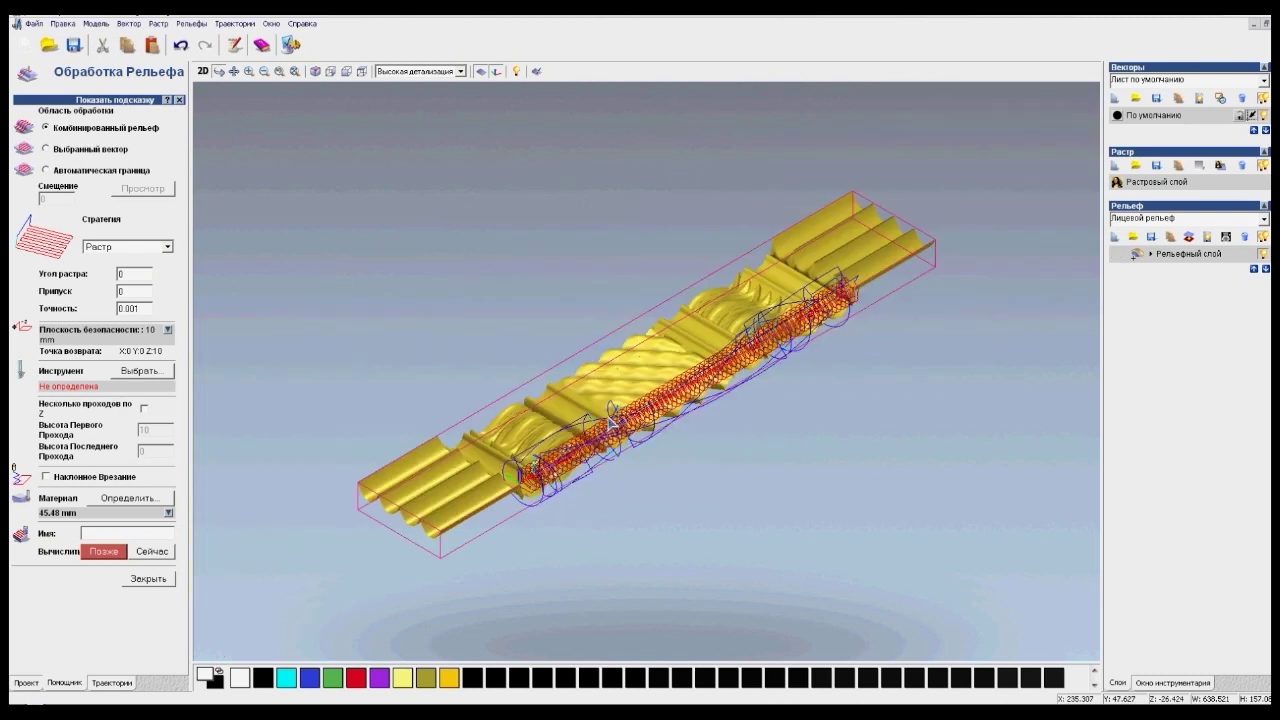
# Limit the relief machining to the selected vector and set the raster angle to 270 degrees, checking the outline in 2D.
pyautogui.scroll(5, 302, 462)
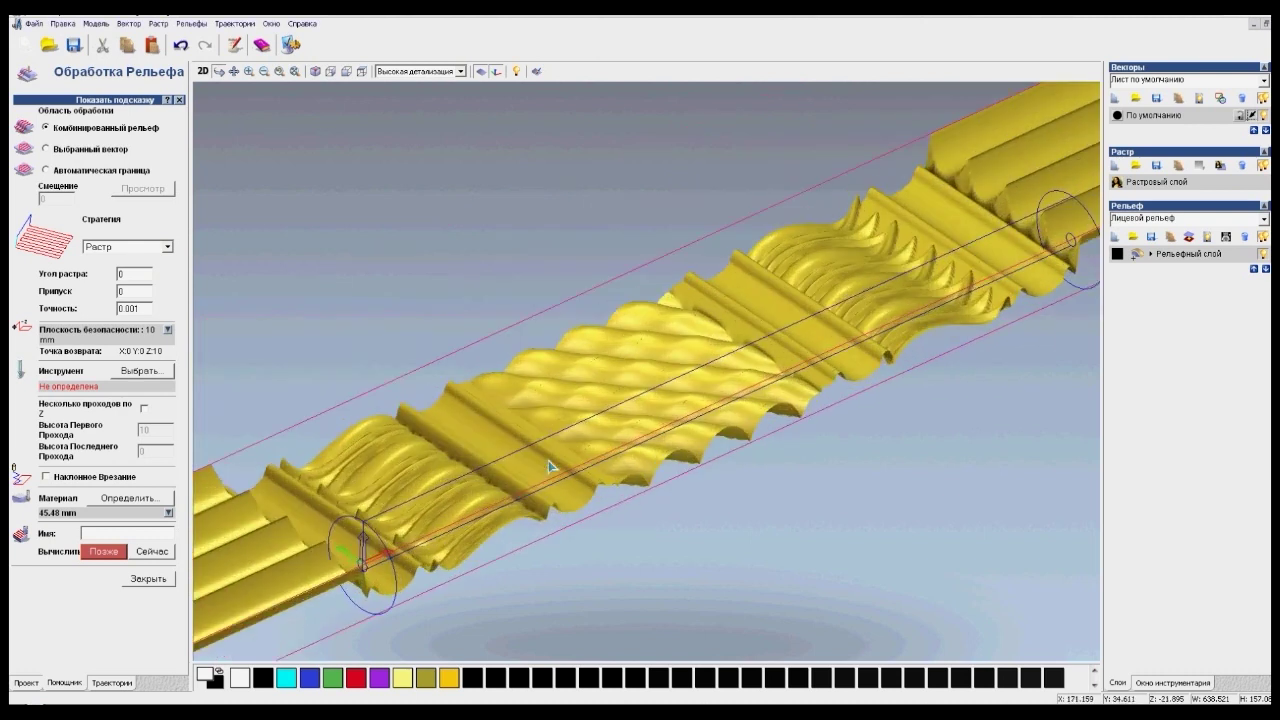
pyautogui.click(46, 149)
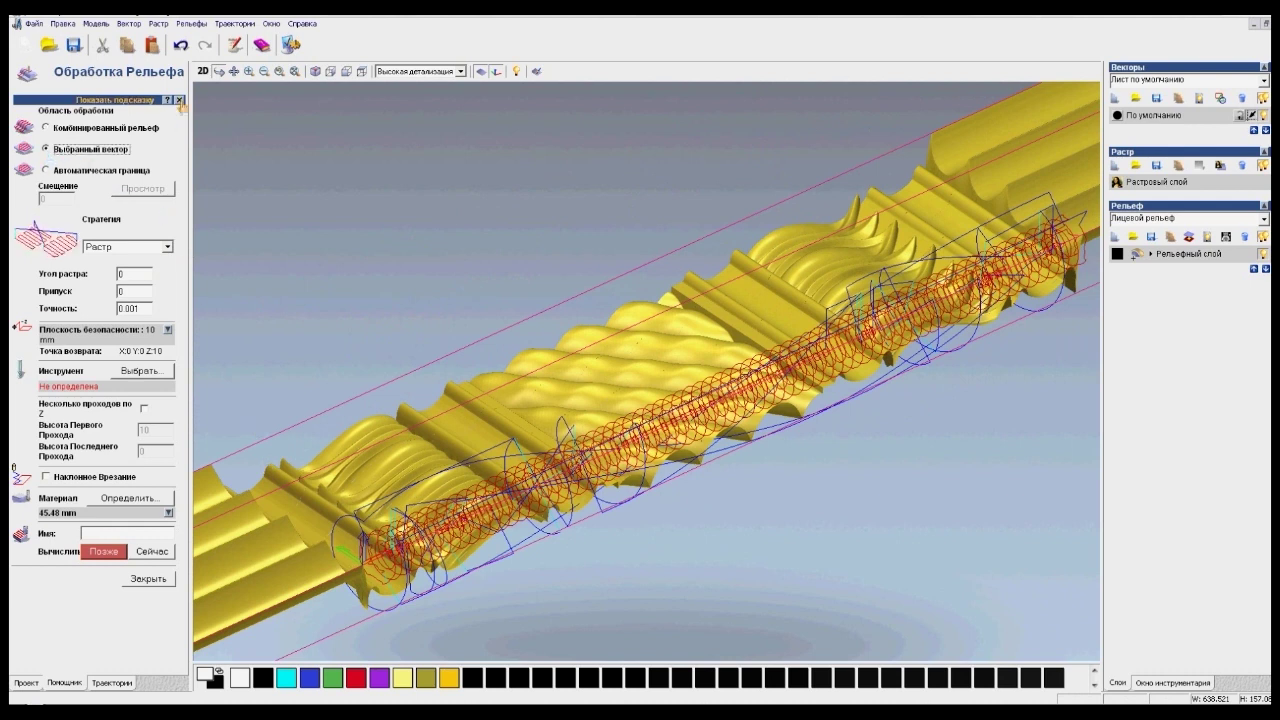
pyautogui.click(202, 71)
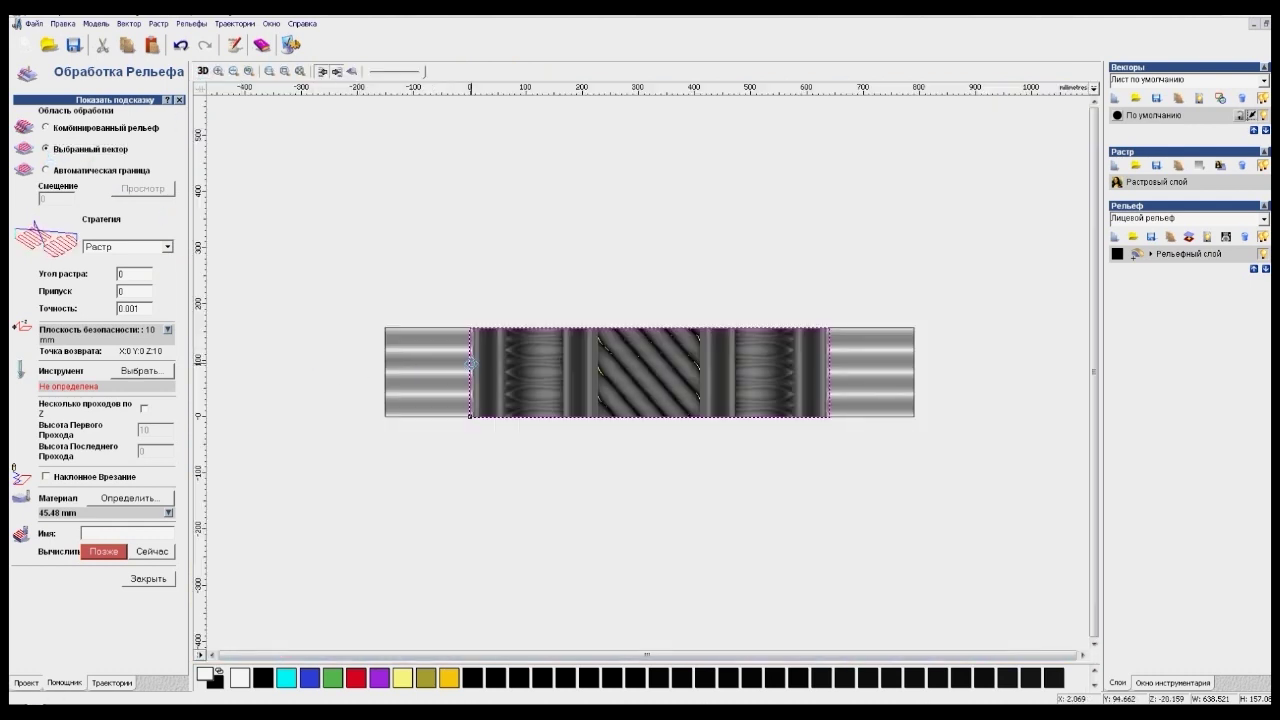
pyautogui.click(202, 71)
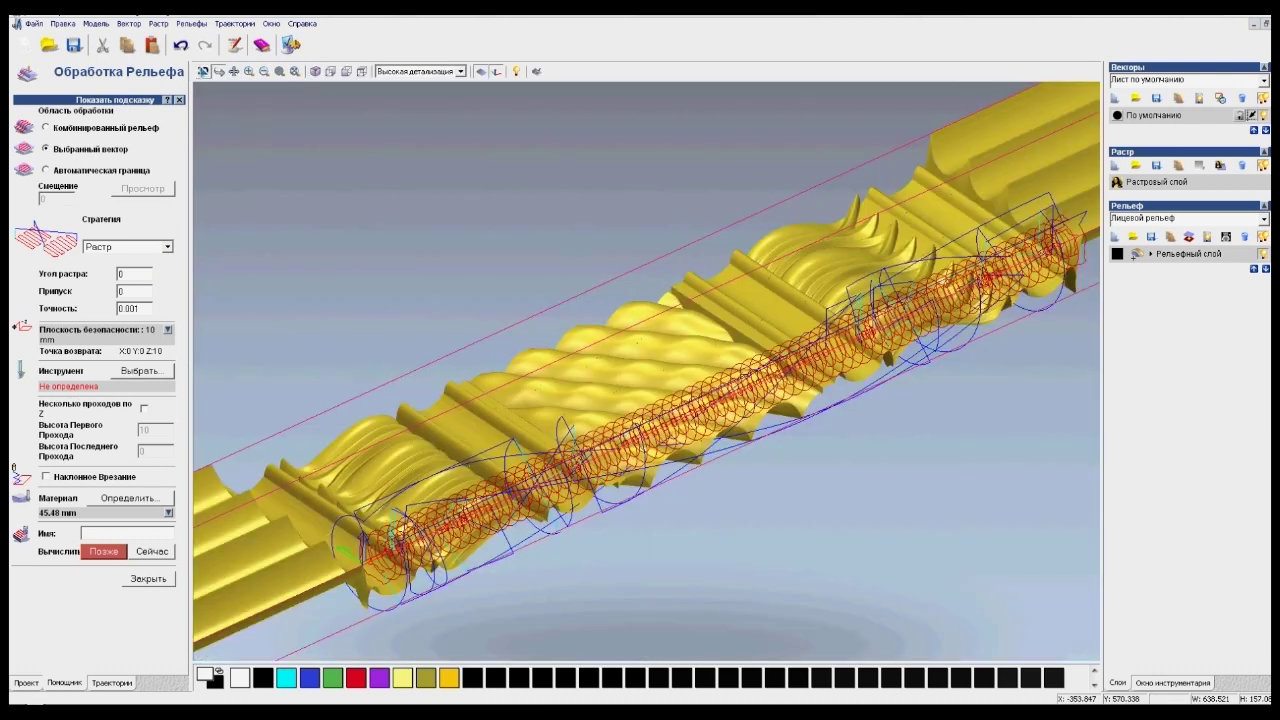
pyautogui.doubleClick(134, 274)
pyautogui.click(203, 71)
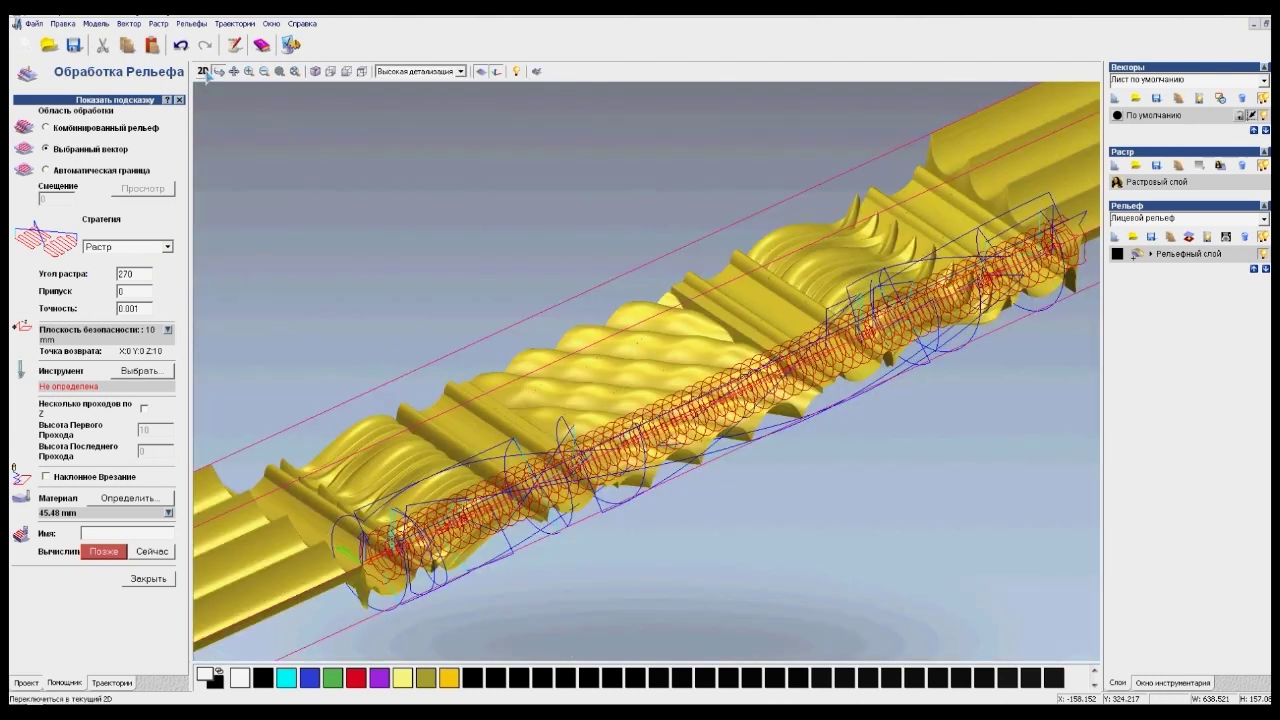
pyautogui.click(203, 71)
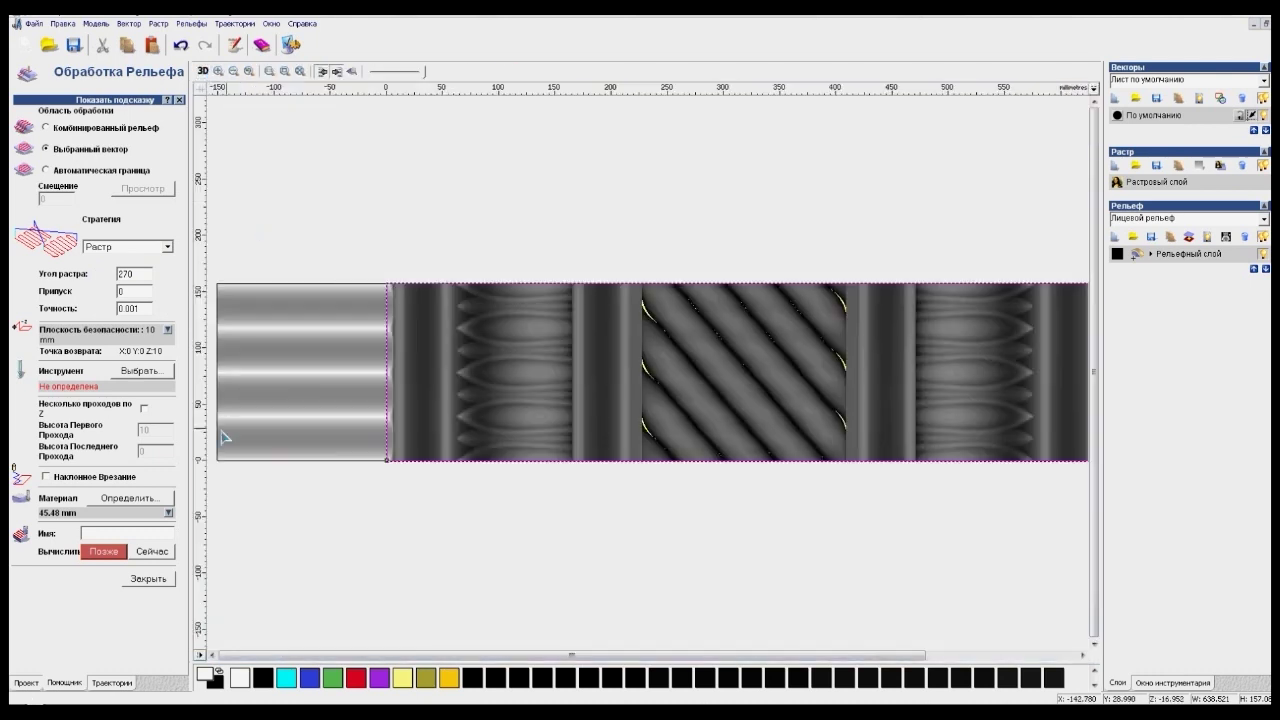
# Choose the Фреза конусная 6R1 cutter for the relief machining and name the toolpath Чистовая обработка.
pyautogui.click(118, 372)
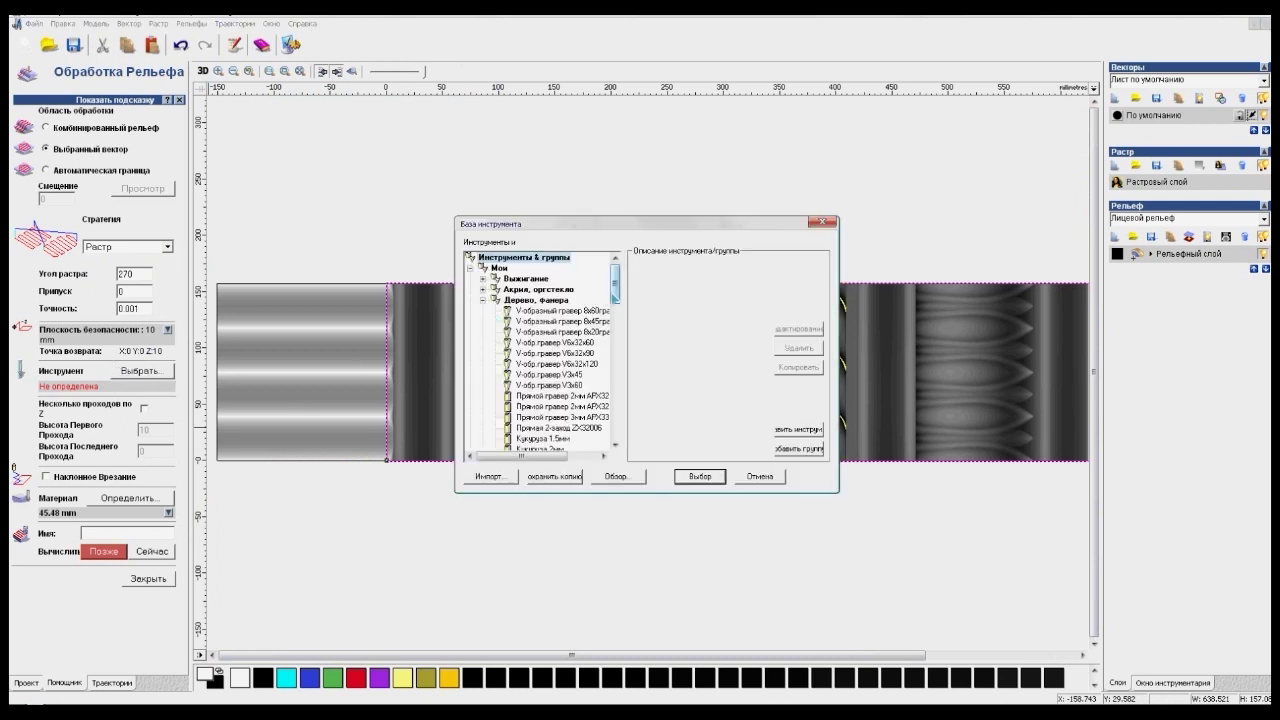
pyautogui.moveTo(616, 297); pyautogui.dragTo(617, 348)
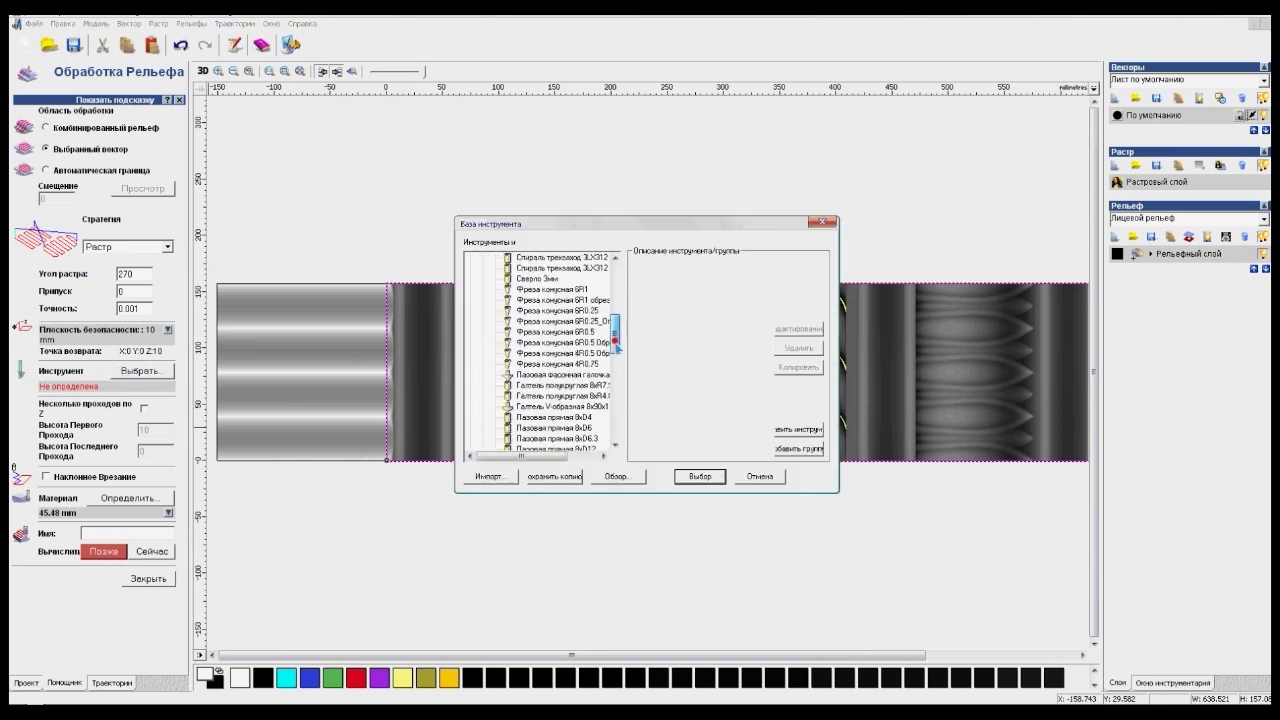
pyautogui.click(567, 290)
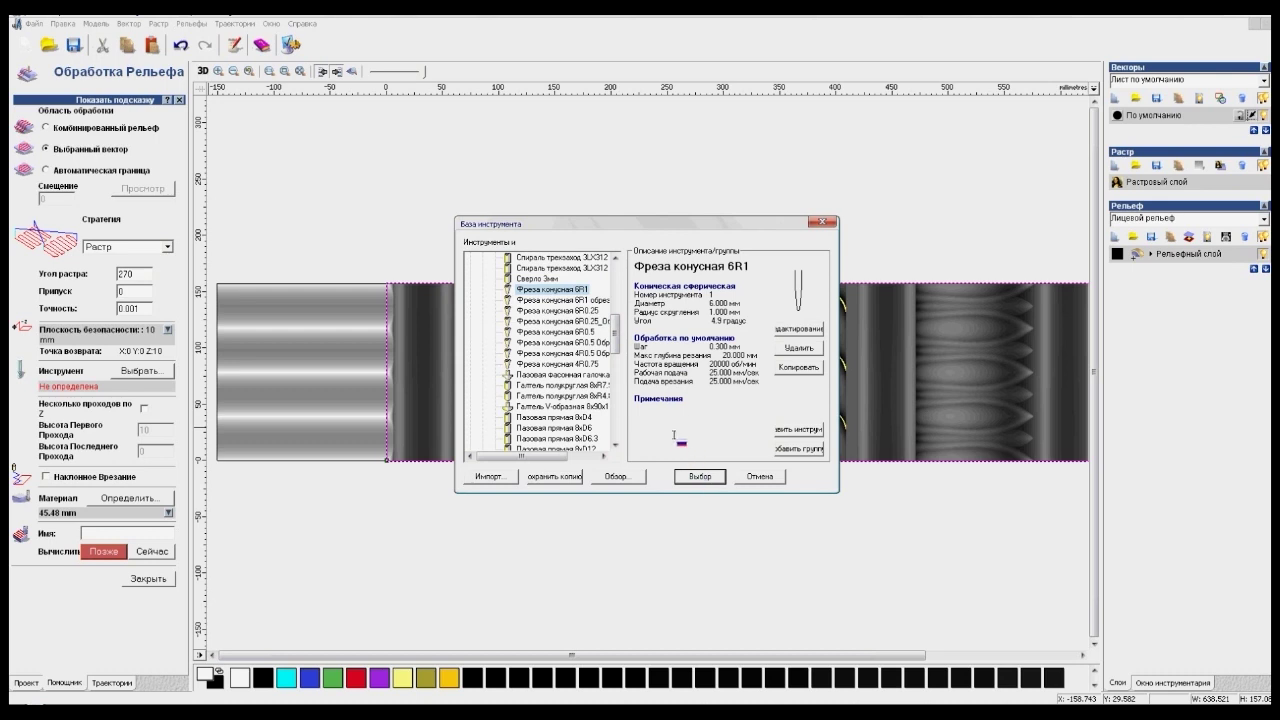
pyautogui.click(693, 478)
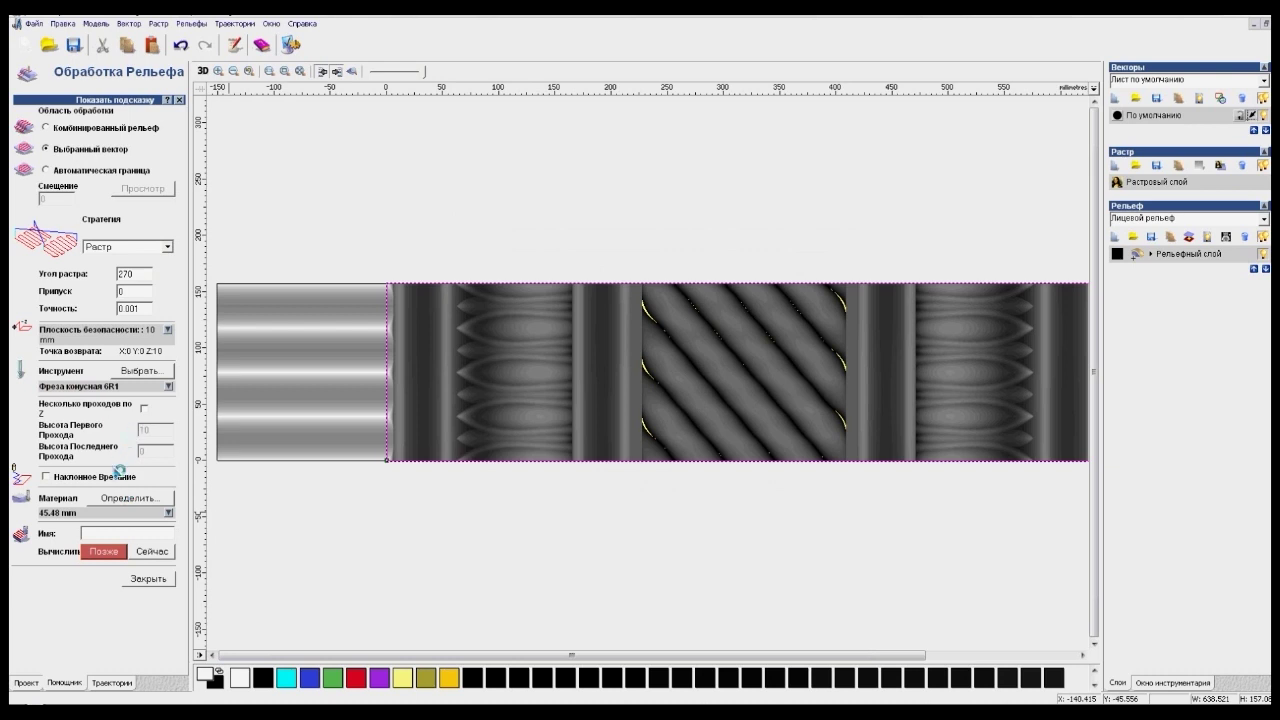
pyautogui.click(103, 531)
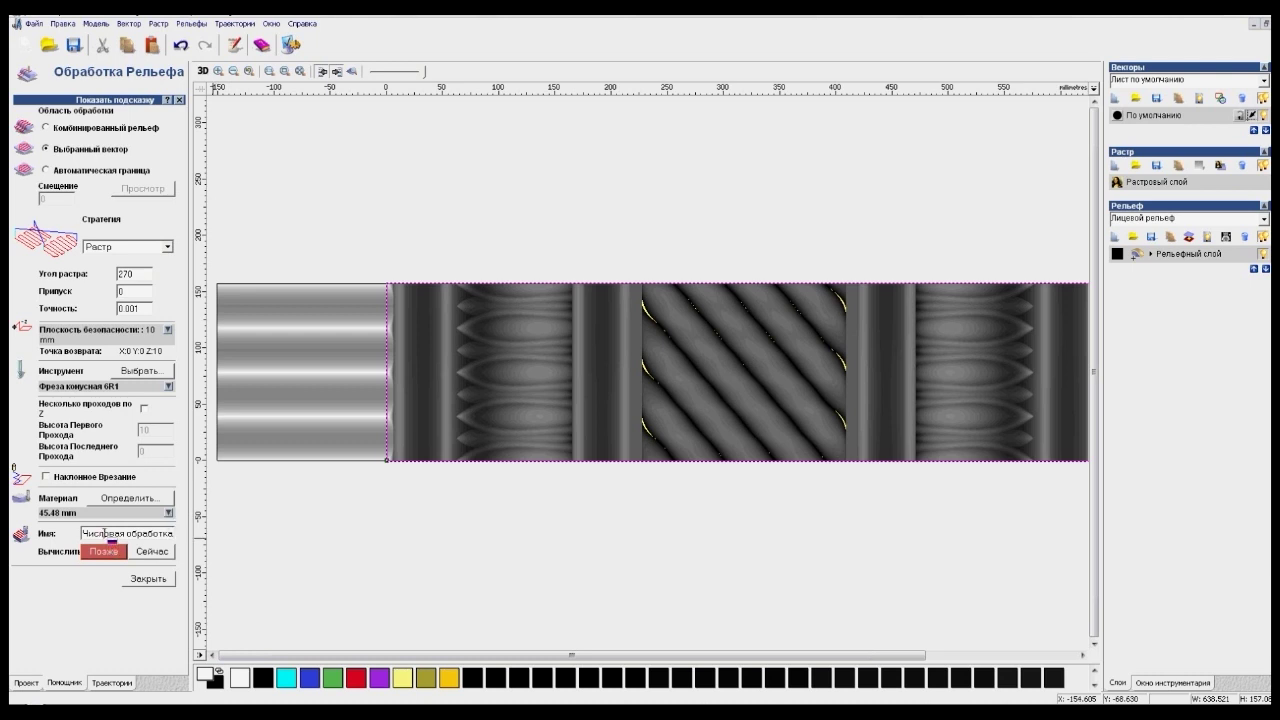
# Correct the finishing toolpath's name to Чистовая обработка, switch to the 3D view and calculate the toolpath immediately.
pyautogui.press('BackSpace')
pyautogui.write('т')
pyautogui.click(202, 71)
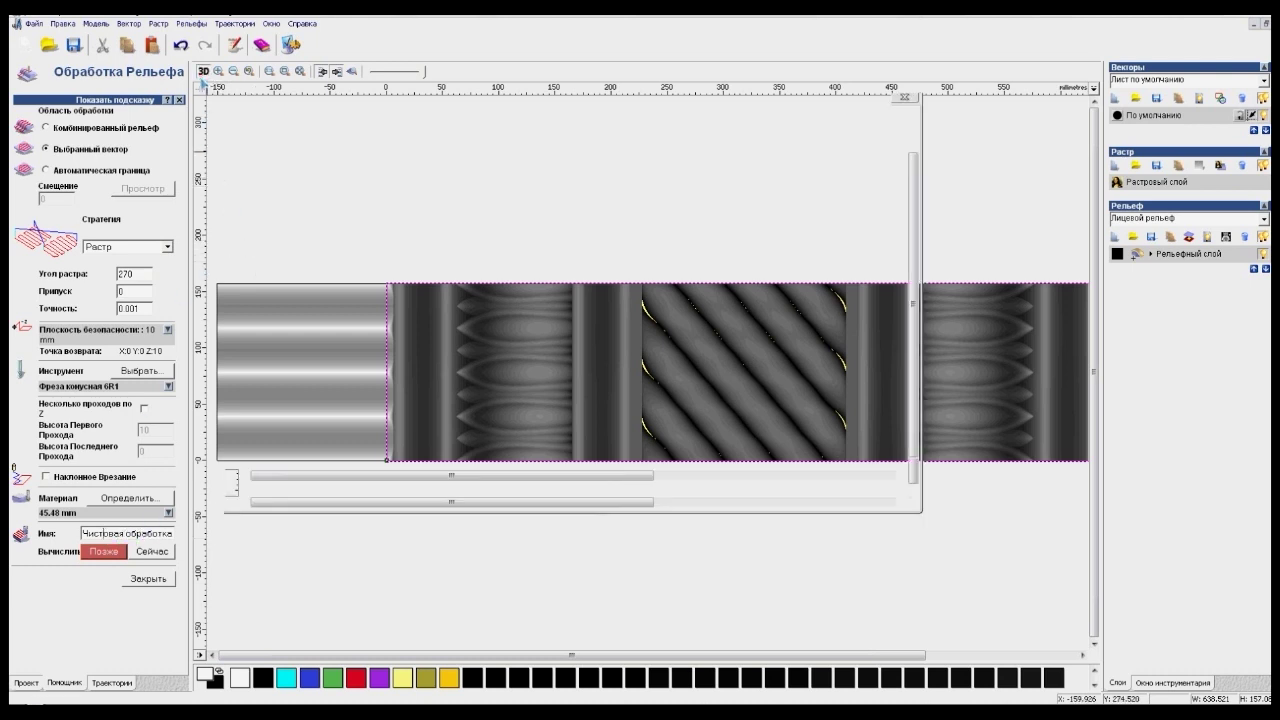
pyautogui.click(168, 551)
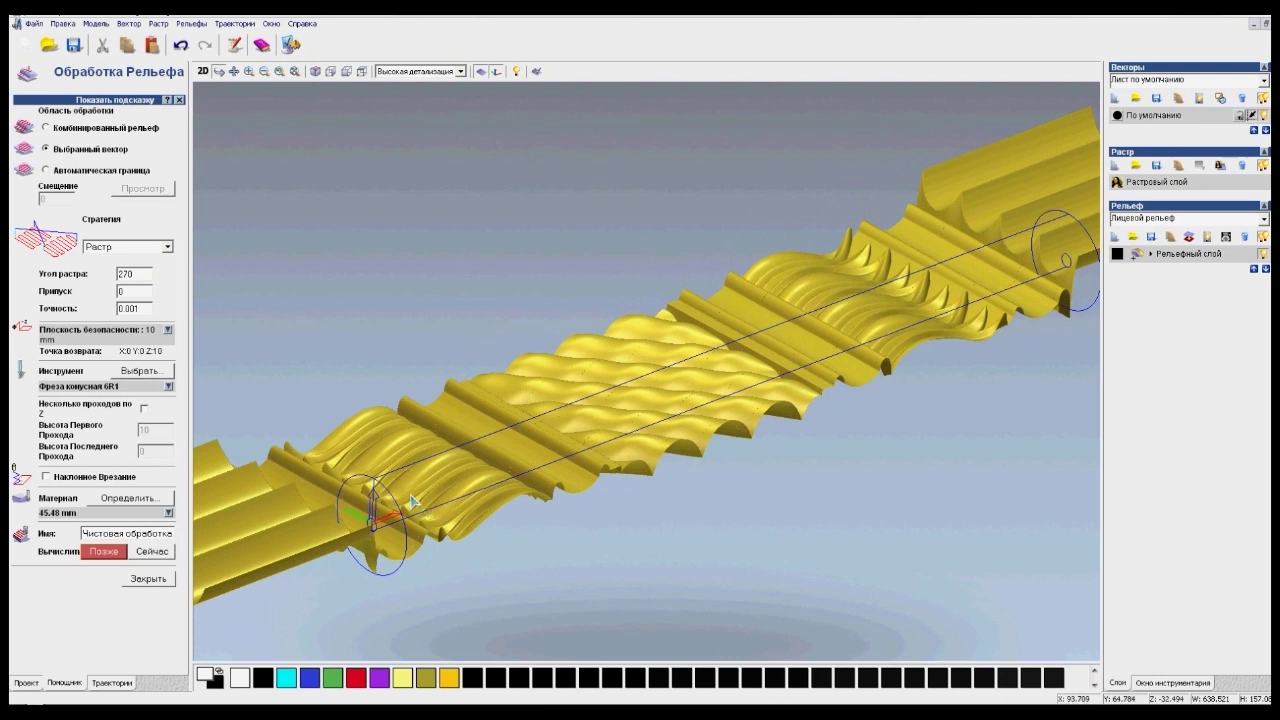
# Examine the calculated finishing toolpath around the baluster's start in 3D and close the relief machining settings.
pyautogui.scroll(2, 398, 497)
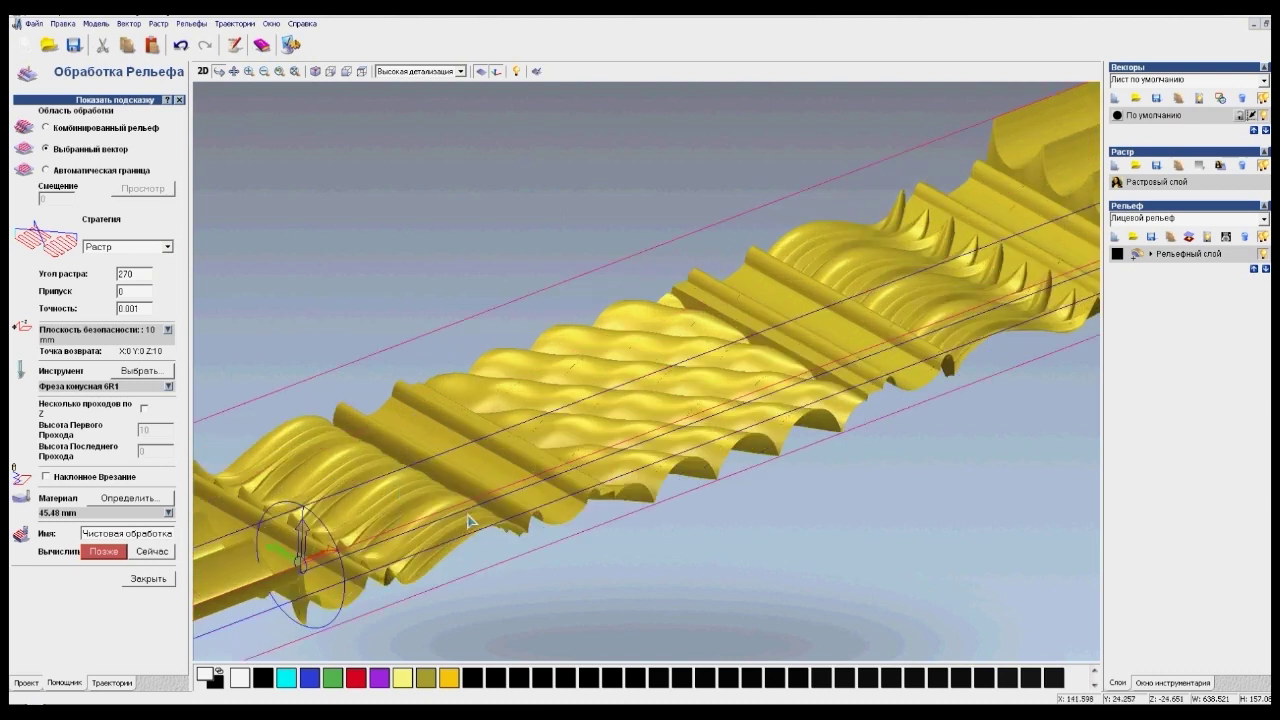
pyautogui.scroll(2, 480, 515)
pyautogui.scroll(3, 486, 517)
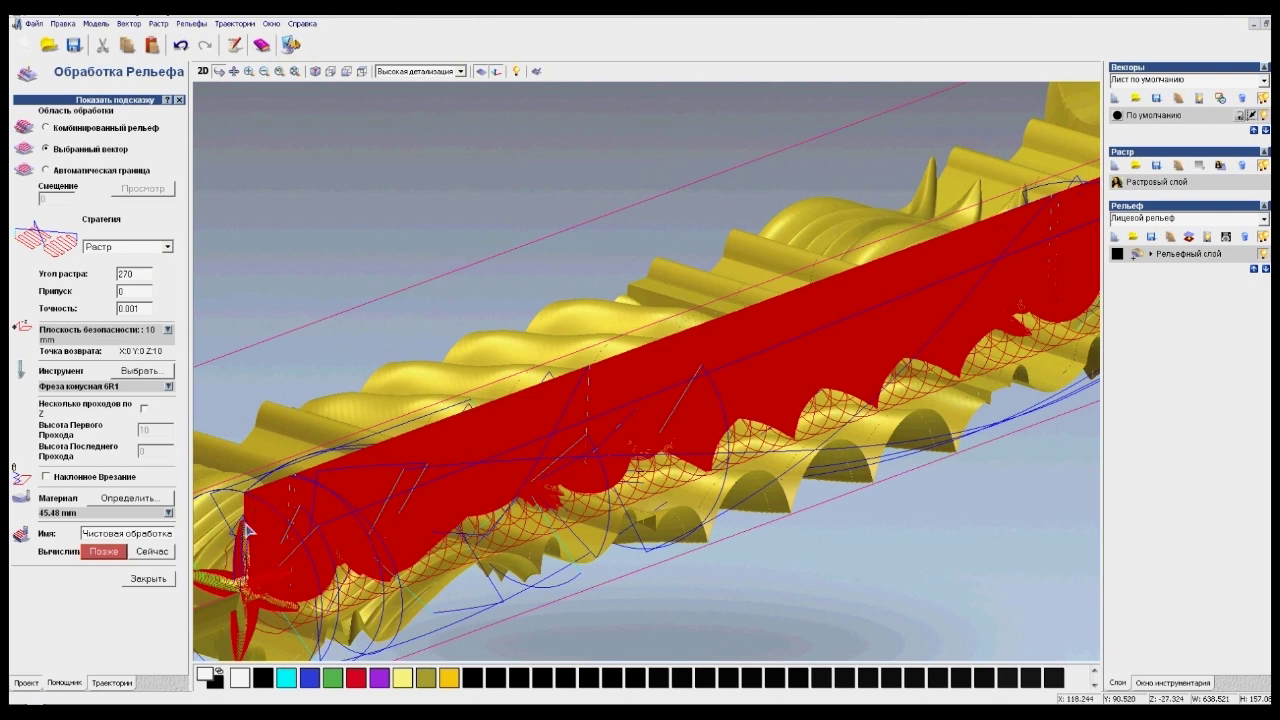
pyautogui.moveTo(290, 510); pyautogui.dragTo(376, 497)
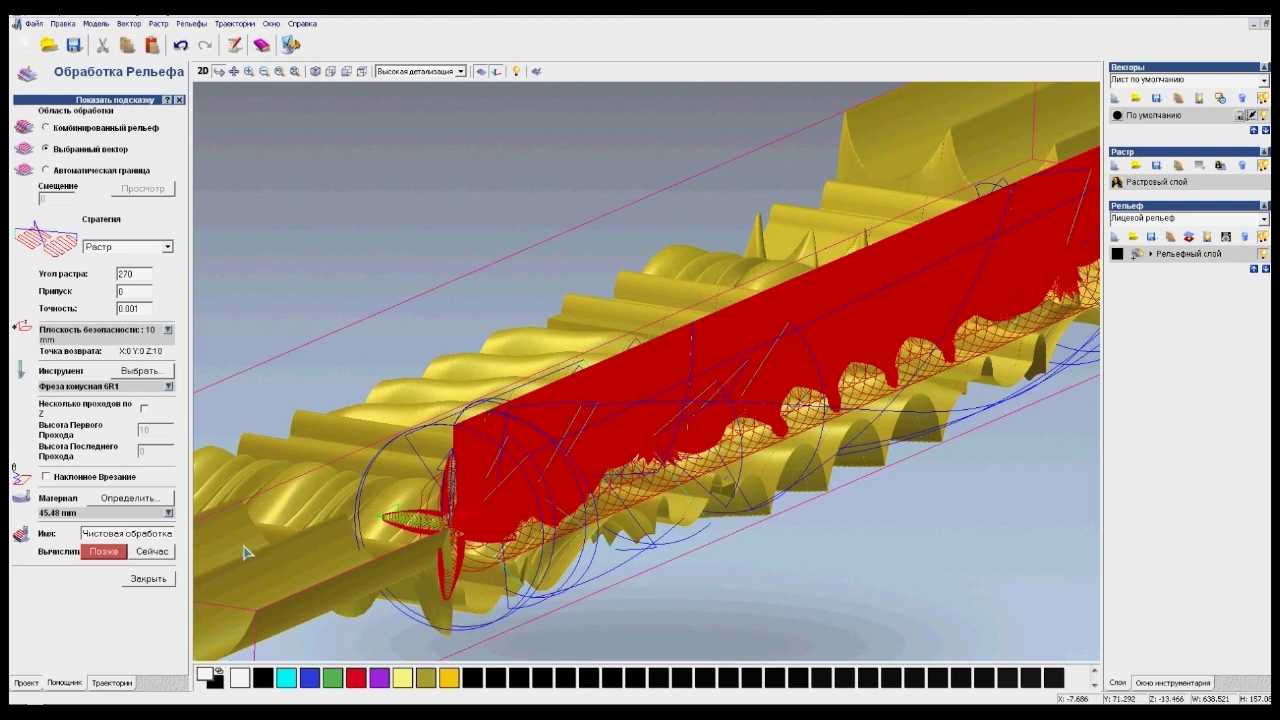
pyautogui.click(170, 588)
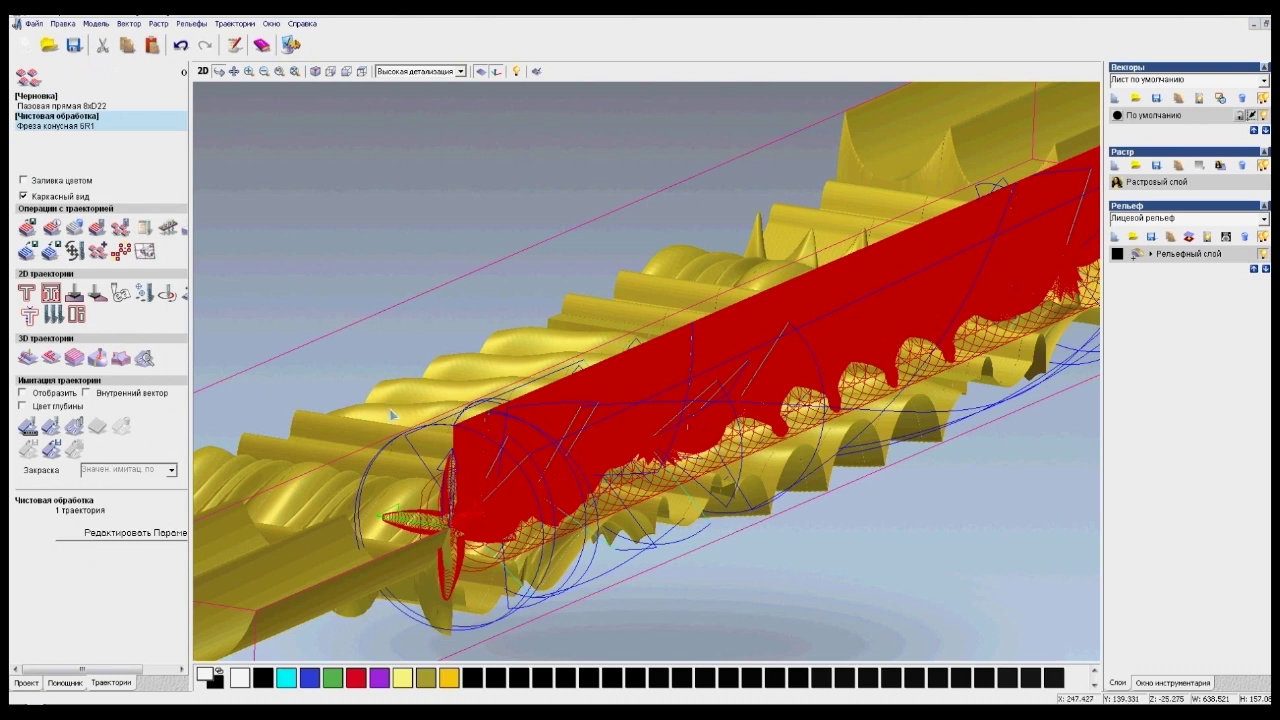
# Select the boundary vector around the carved part in 2D, unlink its width and height, and set its height to 157.07 mm.
pyautogui.click(202, 72)
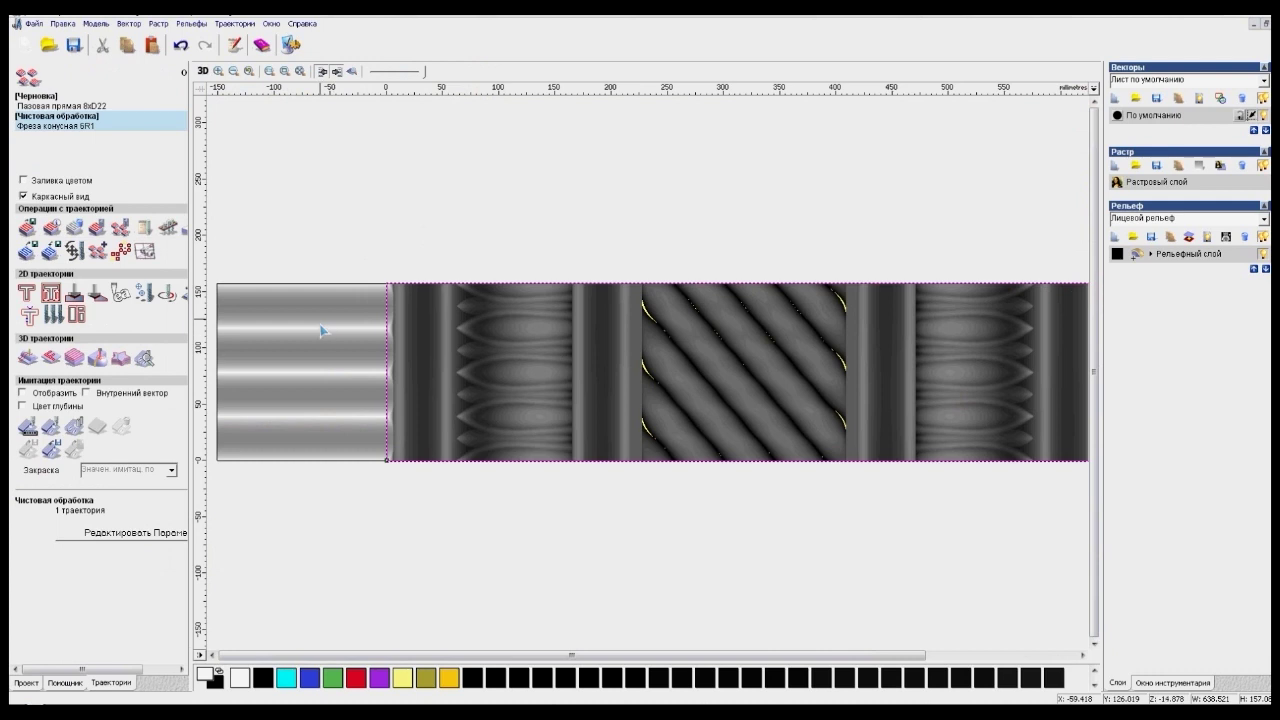
pyautogui.click(395, 351)
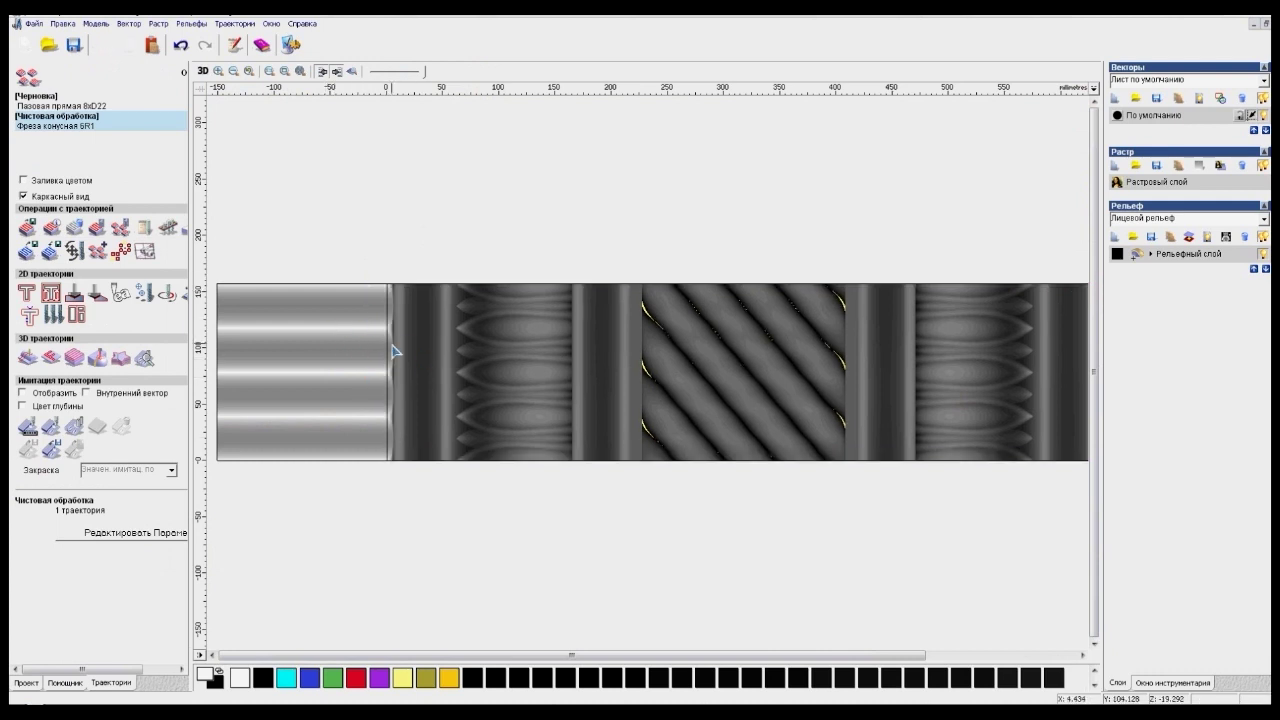
pyautogui.click(390, 351)
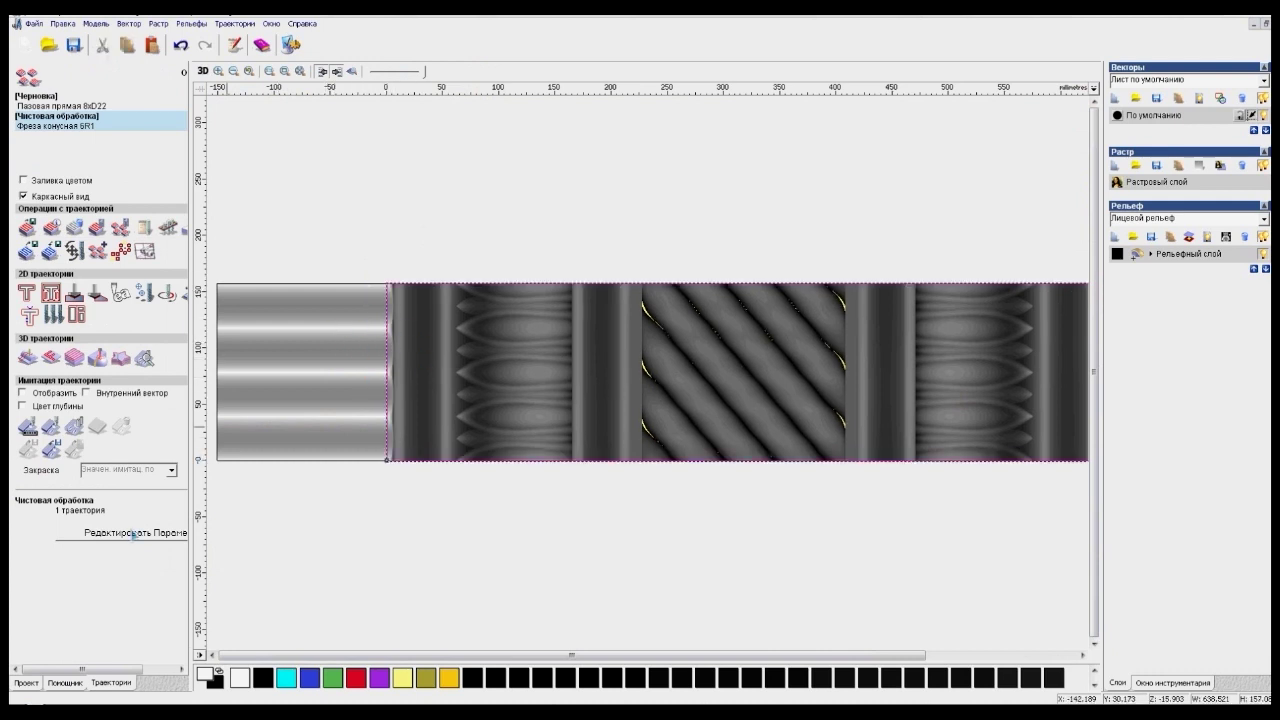
pyautogui.click(78, 686)
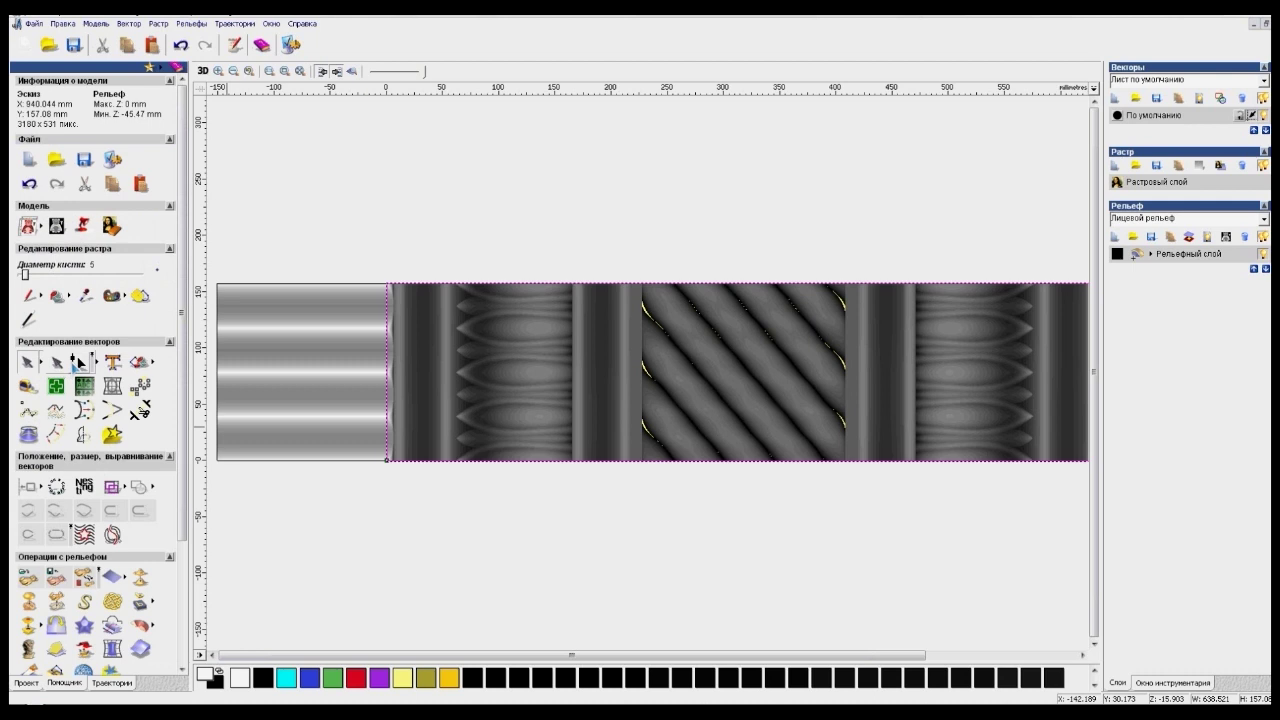
pyautogui.click(57, 362)
pyautogui.click(57, 362)
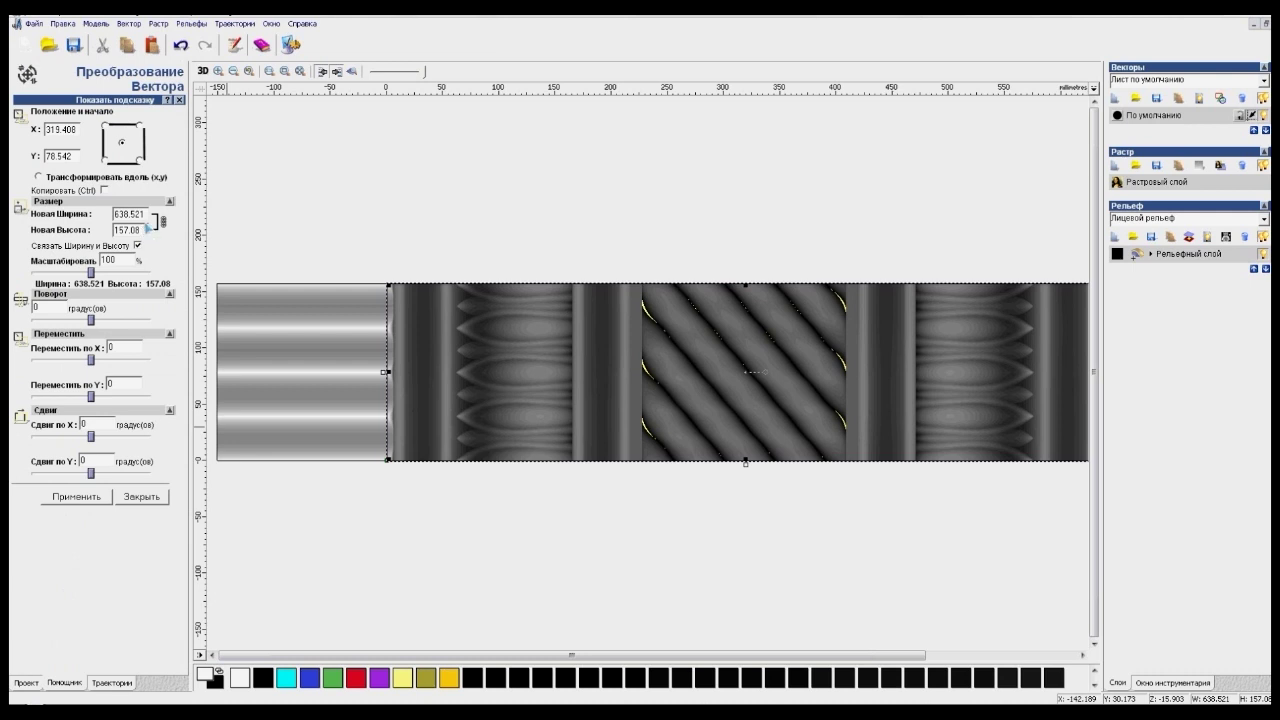
pyautogui.click(138, 245)
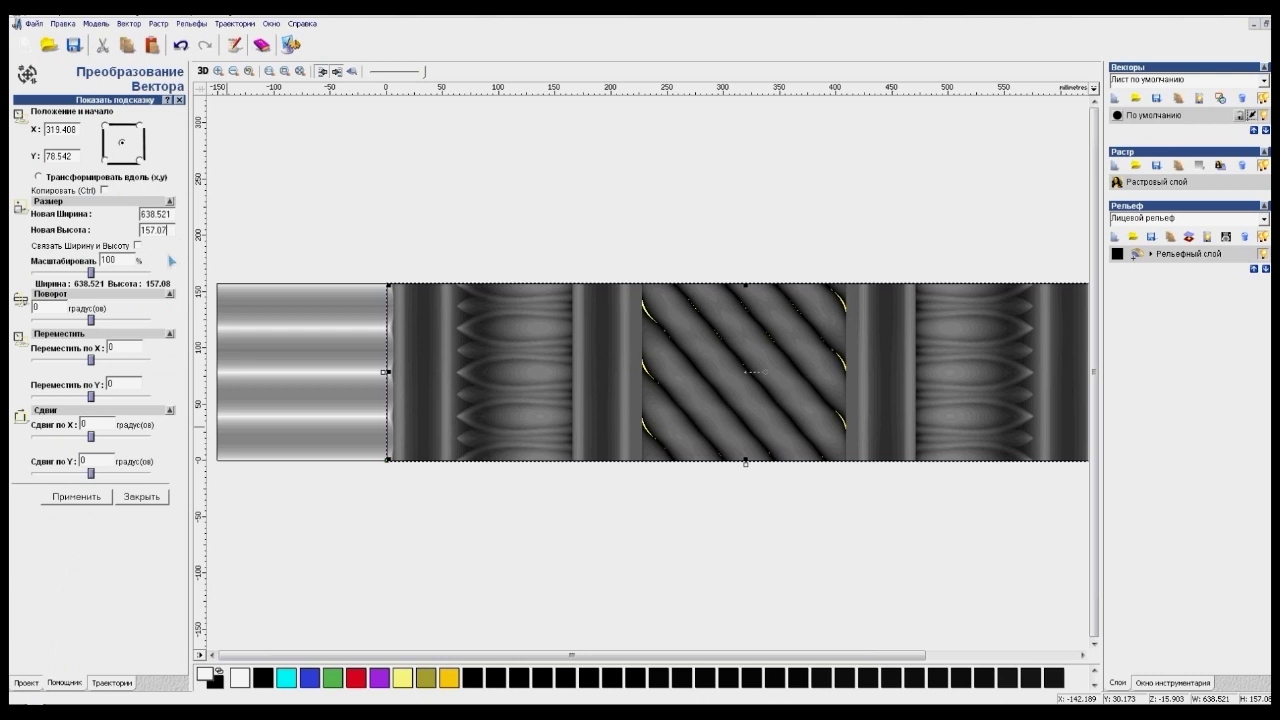
pyautogui.click(77, 497)
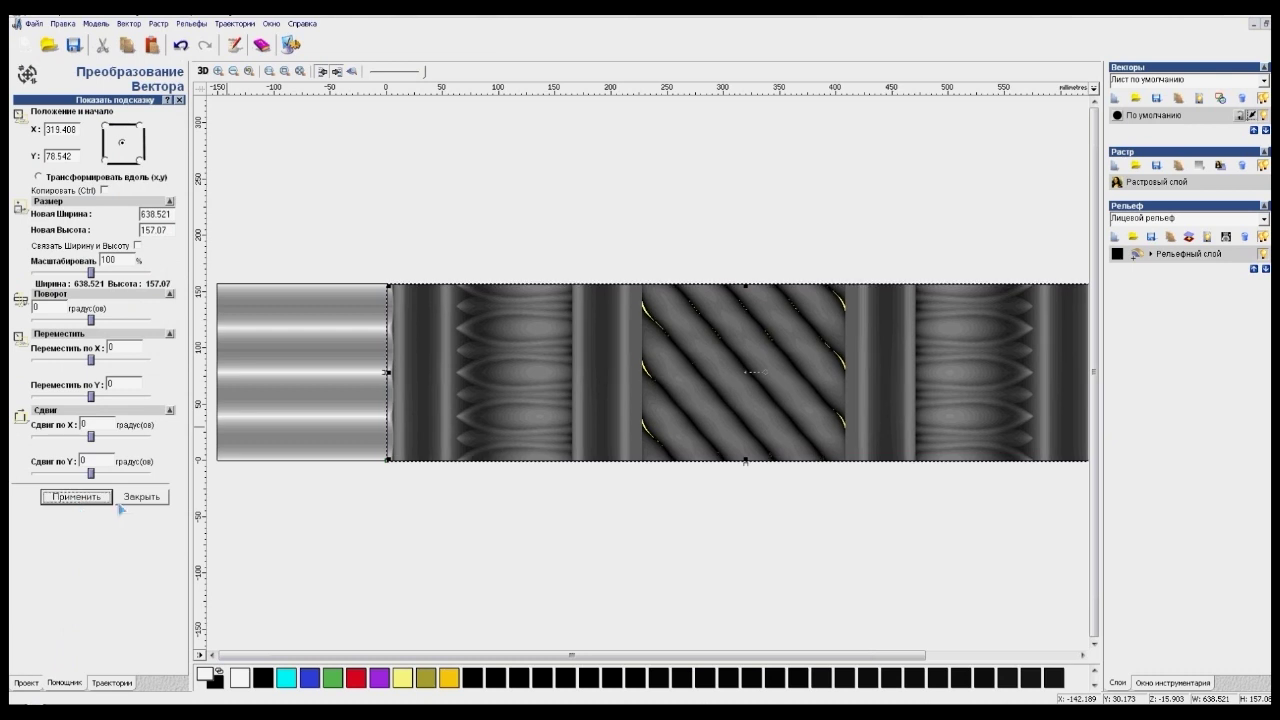
pyautogui.click(141, 497)
# Return to the 3D view, reopen the Чистовая обработка toolpath and recalculate it with the resized boundary.
pyautogui.click(202, 71)
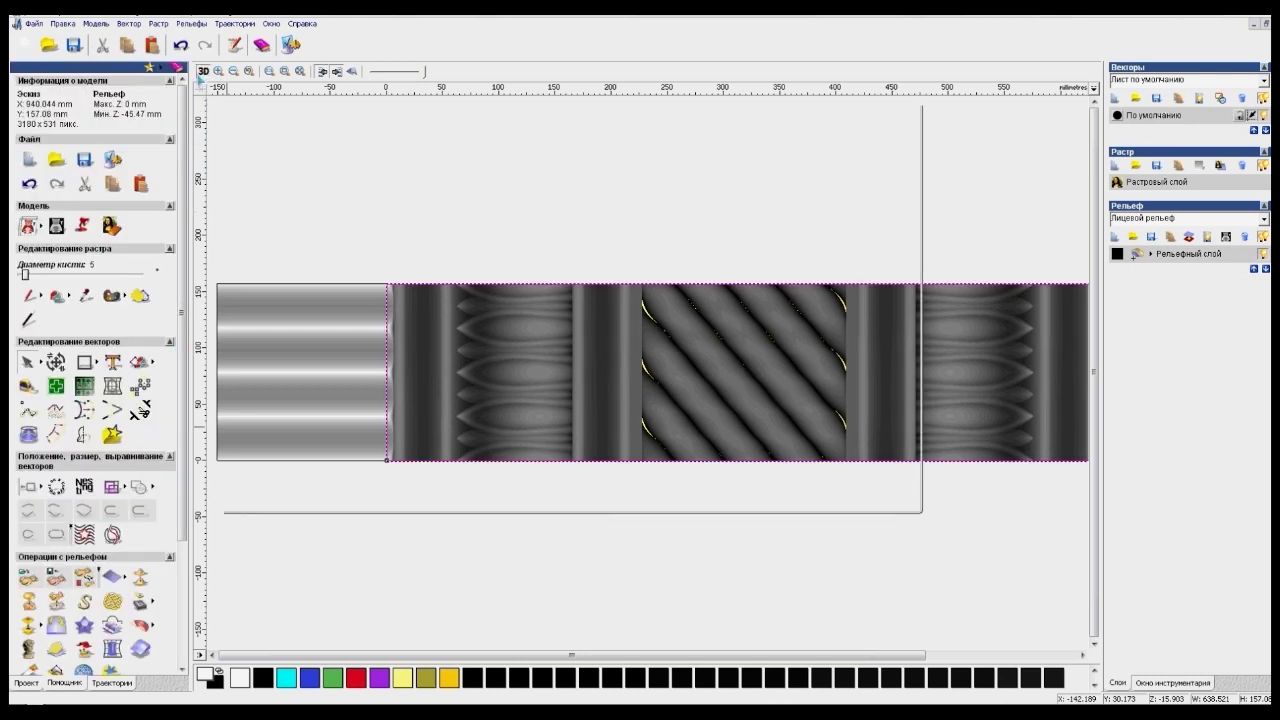
pyautogui.click(100, 684)
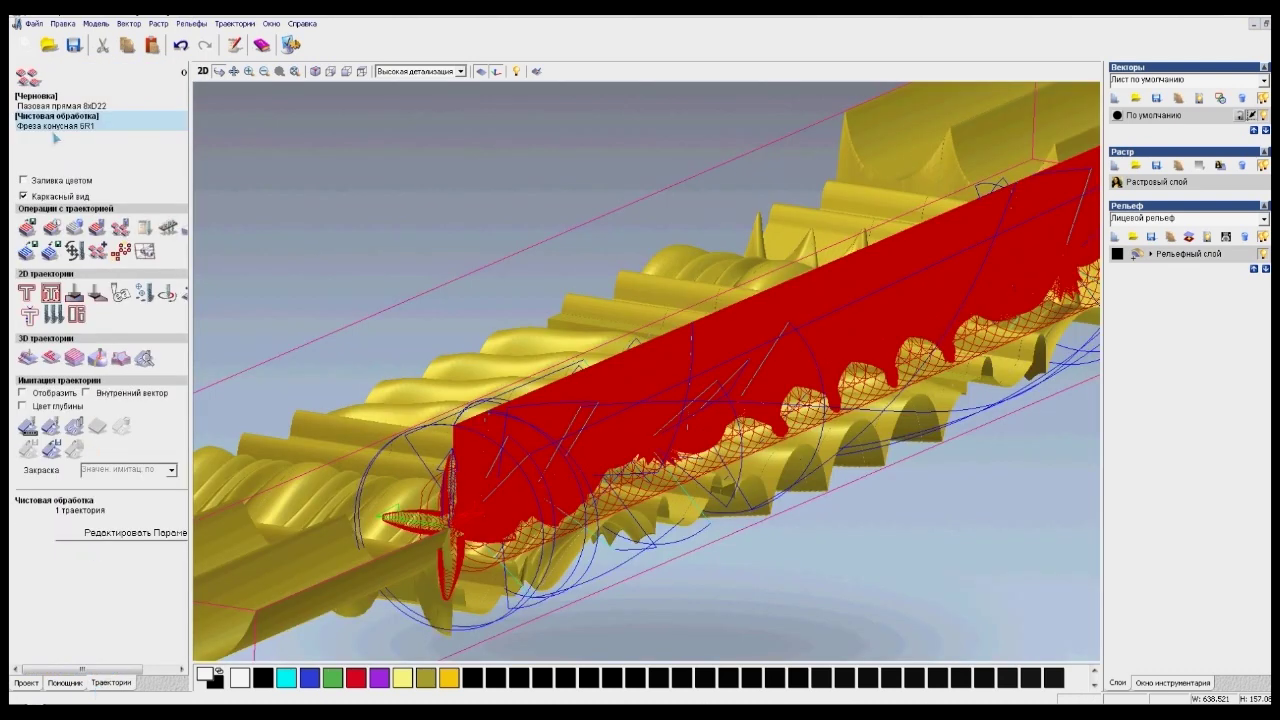
pyautogui.doubleClick(52, 126)
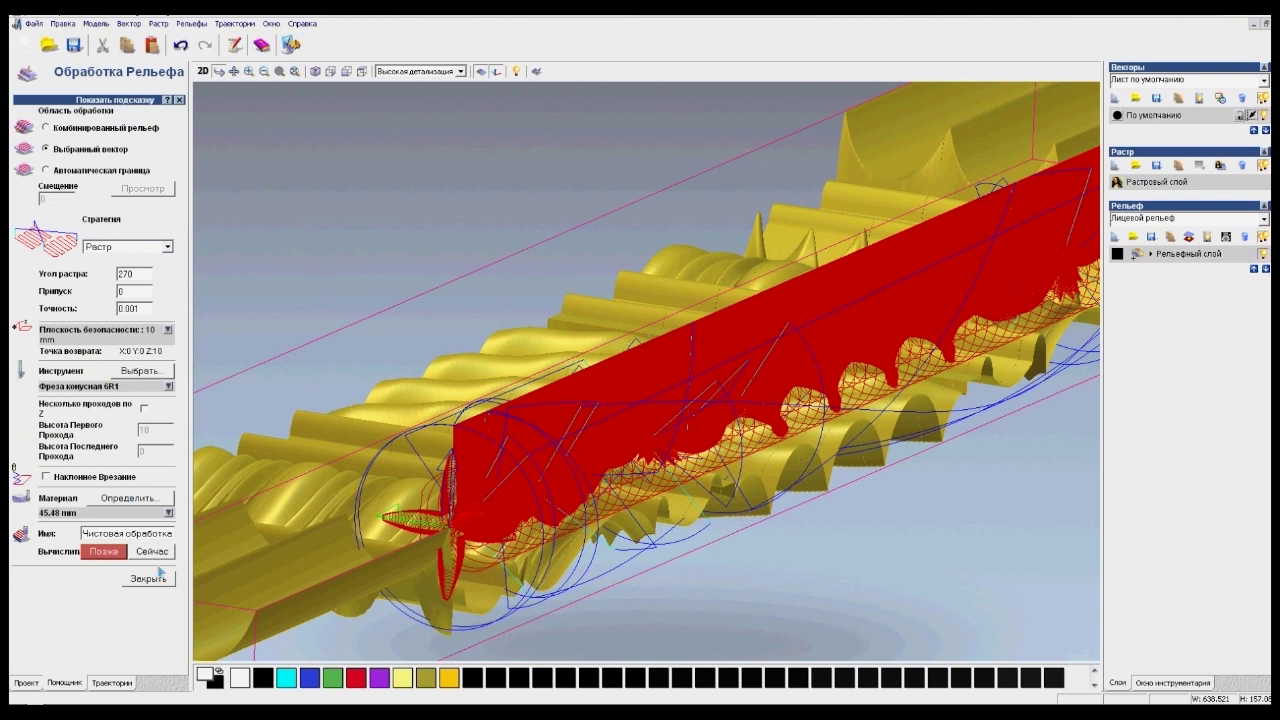
pyautogui.click(159, 551)
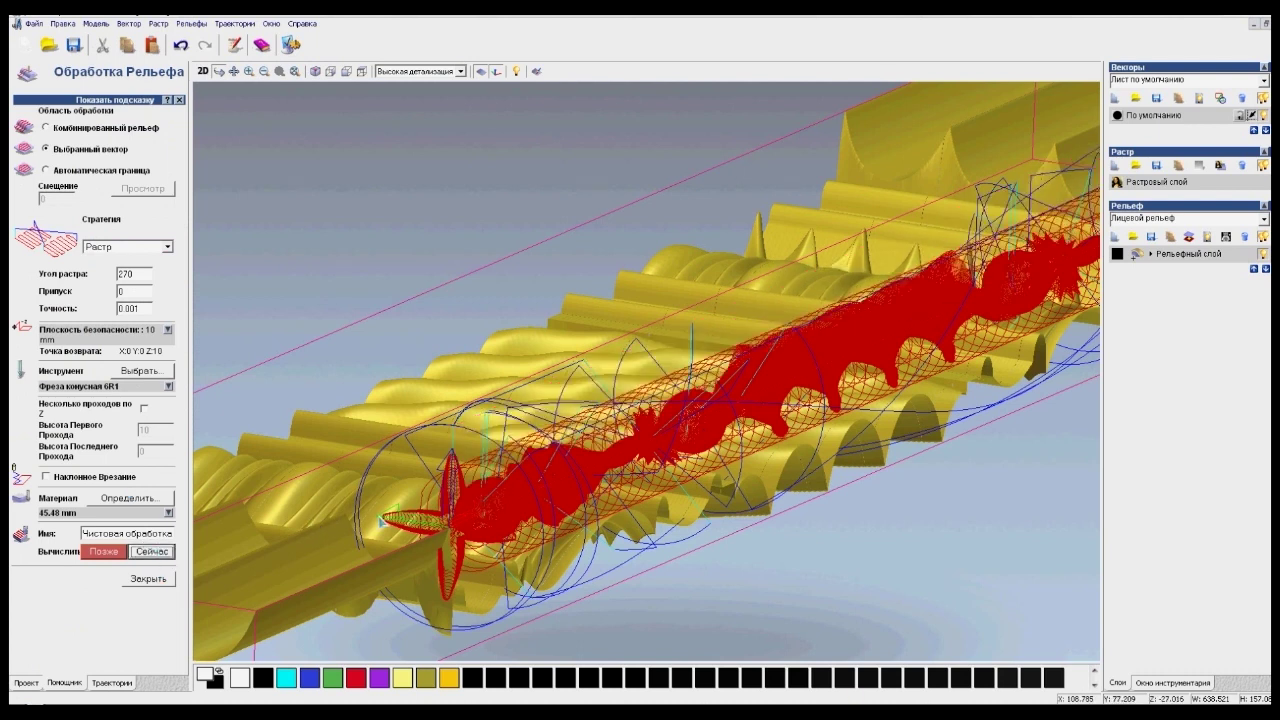
# Examine the recalculated finishing toolpath along the baluster from several angles and close its settings.
pyautogui.moveTo(678, 466); pyautogui.dragTo(604, 512)
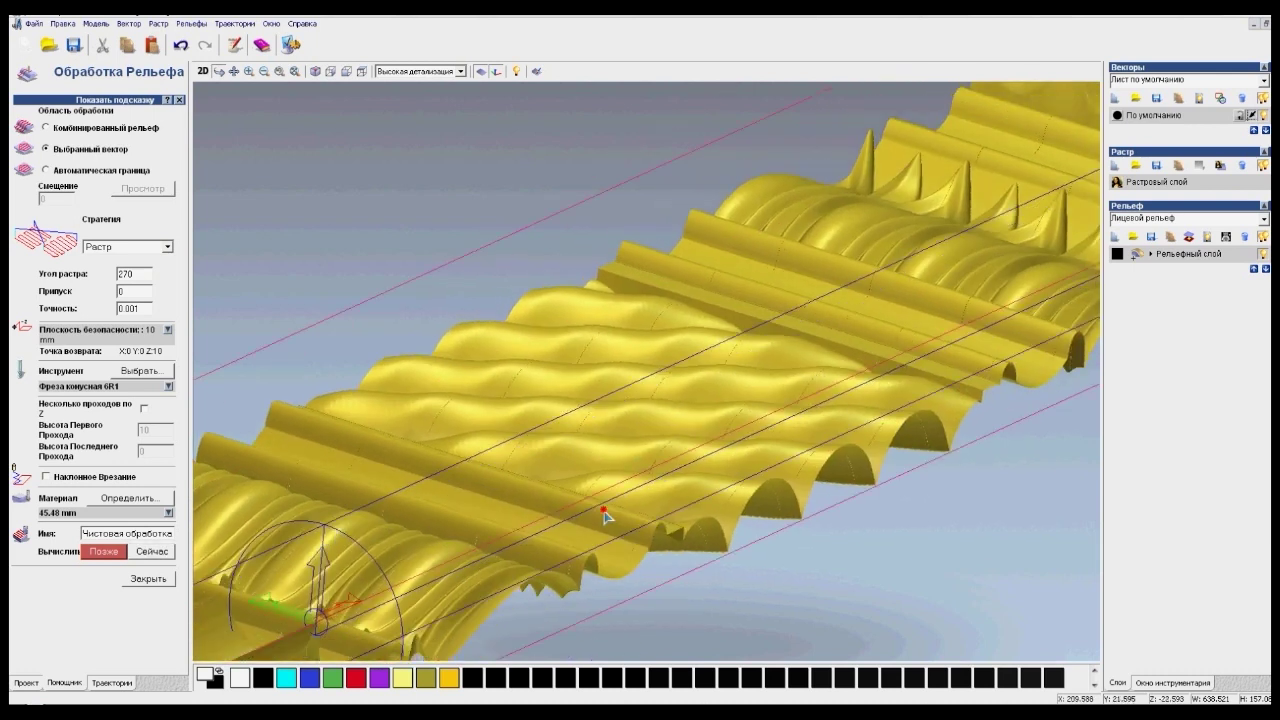
pyautogui.click(679, 501)
pyautogui.click(148, 579)
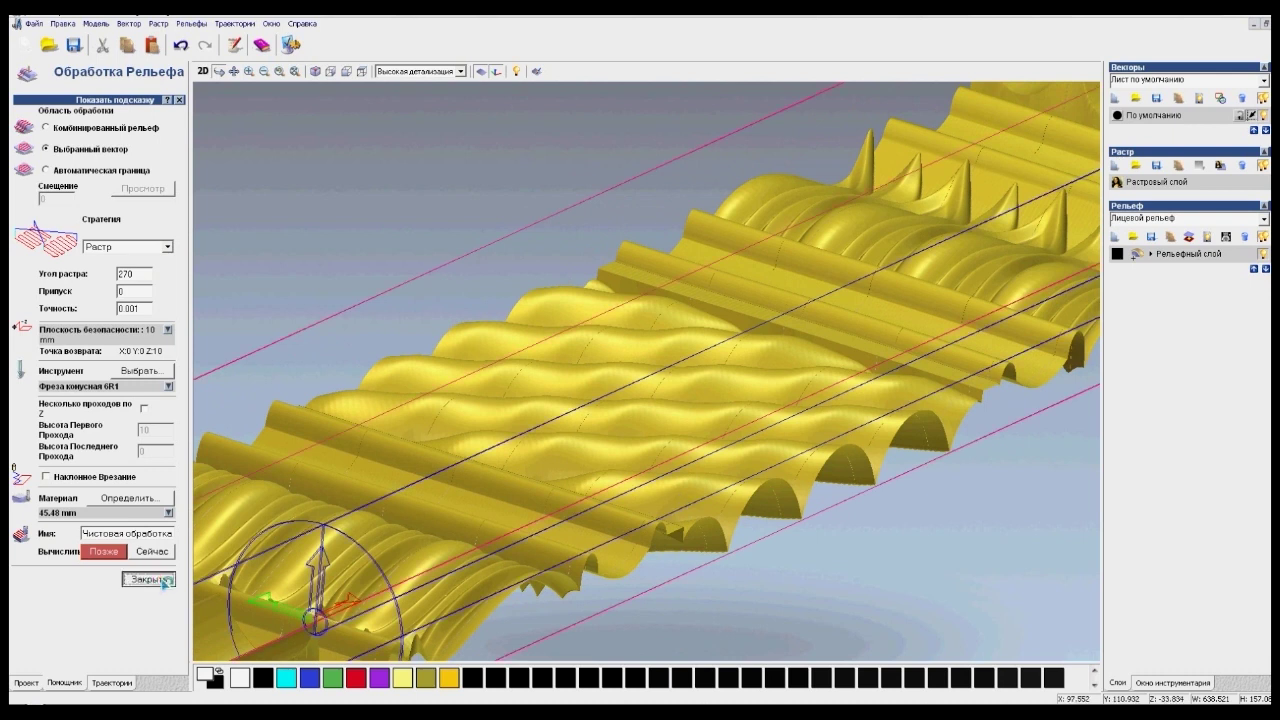
pyautogui.moveTo(472, 514); pyautogui.dragTo(438, 500)
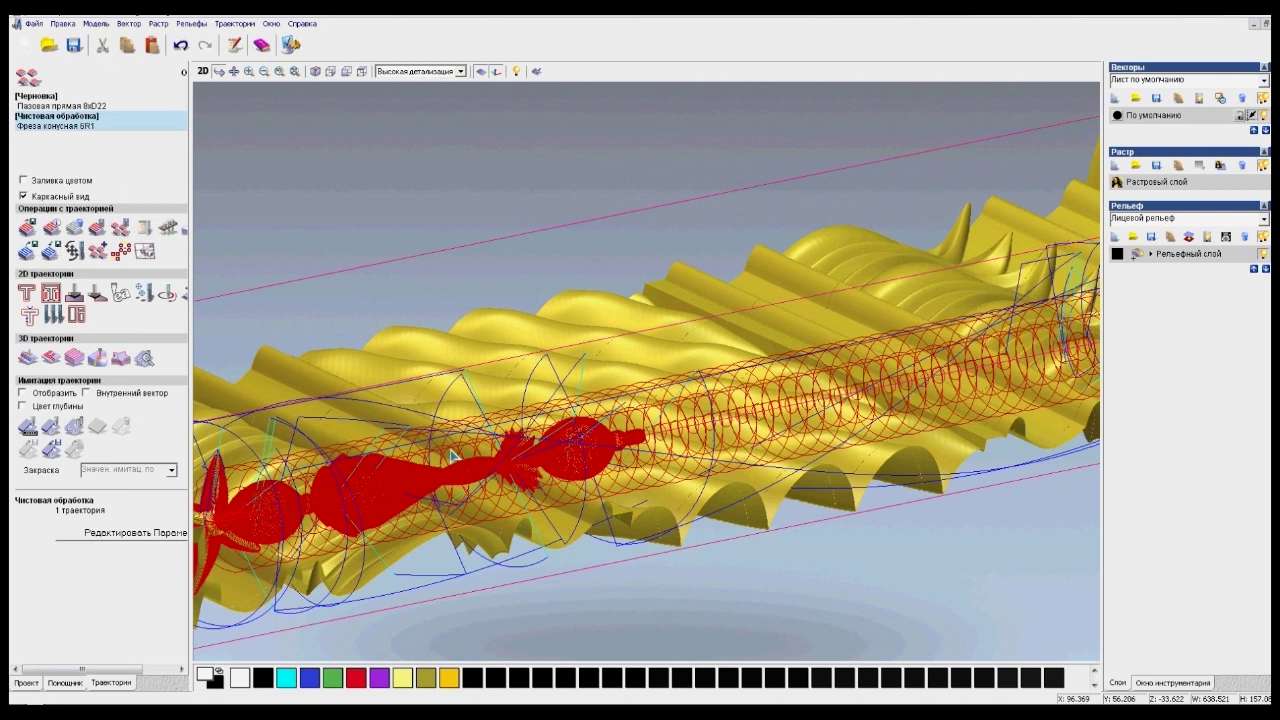
pyautogui.moveTo(468, 465); pyautogui.dragTo(599, 427)
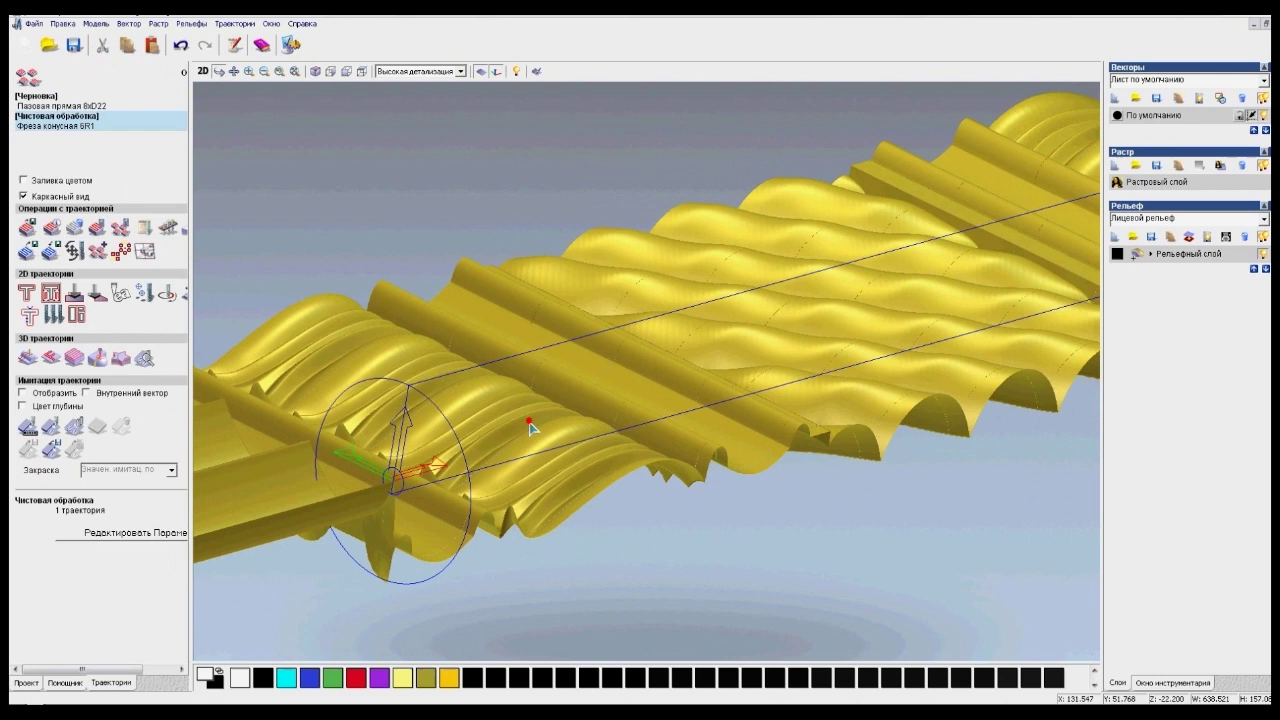
pyautogui.moveTo(530, 427); pyautogui.dragTo(531, 443)
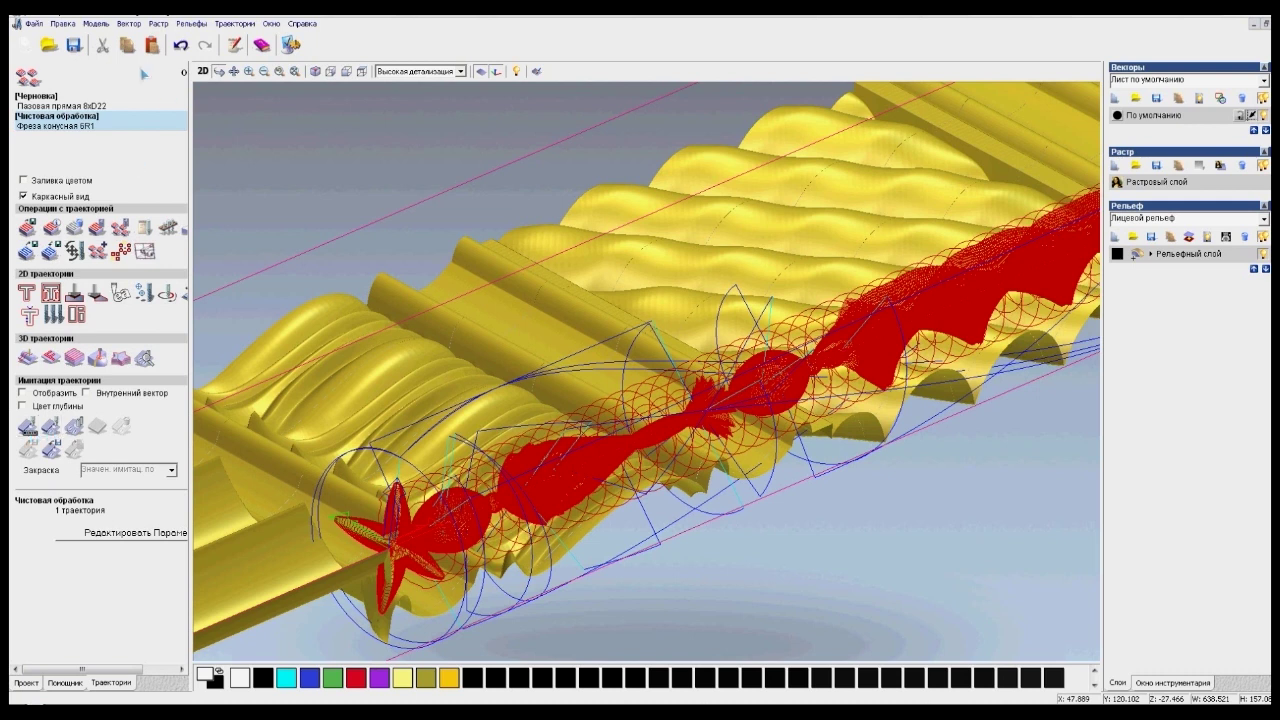
# Simulate the Черновка toolpath at high resolution and look over the roughed block in 3D.
pyautogui.click(52, 104)
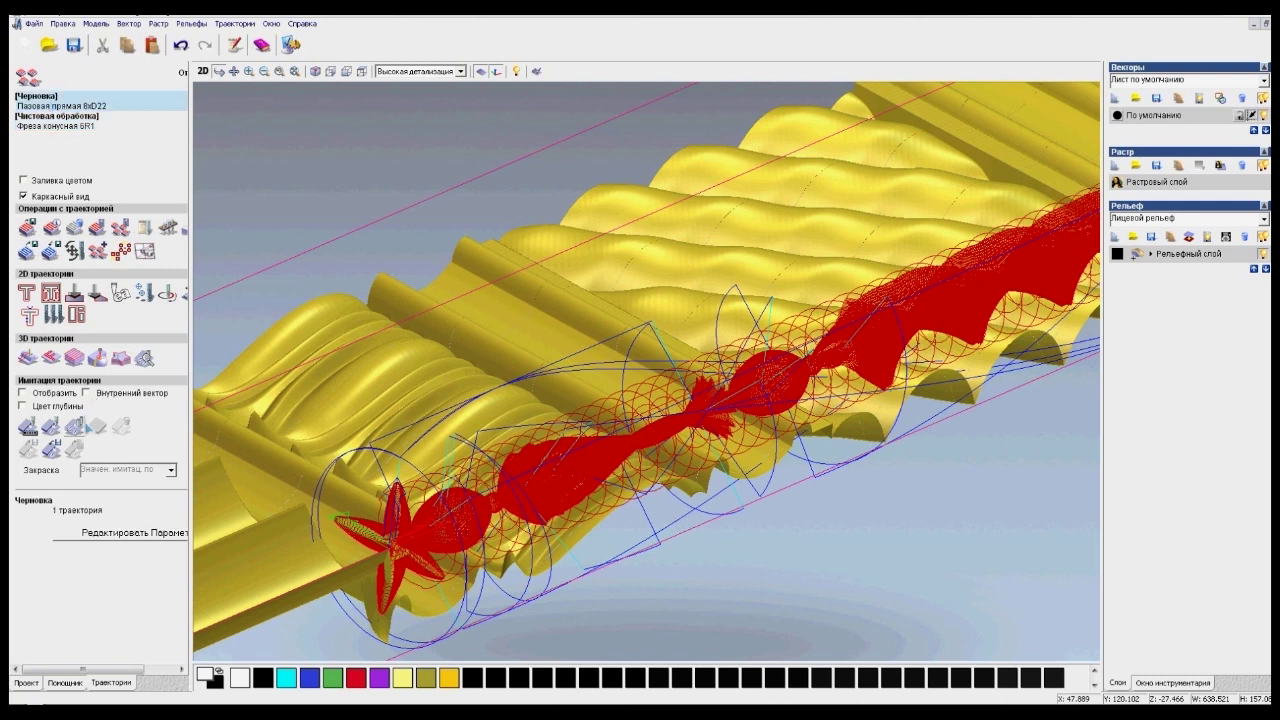
pyautogui.click(54, 428)
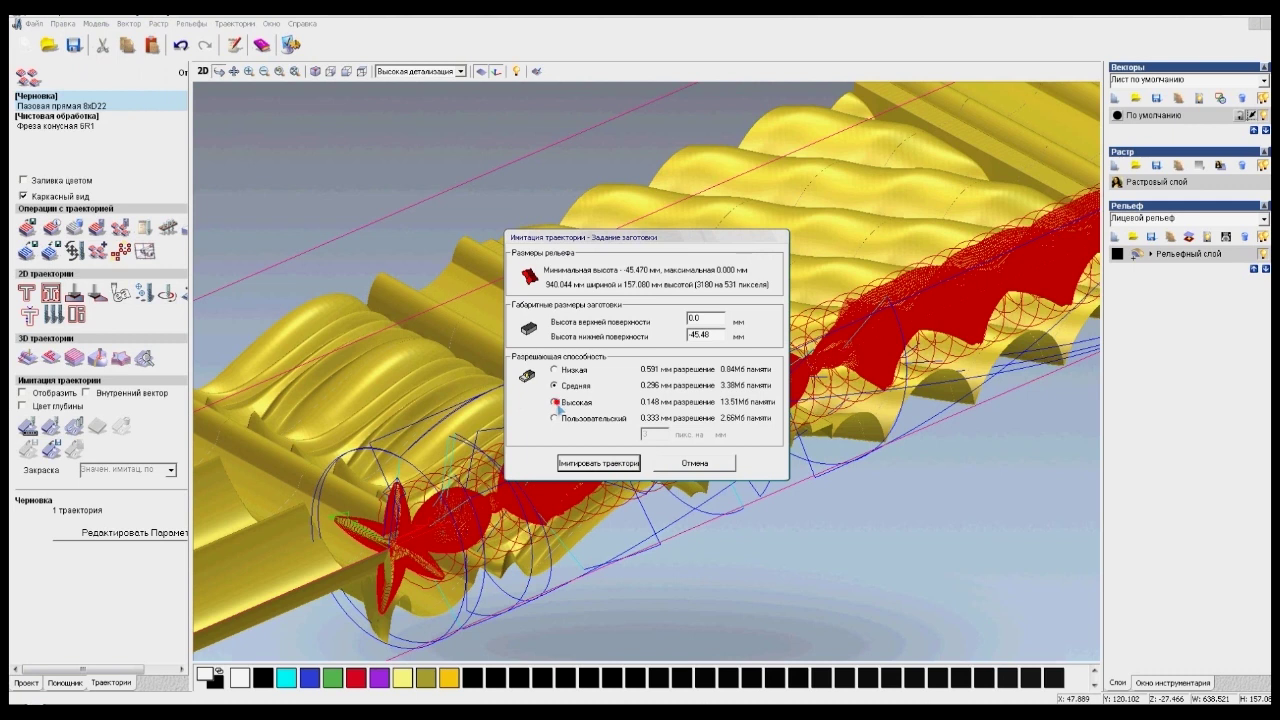
pyautogui.click(577, 464)
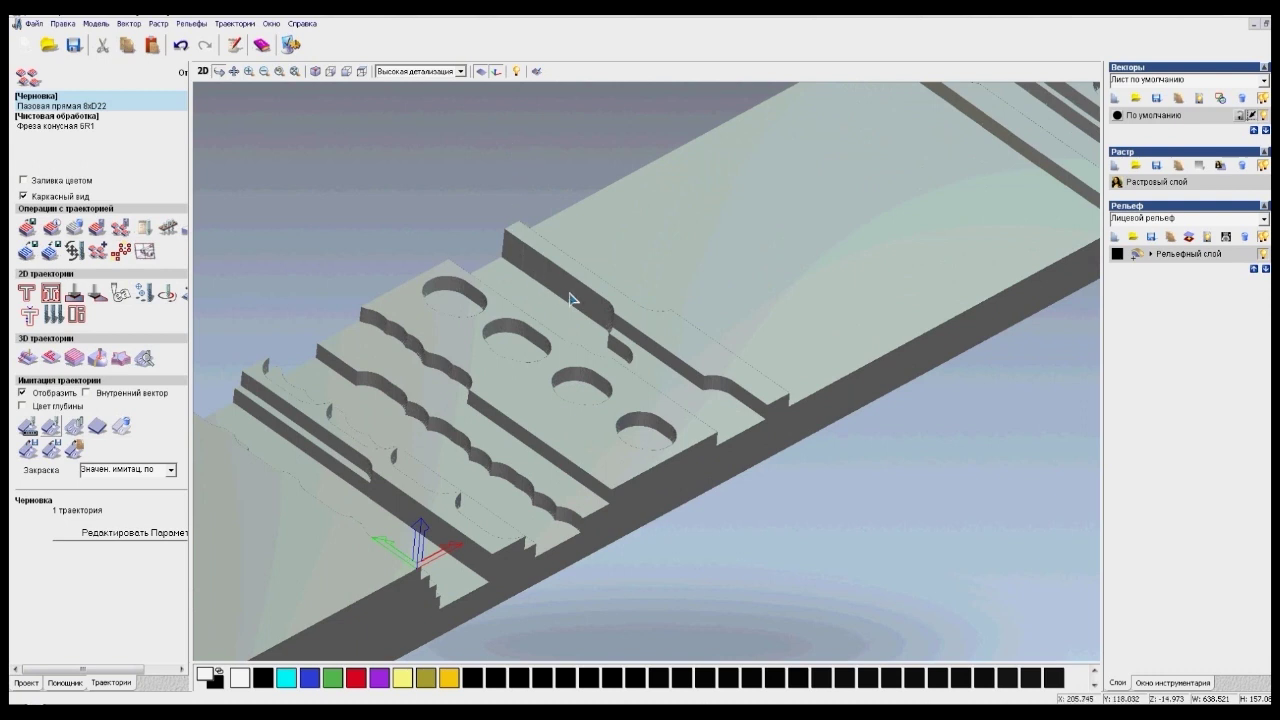
pyautogui.moveTo(595, 382); pyautogui.dragTo(555, 298)
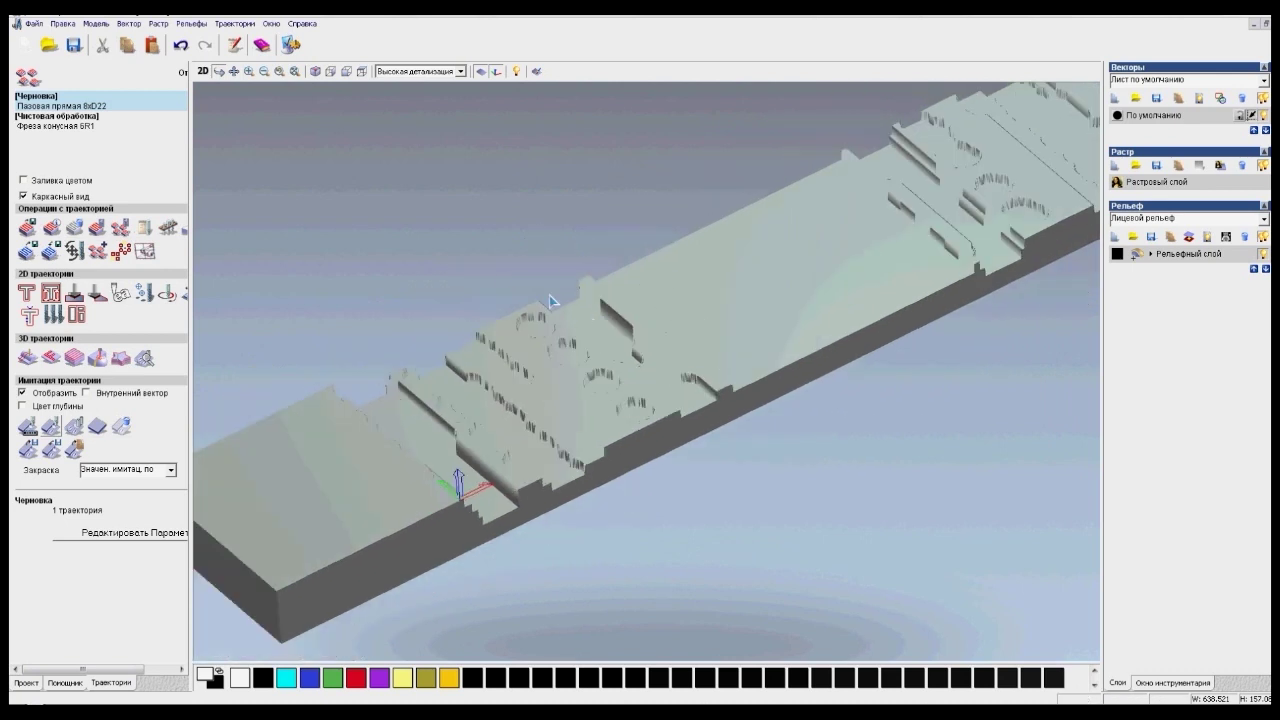
# Display Круговой рельеф together with the roughing simulation and compare the two in 3D.
pyautogui.click(517, 74)
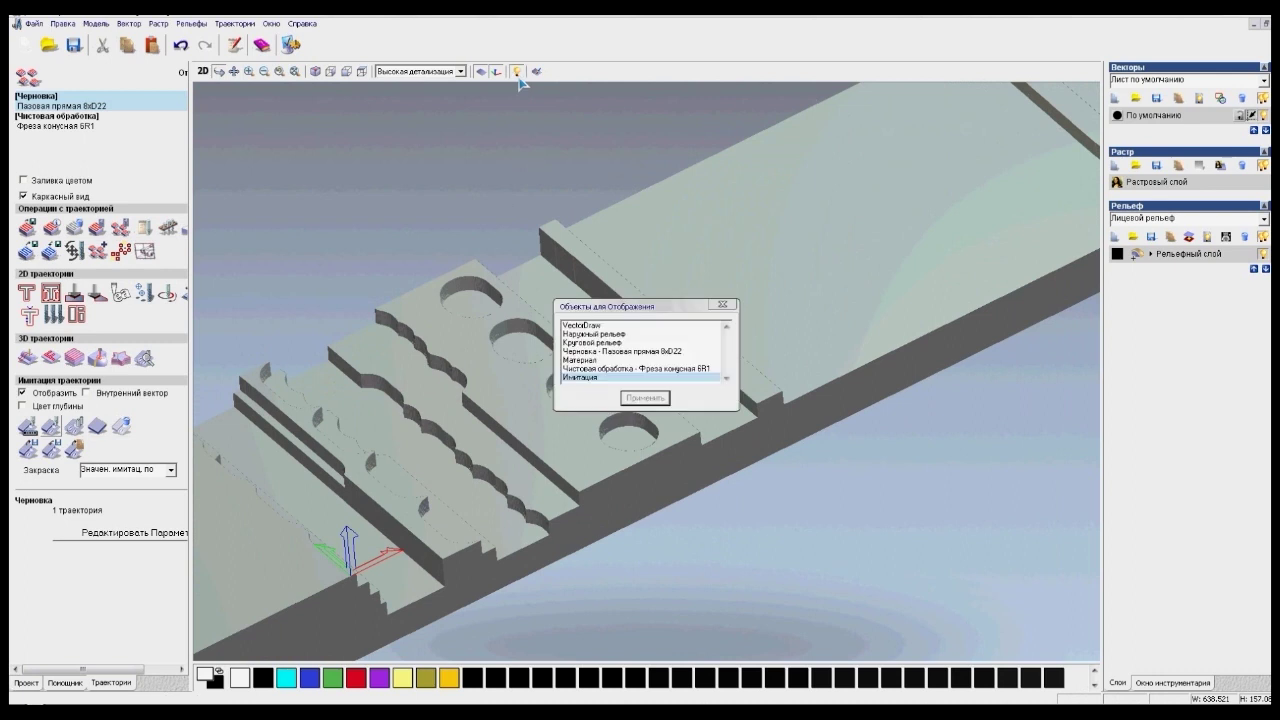
pyautogui.click(603, 342)
pyautogui.click(641, 399)
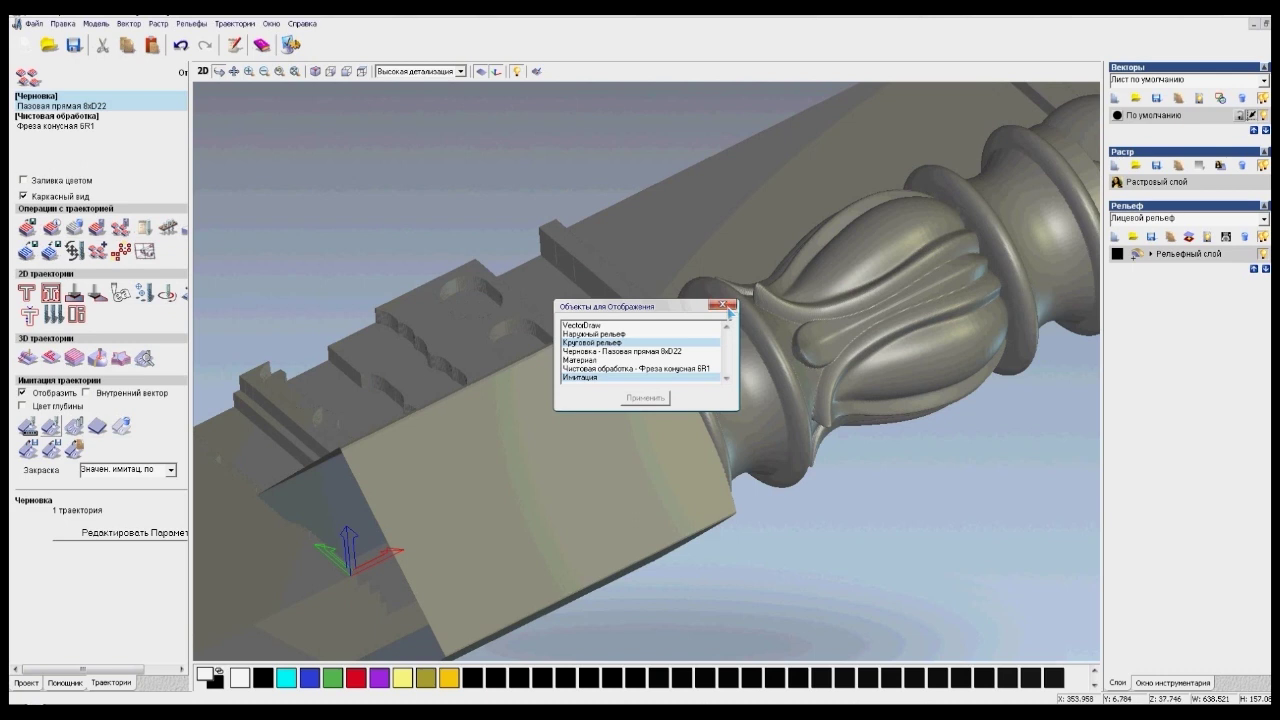
pyautogui.press('Escape')
pyautogui.moveTo(694, 351); pyautogui.dragTo(918, 230)
pyautogui.scroll(4, 640, 360)
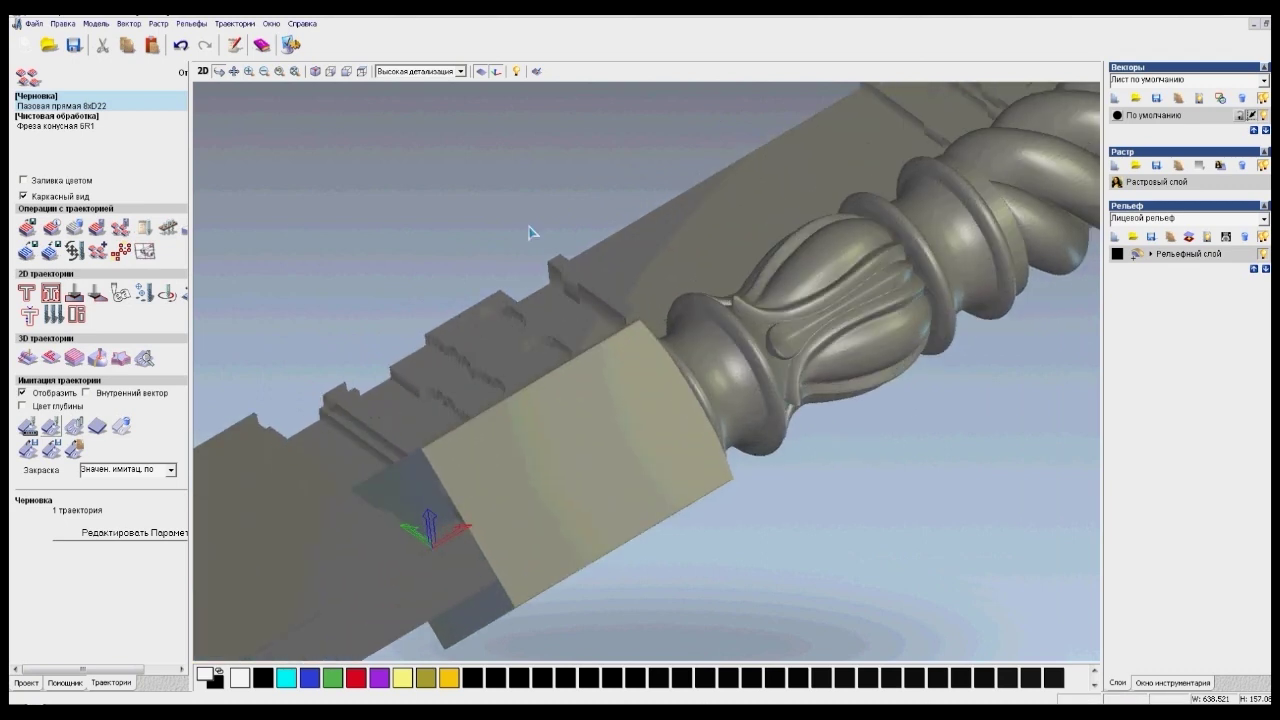
# Hide Круговой рельеф again and examine the roughing simulation on its own.
pyautogui.click(516, 72)
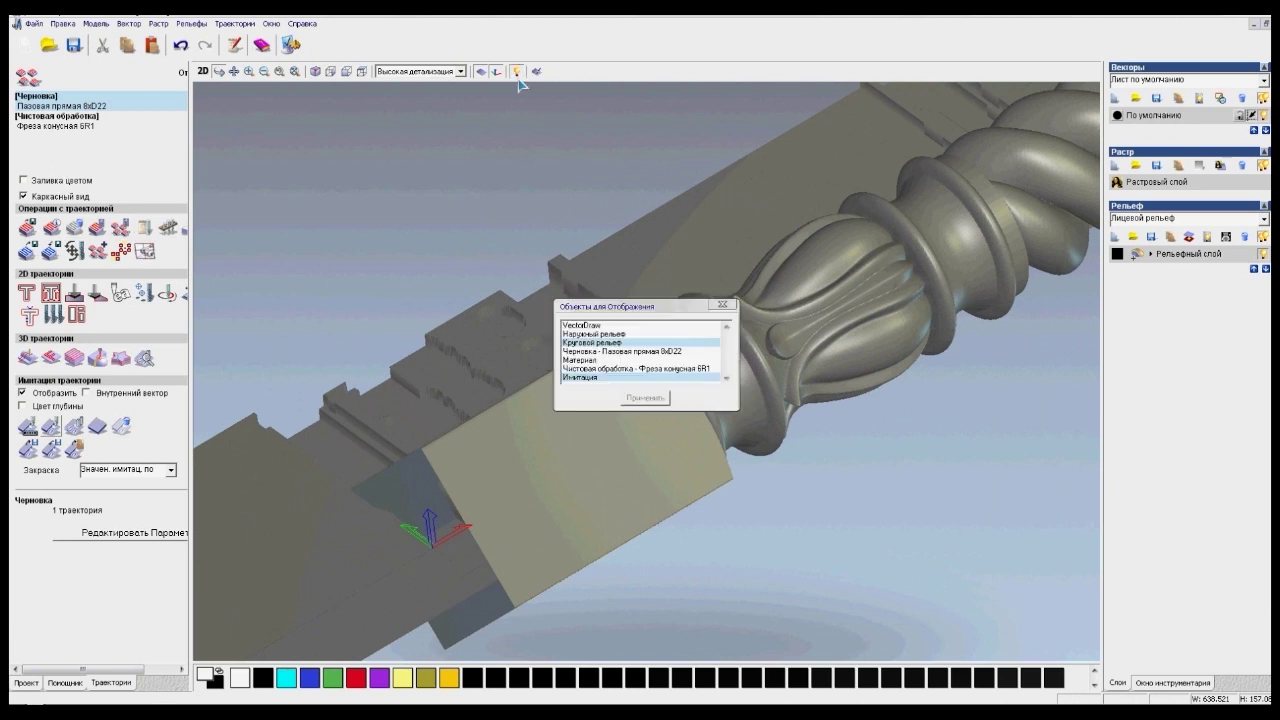
pyautogui.click(598, 343)
pyautogui.click(648, 397)
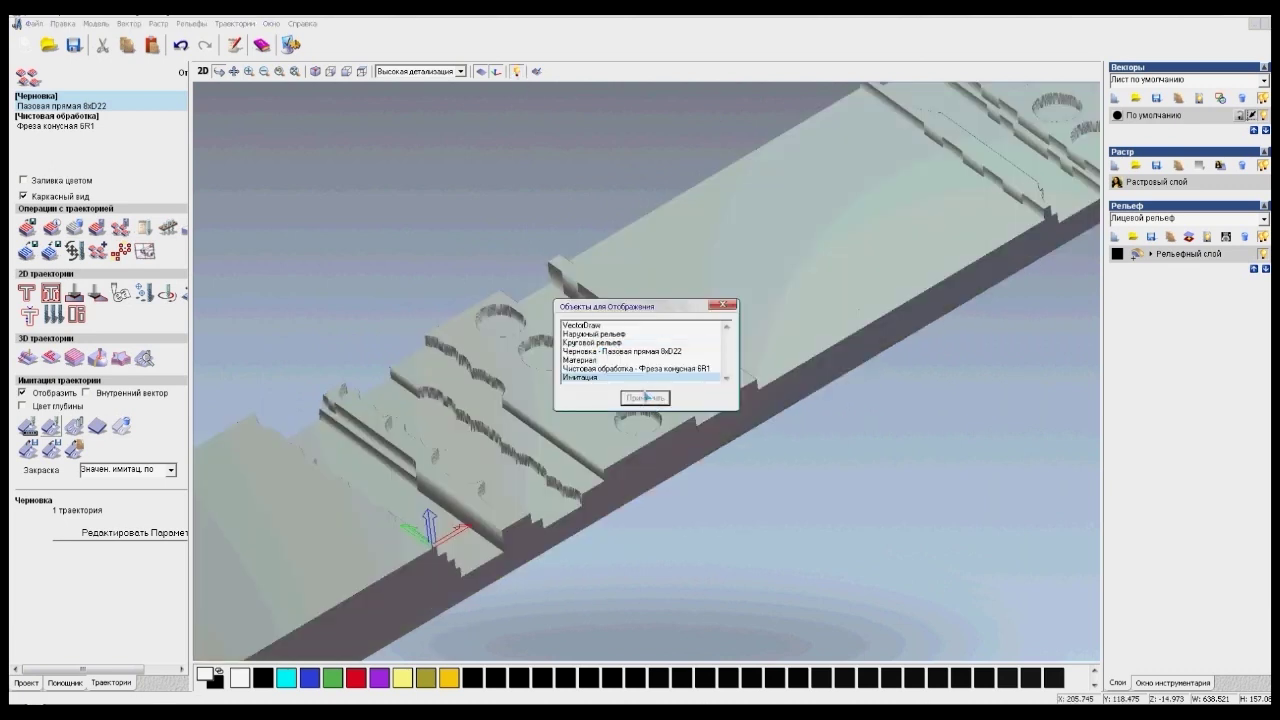
pyautogui.click(727, 304)
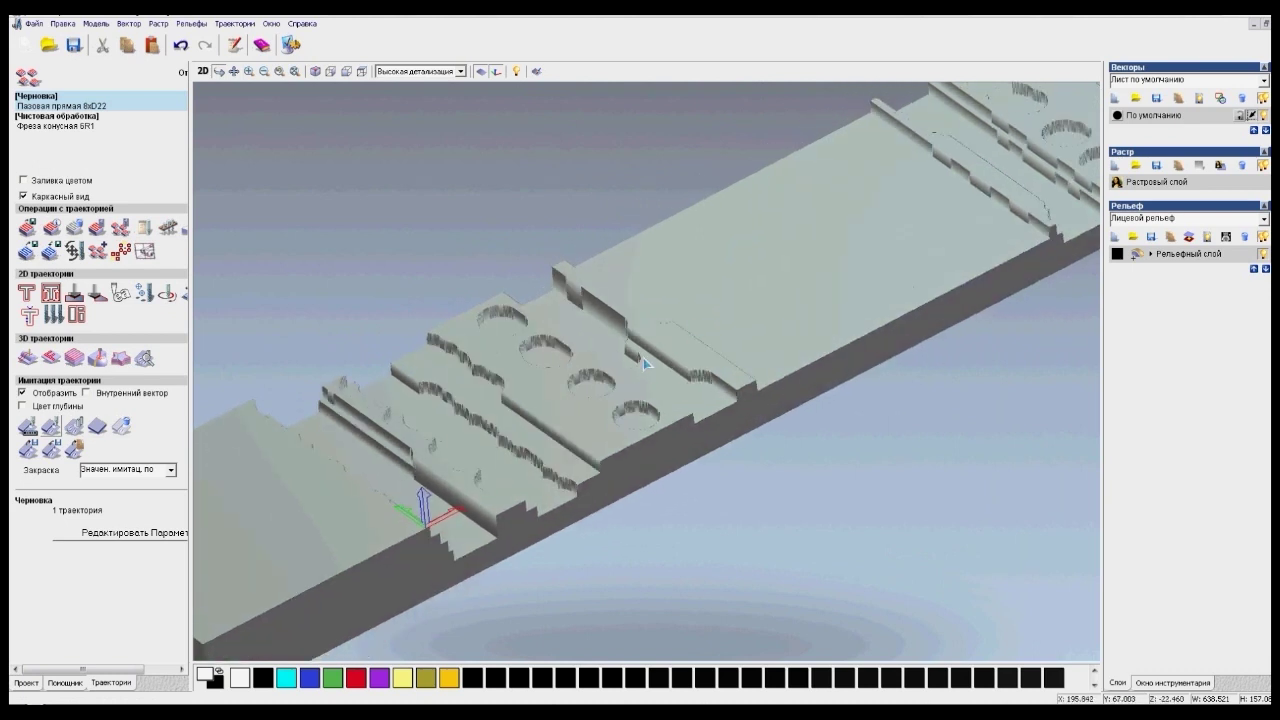
pyautogui.click(806, 316)
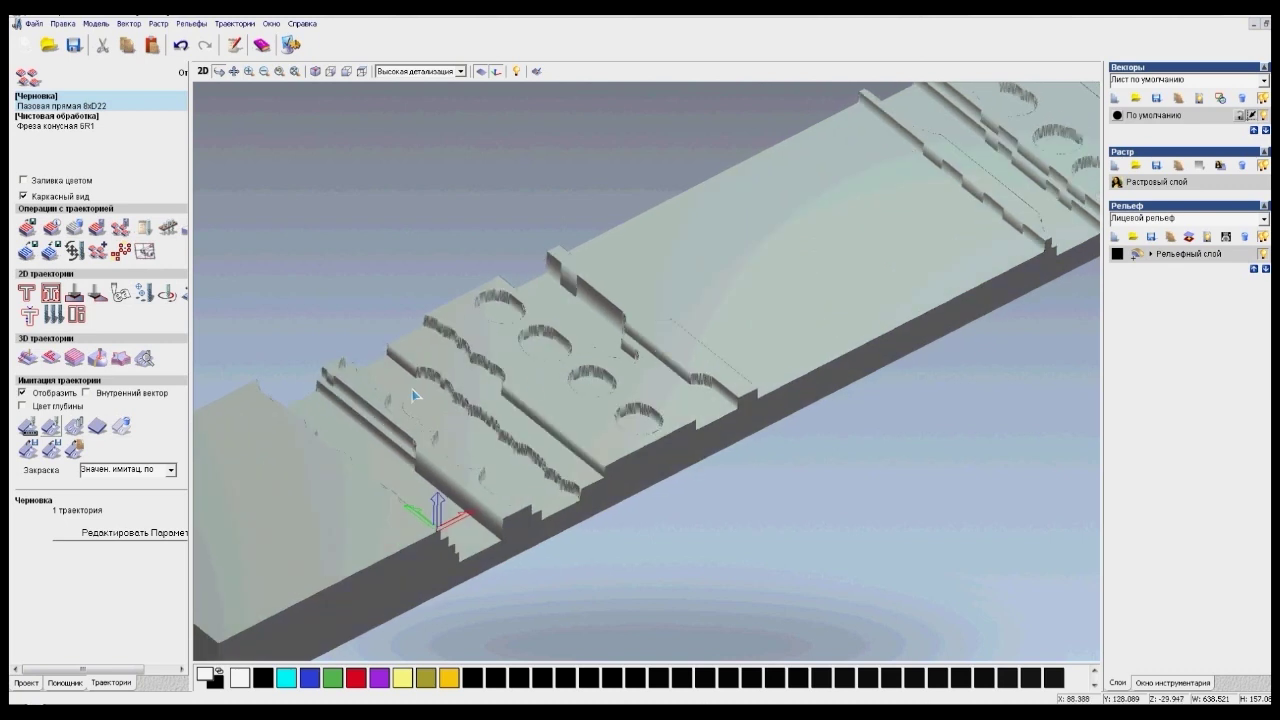
pyautogui.click(391, 415)
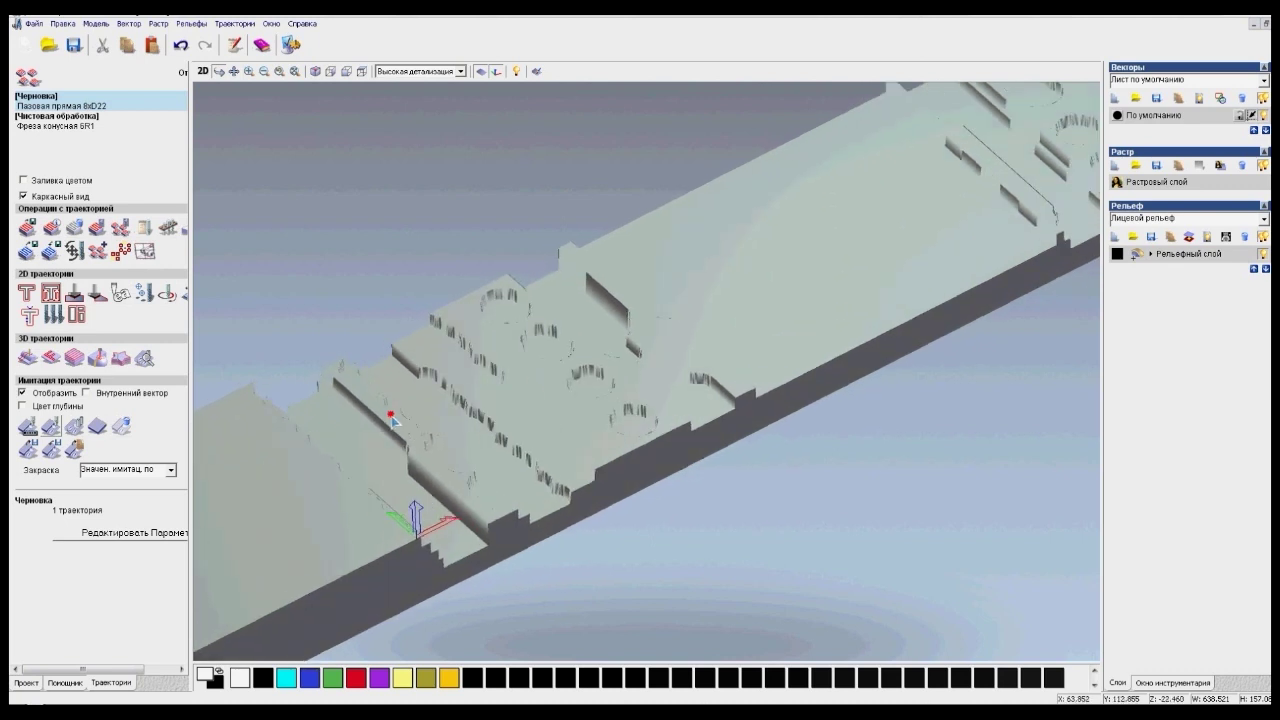
# Simulate the Чистовая обработка toolpath over the roughed block and examine the finished relief in 3D, close up and along its length.
pyautogui.click(98, 118)
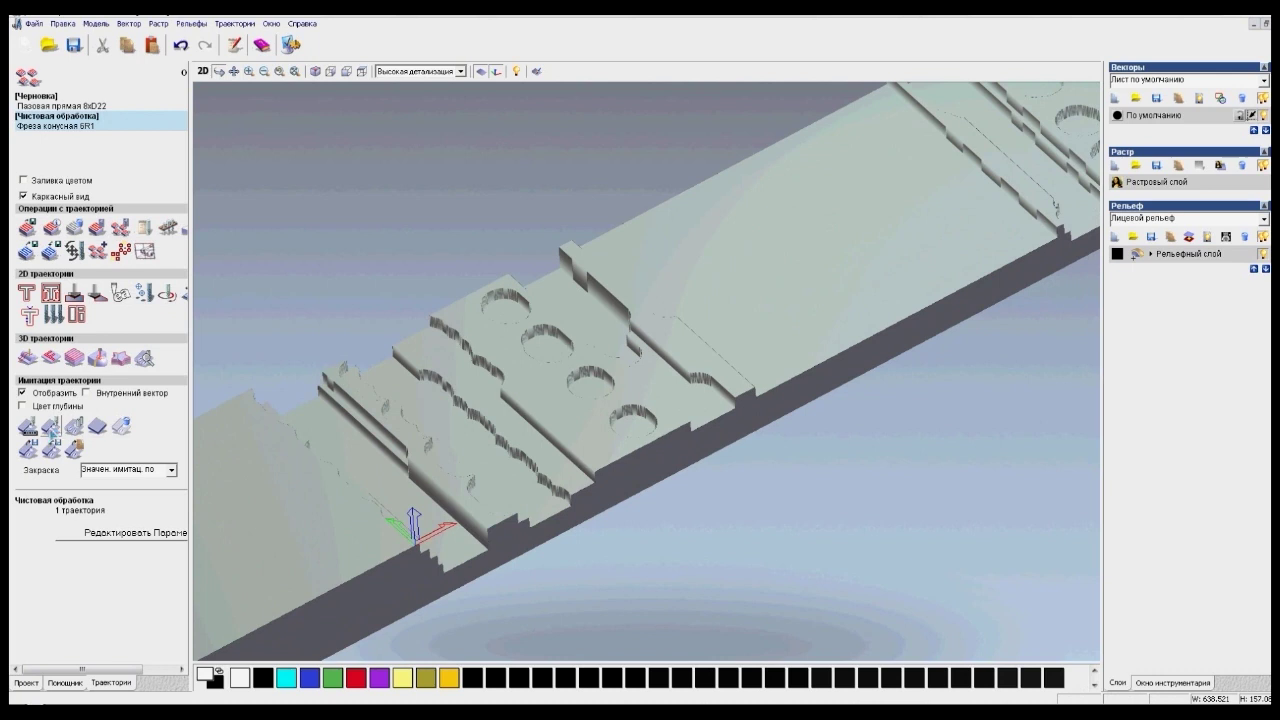
pyautogui.click(51, 427)
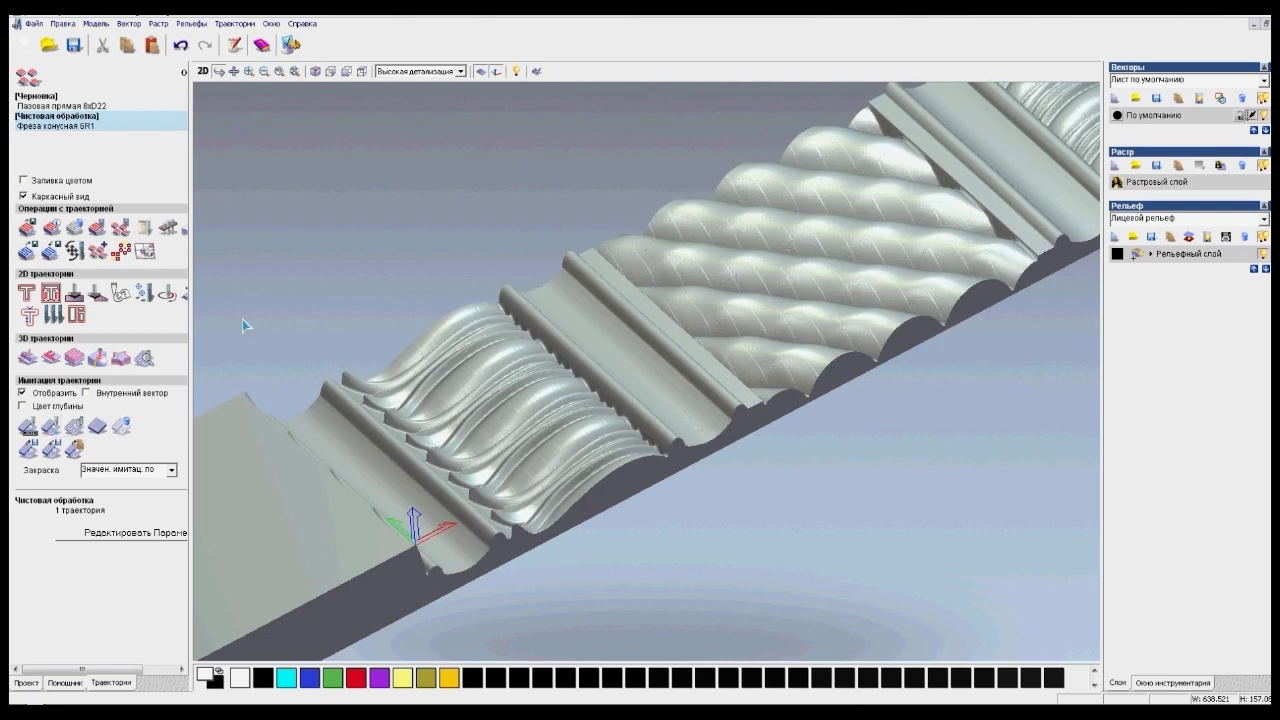
pyautogui.moveTo(742, 321); pyautogui.dragTo(737, 342)
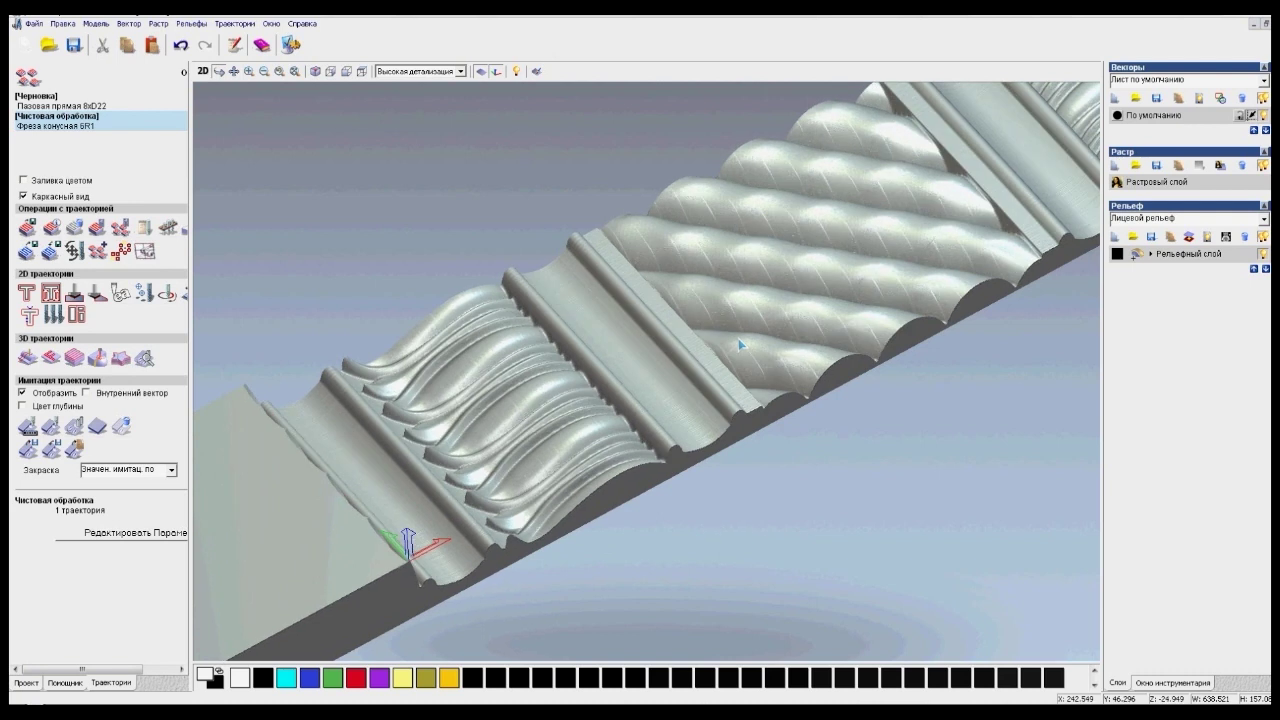
pyautogui.scroll(-3, 738, 338)
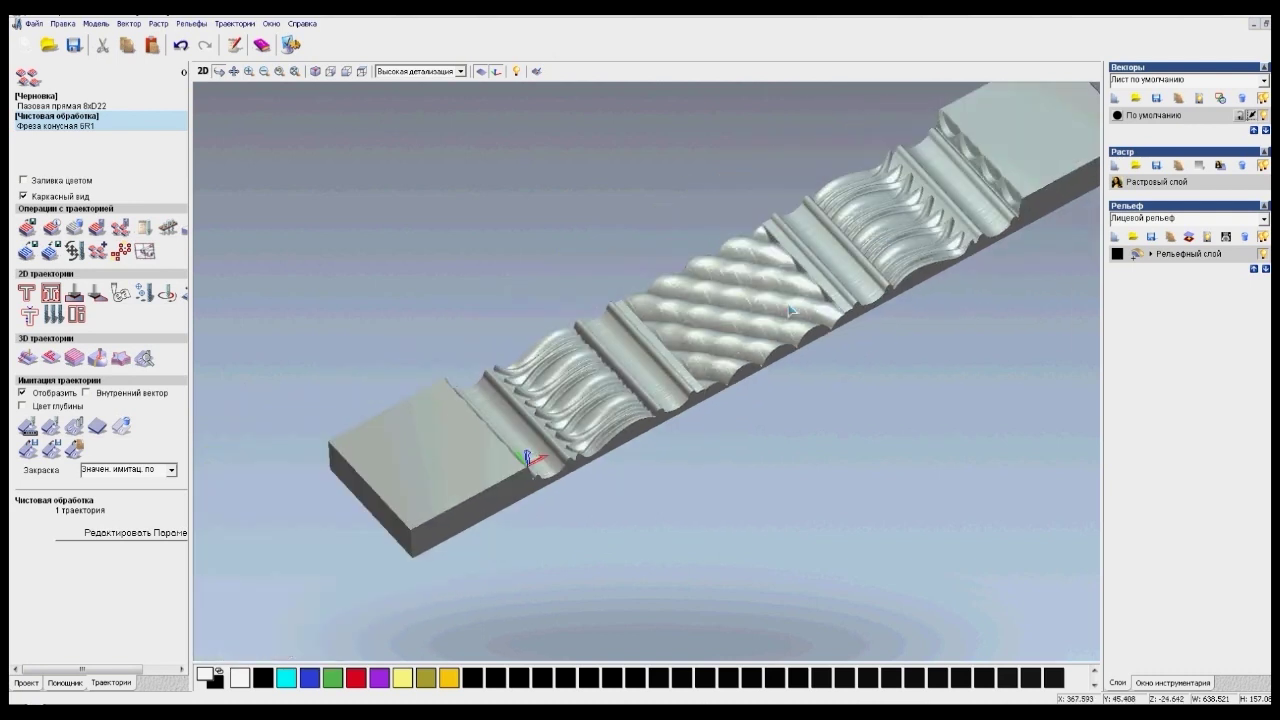
pyautogui.scroll(-1, 760, 305)
pyautogui.scroll(5, 760, 305)
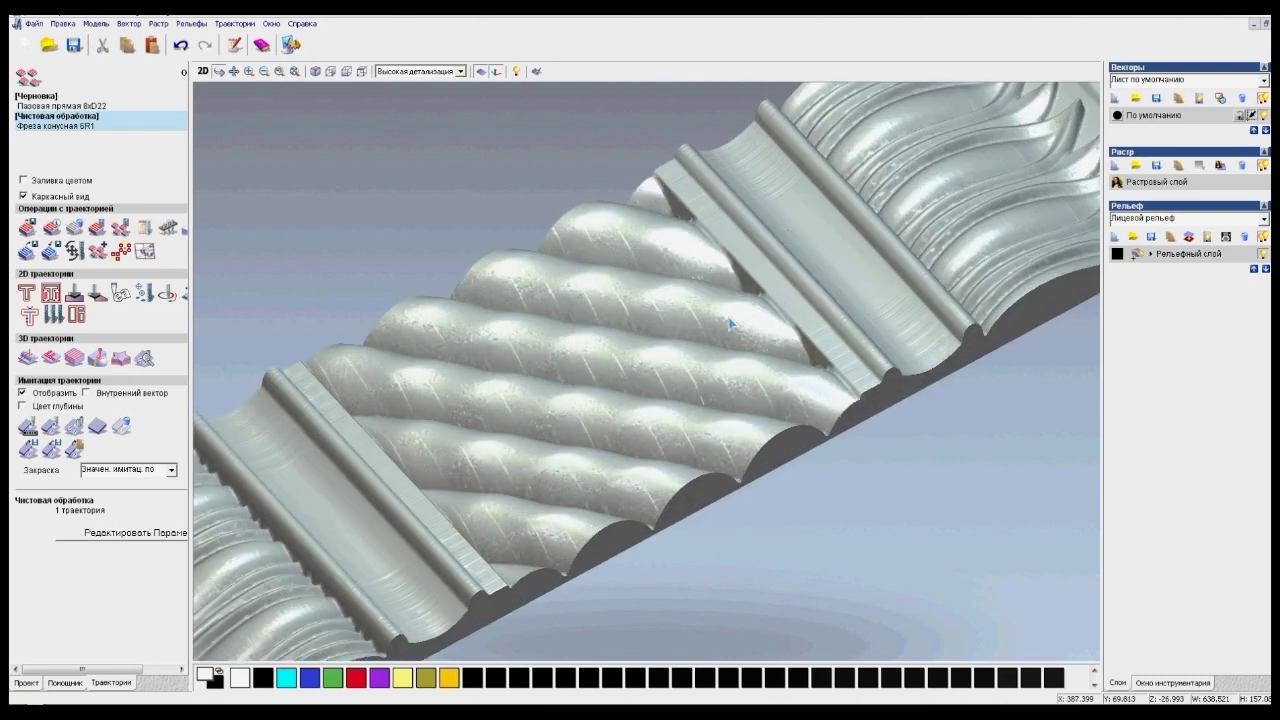
pyautogui.scroll(4, 730, 322)
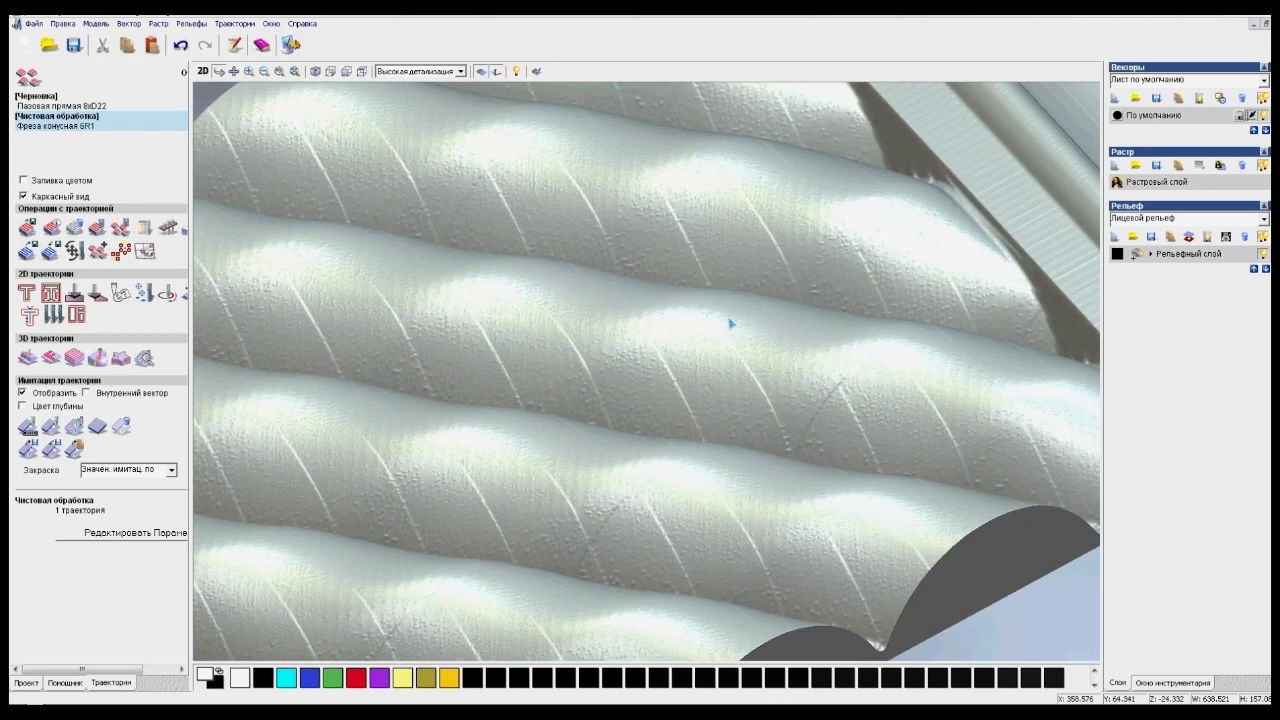
pyautogui.scroll(-5, 730, 323)
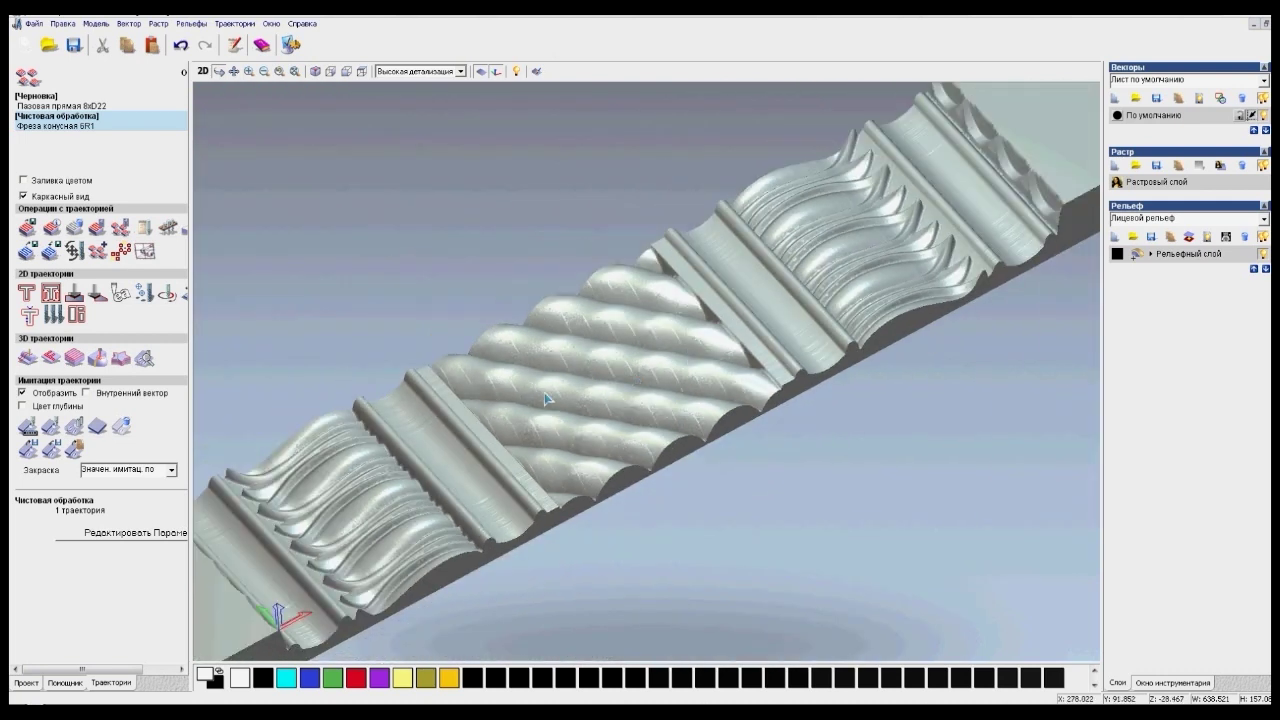
pyautogui.moveTo(536, 397); pyautogui.dragTo(691, 277, button='middle')
pyautogui.moveTo(471, 405); pyautogui.dragTo(551, 350, button='middle')
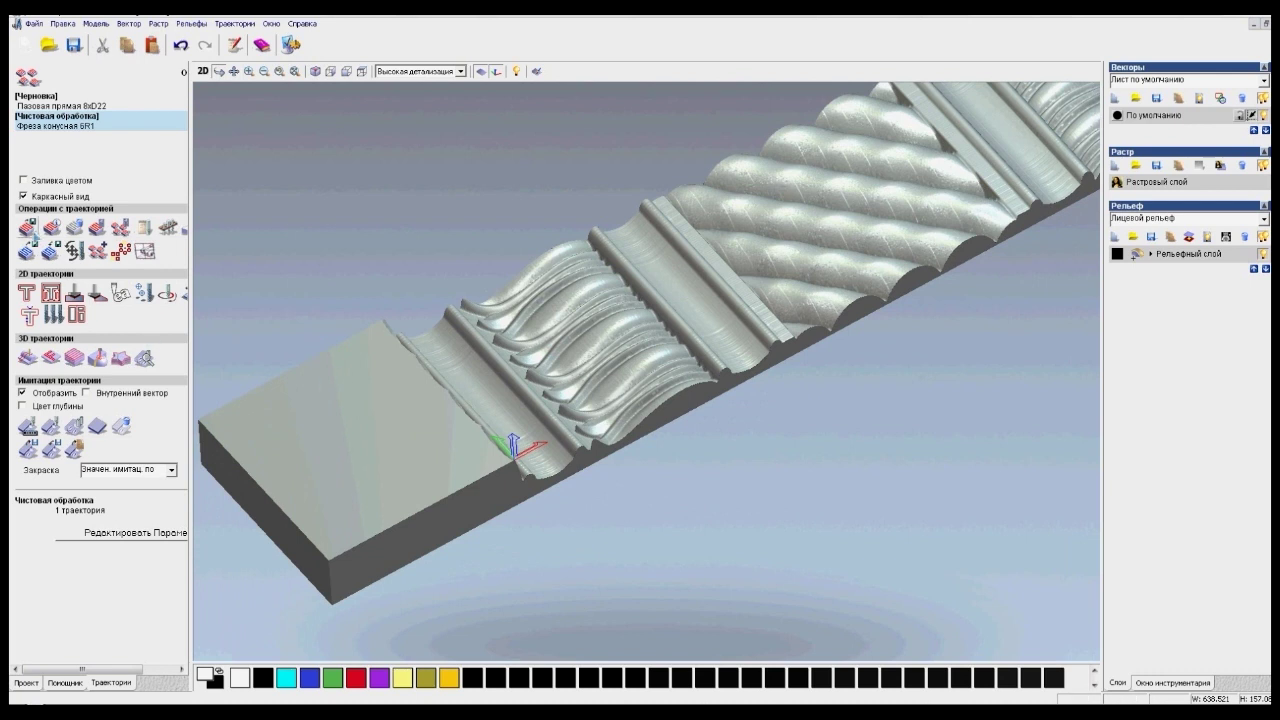
# Start saving the Черновка toolpath and create a folder named Балясина inside УП as its destination.
pyautogui.click(55, 103)
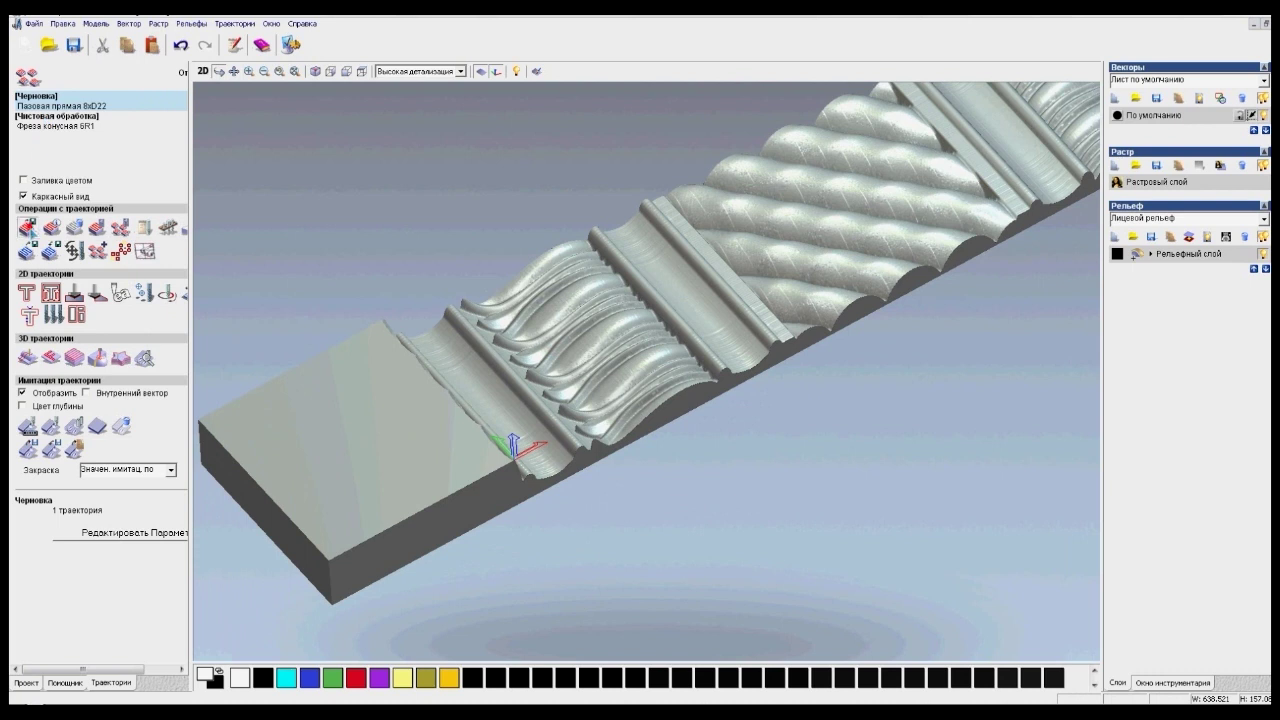
pyautogui.click(28, 227)
pyautogui.moveTo(660, 258); pyautogui.dragTo(493, 200)
pyautogui.click(645, 381)
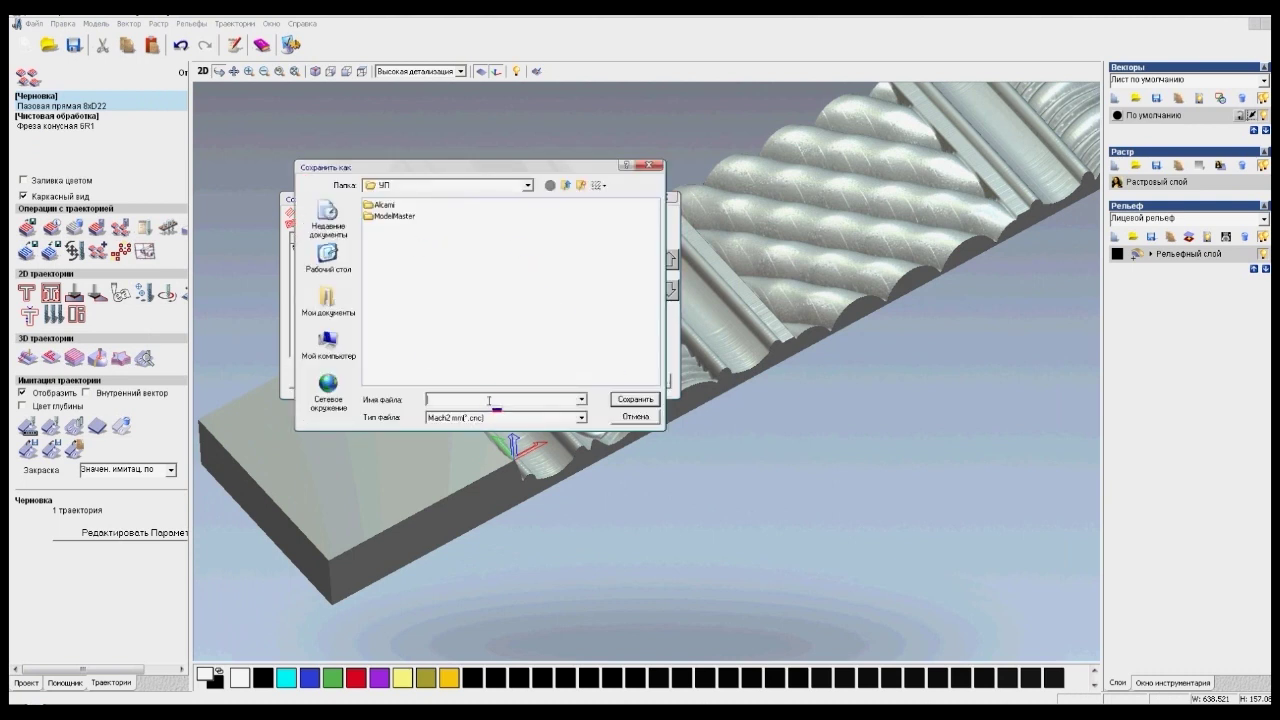
pyautogui.click(581, 185)
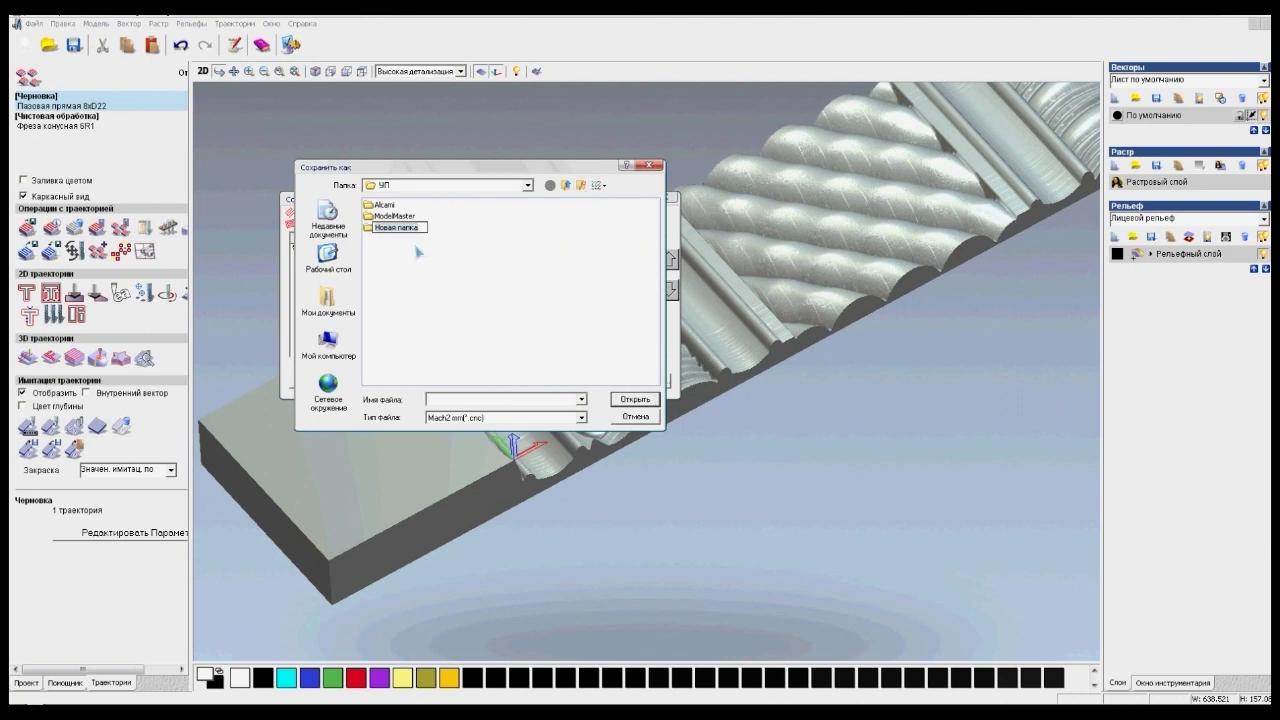
pyautogui.write('Балясина')
pyautogui.press('Return')
pyautogui.press('Return')
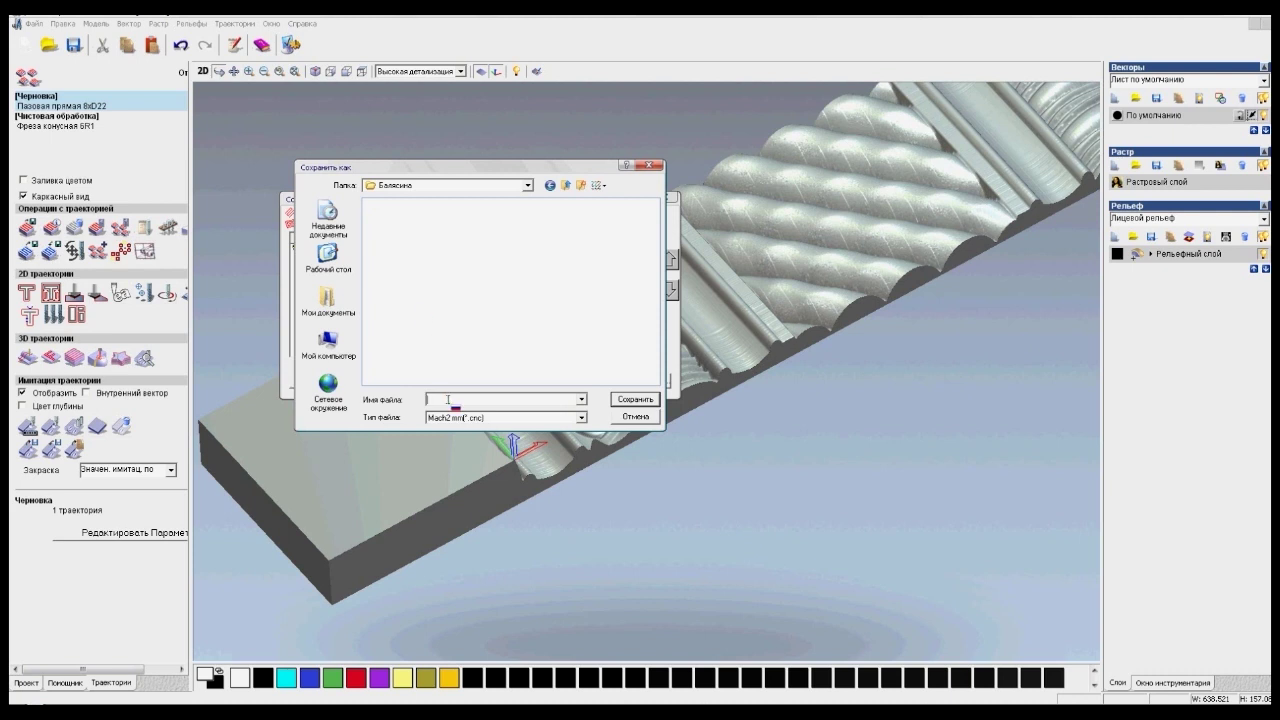
# Save the roughing toolpath in Mach2 mm (*.cnc) format as "1. Черновая (D22)".
pyautogui.press('BackSpace')
pyautogui.write('. Черновая (D)2')
pyautogui.press('BackSpace')
pyautogui.write('22')
pyautogui.click(628, 399)
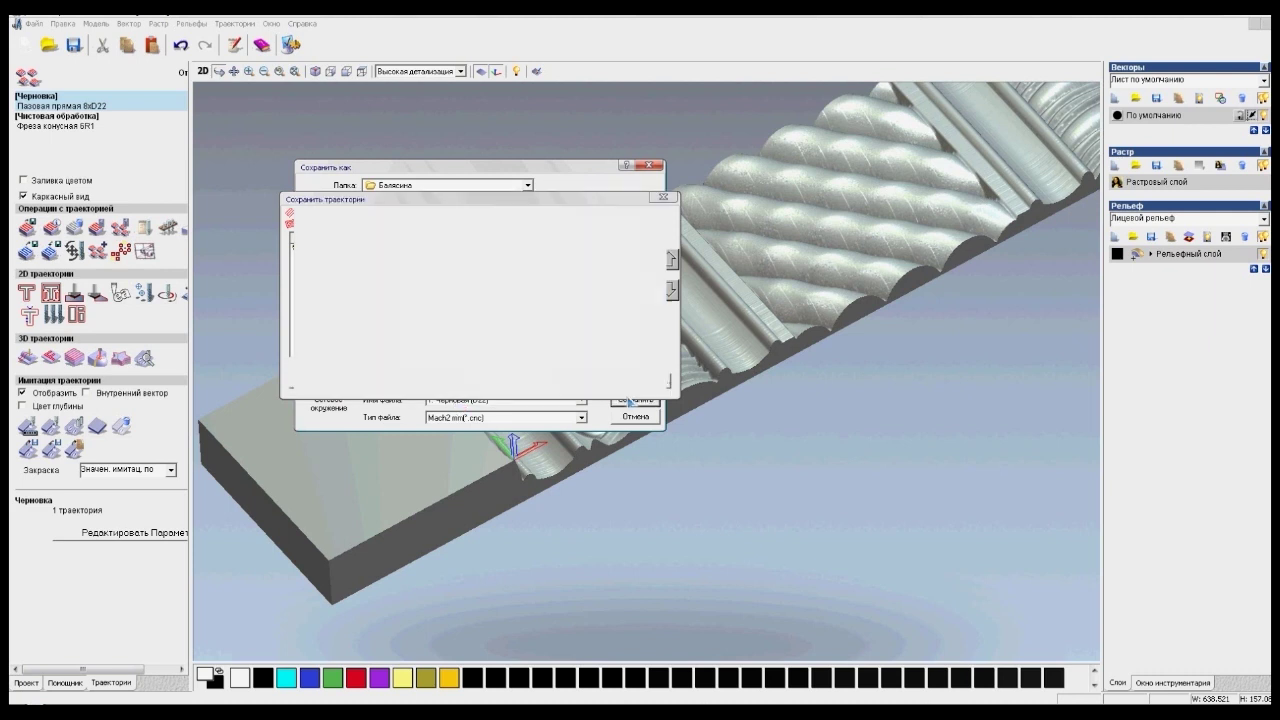
# Replace the roughing toolpath with Чистовая обработка in the list of toolpaths to save and start saving it.
pyautogui.click(474, 307)
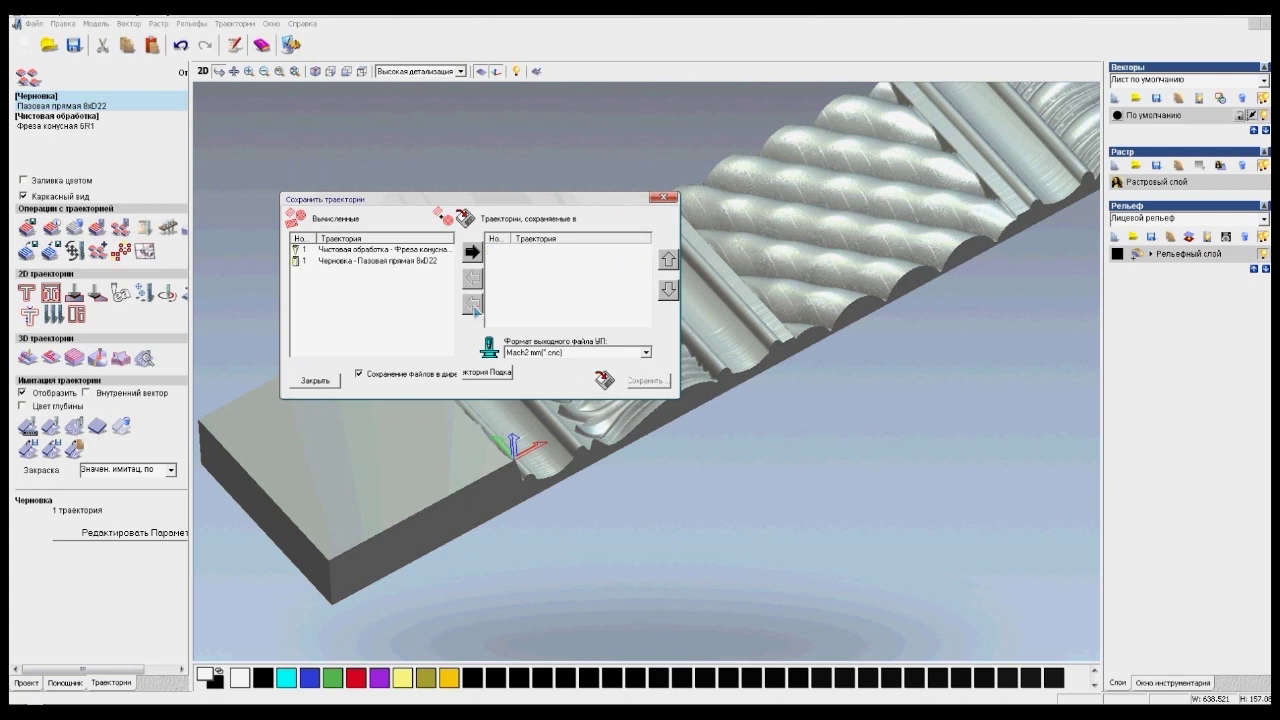
pyautogui.click(440, 249)
pyautogui.click(472, 252)
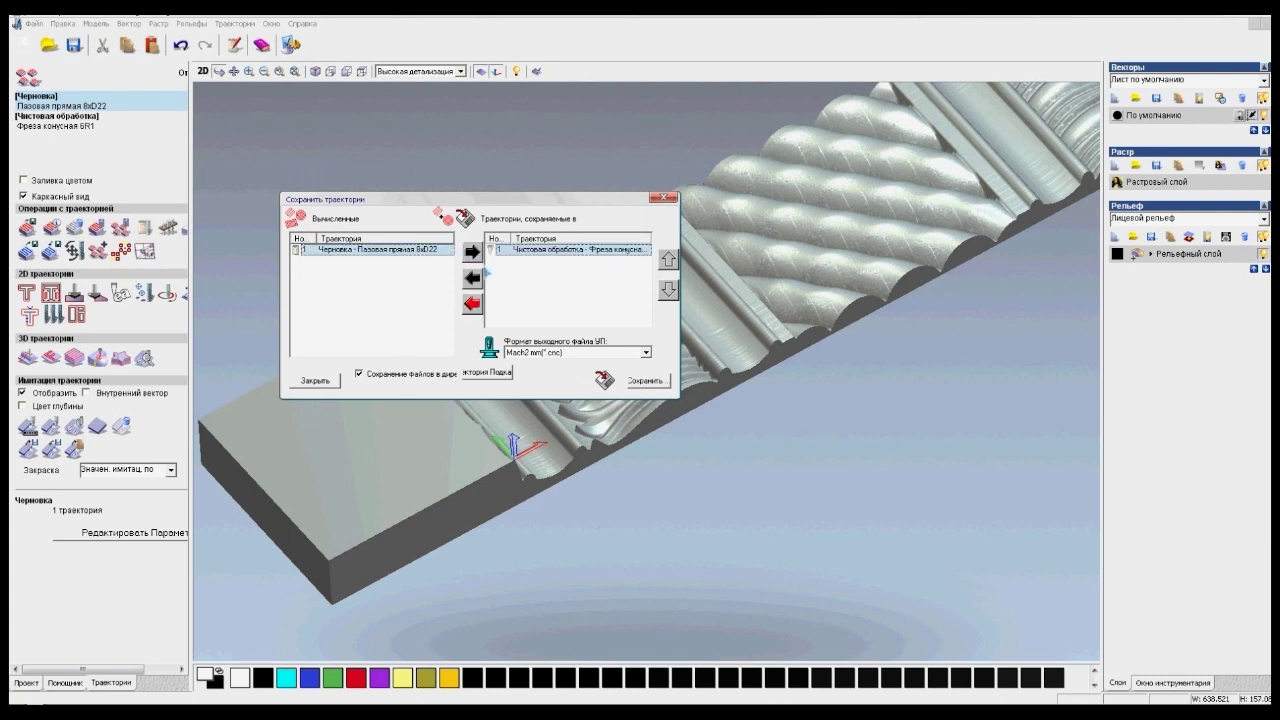
pyautogui.click(645, 381)
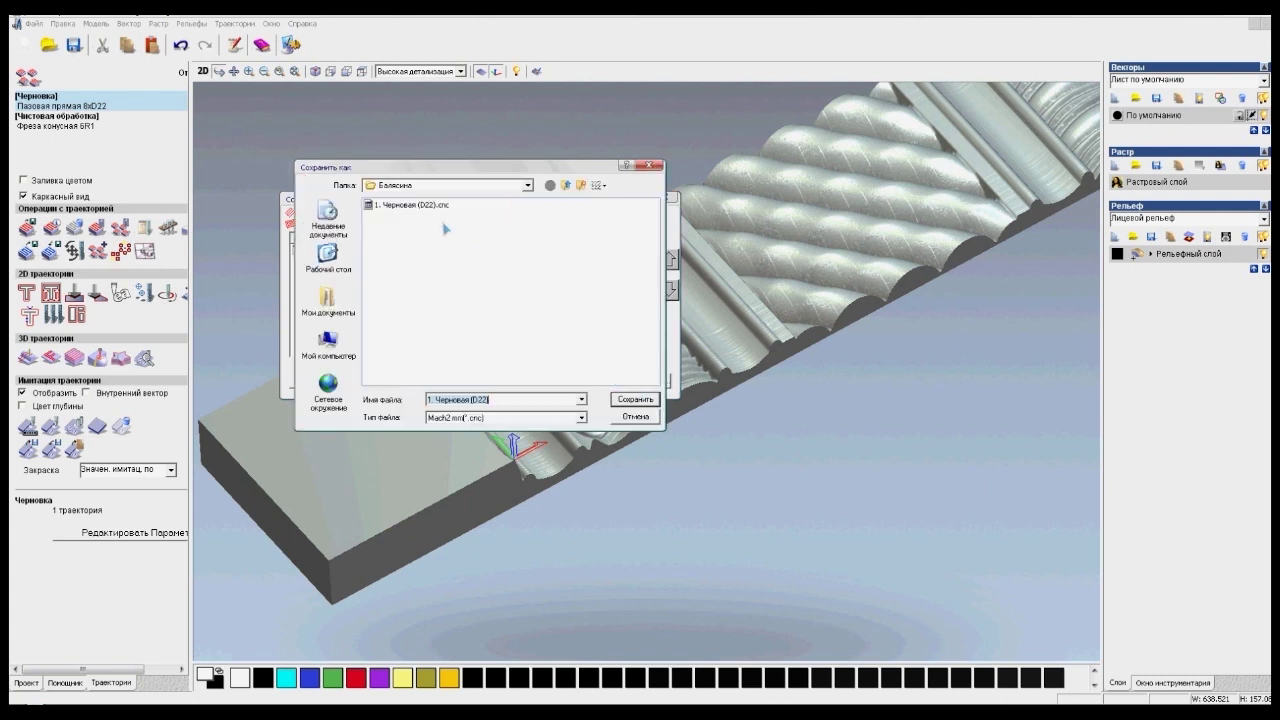
# Save the finishing toolpath in the Балясина folder as "2. Числовая обработка (R1)" and finish toolpath saving.
pyautogui.write('2ю')
pyautogui.write('.')
pyautogui.write('. Ч')
pyautogui.write('исловая обработка')
pyautogui.write(' (r1')
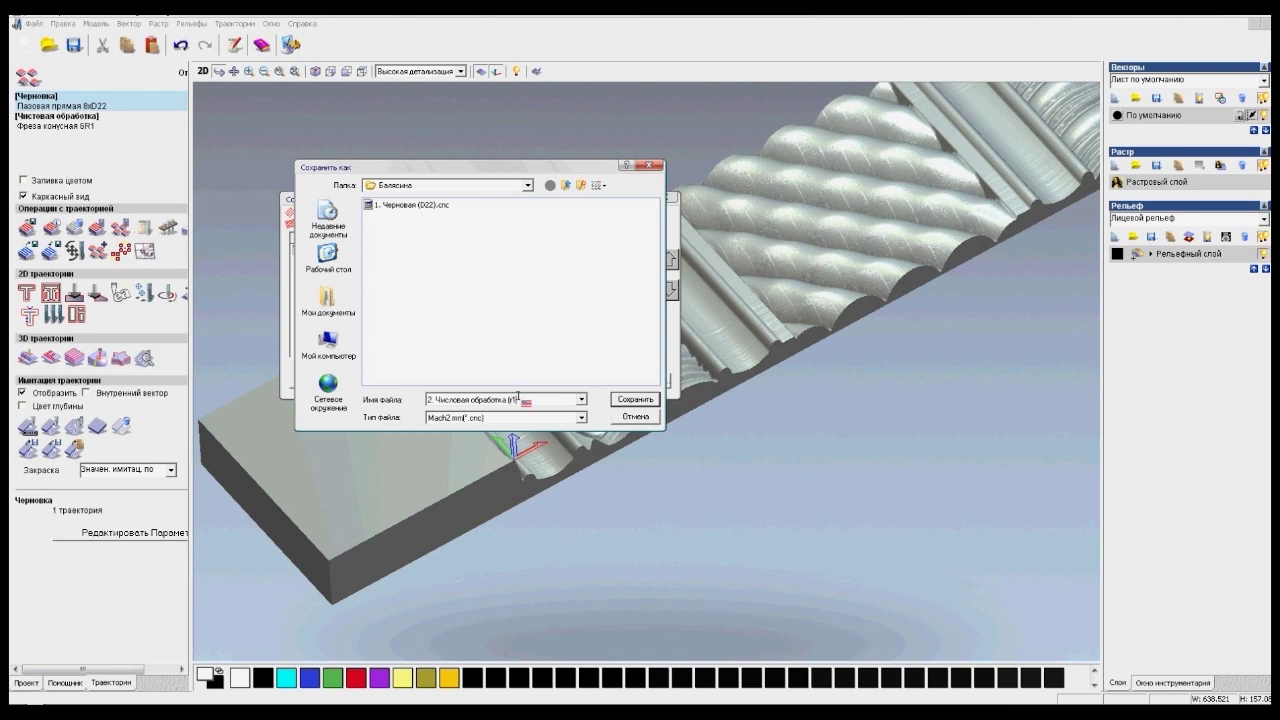
pyautogui.write('R1')
pyautogui.click(626, 400)
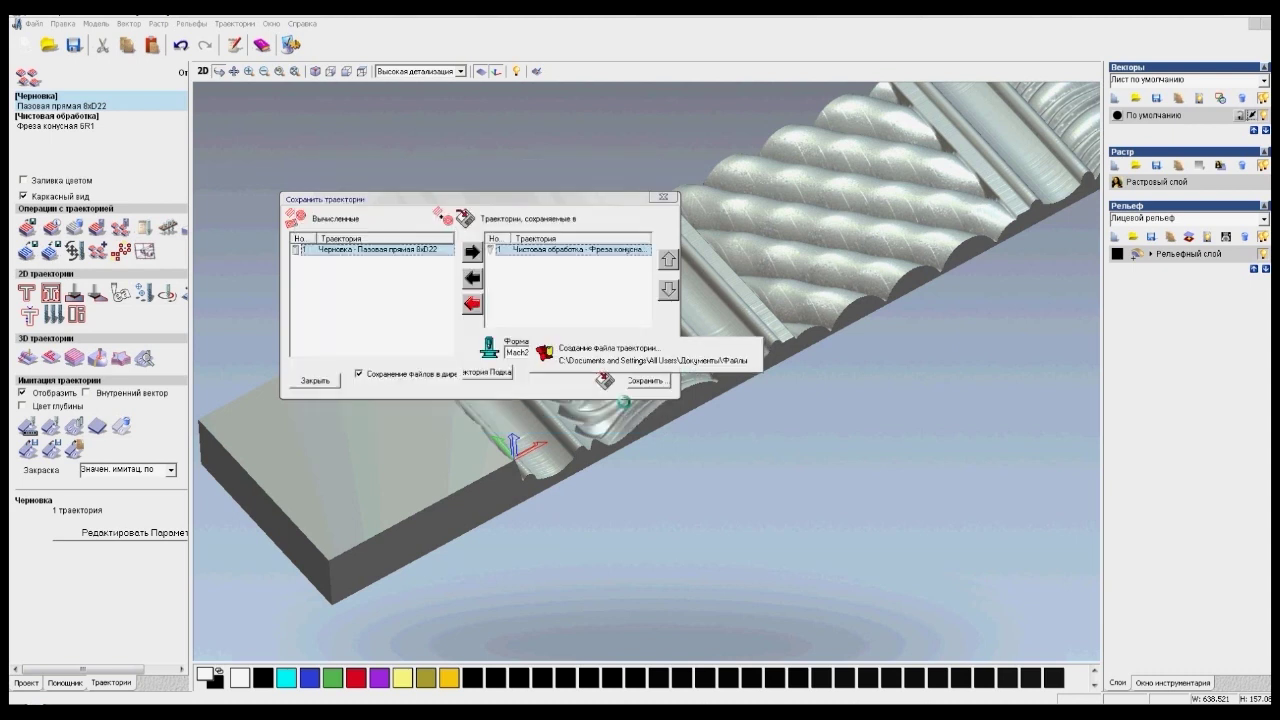
pyautogui.click(329, 381)
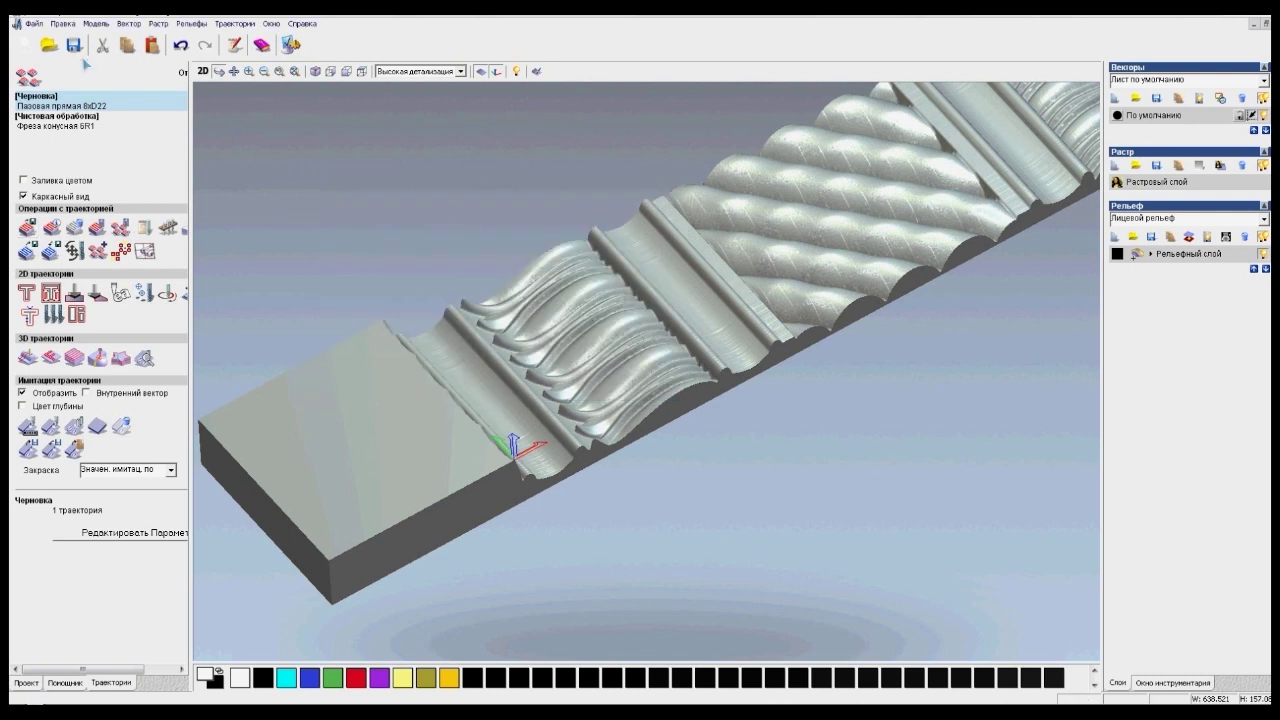
pyautogui.click(75, 47)
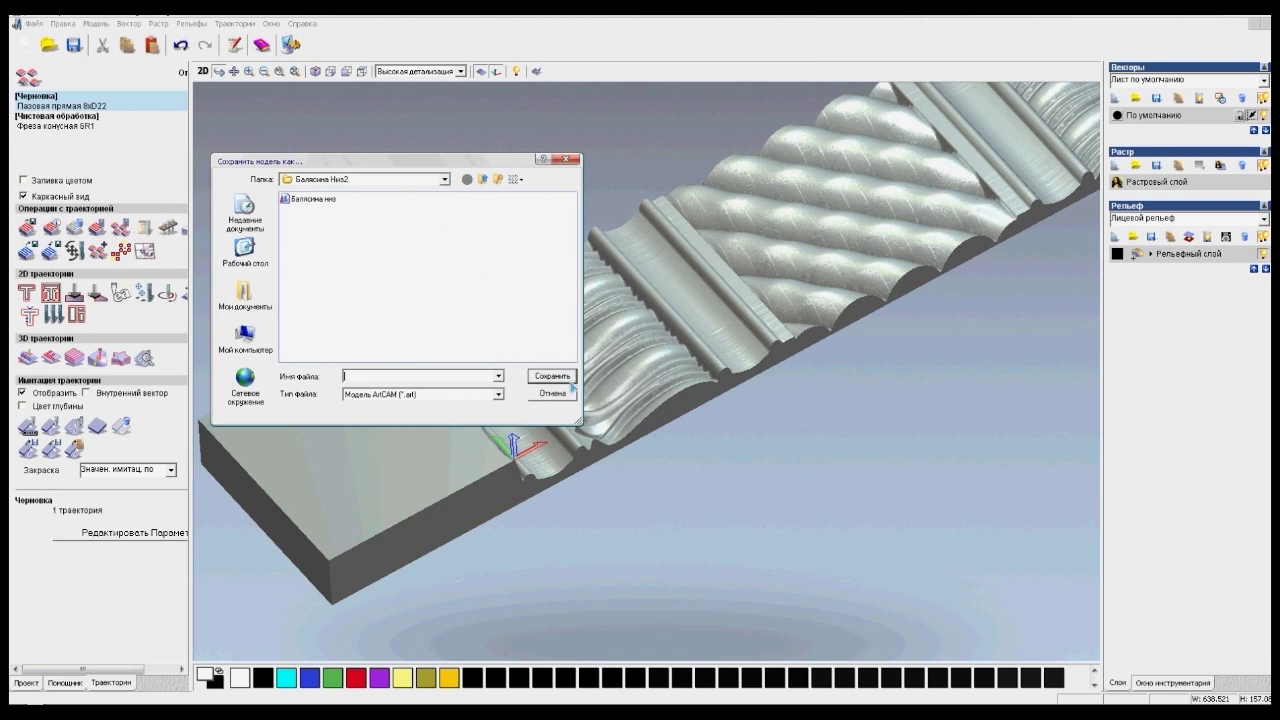
pyautogui.click(243, 295)
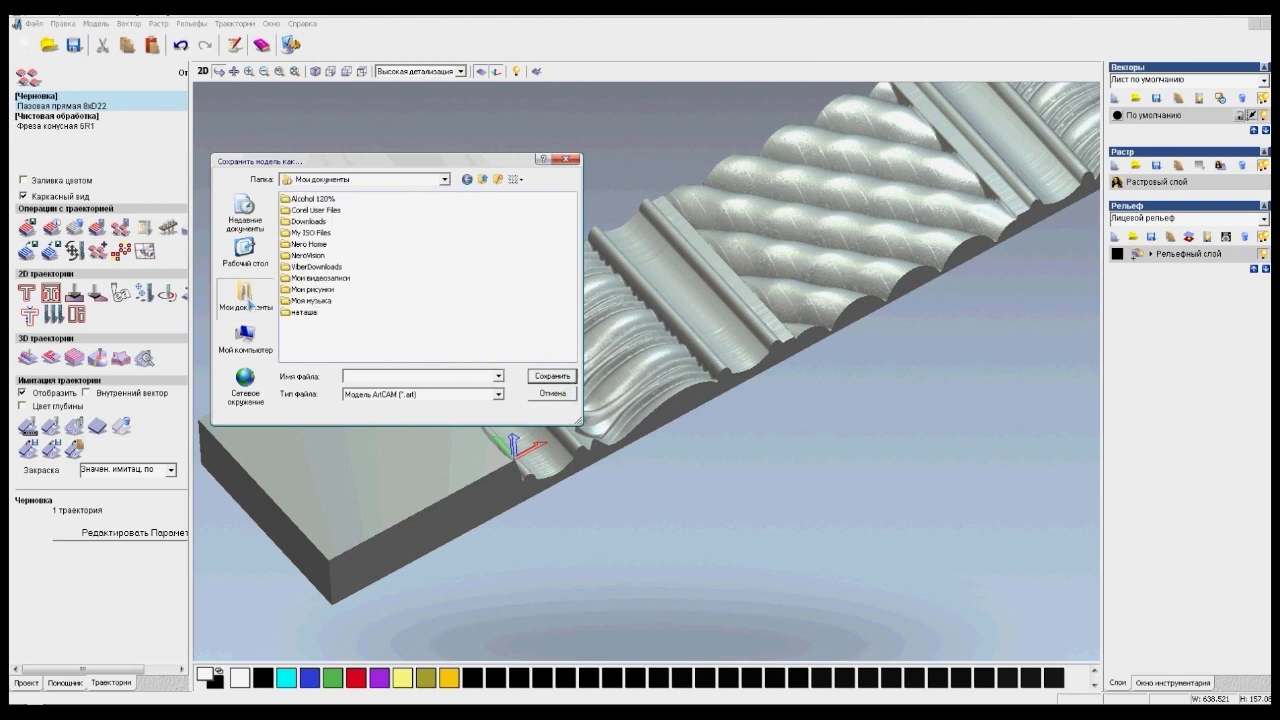
pyautogui.click(551, 395)
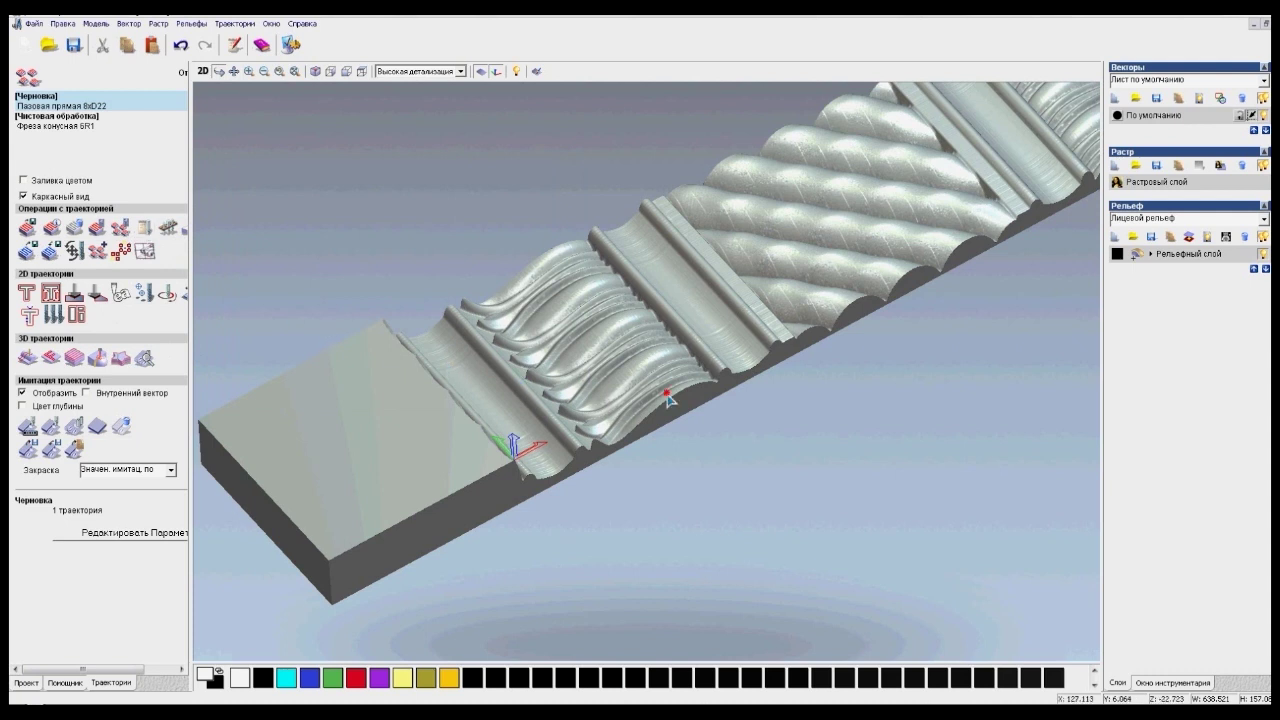
# Open the toolpath information and read the machining times for the whole job, the roughing and the finishing.
pyautogui.scroll(-3, 668, 400)
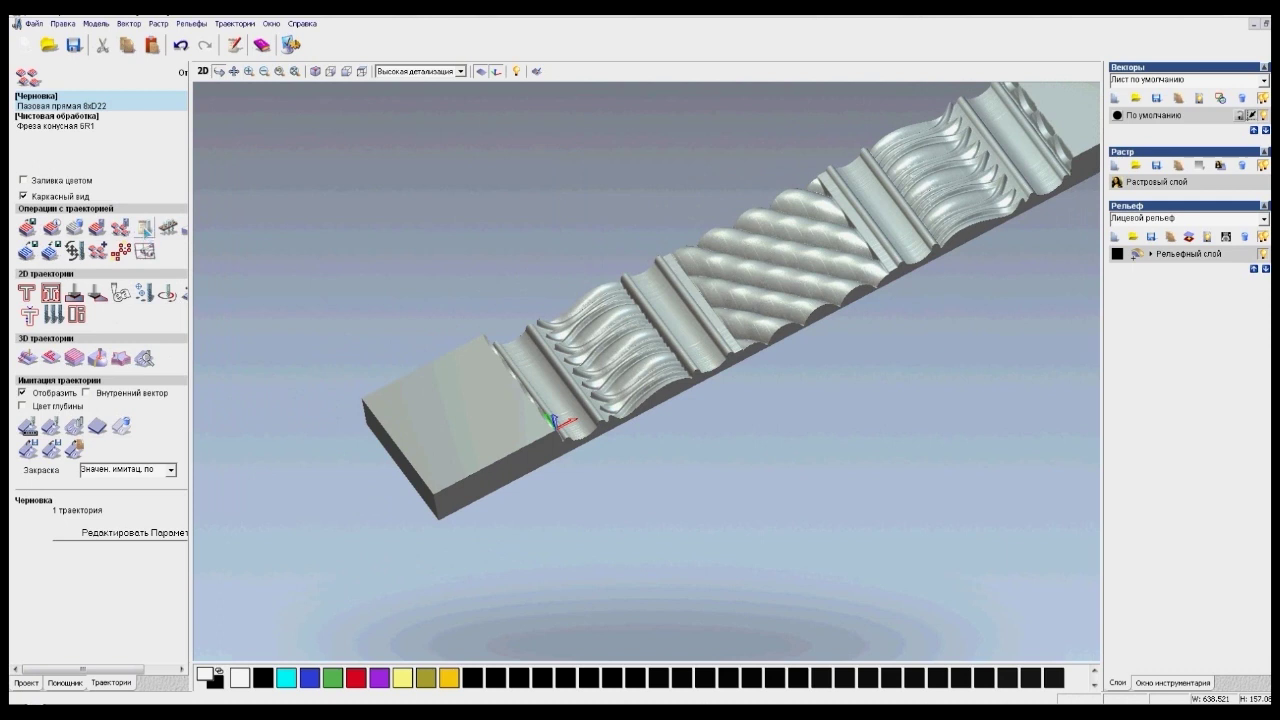
pyautogui.click(144, 227)
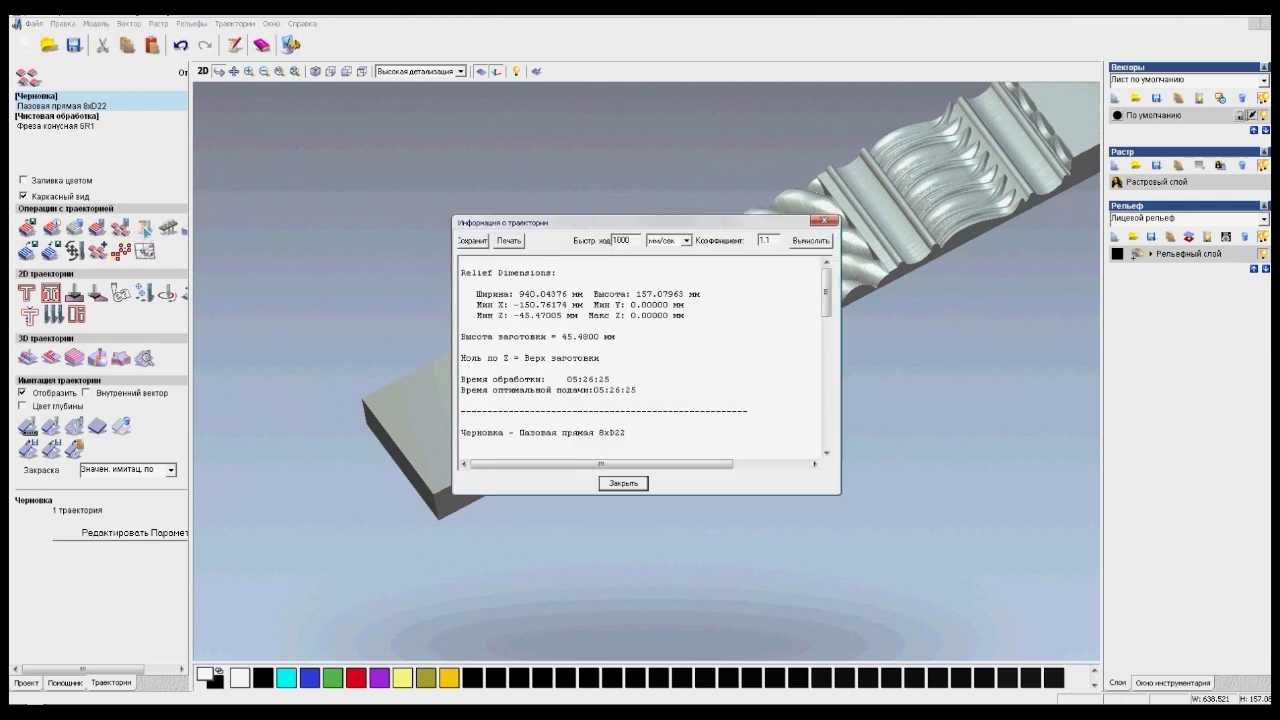
pyautogui.moveTo(519, 224); pyautogui.dragTo(389, 163)
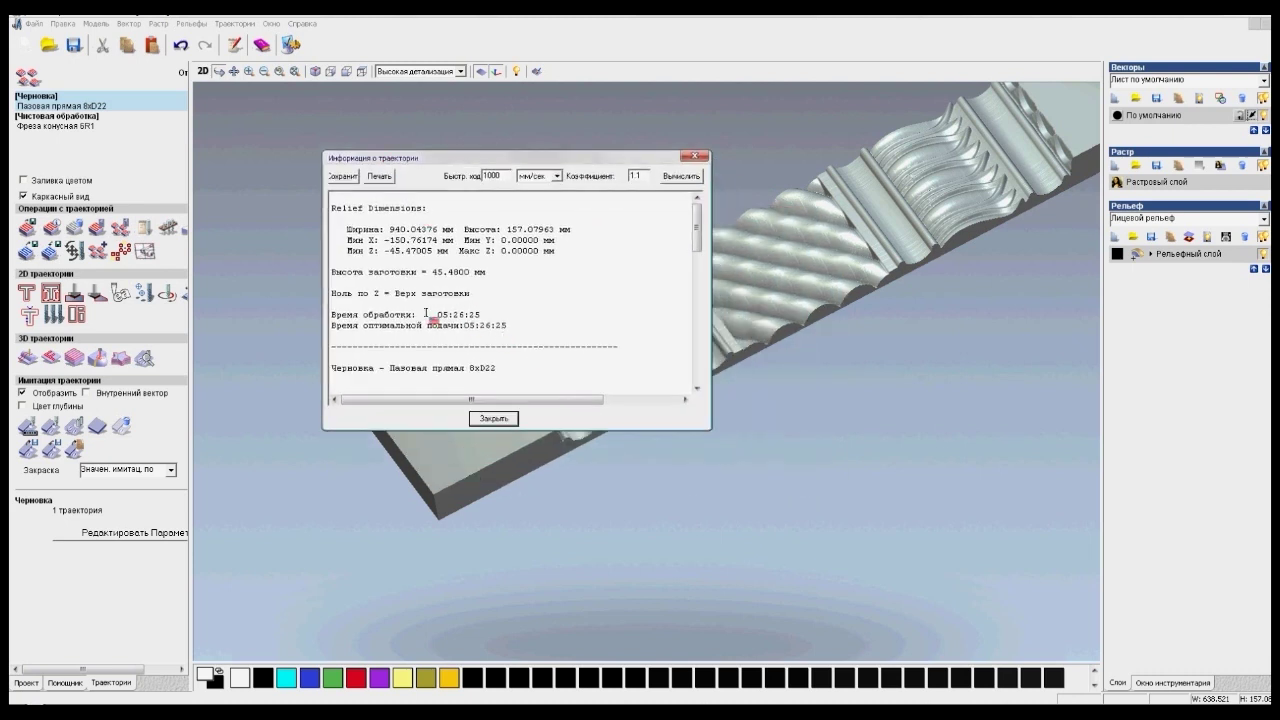
pyautogui.moveTo(437, 316); pyautogui.dragTo(484, 316)
pyautogui.moveTo(699, 208); pyautogui.dragTo(699, 290)
pyautogui.moveTo(452, 316); pyautogui.dragTo(477, 316)
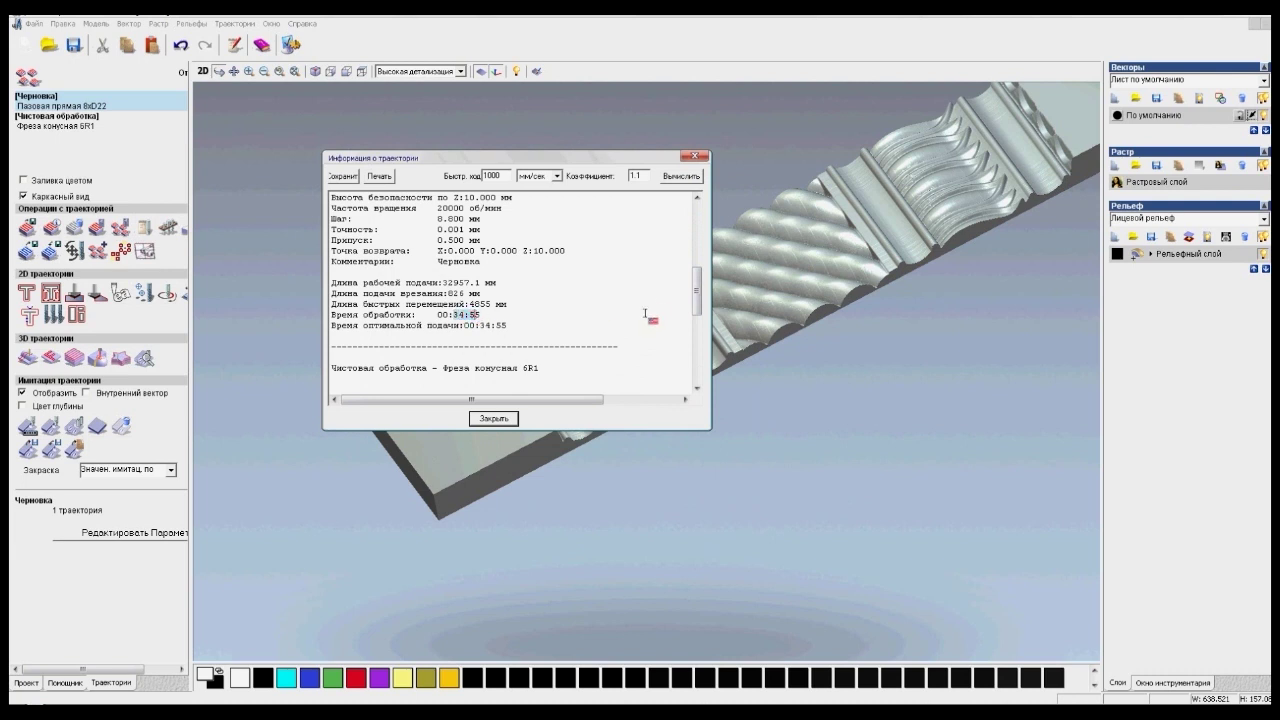
pyautogui.moveTo(697, 292); pyautogui.dragTo(692, 351)
pyautogui.moveTo(437, 336); pyautogui.dragTo(486, 337)
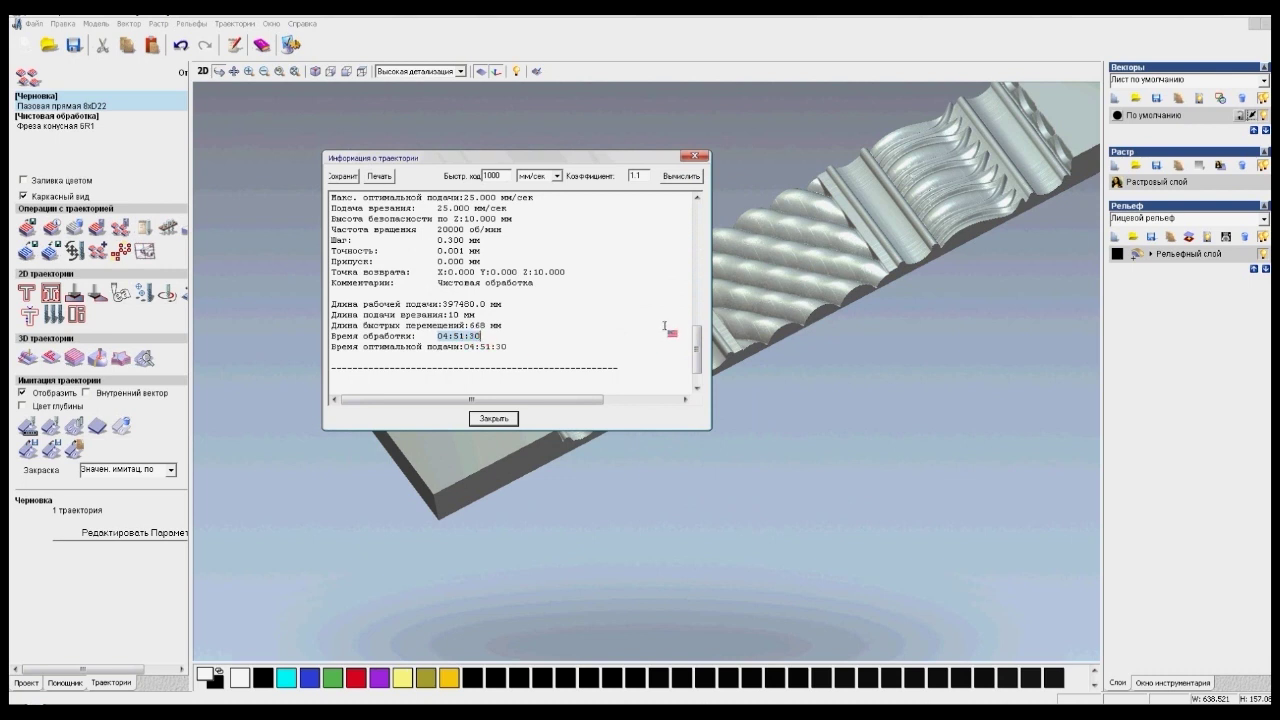
pyautogui.click(501, 291)
pyautogui.moveTo(696, 338); pyautogui.dragTo(692, 206)
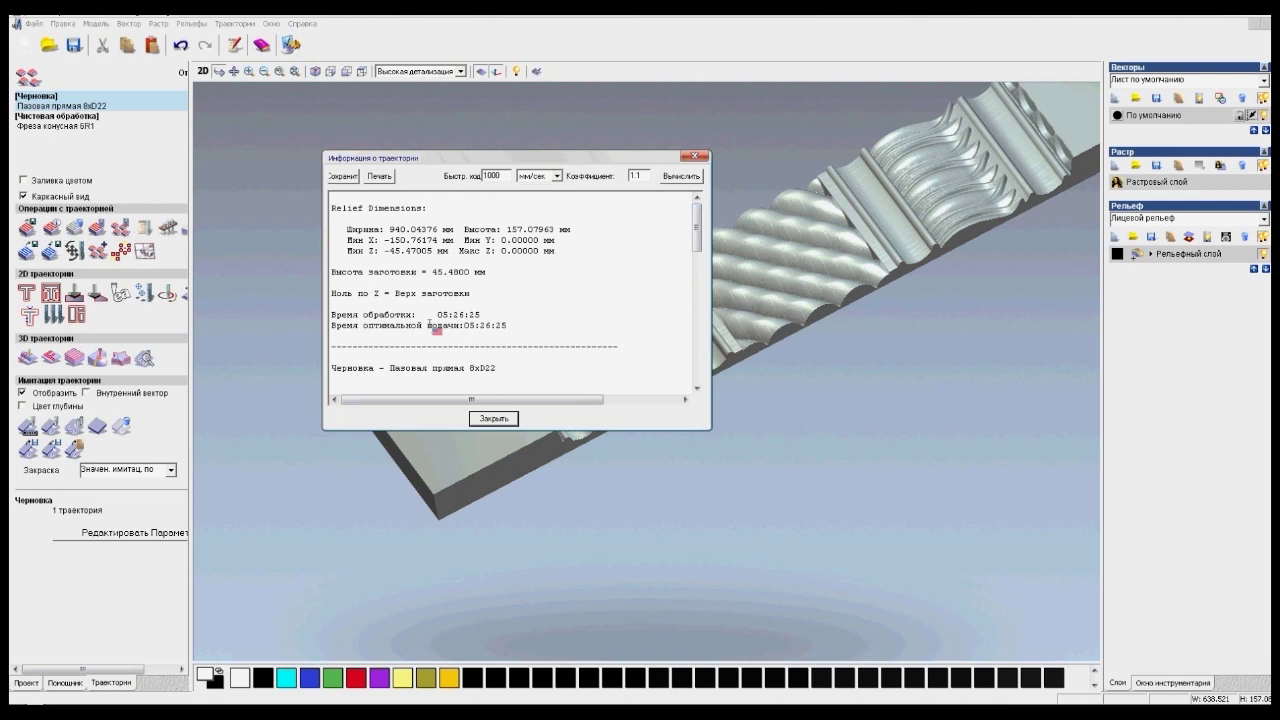
pyautogui.moveTo(332, 270); pyautogui.dragTo(467, 316)
pyautogui.click(524, 340)
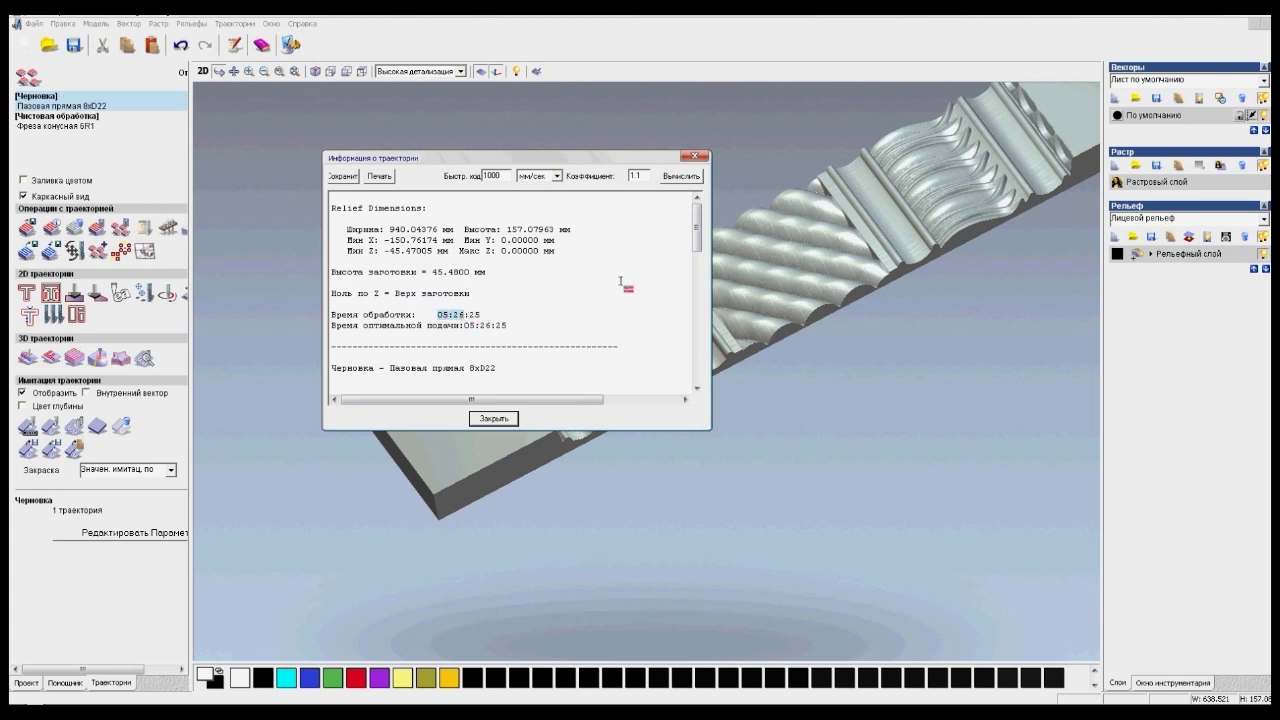
# Set the machining time coefficient to 1.4 and recalculate the times.
pyautogui.click(645, 177)
pyautogui.press('BackSpace')
pyautogui.click(680, 178)
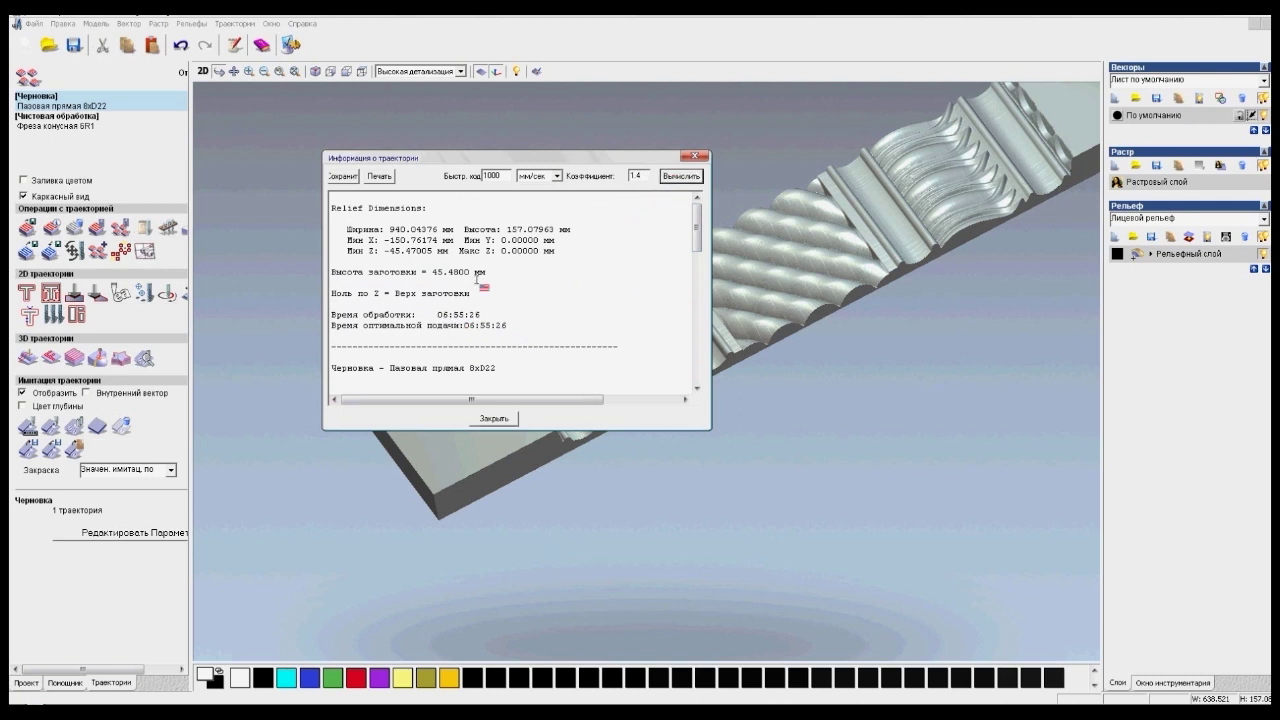
# Set the machining time coefficient back to 1.1, recalculate and check the total machining time.
pyautogui.click(642, 176)
pyautogui.press('BackSpace')
pyautogui.press('BackSpace')
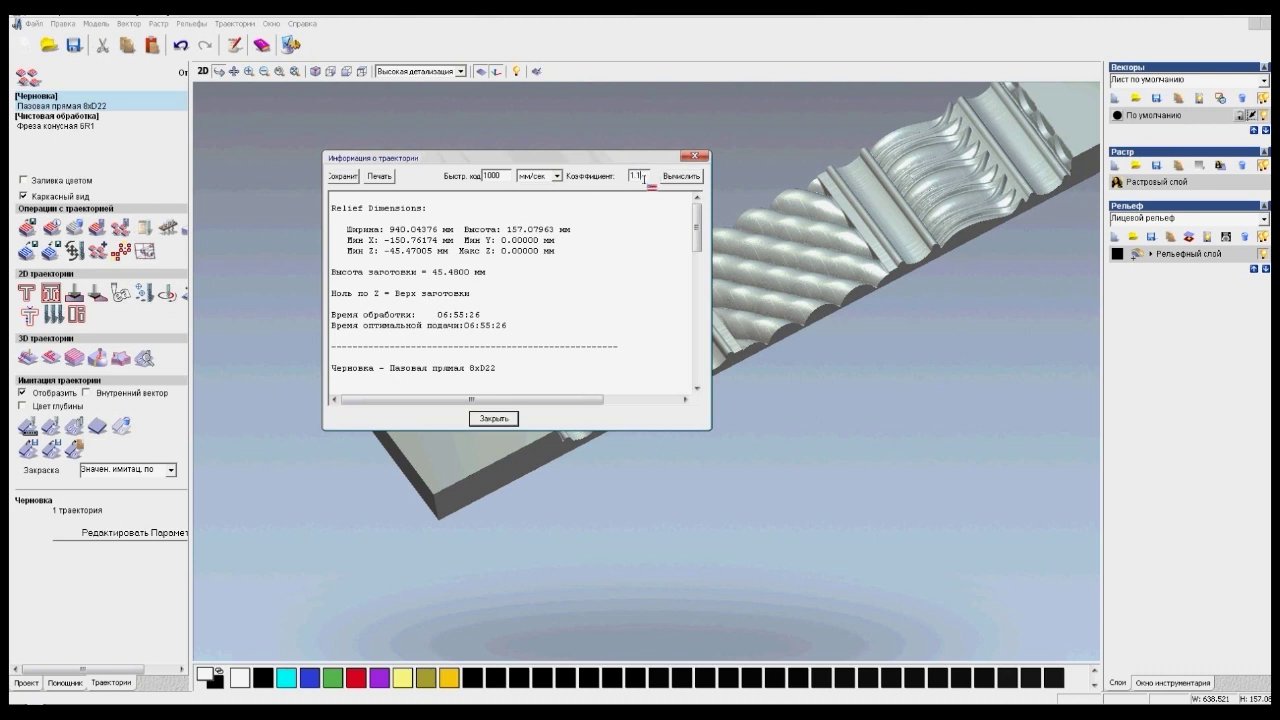
pyautogui.click(672, 182)
pyautogui.click(637, 177)
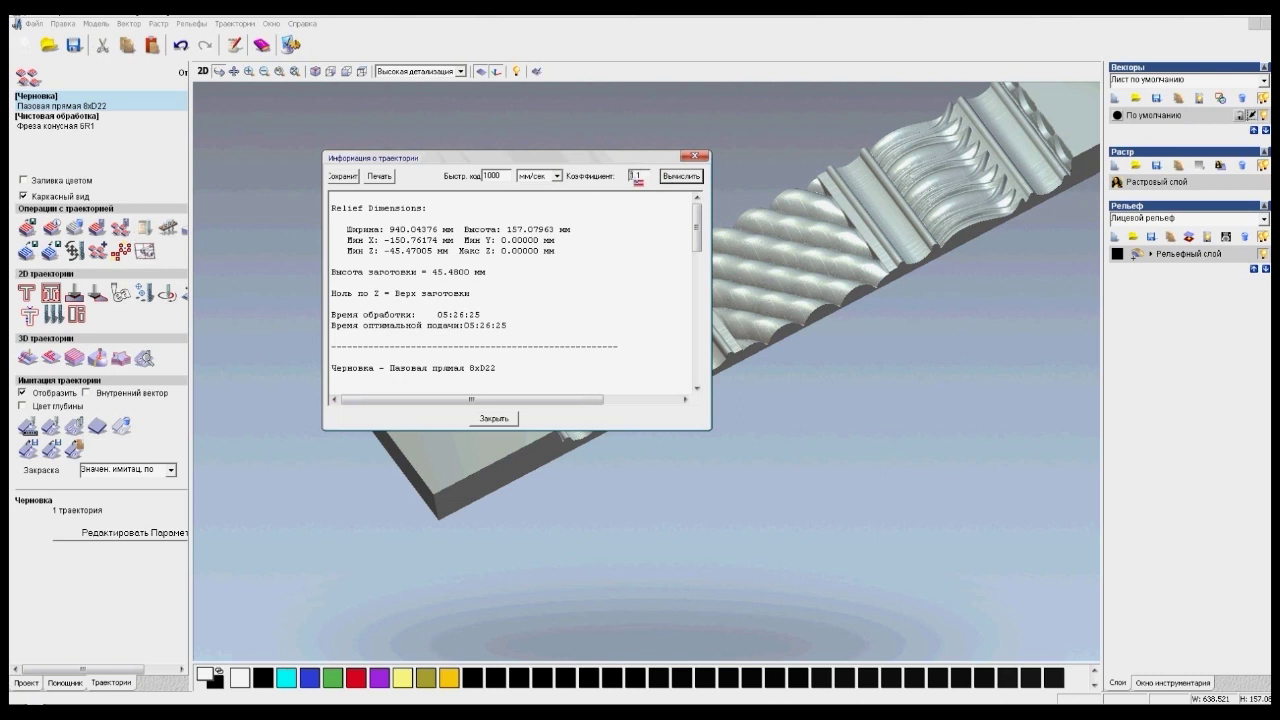
pyautogui.moveTo(518, 159); pyautogui.dragTo(503, 198)
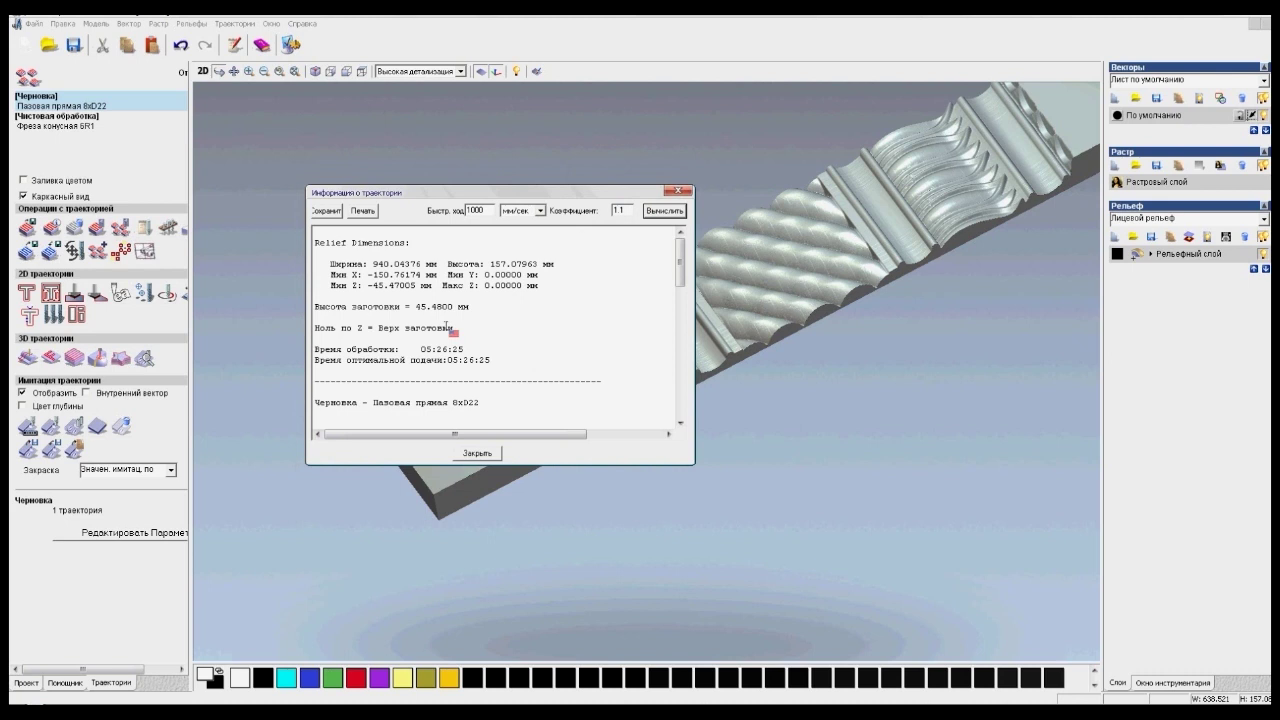
pyautogui.click(621, 210)
pyautogui.write('.1')
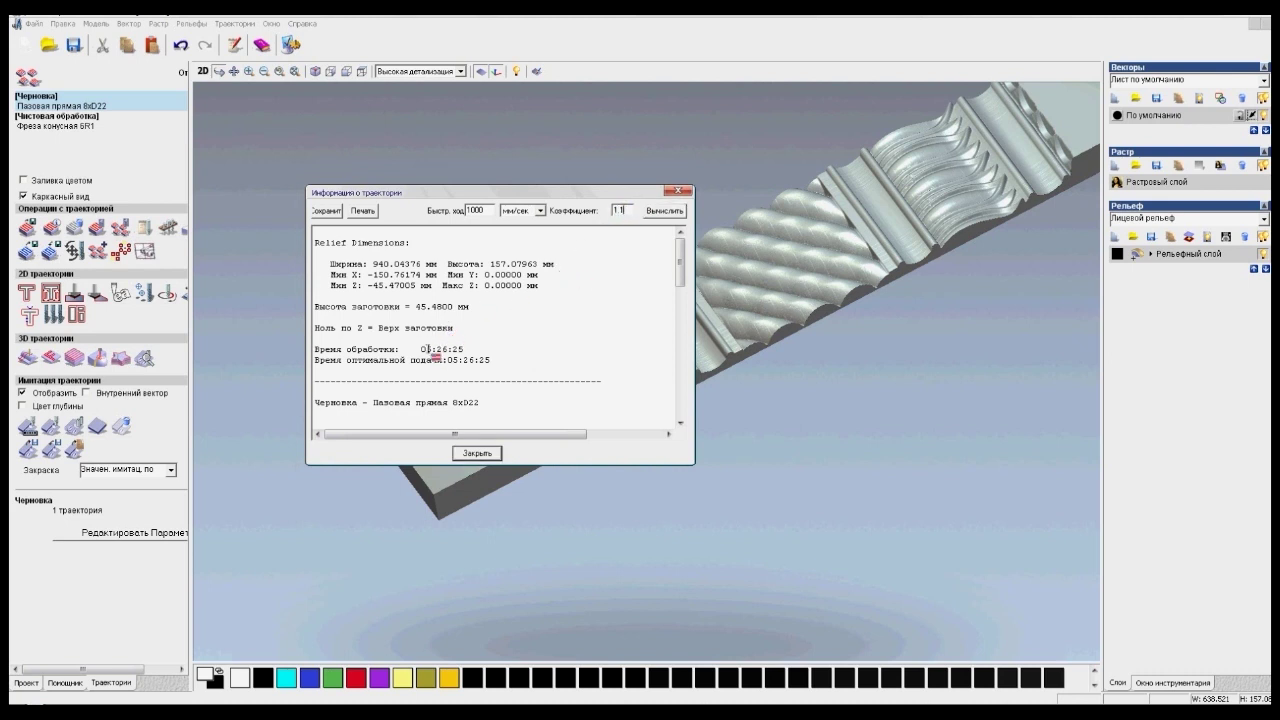
pyautogui.moveTo(420, 350); pyautogui.dragTo(450, 349)
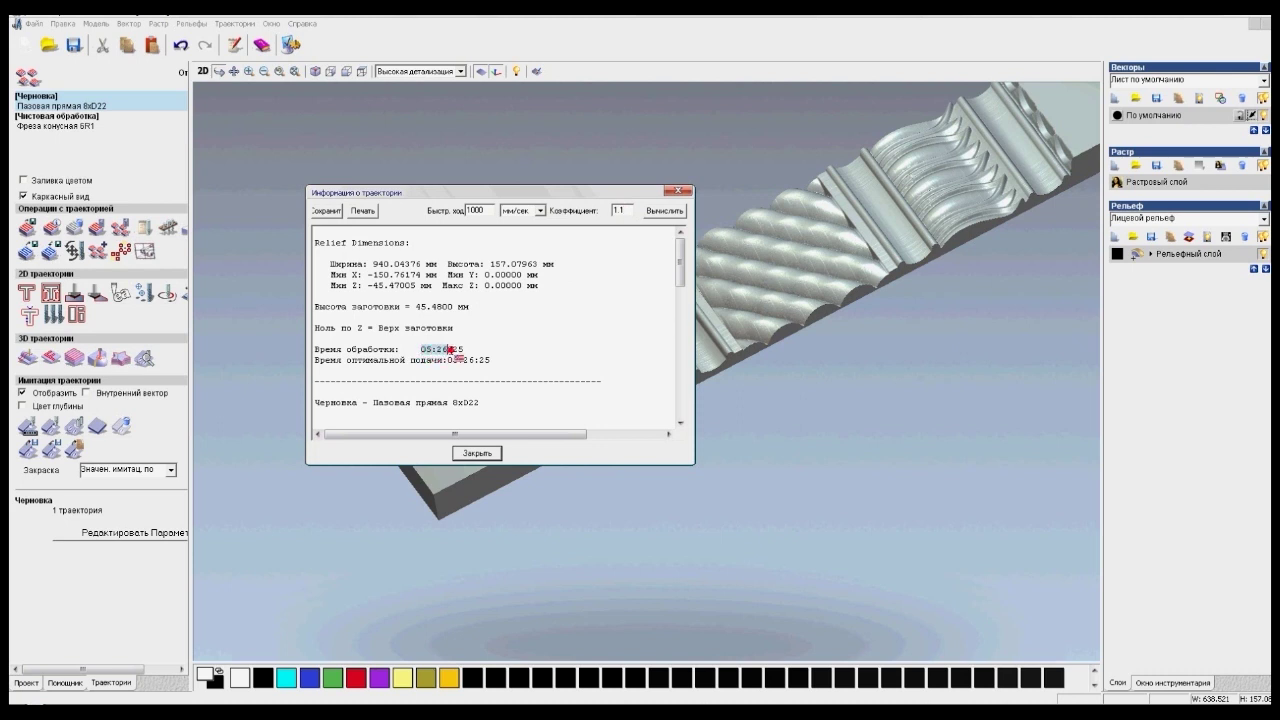
# Close the toolpath information report.
pyautogui.click(488, 363)
pyautogui.click(483, 453)
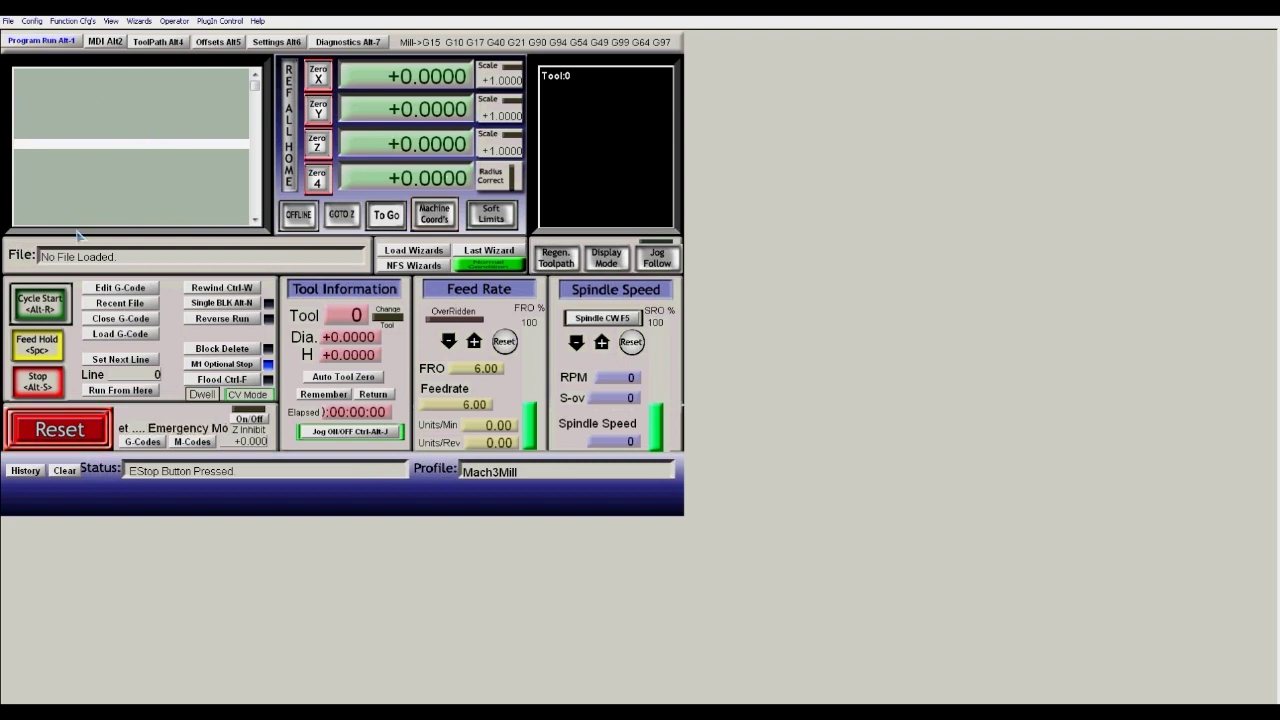
# Switch to Mach3, open Motor Tuning and bring up the Y axis profile with its steps-per value selected.
pyautogui.click(32, 21)
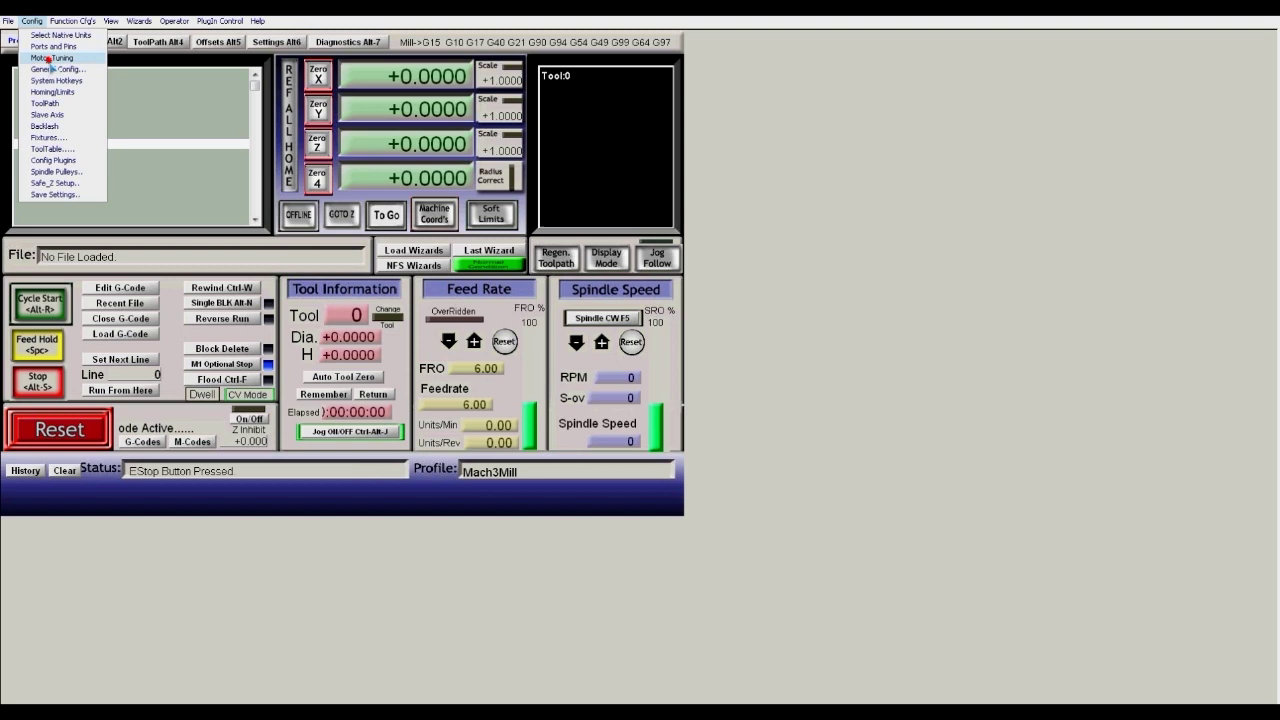
pyautogui.click(51, 62)
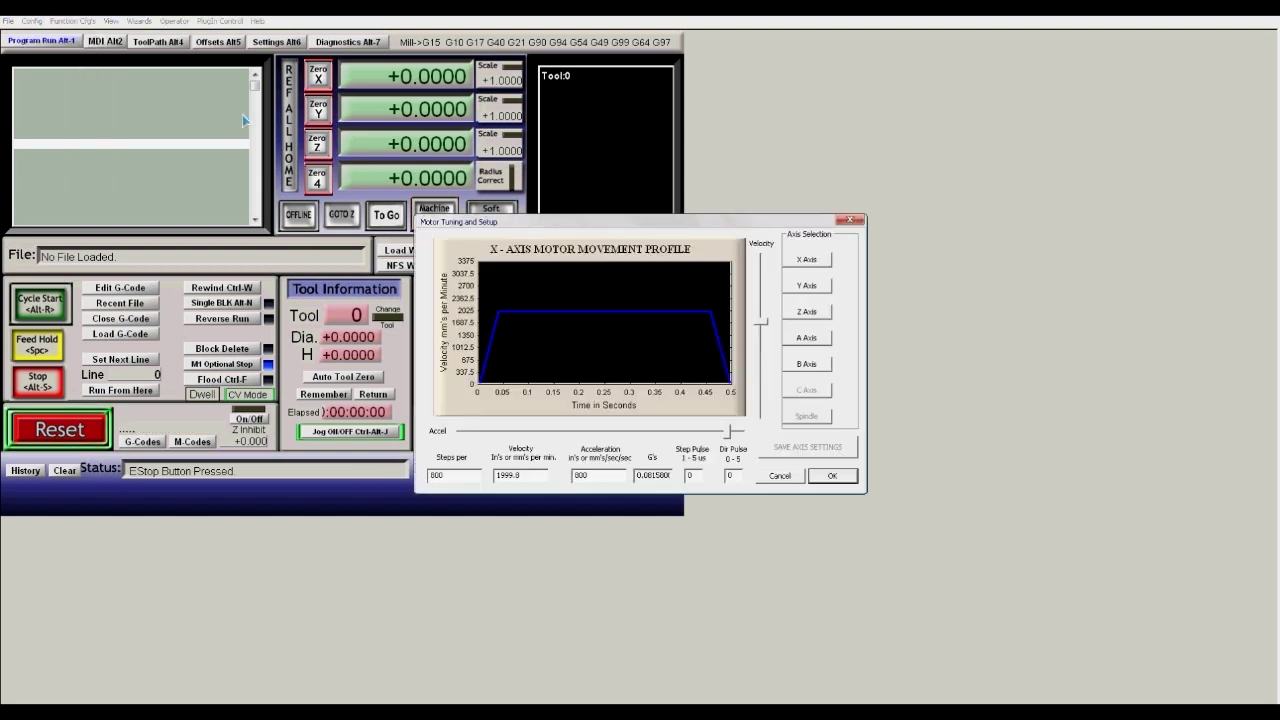
pyautogui.moveTo(550, 220); pyautogui.dragTo(224, 138)
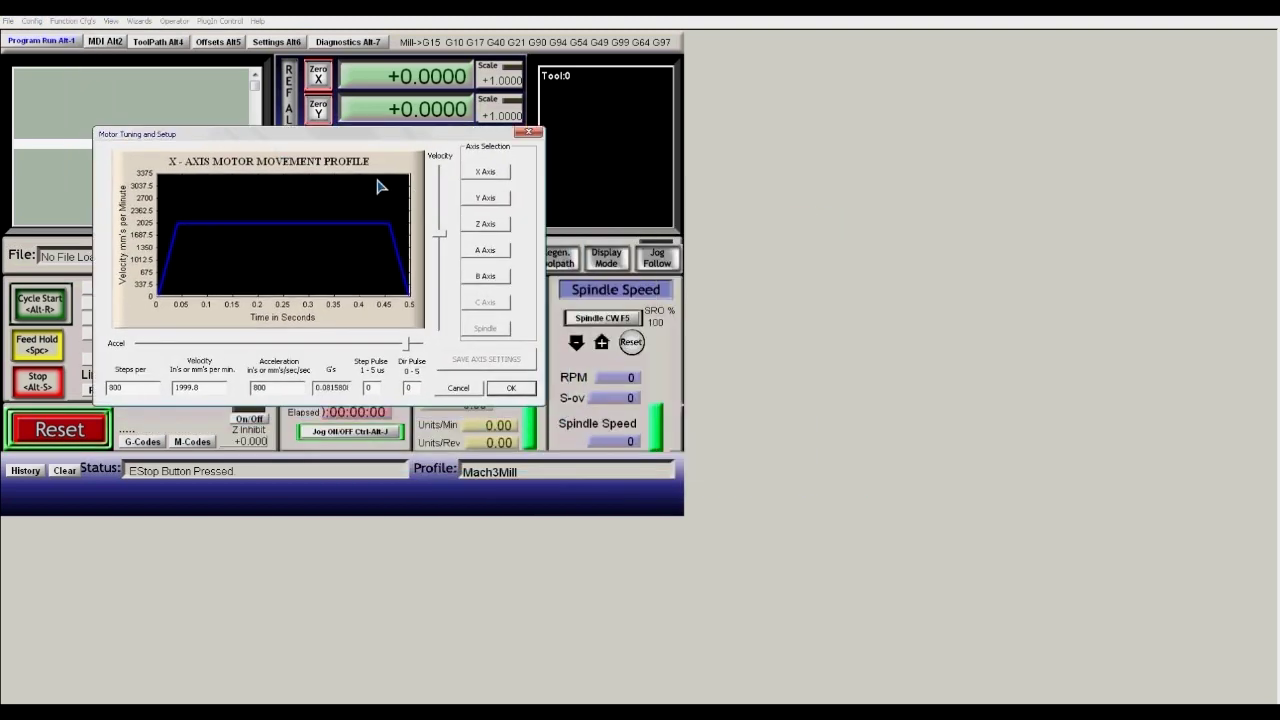
pyautogui.click(487, 172)
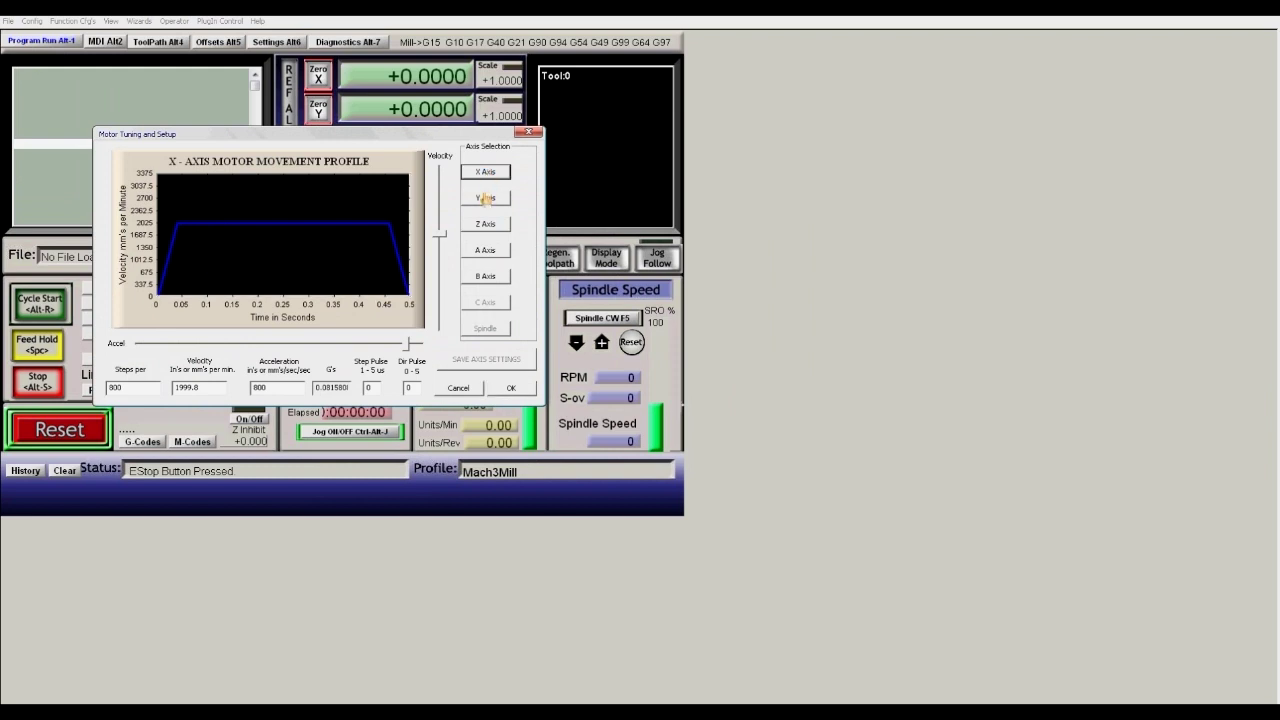
pyautogui.click(485, 197)
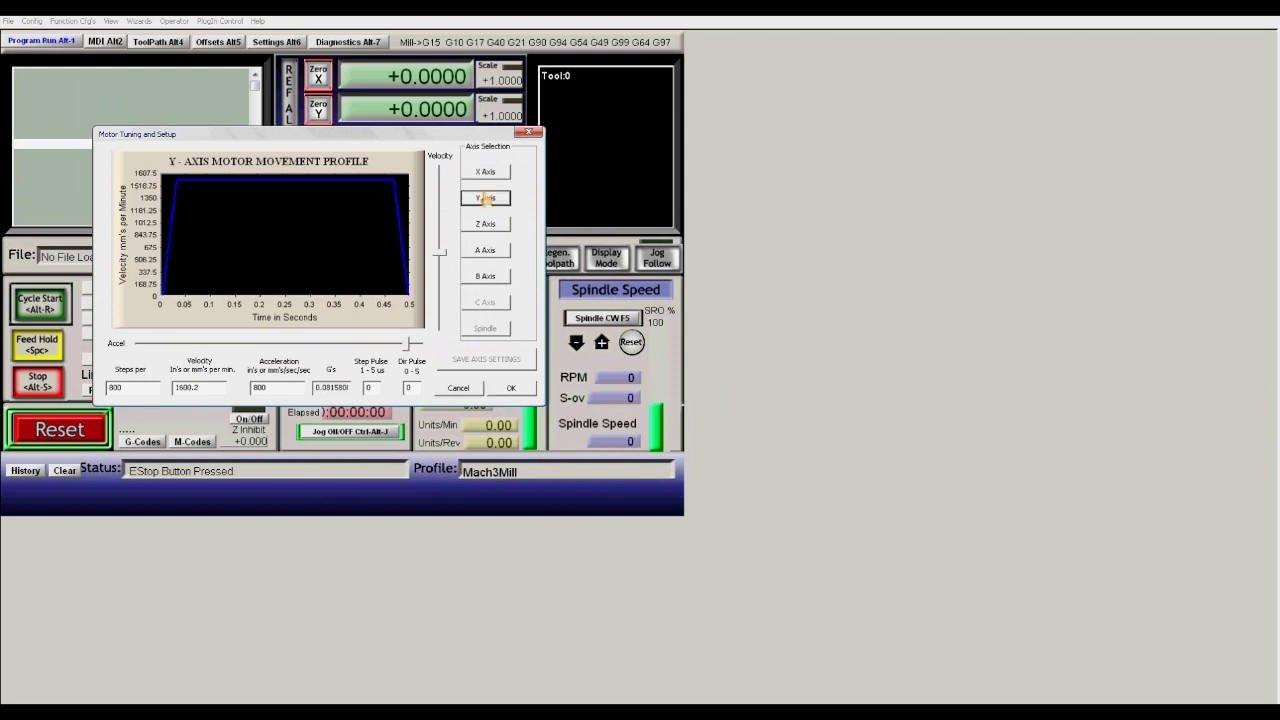
pyautogui.click(131, 388)
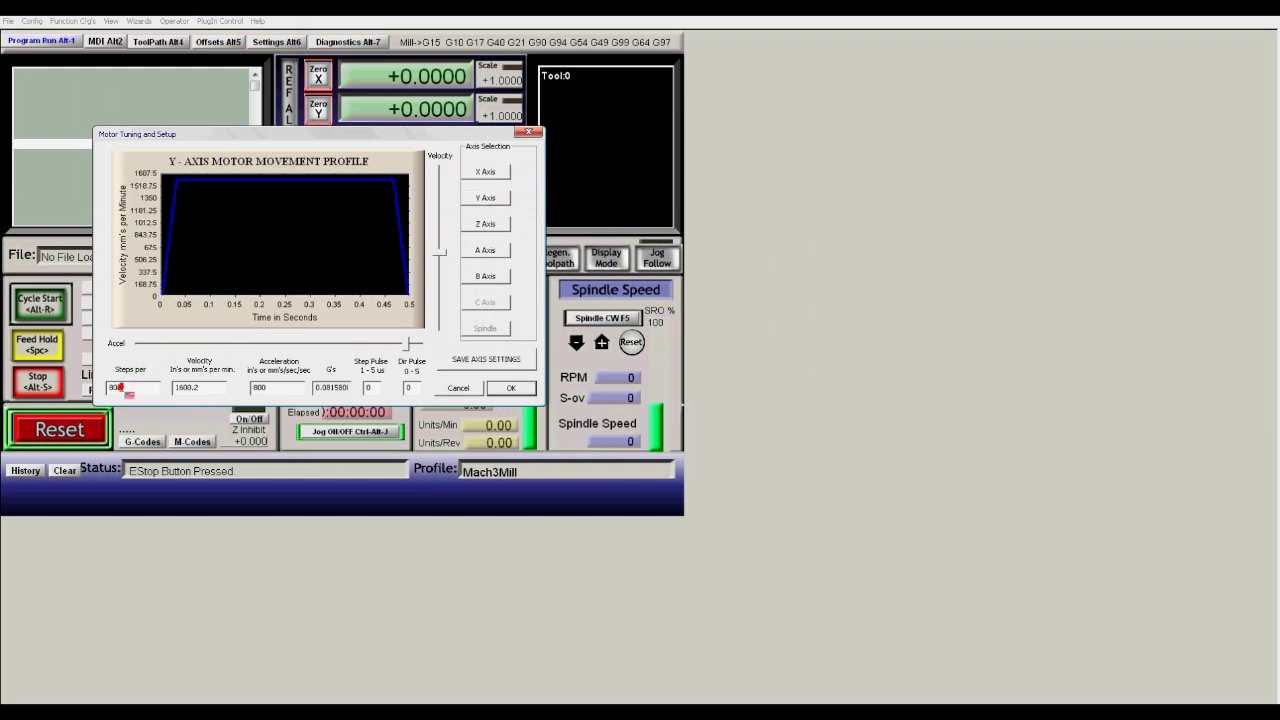
pyautogui.doubleClick(118, 388)
pyautogui.write('300')
pyautogui.moveTo(229, 150); pyautogui.dragTo(302, 247)
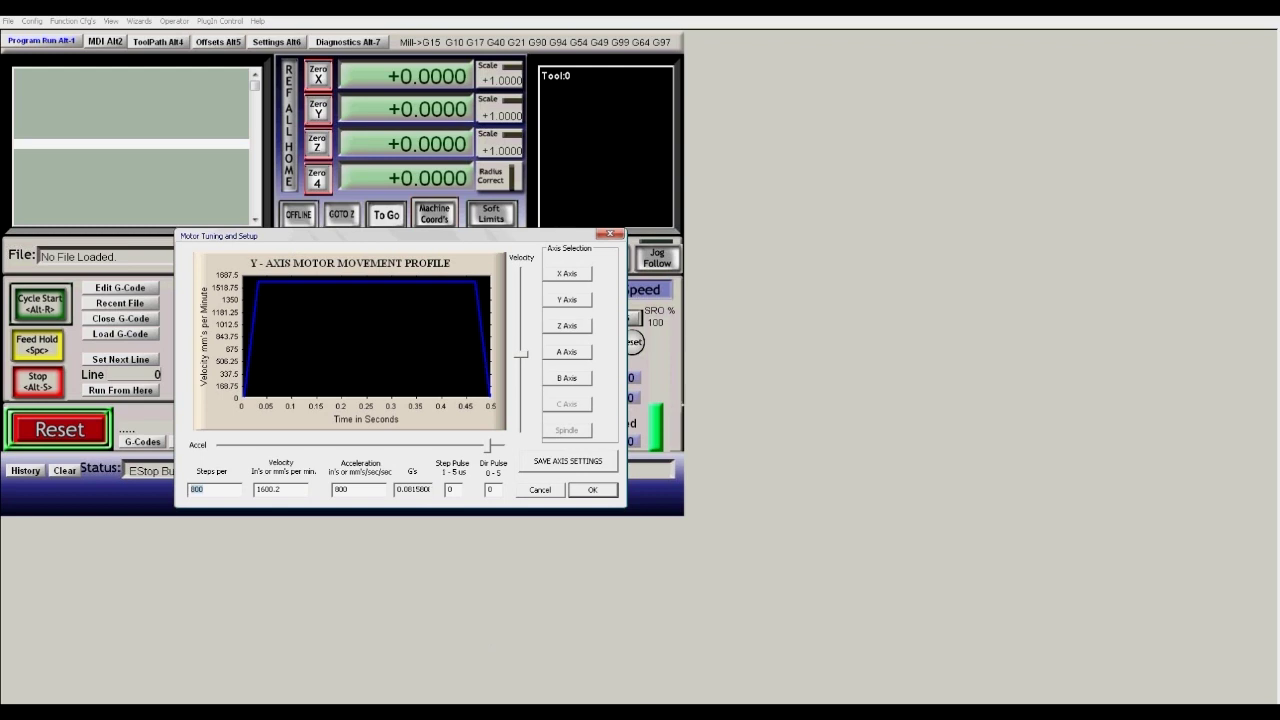
# Switch to the baluster calculation spreadsheet in Excel and review the 1/16 microstep and gear ratio entries.
pyautogui.hotkey('alt', 'Tab')
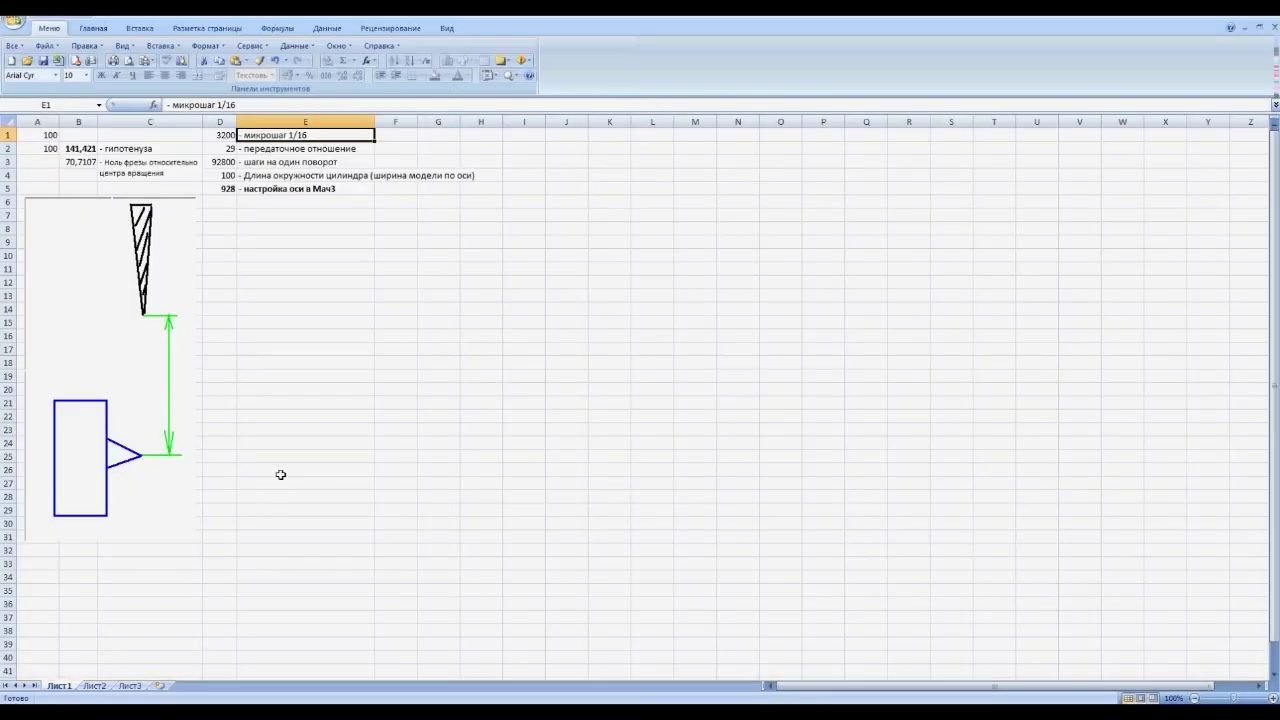
pyautogui.click(228, 135)
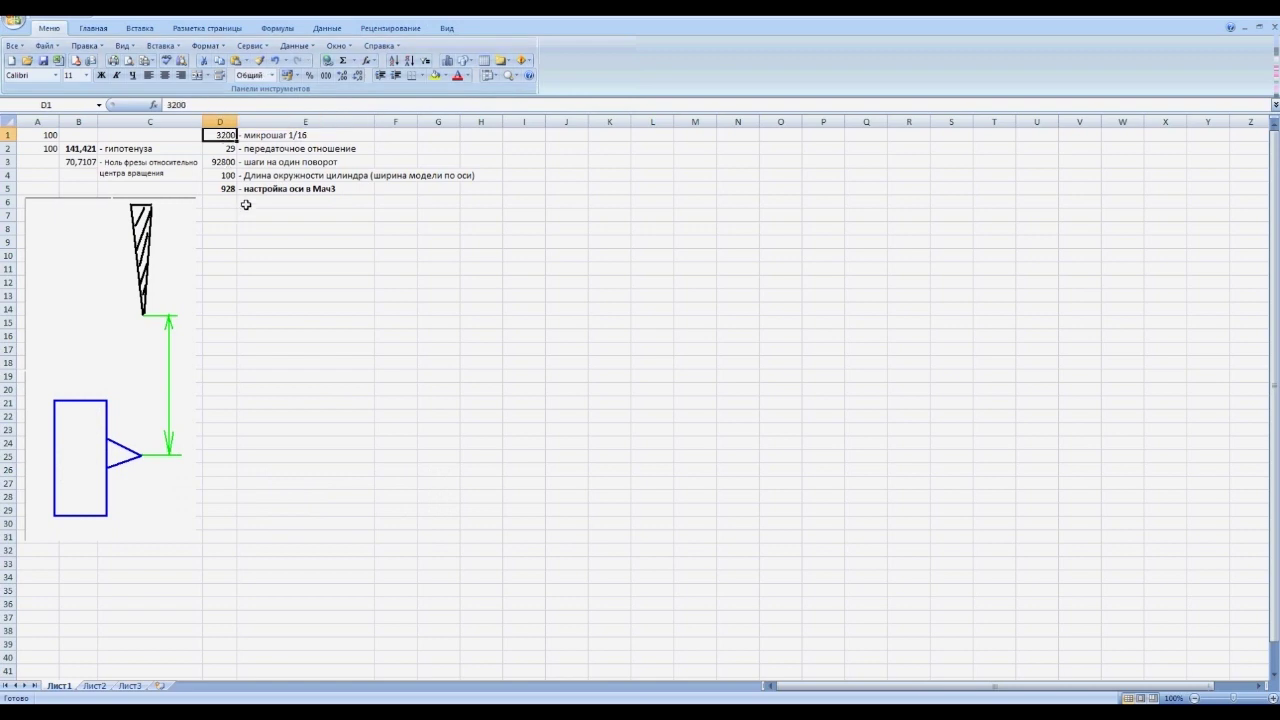
pyautogui.click(257, 136)
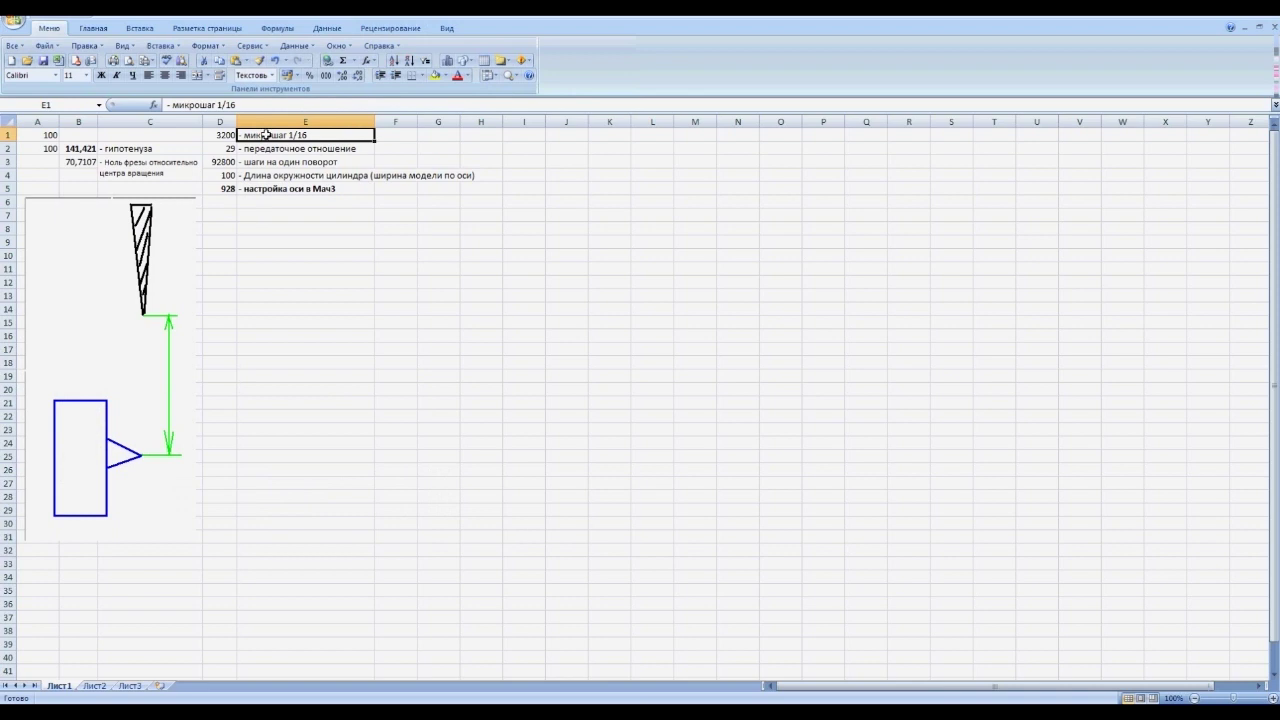
pyautogui.click(271, 148)
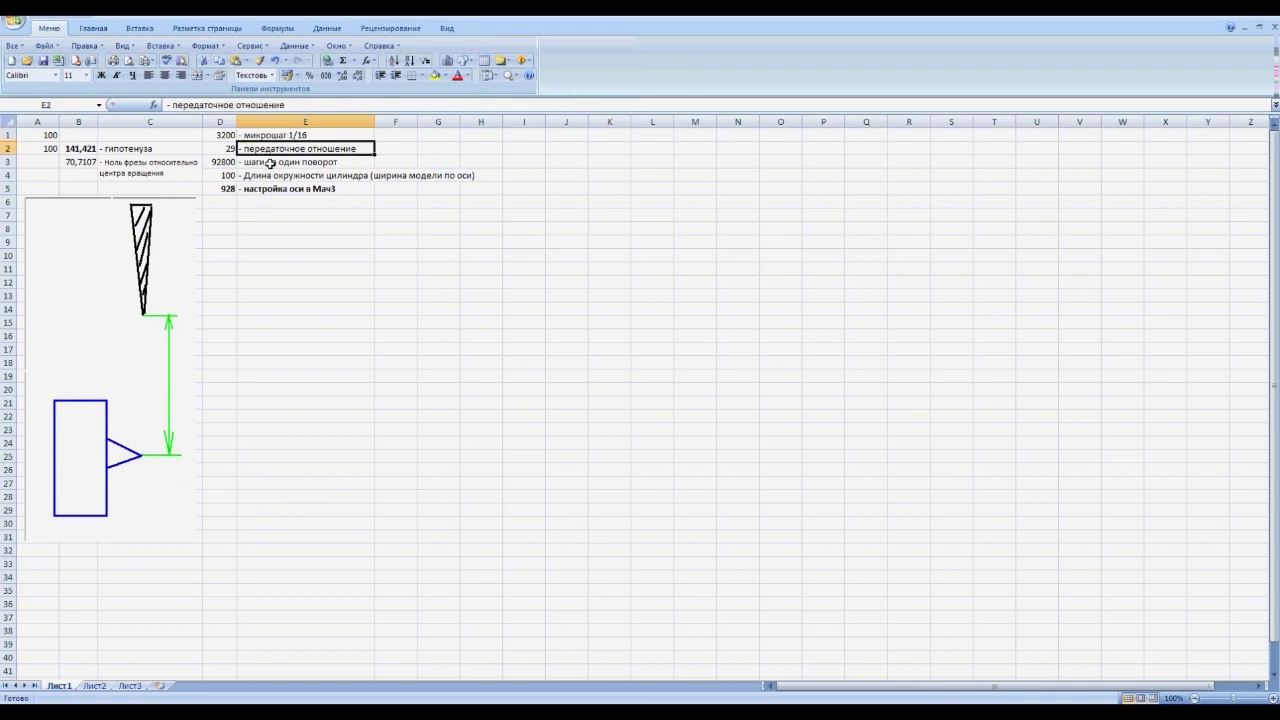
pyautogui.click(259, 137)
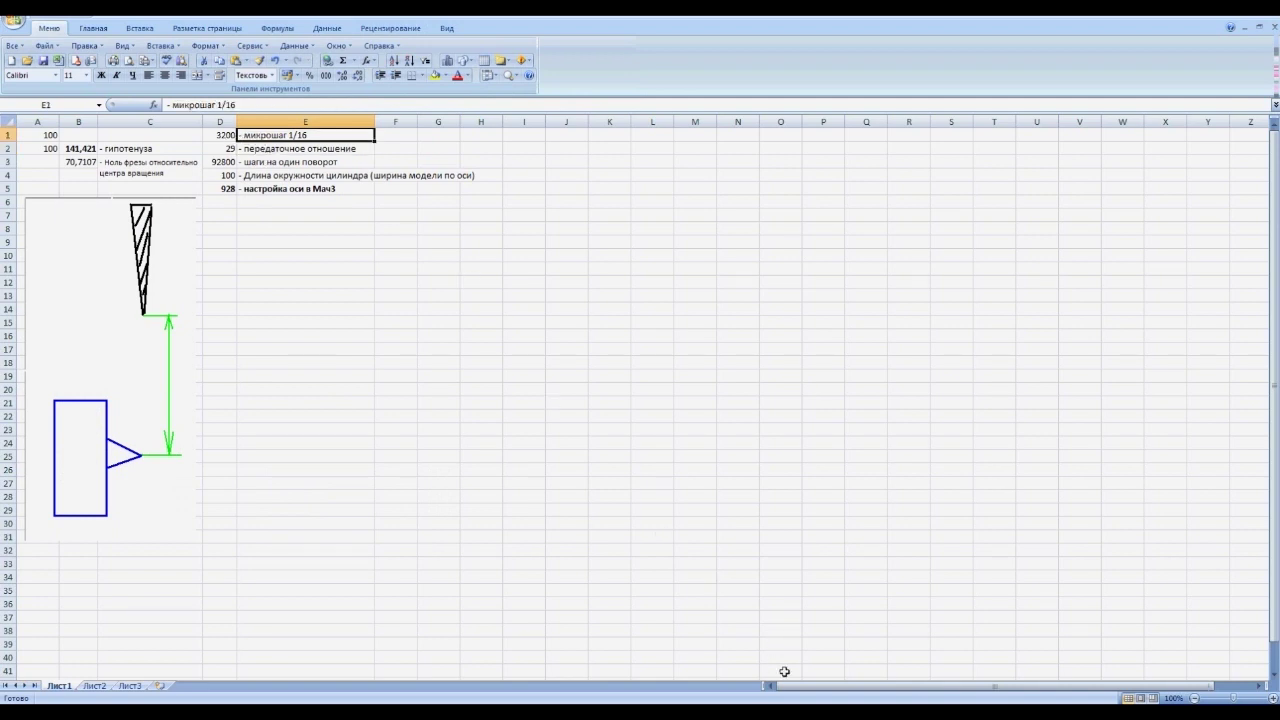
# Check the steps per revolution for 1/16 microstepping in the drive calculation workbook, and return to the baluster calculation.
pyautogui.hotkey('ctrl', 'Tab')
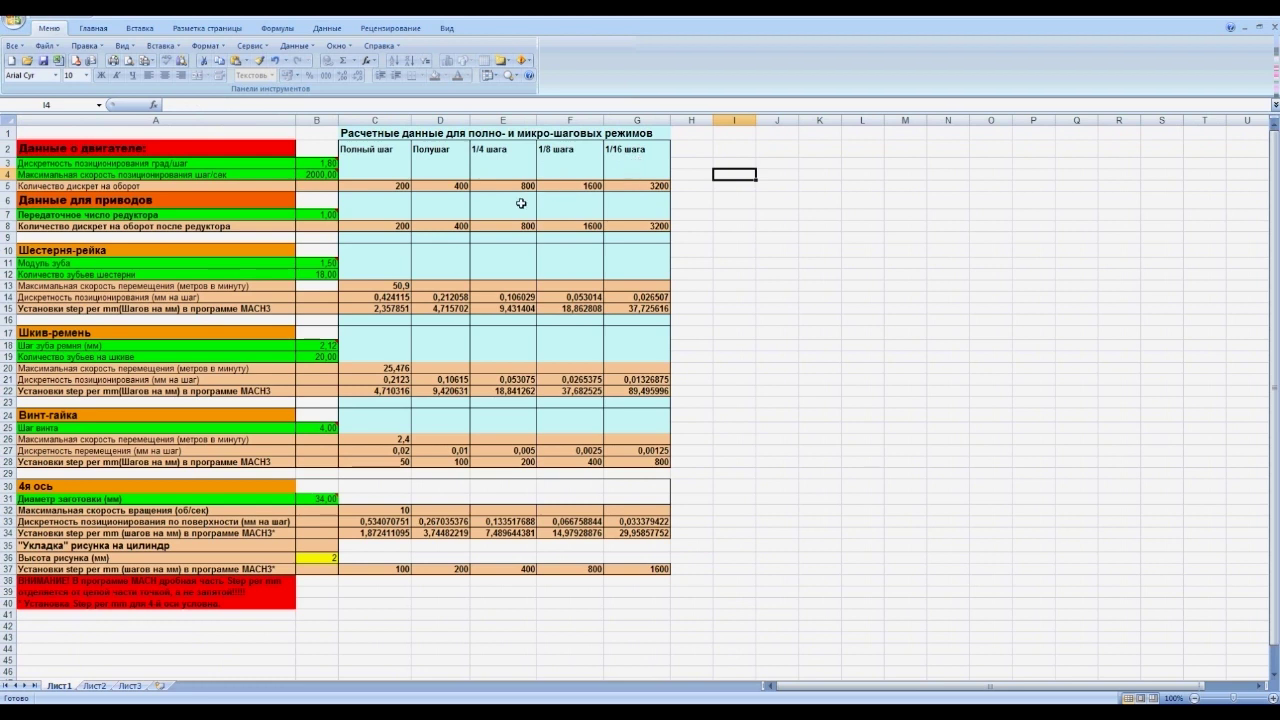
pyautogui.click(635, 185)
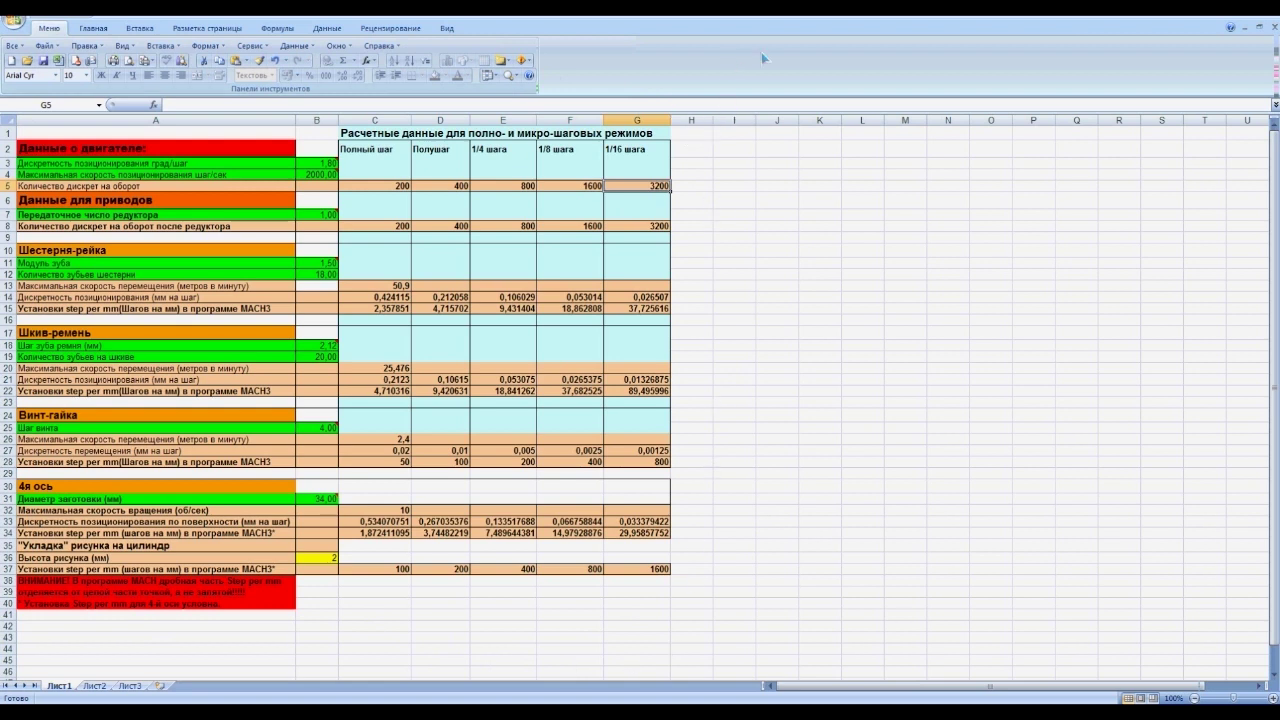
pyautogui.click(1246, 28)
pyautogui.hotkey('ctrl', 'F6')
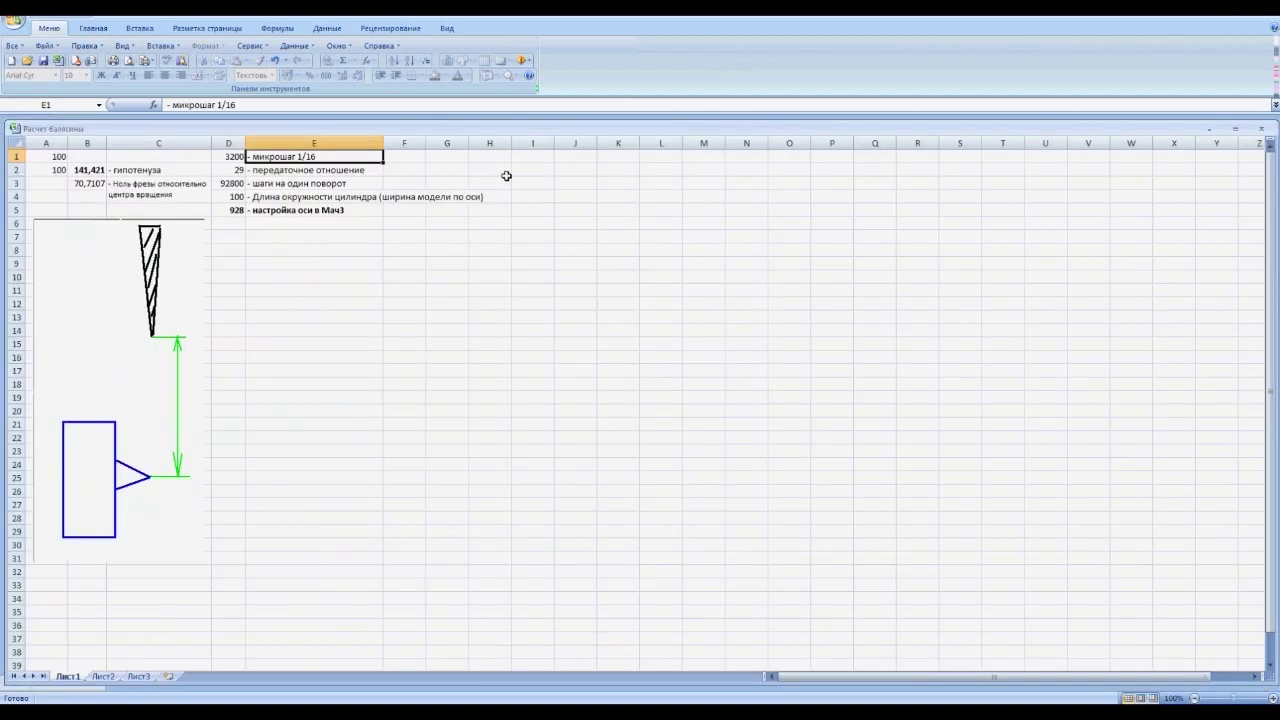
# Review the microstep value, the gear ratio and the steps-per-revolution formula in cells D1 to D3.
pyautogui.click(236, 158)
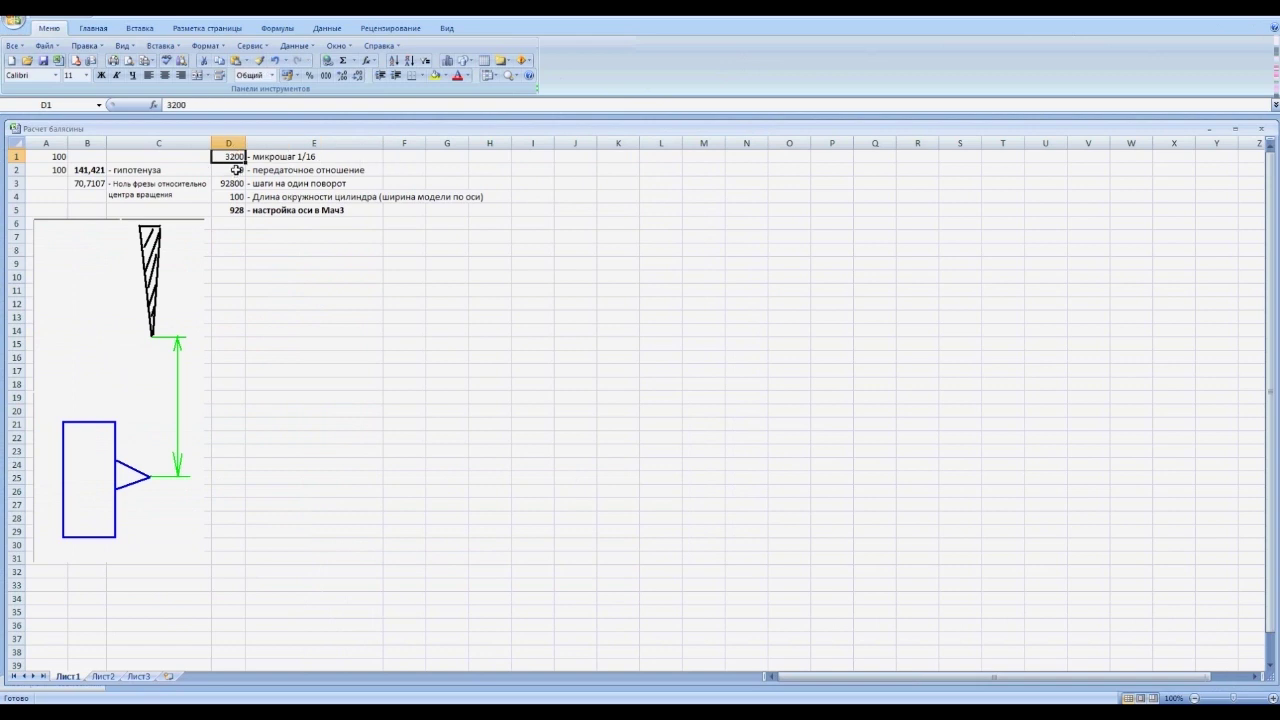
pyautogui.click(236, 171)
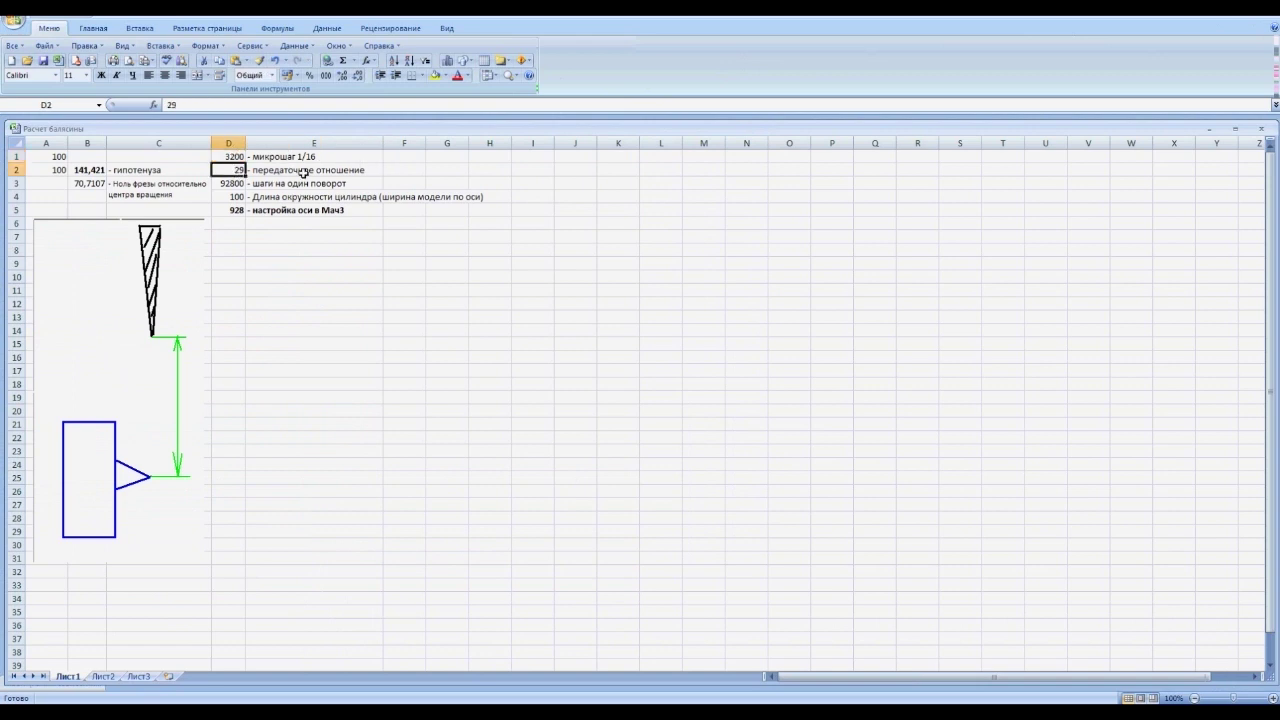
pyautogui.click(229, 184)
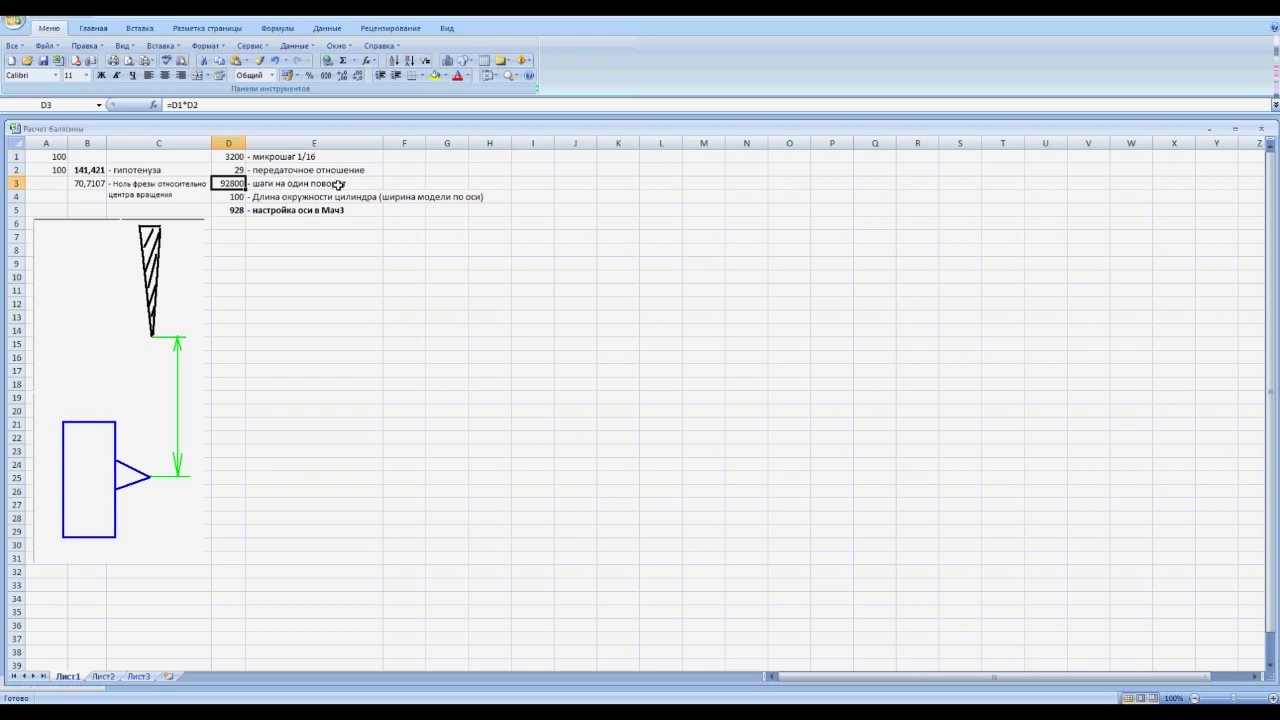
# Look up the relief's Y size in ArtCAM and enter 157,08 as the cylinder circumference in cell D4 of the spreadsheet.
pyautogui.click(237, 197)
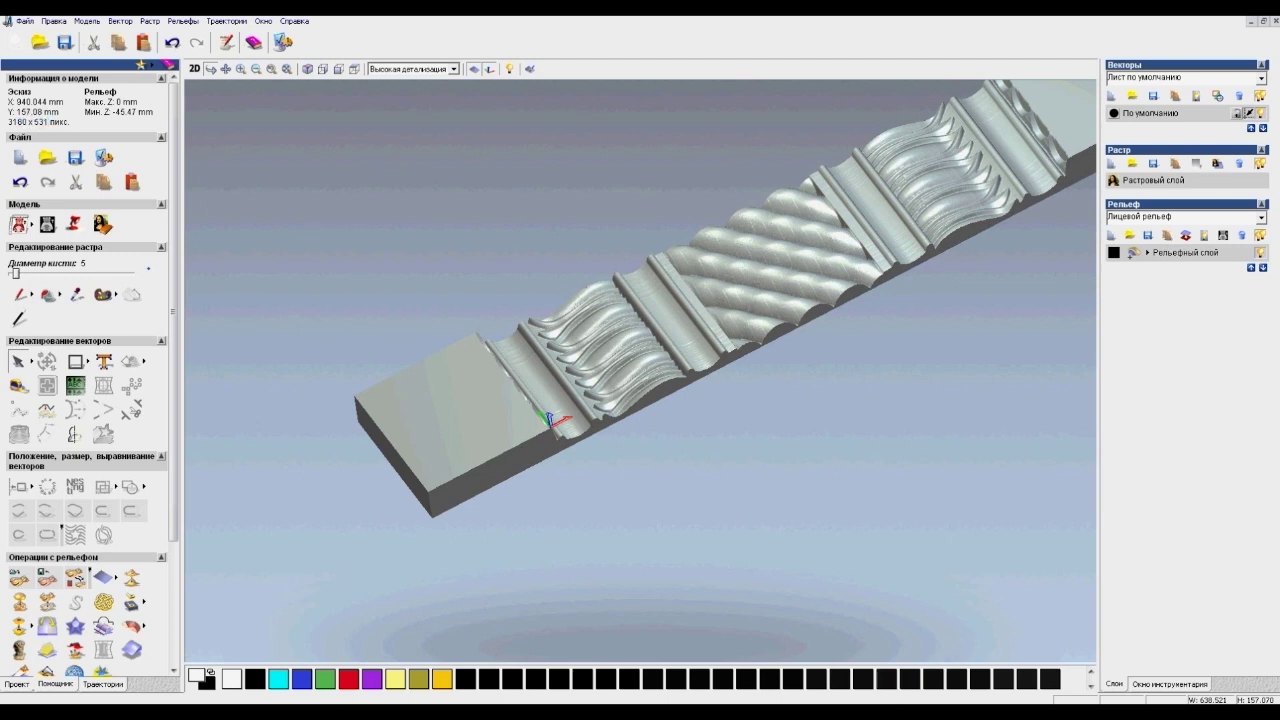
pyautogui.hotkey('alt', 'Tab')
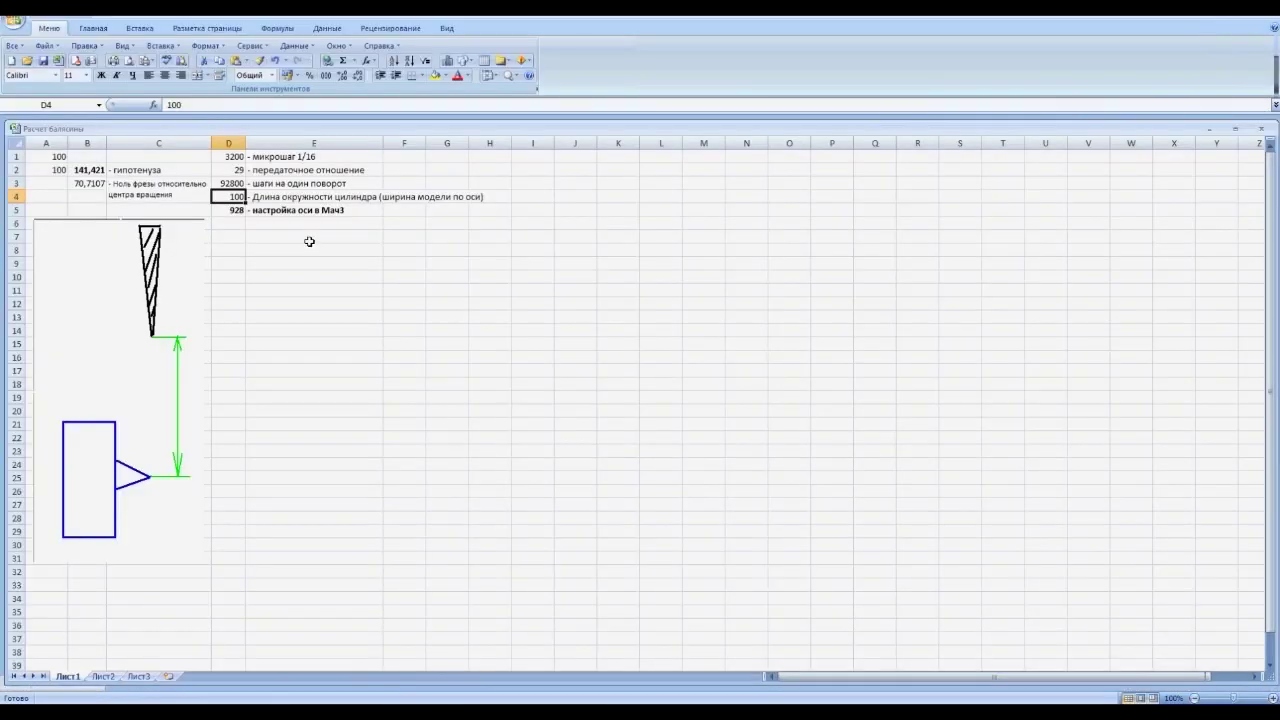
pyautogui.write('157,')
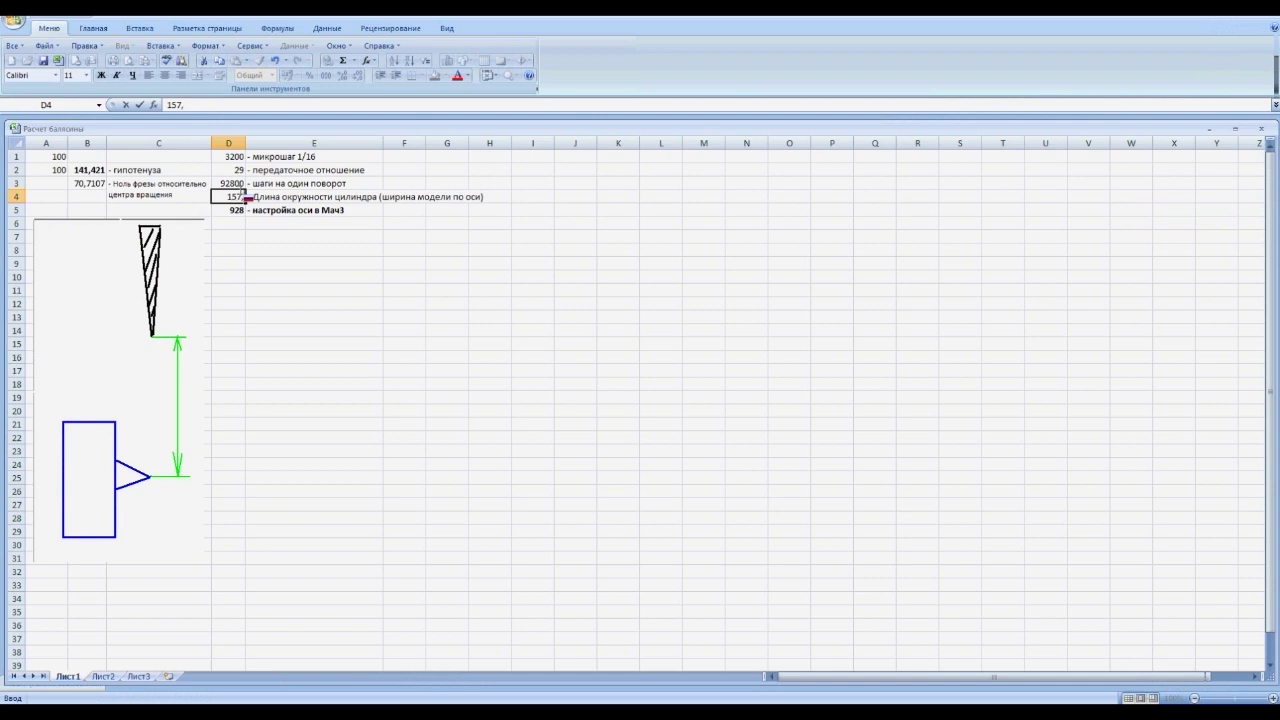
pyautogui.write('08')
pyautogui.press('Return')
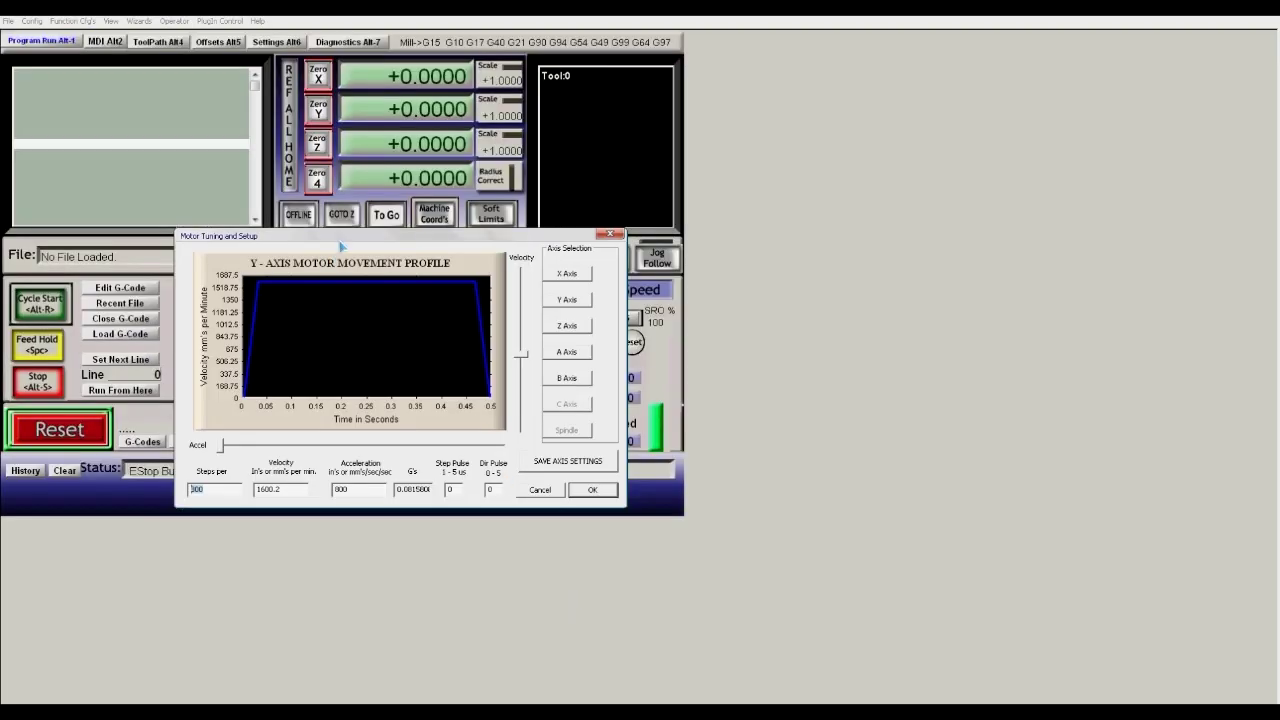
# Set the Y axis steps per unit to 590.78 in Mach3's Motor Tuning and check it against cell D5 of the spreadsheet.
pyautogui.moveTo(340, 241); pyautogui.dragTo(342, 221)
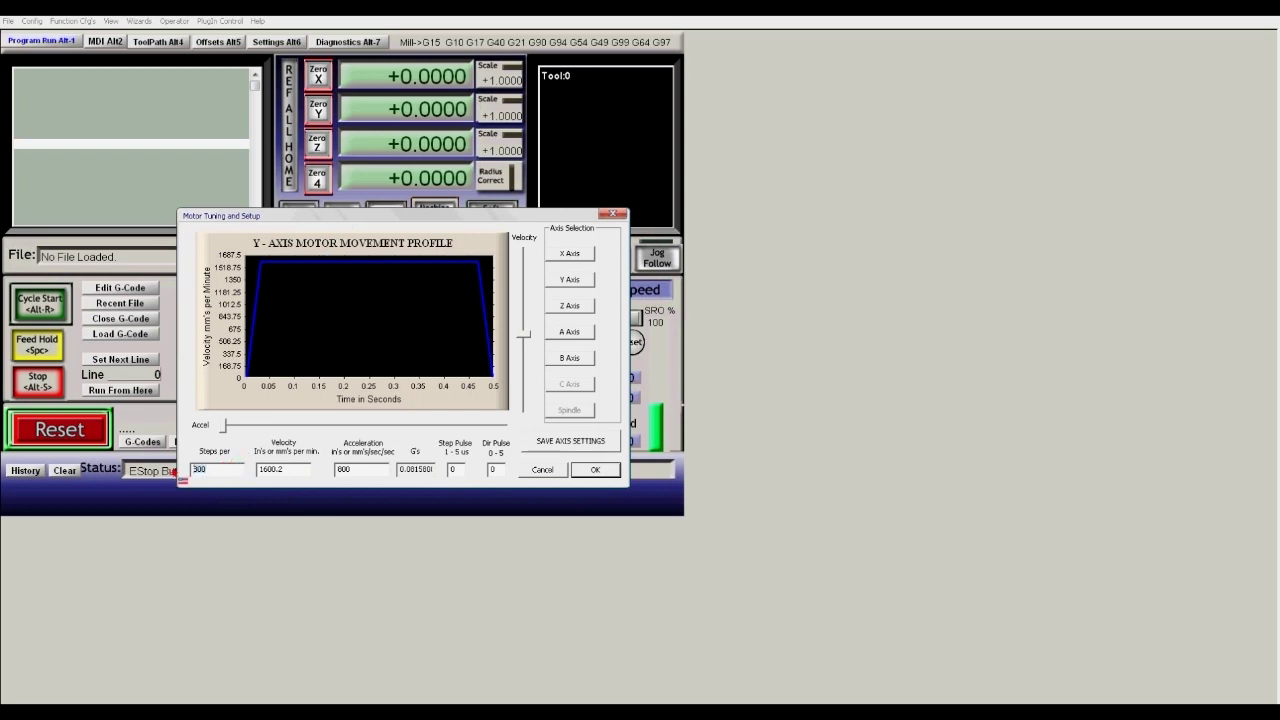
pyautogui.write('9')
pyautogui.write('590')
pyautogui.write('.78')
pyautogui.click(1150, 702)
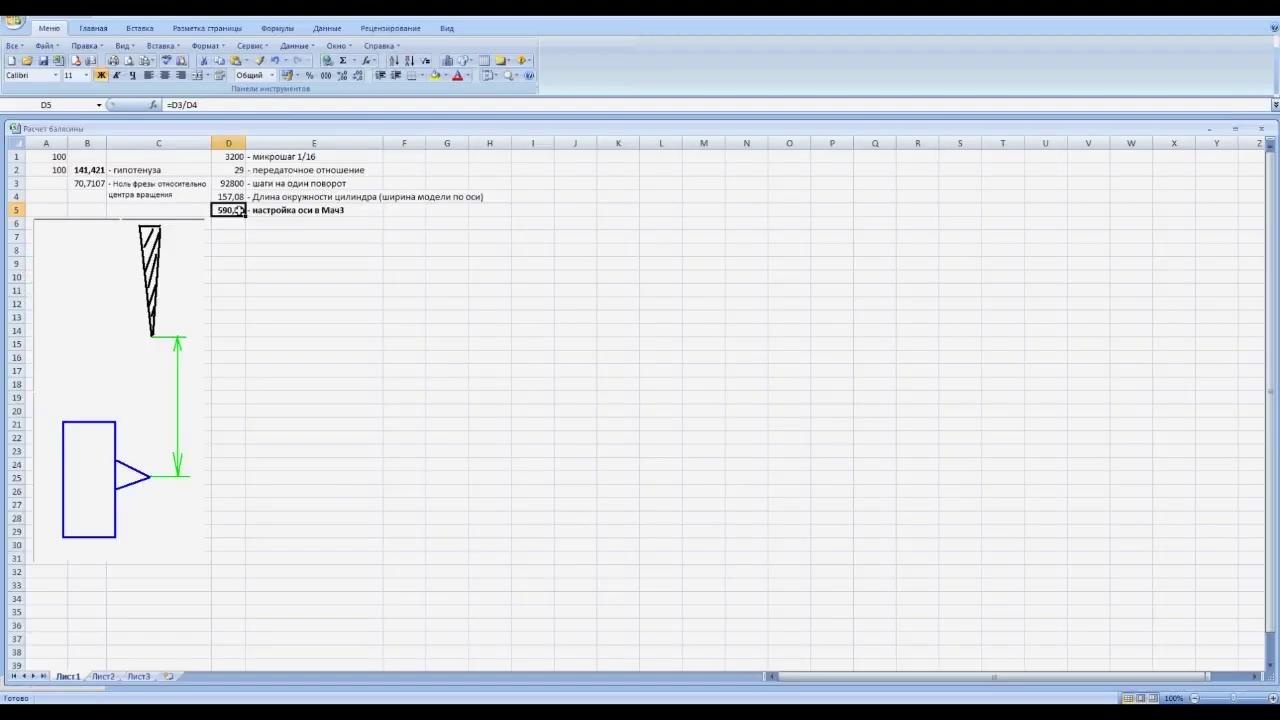
pyautogui.hotkey('alt', 'Tab')
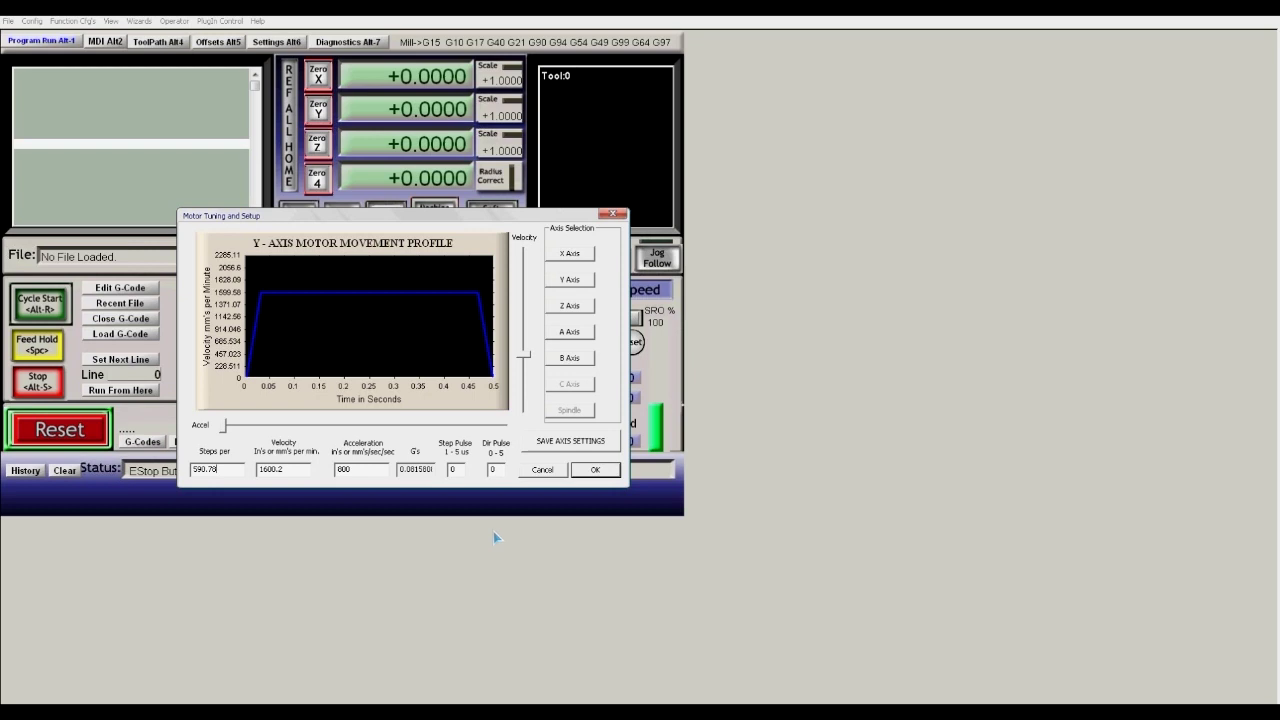